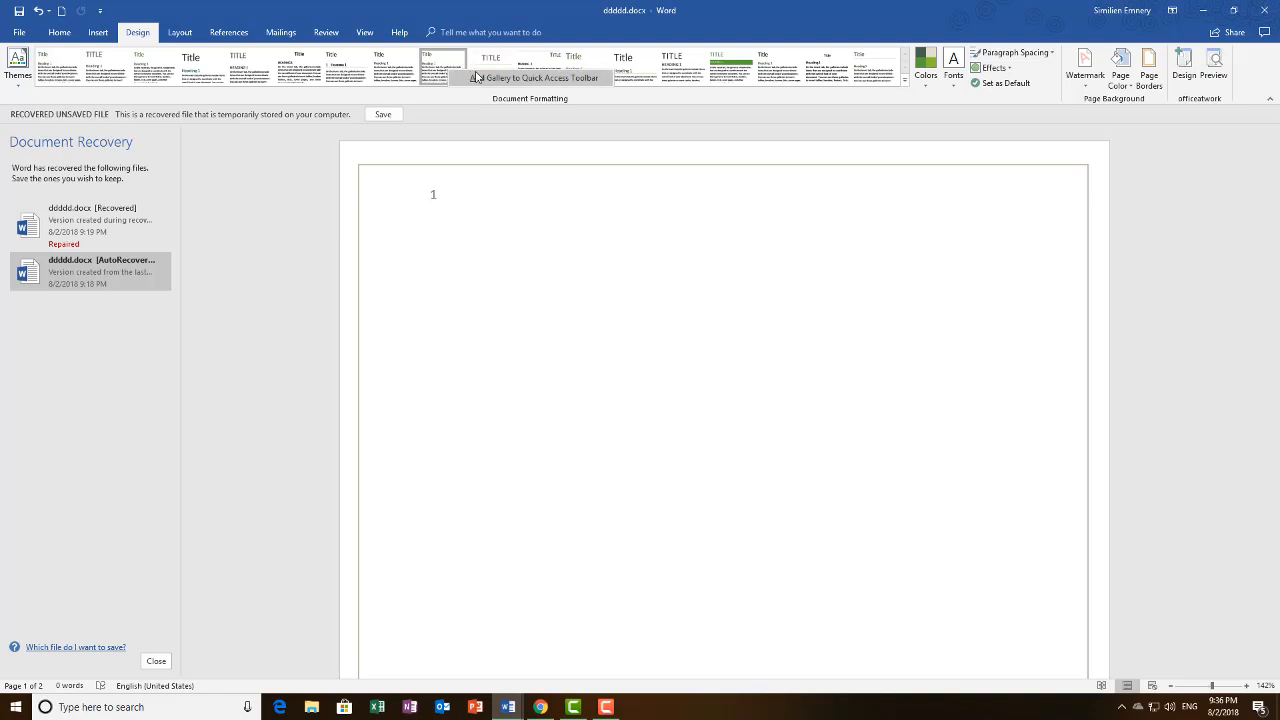
Add the style set gallery to the Quick Access Toolbar.
{"action": "left_click", "coordinate": [476, 77]}
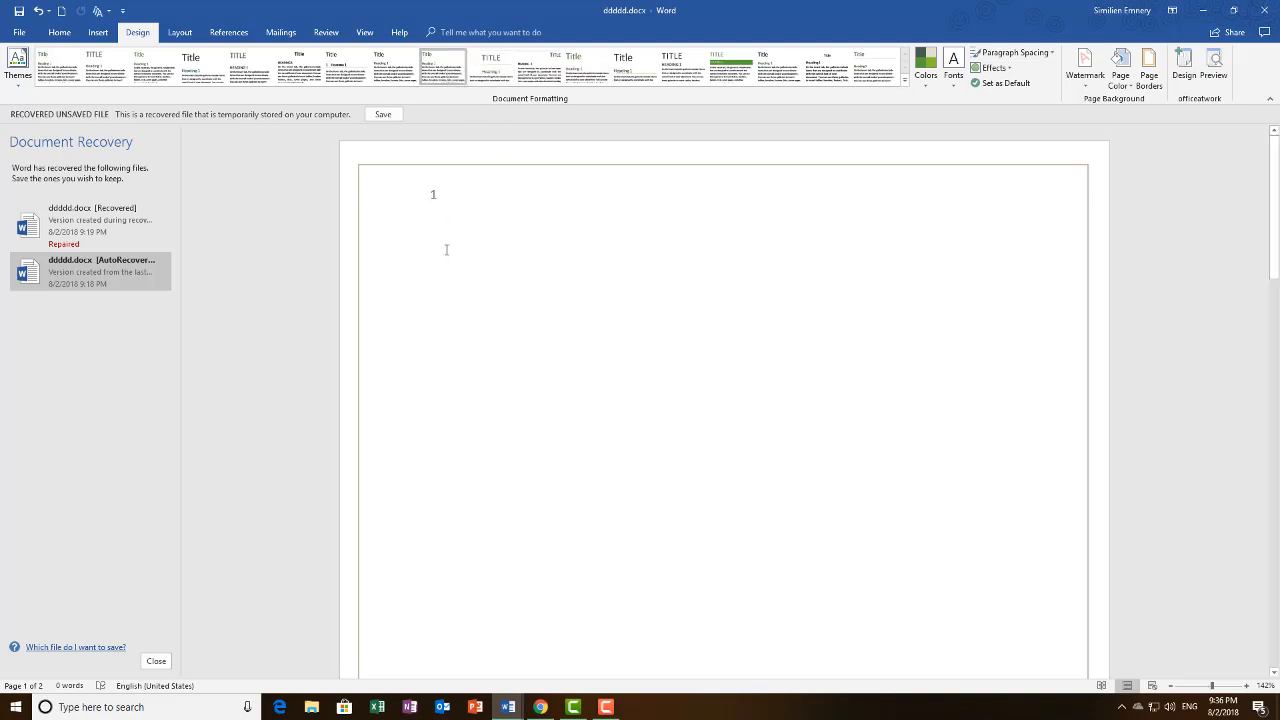
Enter three lines of sample text in the document body: "uiuyiyiu", "klçkçlçl" and "kçklç".
{"action": "type", "text": "uiuyiyiu"}
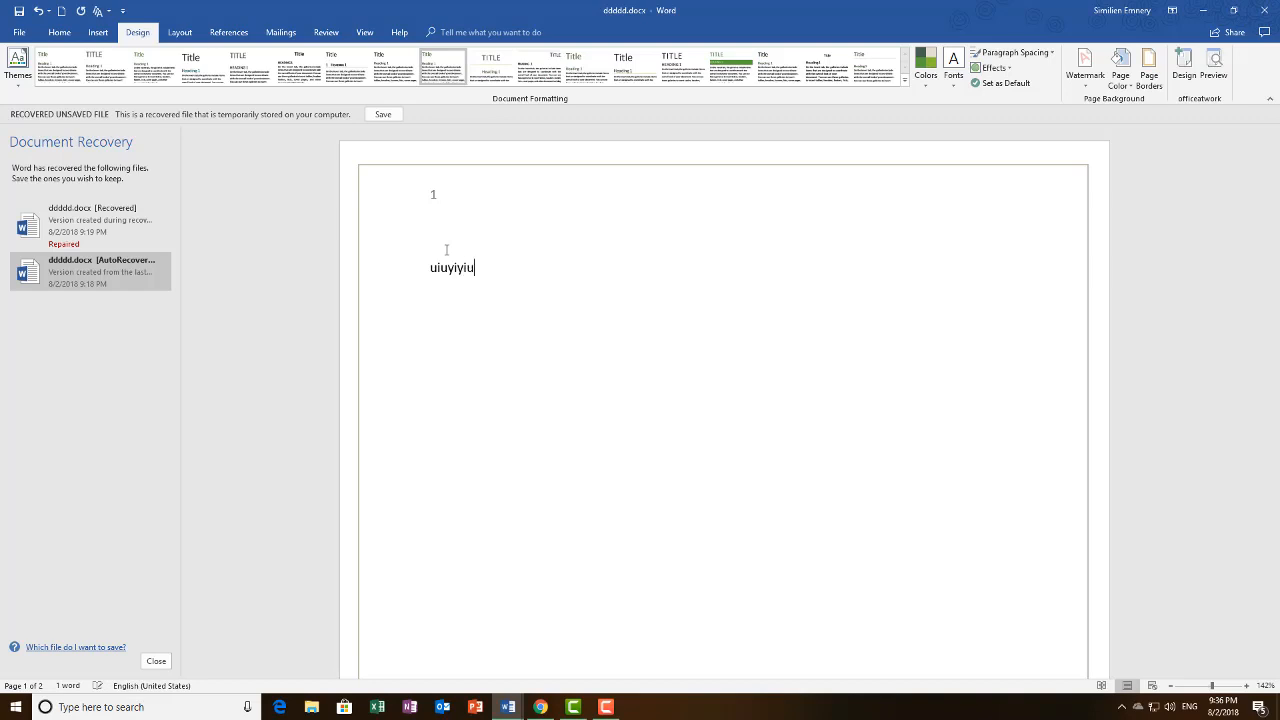
{"action": "key", "text": "Return"}
{"action": "type", "text": "klçkçlç"}
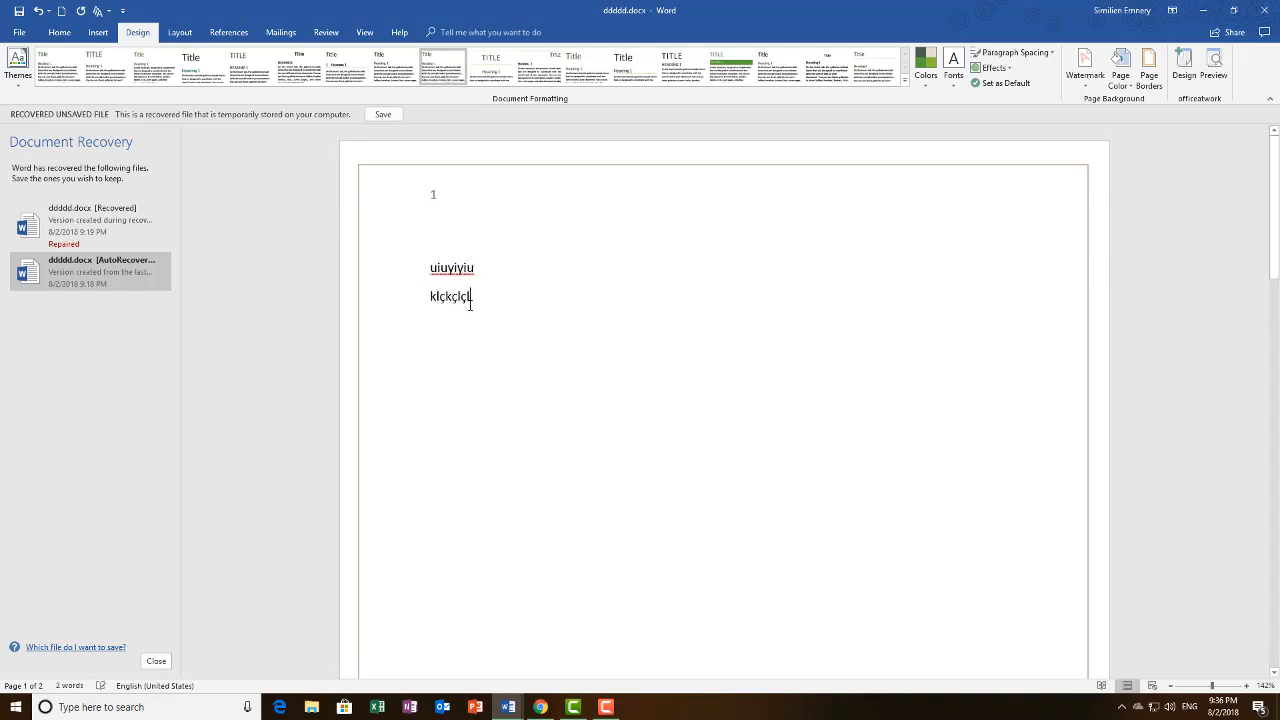
{"action": "key", "text": "Return"}
{"action": "type", "text": "kçklç"}
Apply the style set with the coloured title band to the three text lines, and replace it with the adjacent-to-last, centred-title style set.
{"action": "left_click_drag", "start_coordinate": [430, 266], "coordinate": [457, 346]}
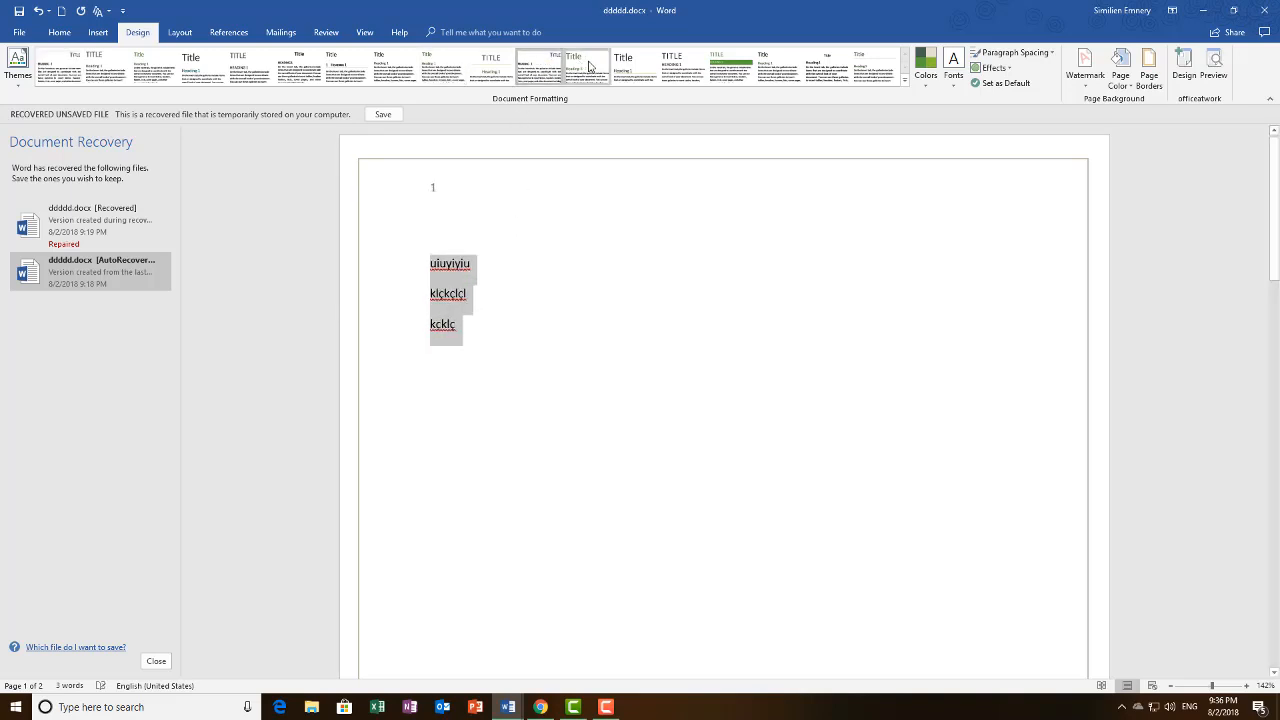
{"action": "left_click", "coordinate": [733, 66]}
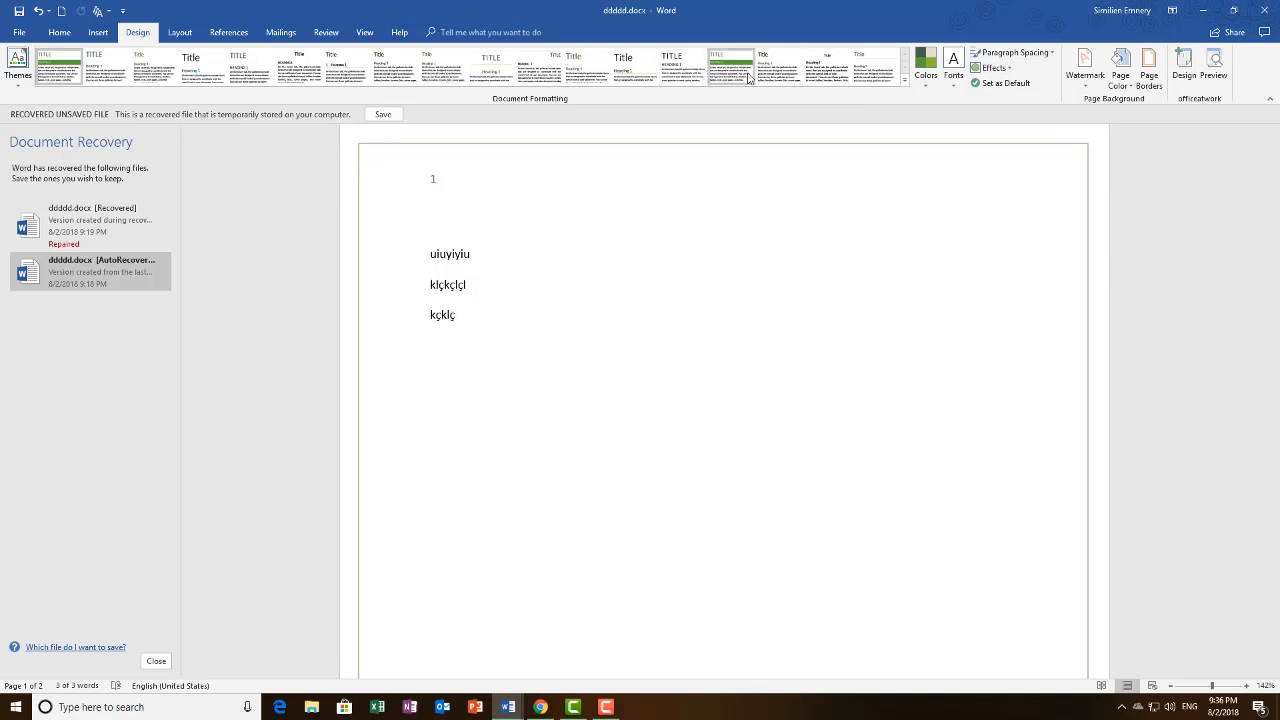
{"action": "left_click", "coordinate": [828, 76]}
{"action": "left_click", "coordinate": [775, 312]}
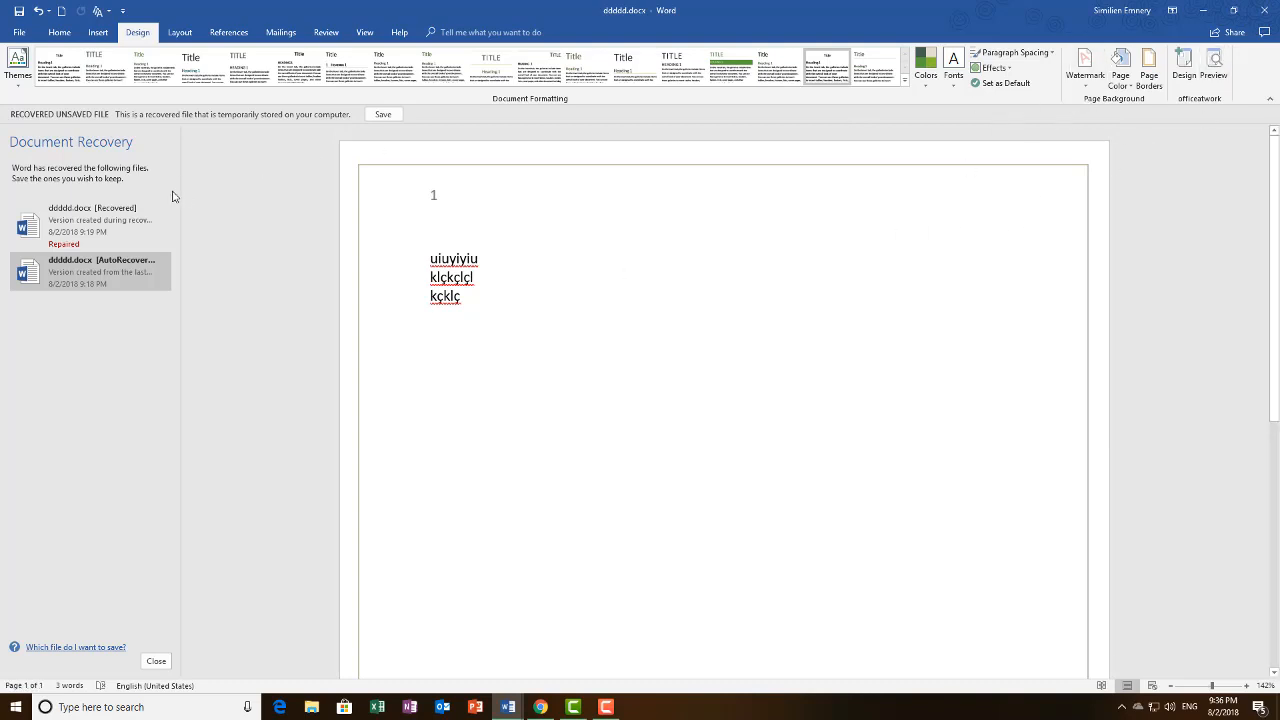
Apply the Facet theme to the document and replace it with the Slice theme.
{"action": "left_click", "coordinate": [22, 86]}
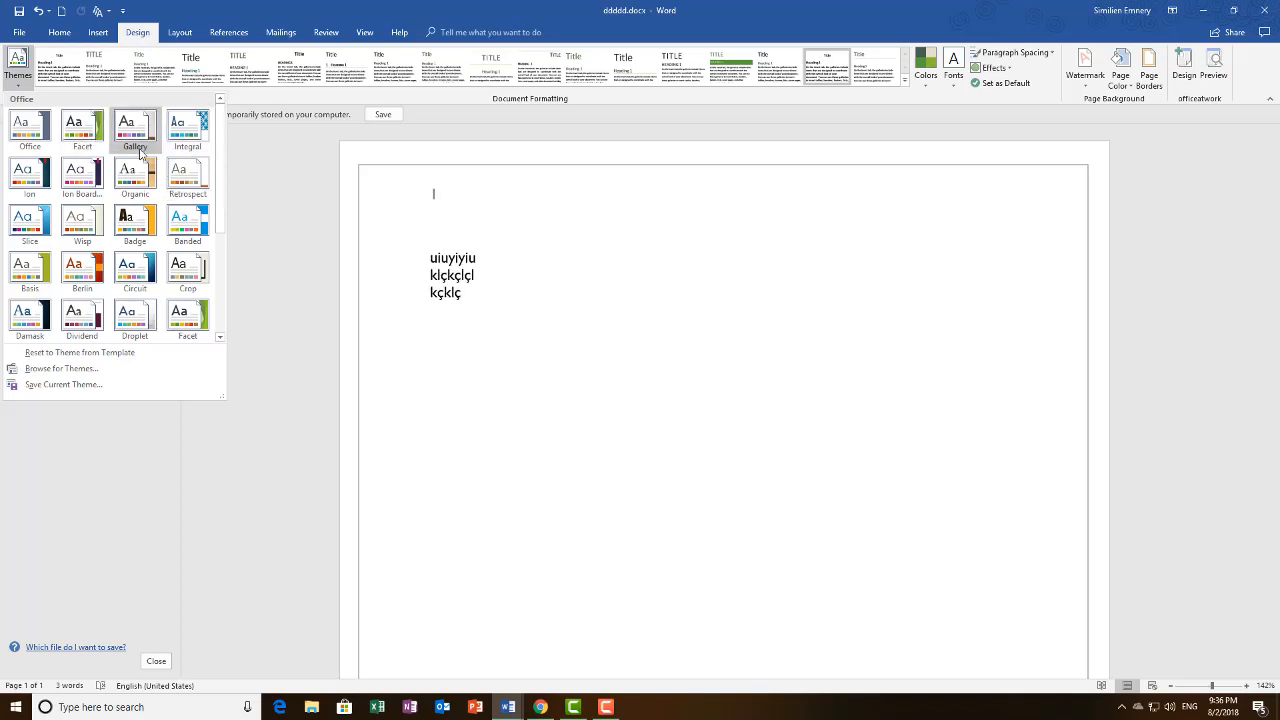
{"action": "left_click", "coordinate": [92, 136]}
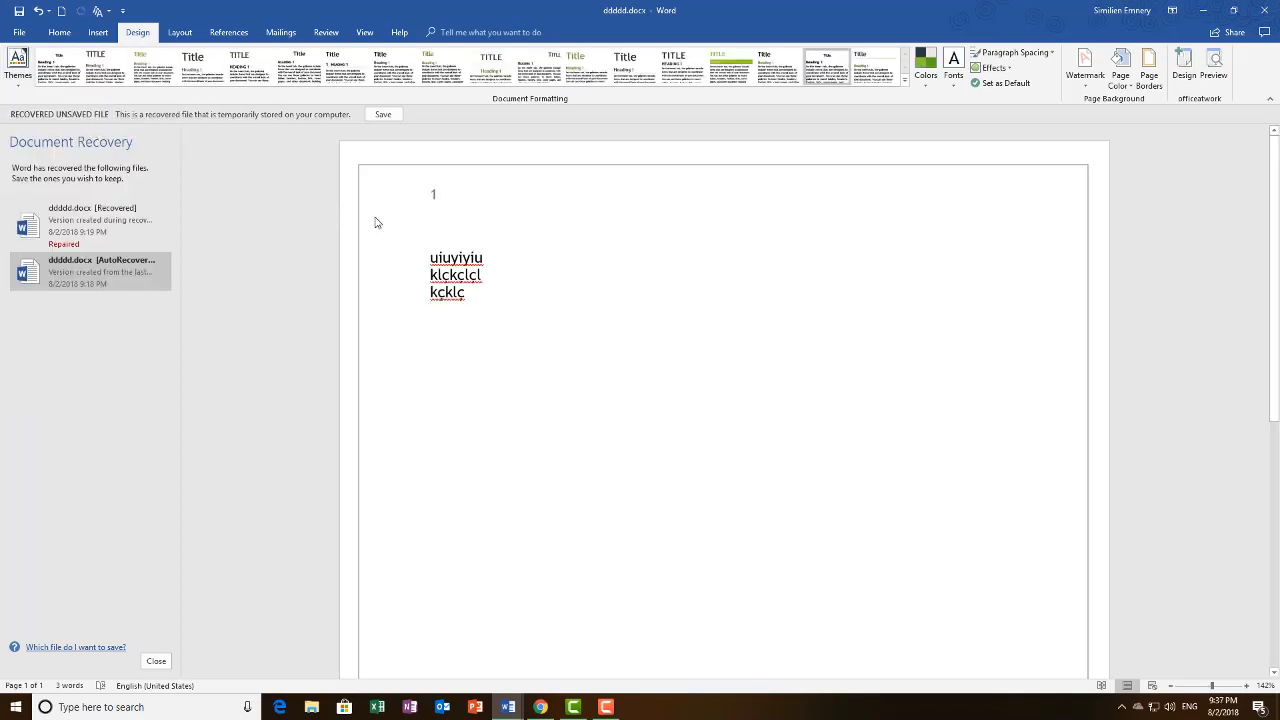
{"action": "left_click", "coordinate": [20, 68]}
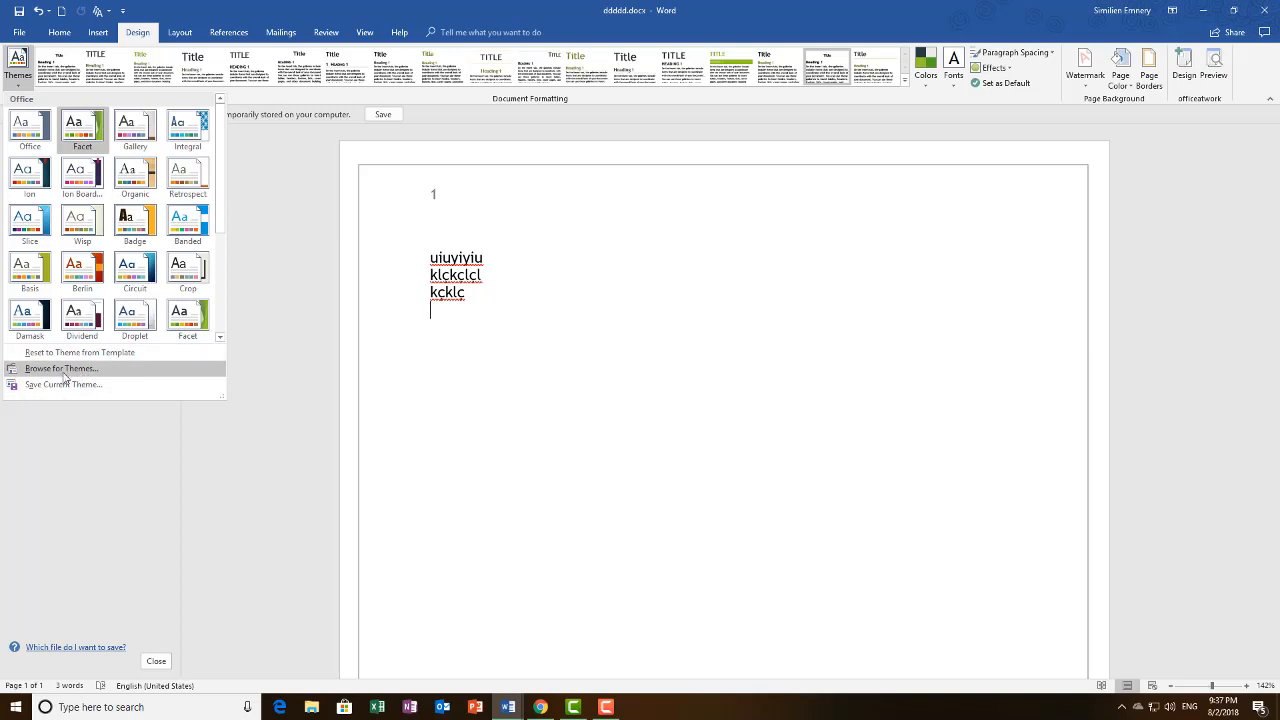
{"action": "left_click", "coordinate": [36, 239]}
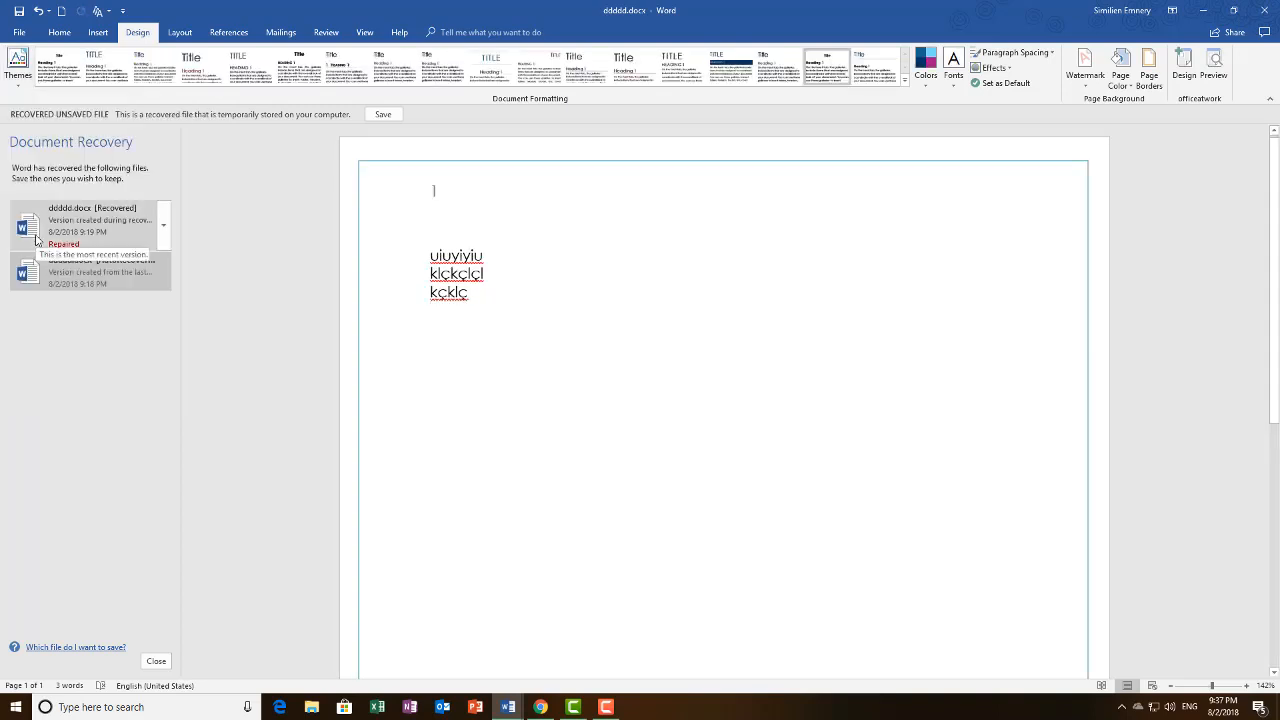
Apply the built-in style set located between the banded-title and centred-title ones to the document.
{"action": "left_click", "coordinate": [904, 82]}
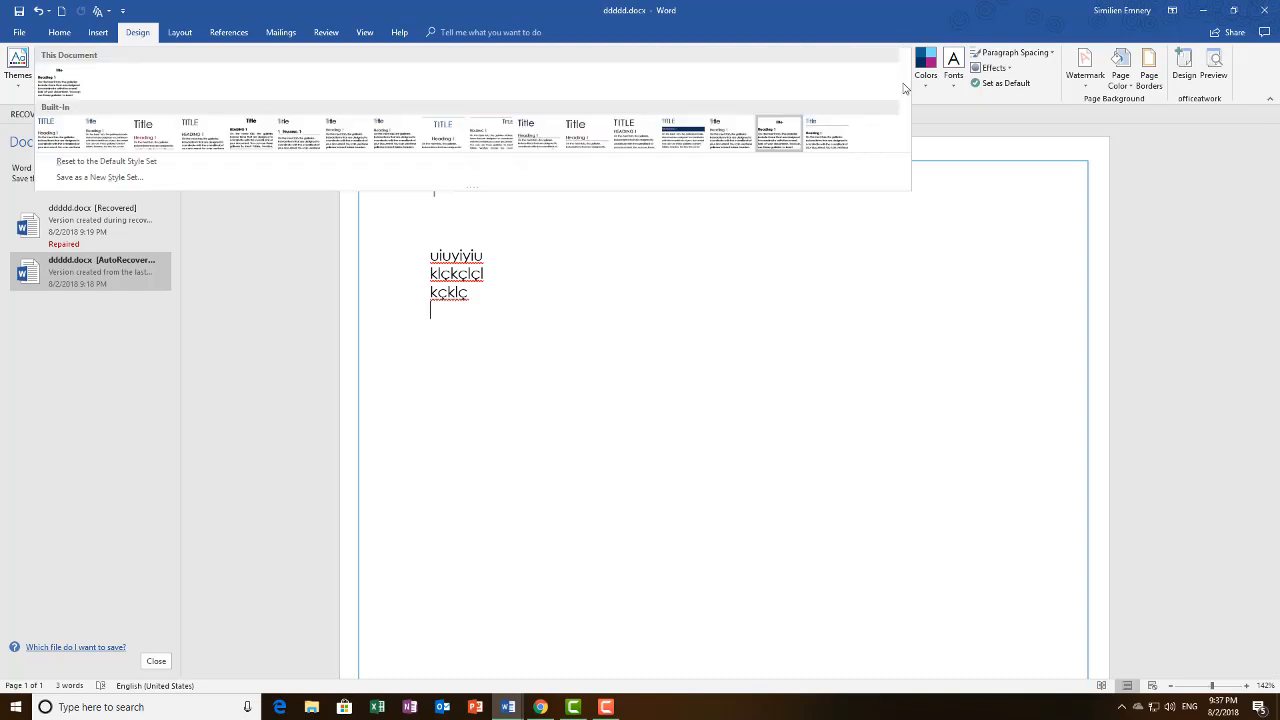
{"action": "left_click", "coordinate": [730, 326]}
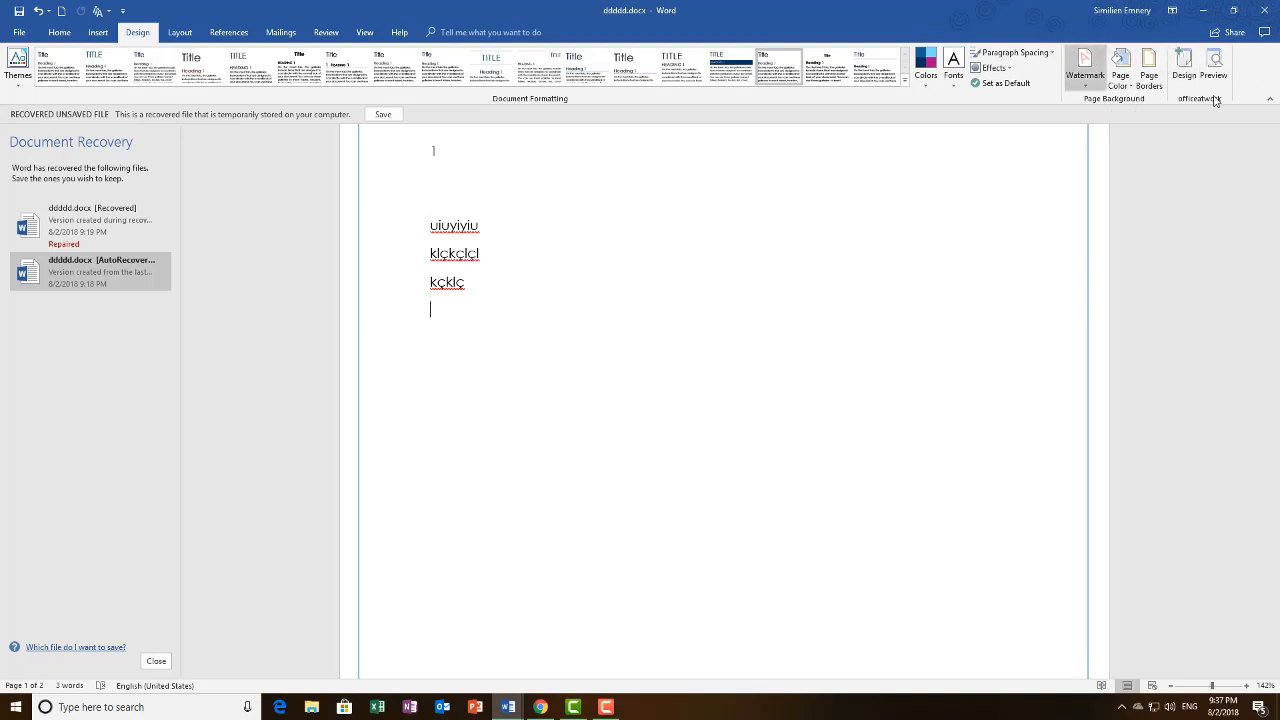
Add the diagonal DRAFT 1 watermark from the Disclaimers group to the document.
{"action": "left_click", "coordinate": [1084, 94]}
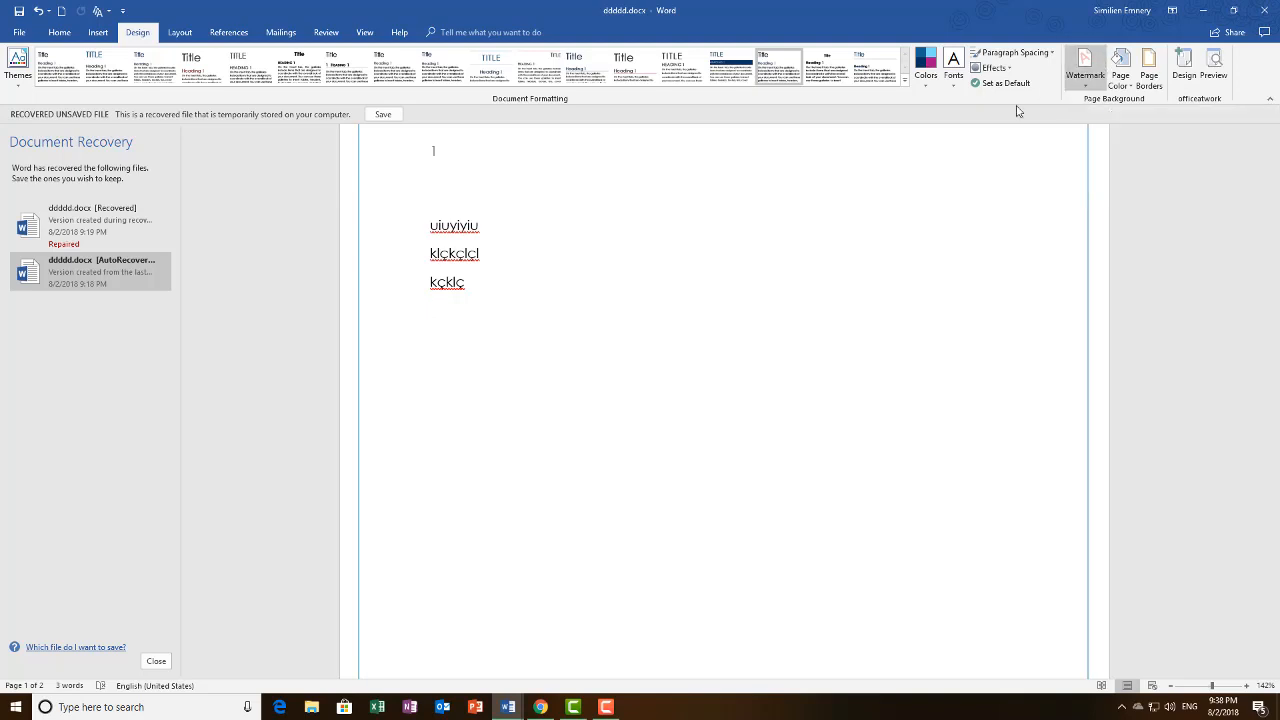
{"action": "left_click", "coordinate": [1085, 88]}
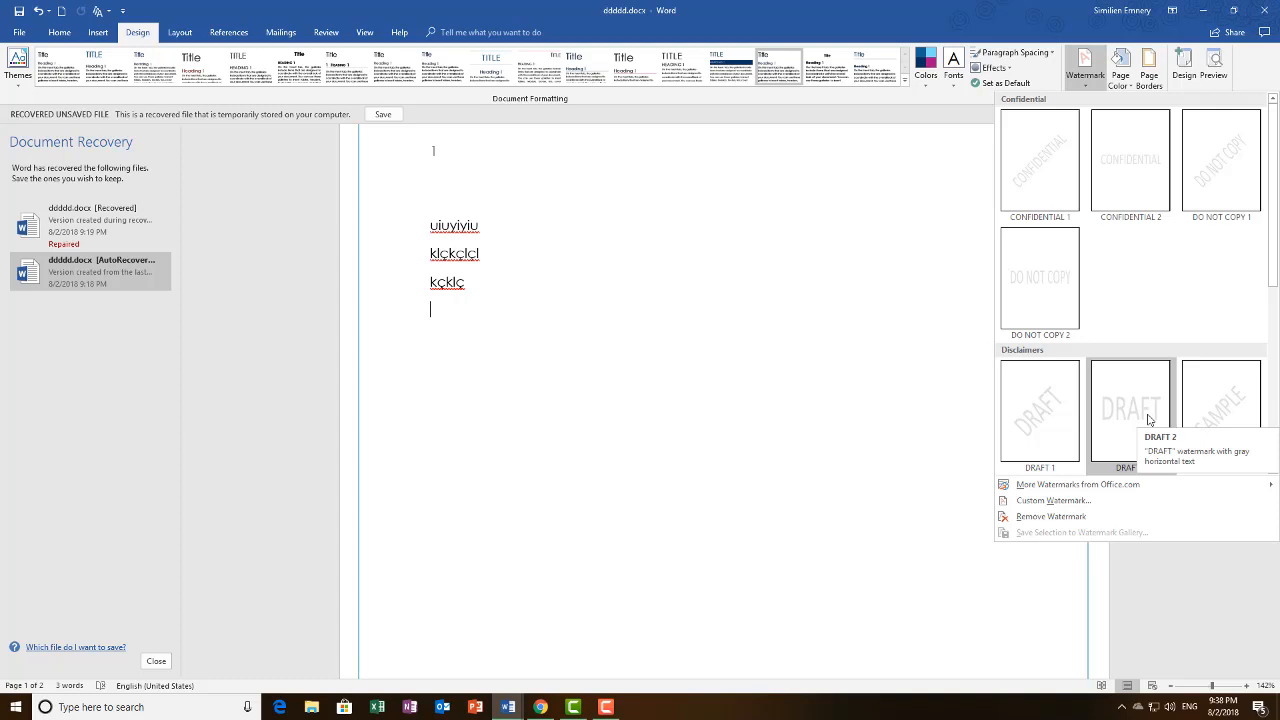
{"action": "left_click", "coordinate": [1043, 427]}
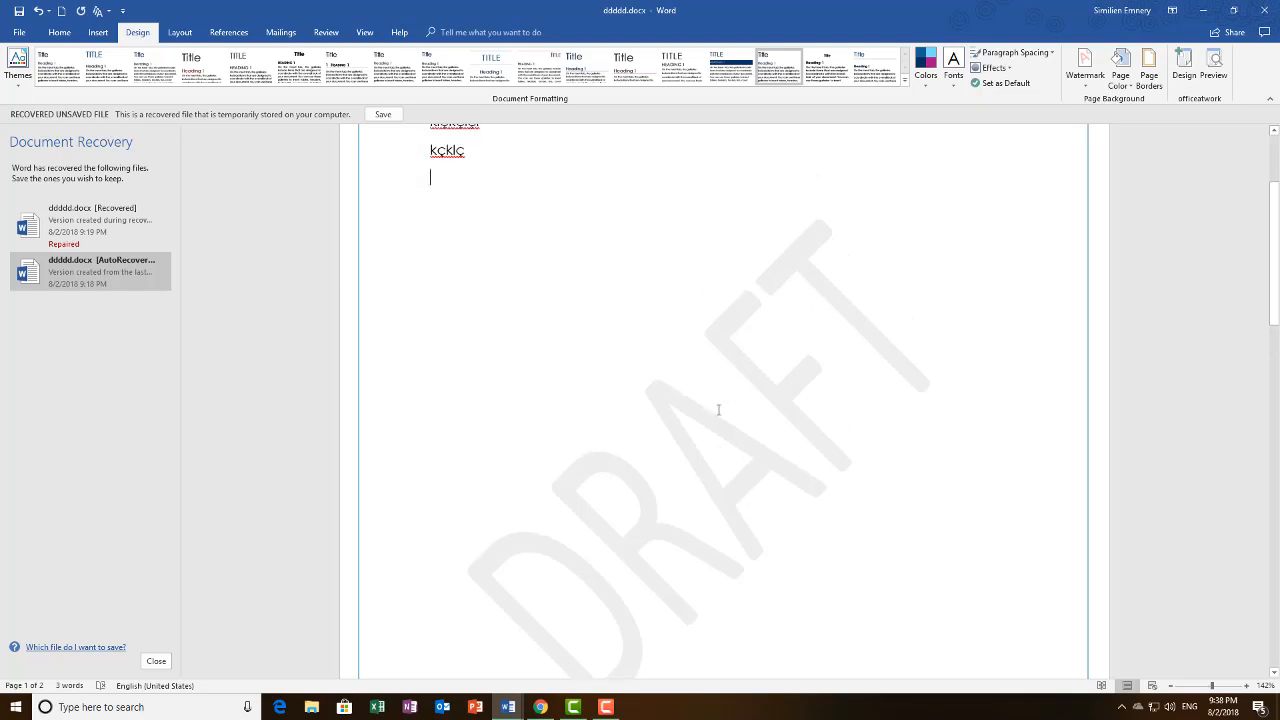
Examine how the DRAFT watermark sits on the page behind the text.
{"action": "scroll", "coordinate": [718, 410], "scroll_direction": "down", "scroll_amount": 2}
{"action": "scroll", "coordinate": [718, 409], "scroll_direction": "up", "scroll_amount": 5}
{"action": "scroll", "coordinate": [718, 408], "scroll_direction": "down", "scroll_amount": 5}
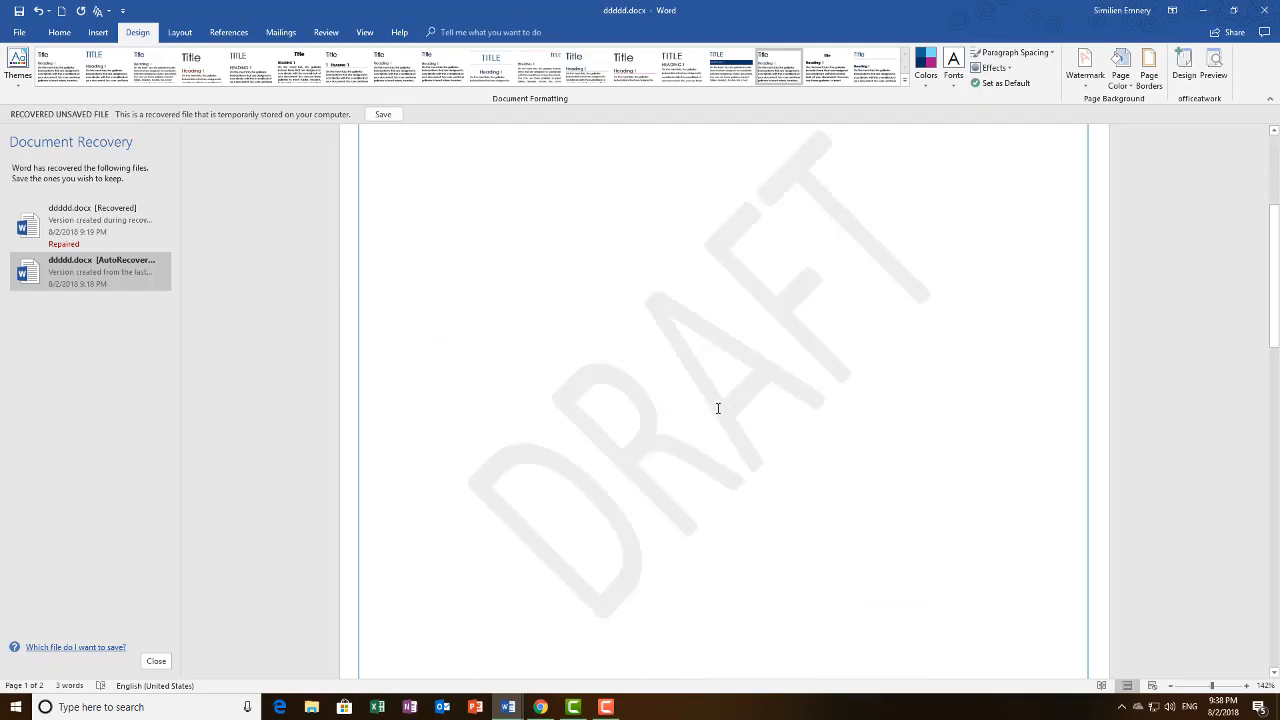
{"action": "scroll", "coordinate": [718, 408], "scroll_direction": "up", "scroll_amount": 4}
{"action": "scroll", "coordinate": [718, 406], "scroll_direction": "down", "scroll_amount": 3}
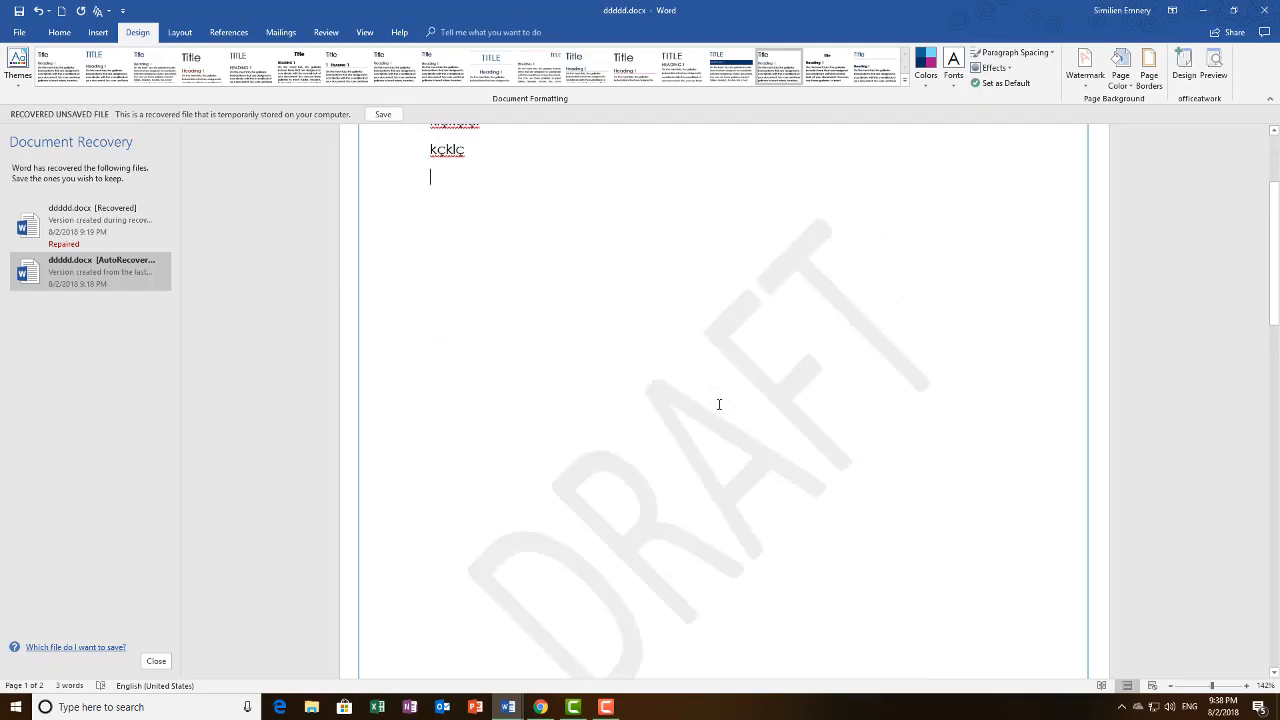
{"action": "scroll", "coordinate": [718, 404], "scroll_direction": "up", "scroll_amount": 3}
{"action": "scroll", "coordinate": [718, 404], "scroll_direction": "down", "scroll_amount": 5}
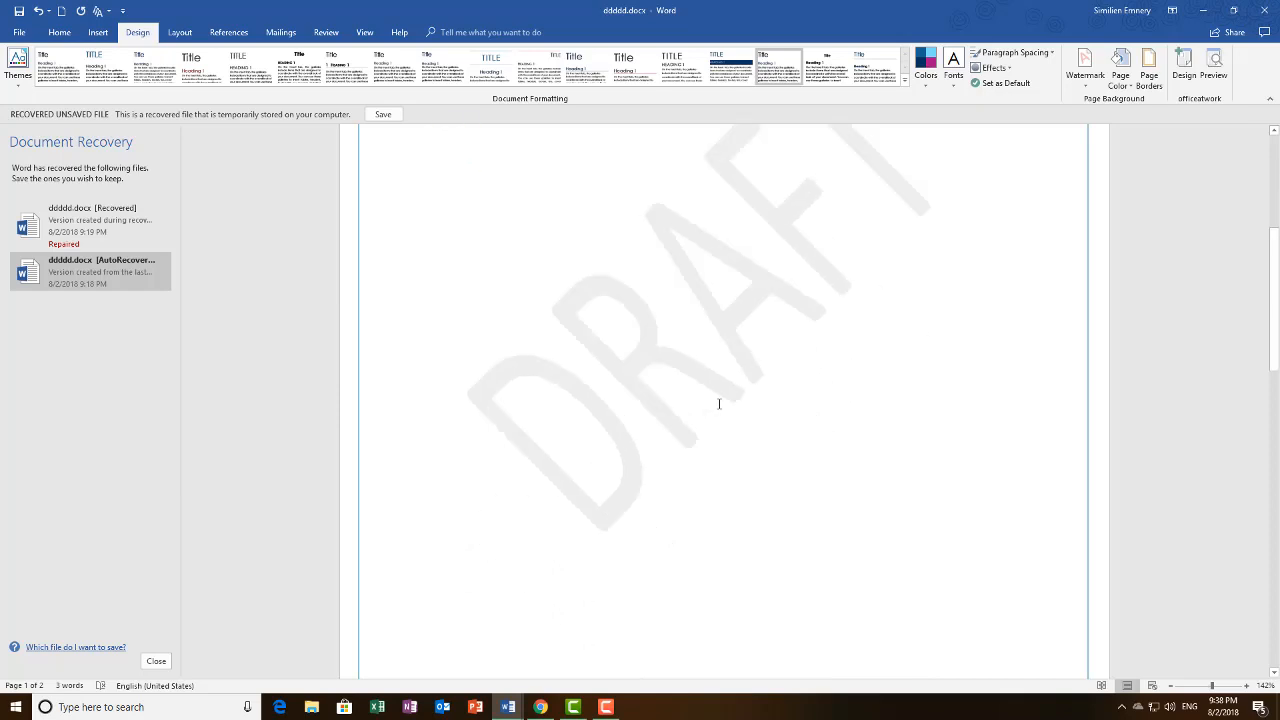
{"action": "scroll", "coordinate": [750, 393], "scroll_direction": "up", "scroll_amount": 4}
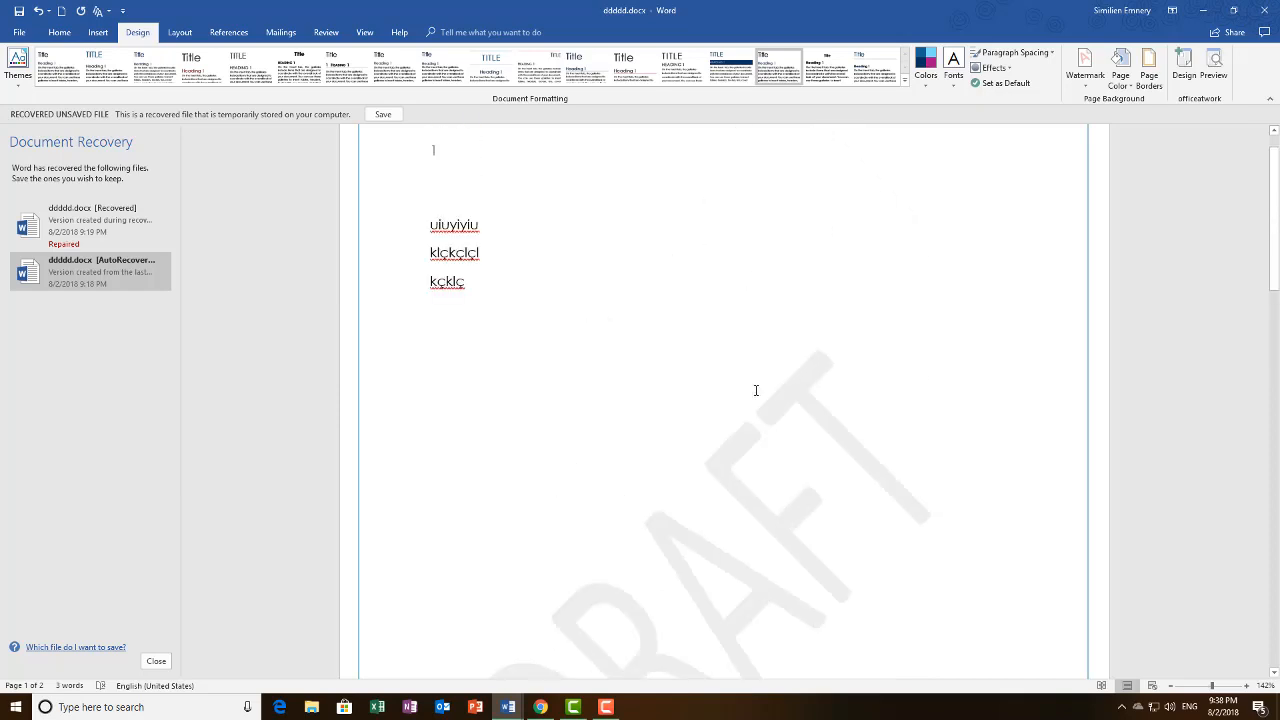
{"action": "scroll", "coordinate": [756, 391], "scroll_direction": "down", "scroll_amount": 3}
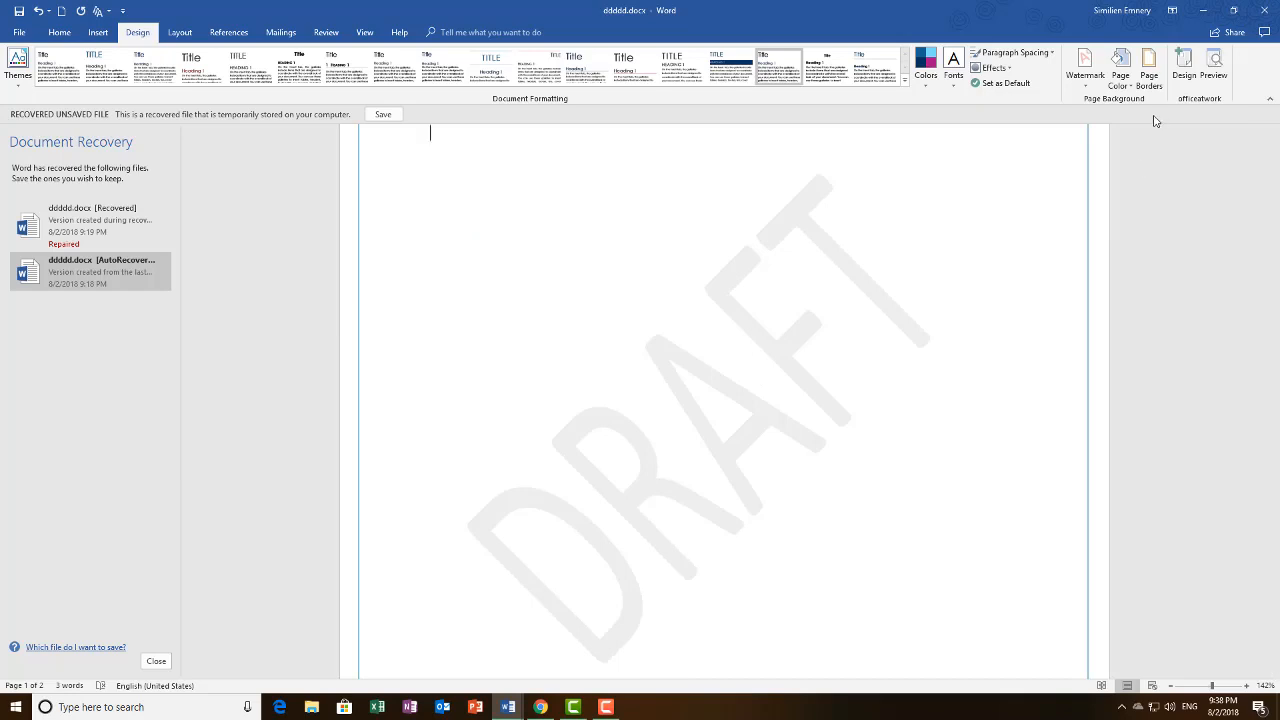
Replace the DRAFT watermark with the diagonal CONFIDENTIAL 1 watermark.
{"action": "left_click", "coordinate": [1086, 78]}
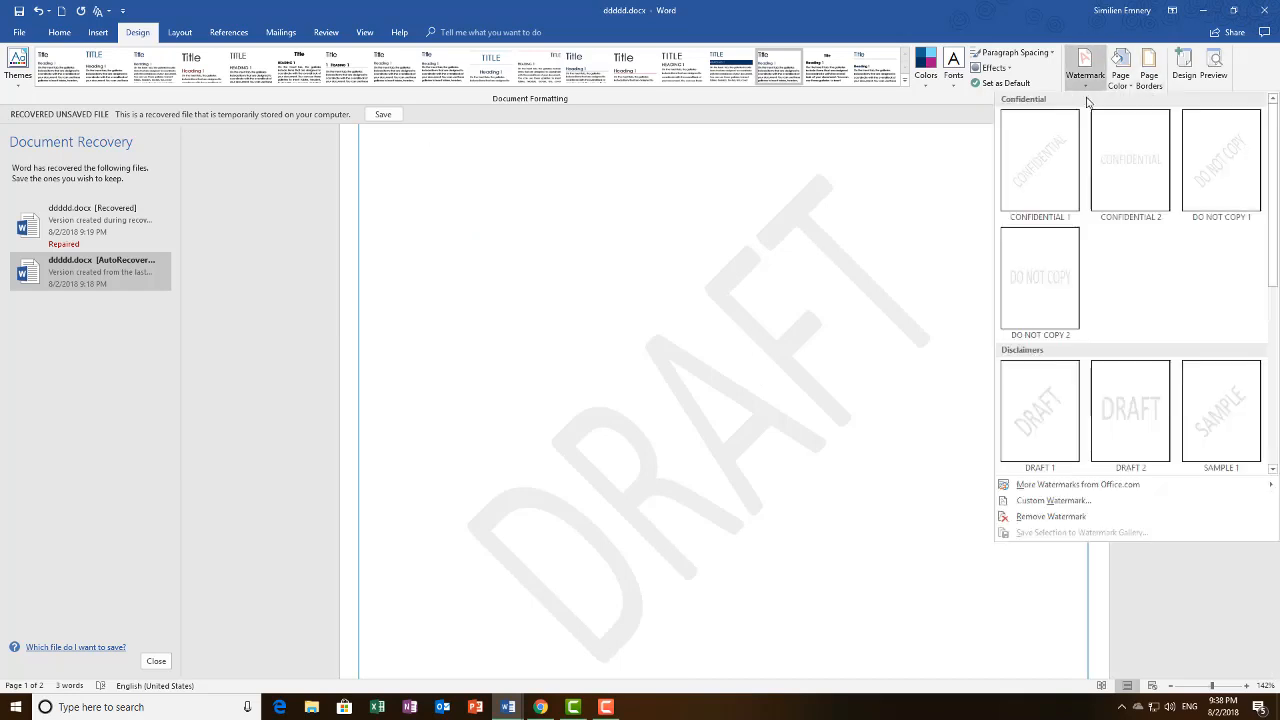
{"action": "left_click", "coordinate": [1040, 190]}
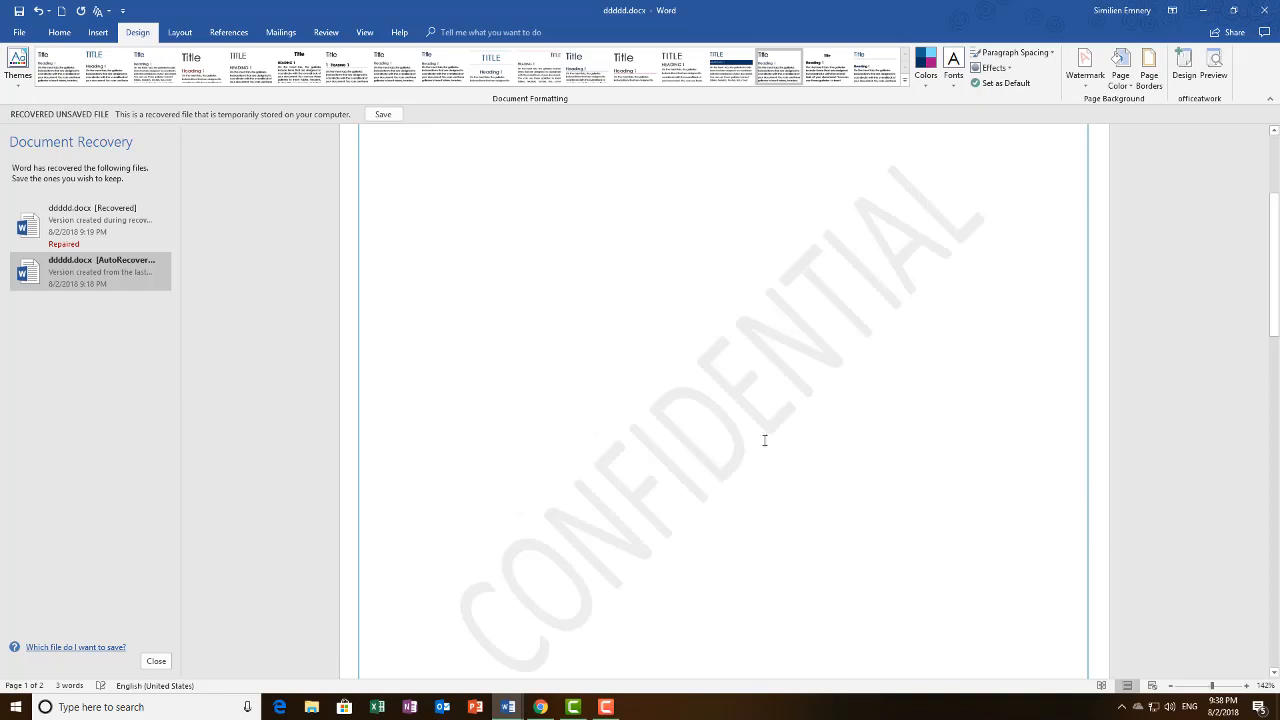
{"action": "left_click", "coordinate": [1085, 82]}
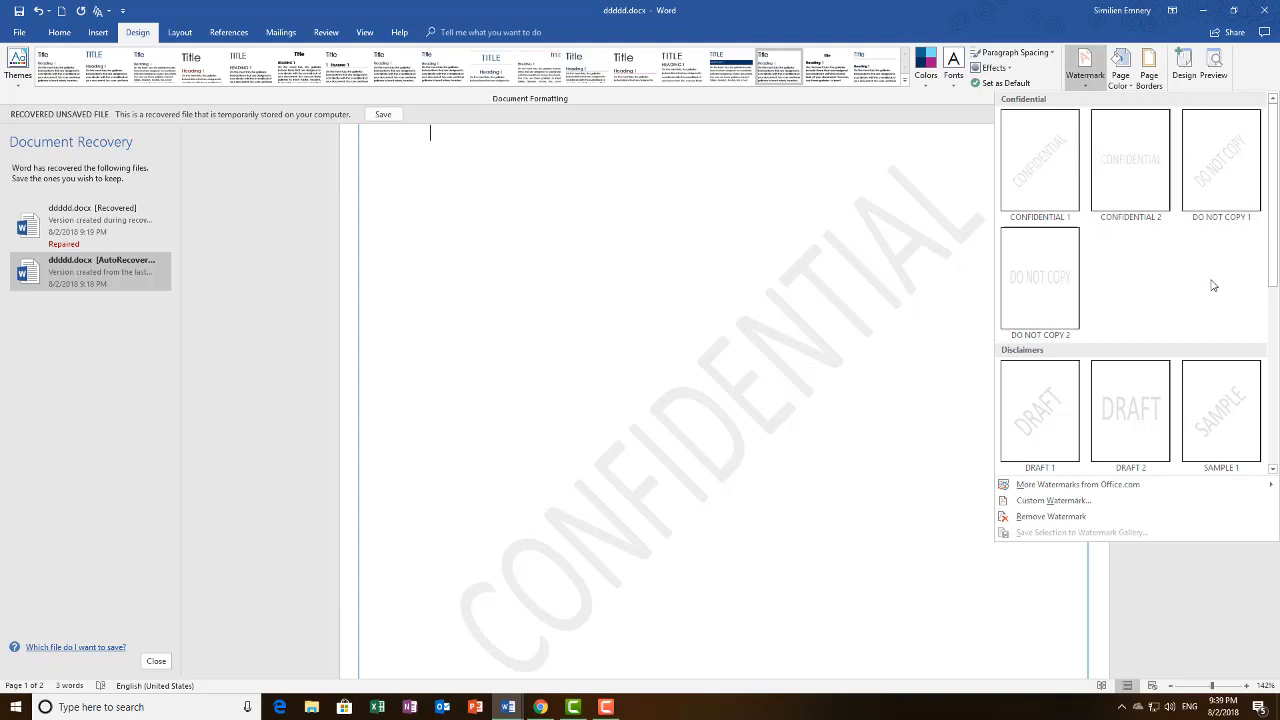
{"action": "left_click", "coordinate": [1055, 198]}
Open the custom watermark settings, enter the author's name as the watermark text and set its font to Calisto MT.
{"action": "left_click", "coordinate": [1085, 70]}
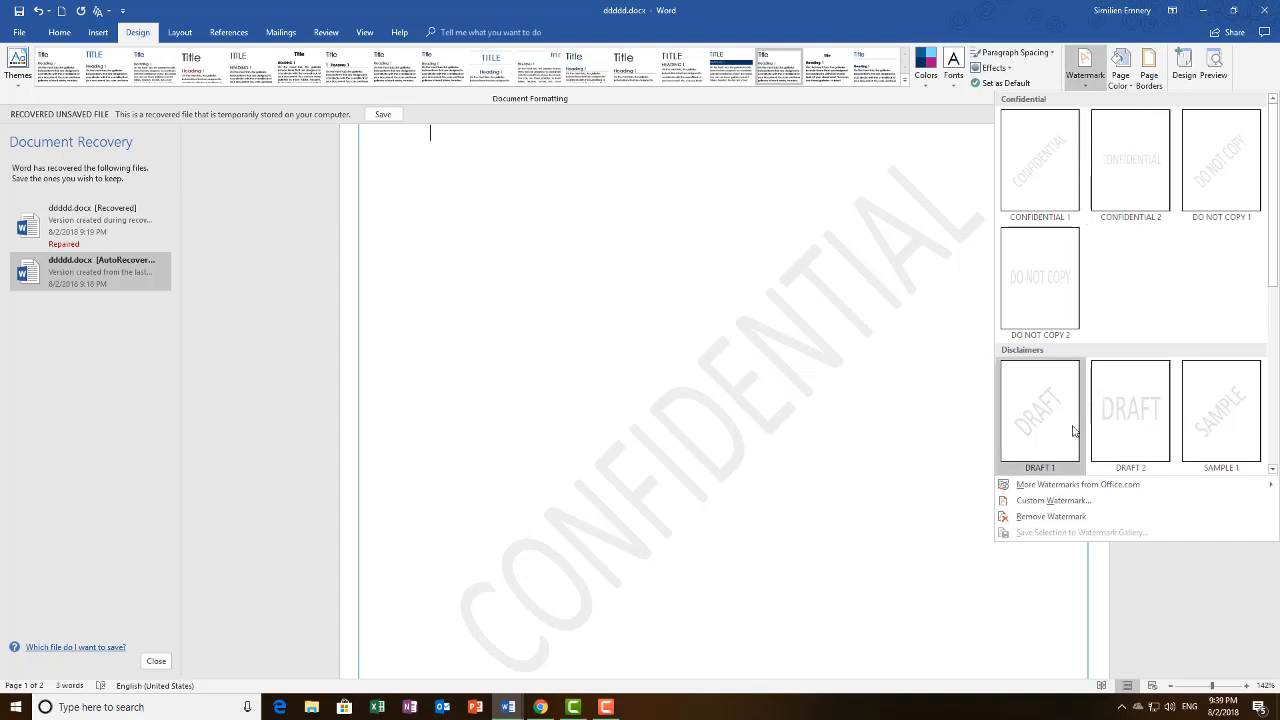
{"action": "left_click", "coordinate": [1036, 503]}
{"action": "left_click_drag", "start_coordinate": [598, 241], "coordinate": [1011, 335]}
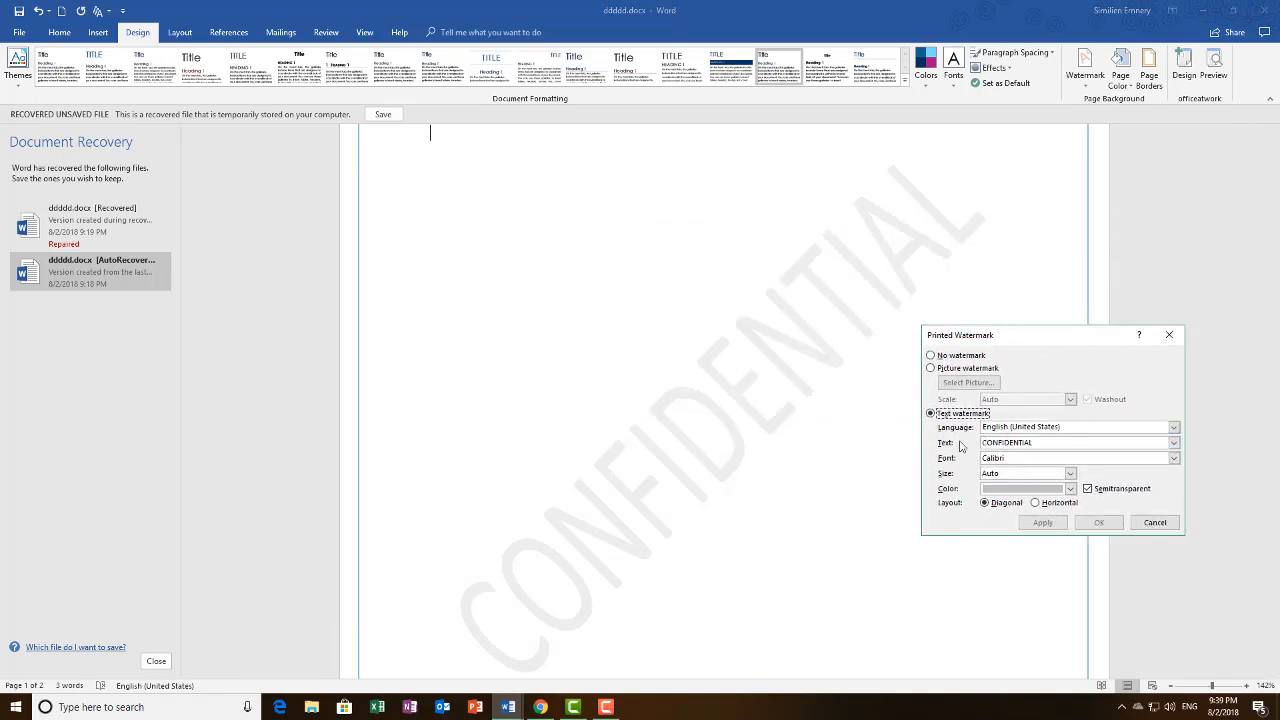
{"action": "double_click", "coordinate": [1039, 442]}
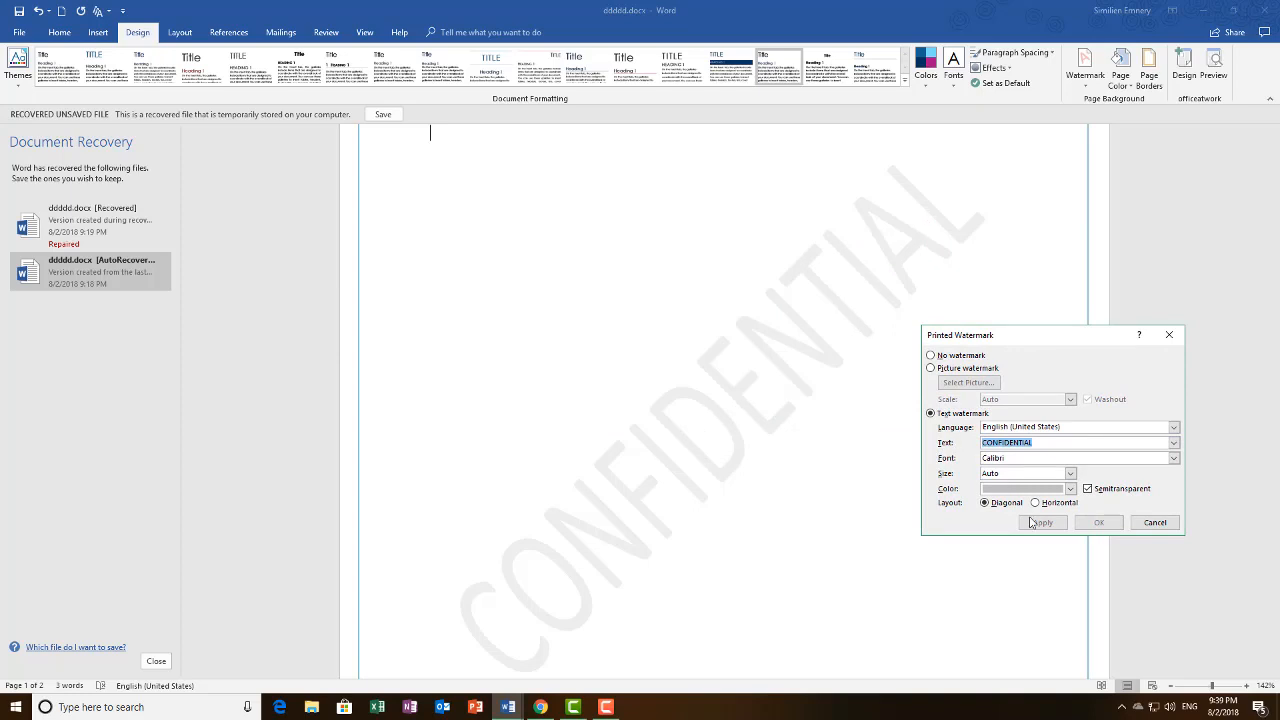
{"action": "type", "text": "F"}
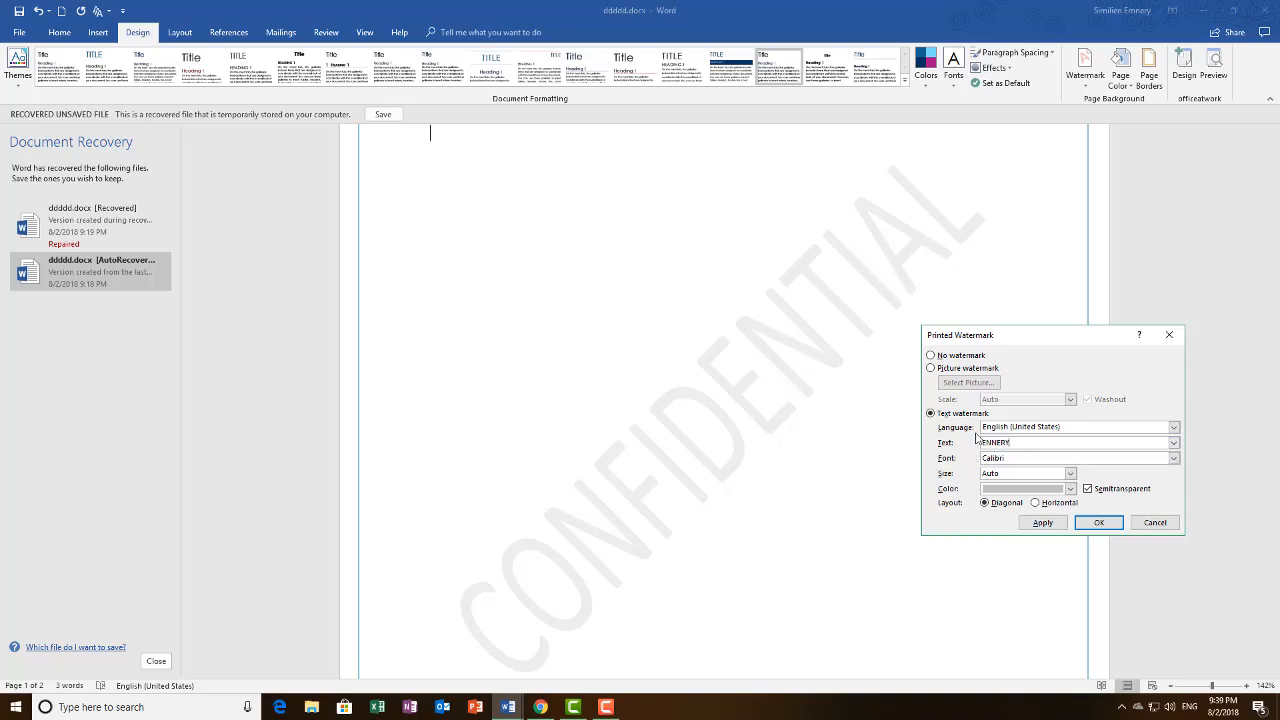
{"action": "left_click", "coordinate": [1172, 458]}
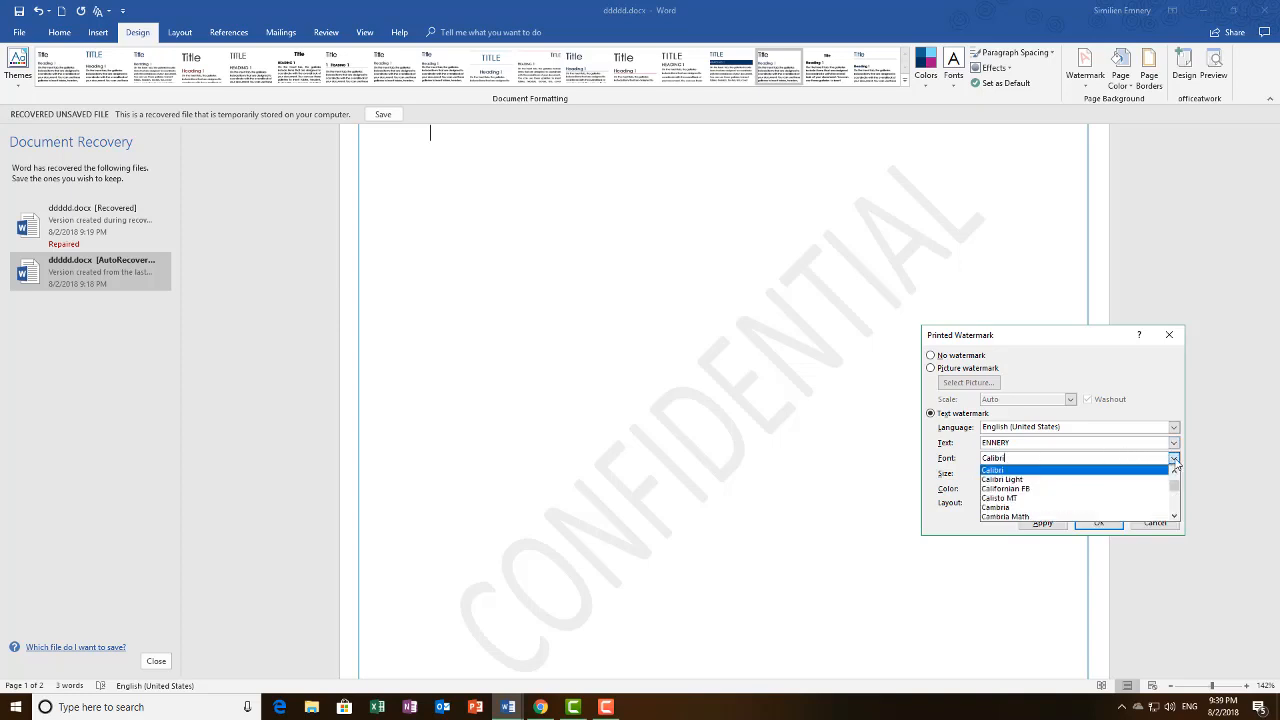
{"action": "left_click", "coordinate": [1095, 503]}
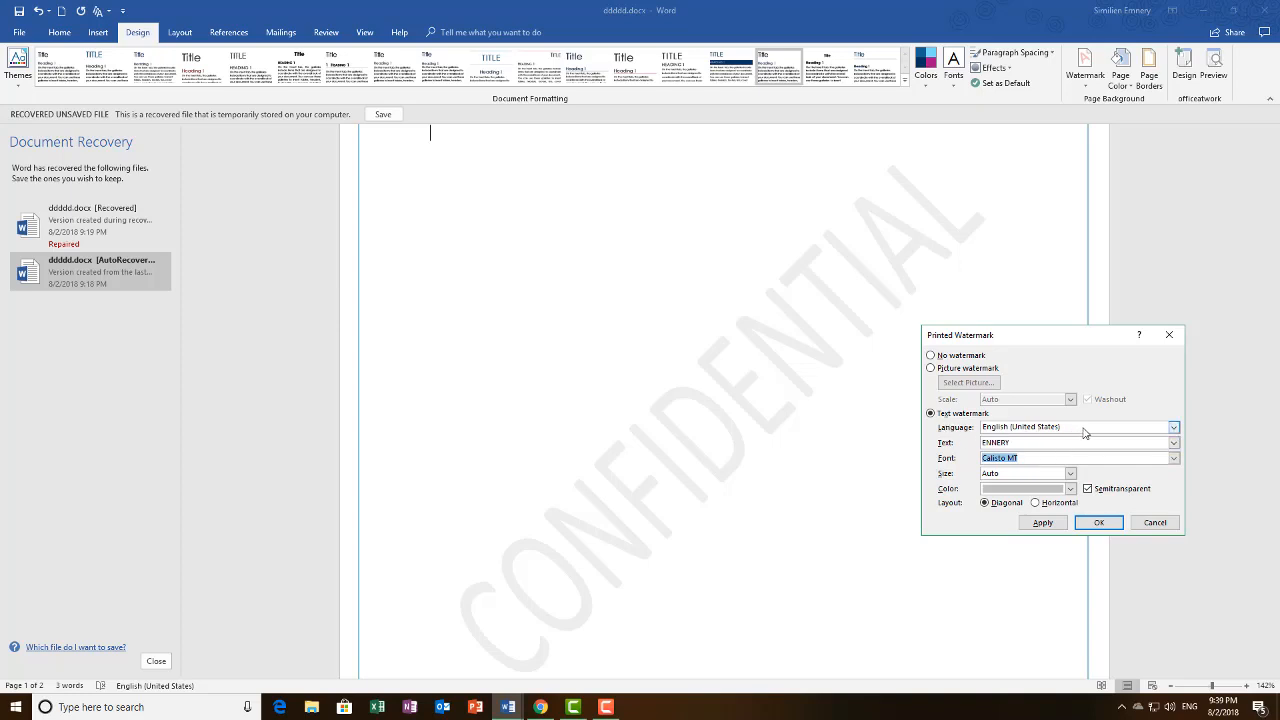
Reselect English (United States) as the watermark language, set its color to pink and apply the ASAP watermark.
{"action": "left_click", "coordinate": [1174, 428]}
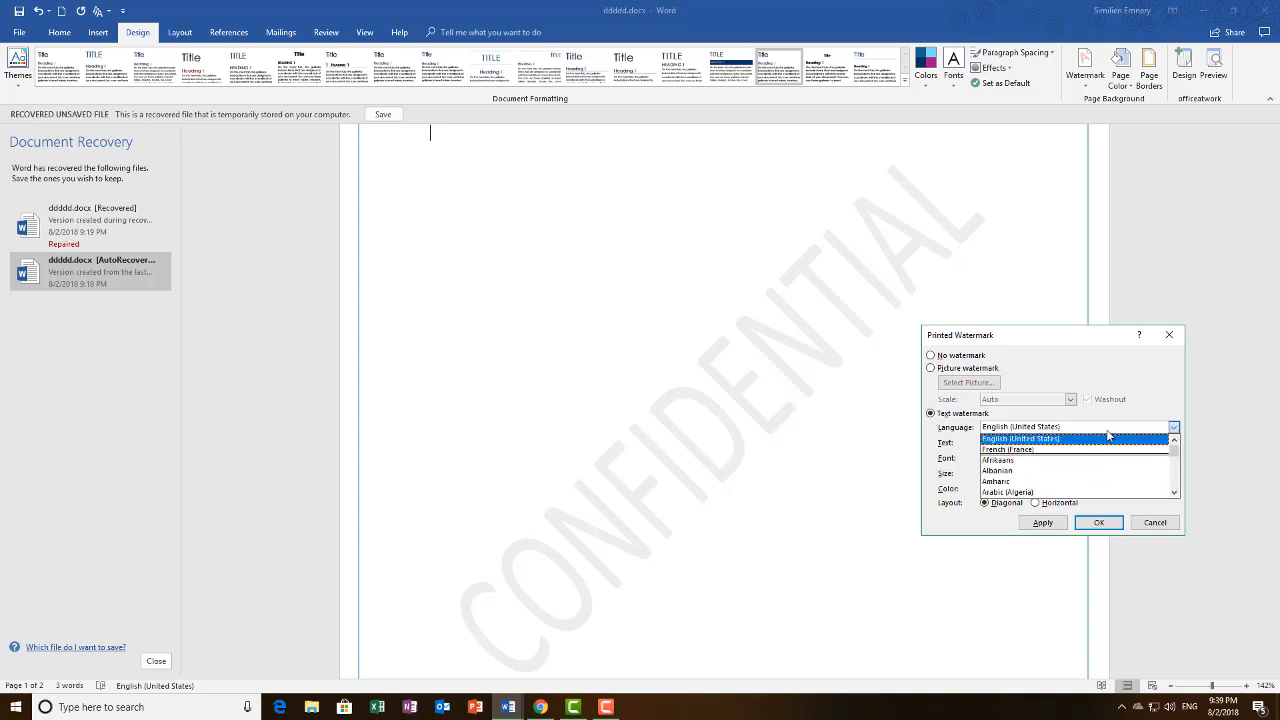
{"action": "left_click", "coordinate": [1158, 430]}
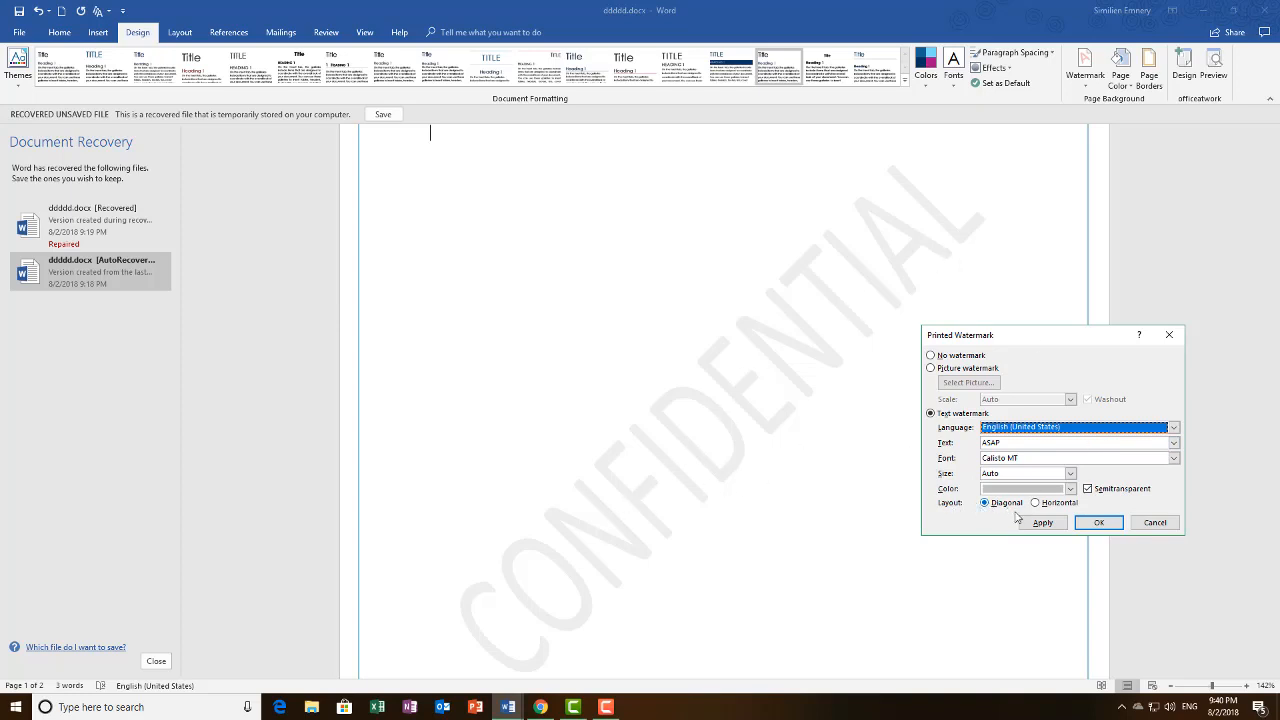
{"action": "left_click", "coordinate": [1071, 490]}
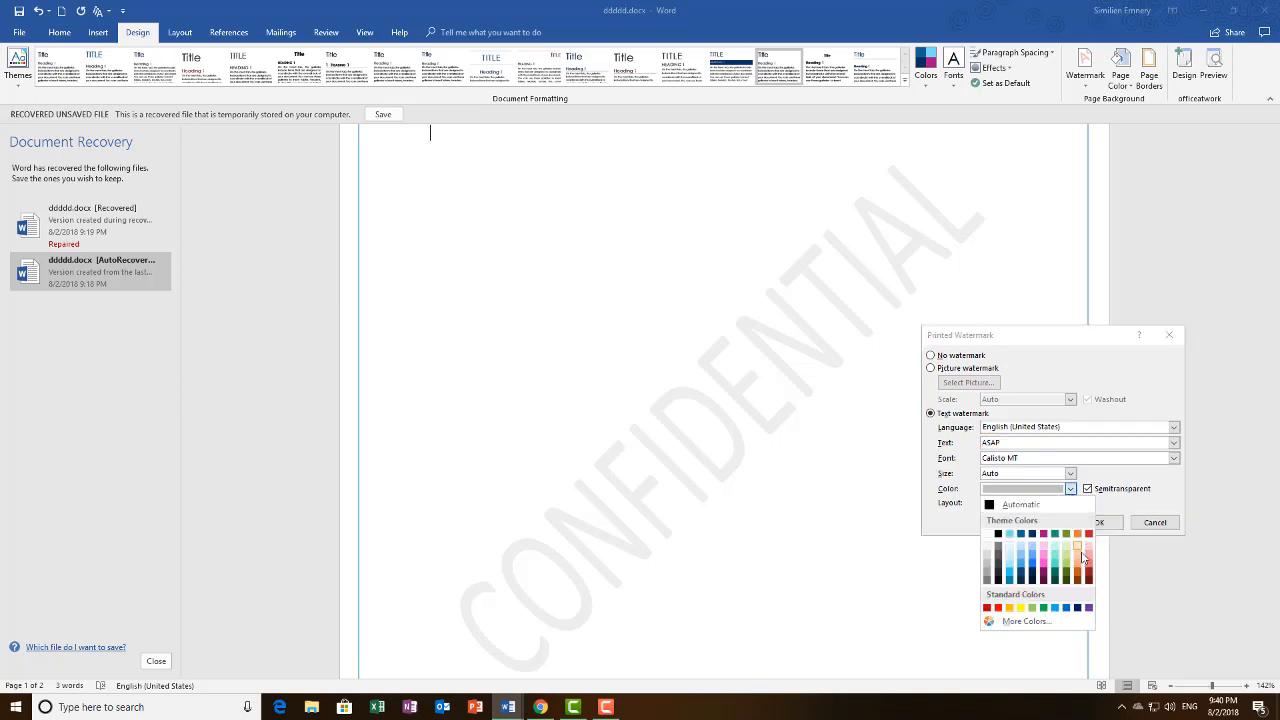
{"action": "left_click", "coordinate": [1044, 567]}
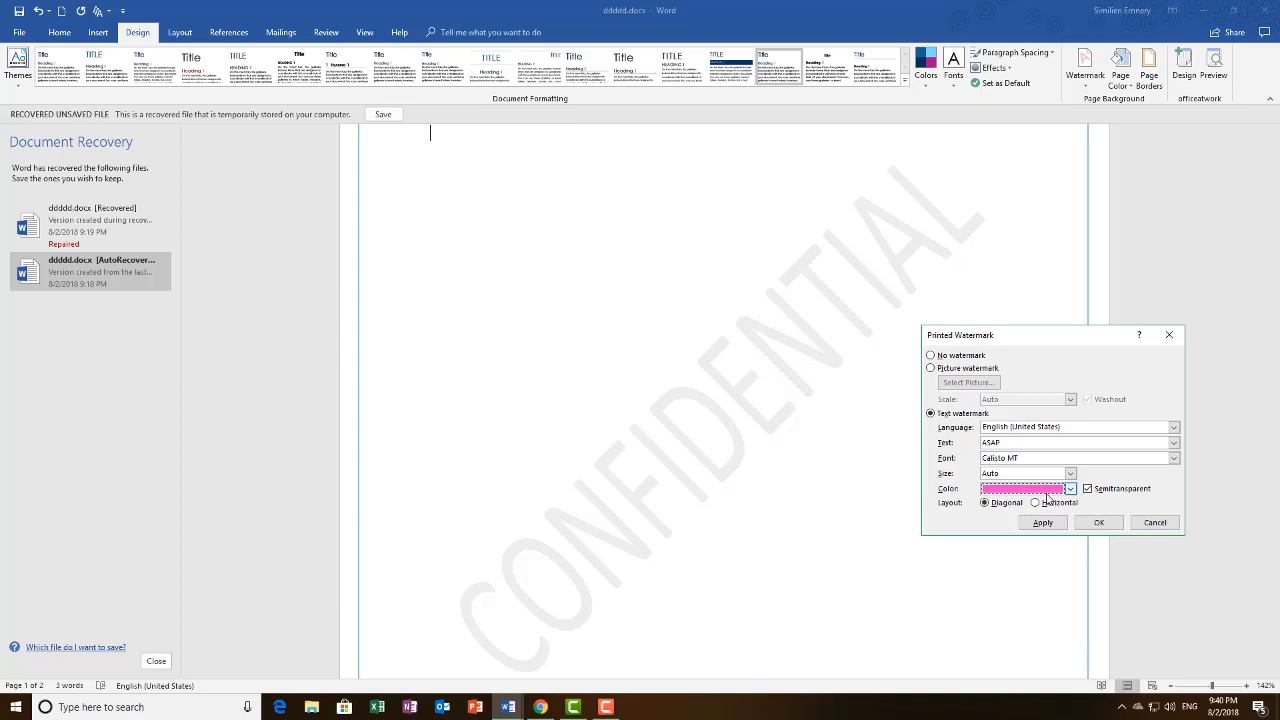
{"action": "left_click", "coordinate": [1042, 522]}
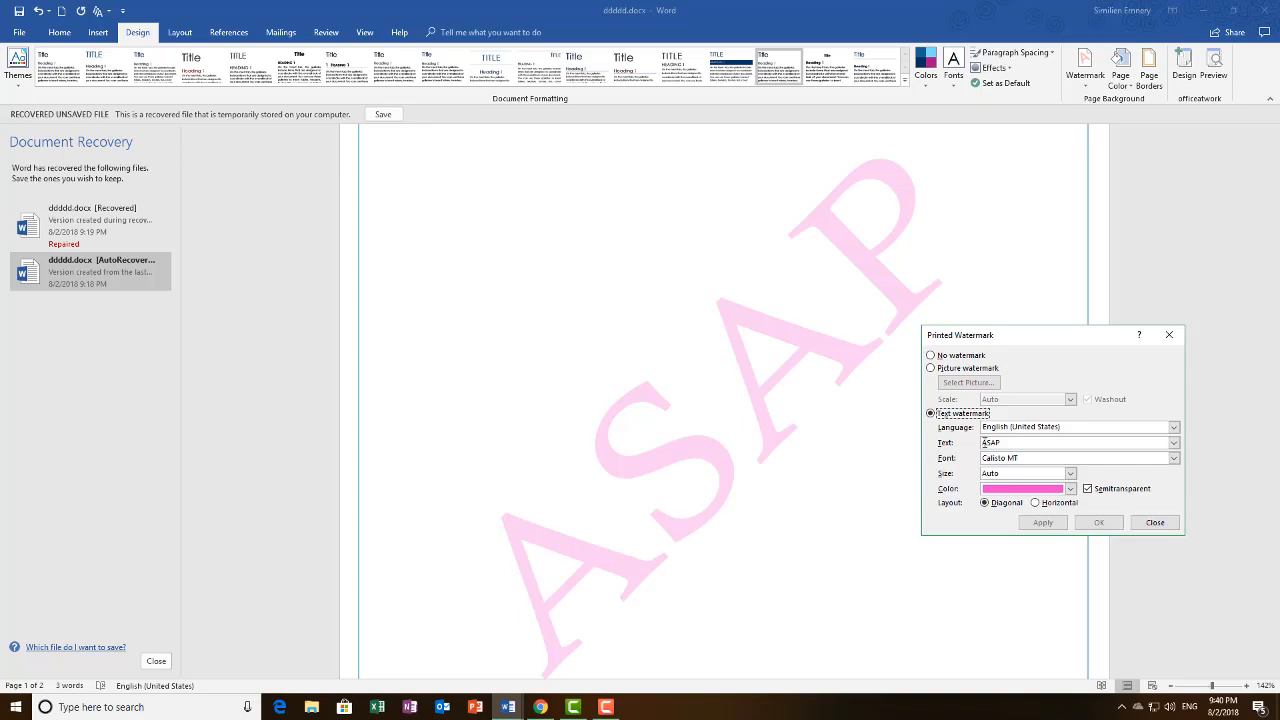
Replace the ASAP watermark text with the author's name in capitals and apply it to the document.
{"action": "left_click", "coordinate": [1011, 442]}
{"action": "left_click_drag", "start_coordinate": [977, 442], "coordinate": [965, 442]}
{"action": "type", "text": "F"}
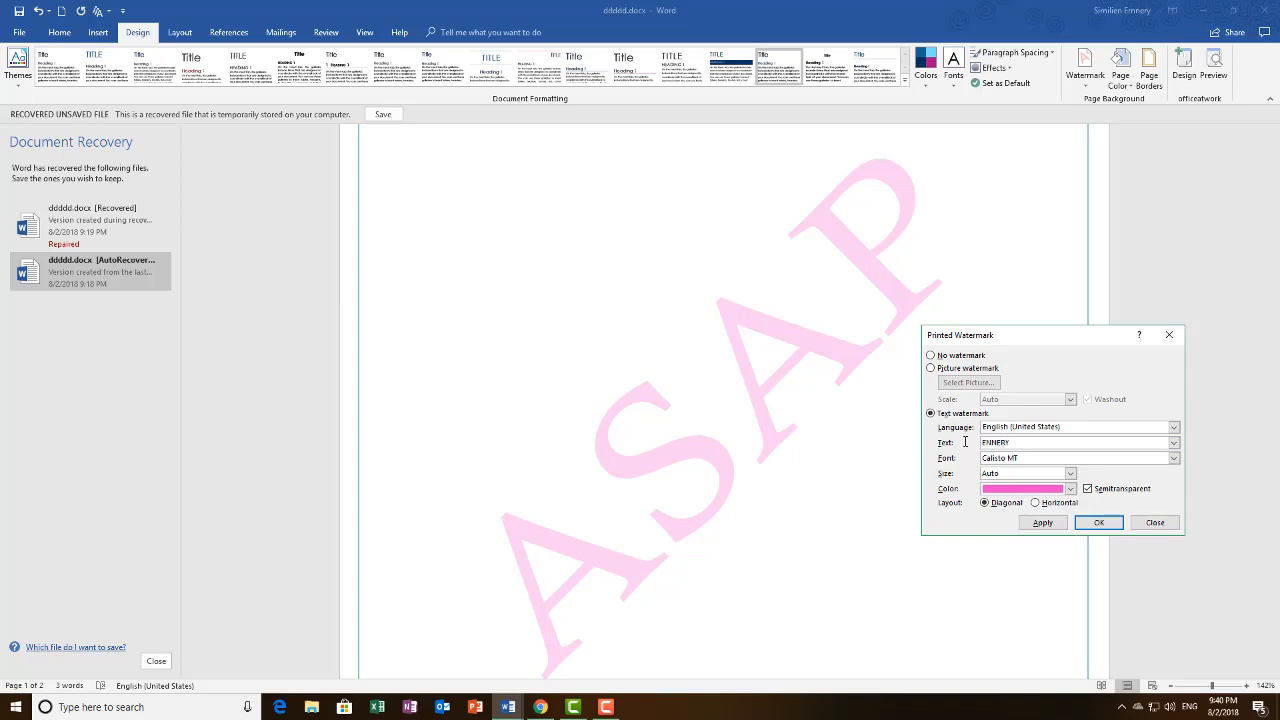
{"action": "left_click", "coordinate": [1045, 523]}
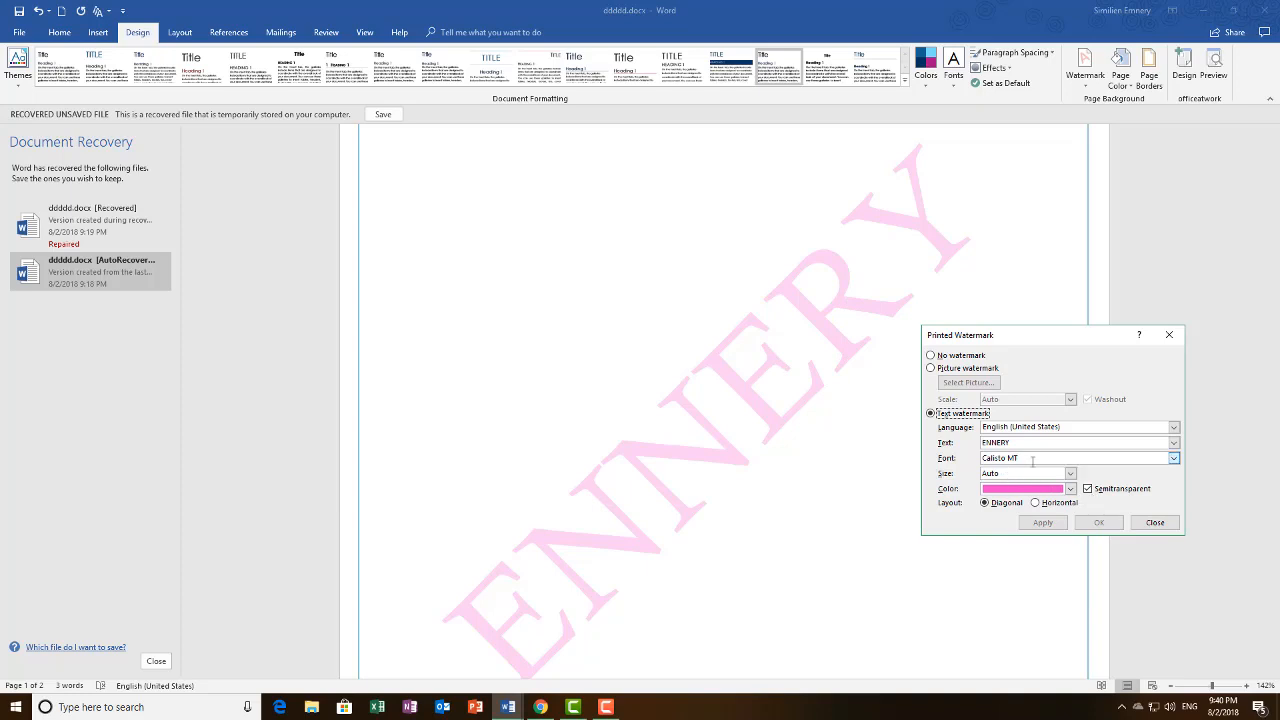
Change the name watermark's color to a bright theme blue and apply it.
{"action": "left_click", "coordinate": [1070, 488]}
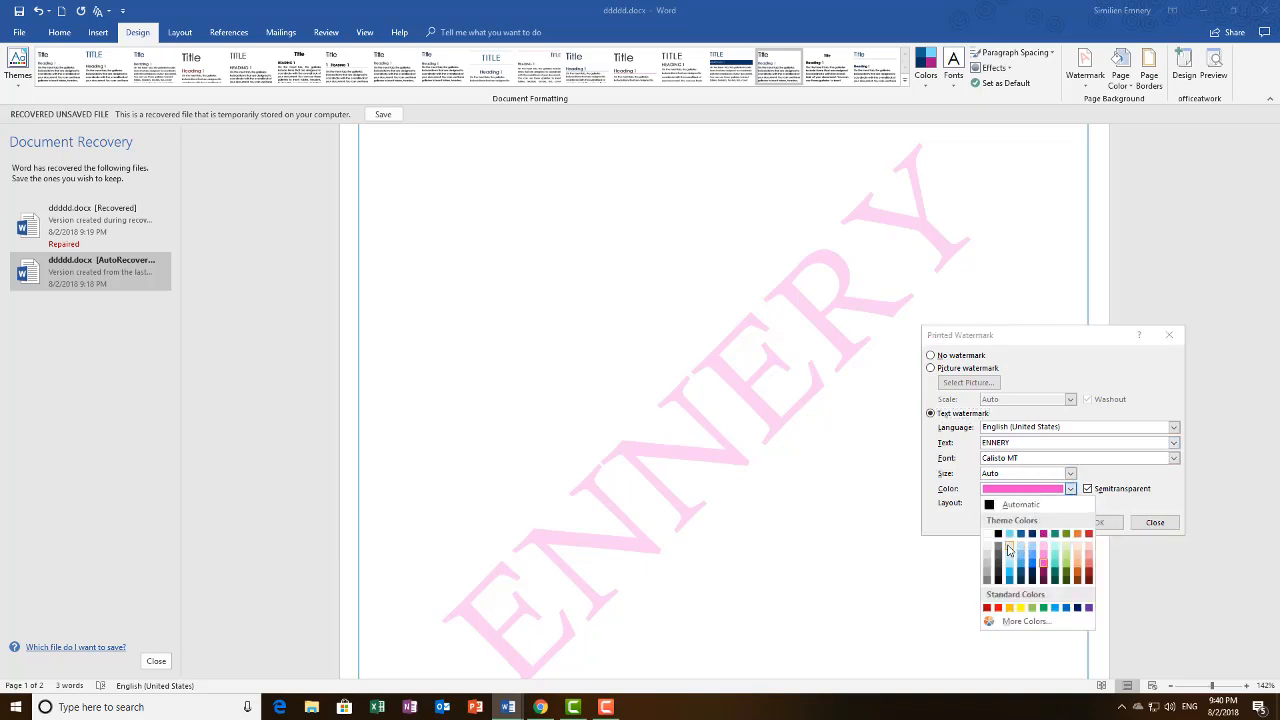
{"action": "left_click", "coordinate": [1009, 577]}
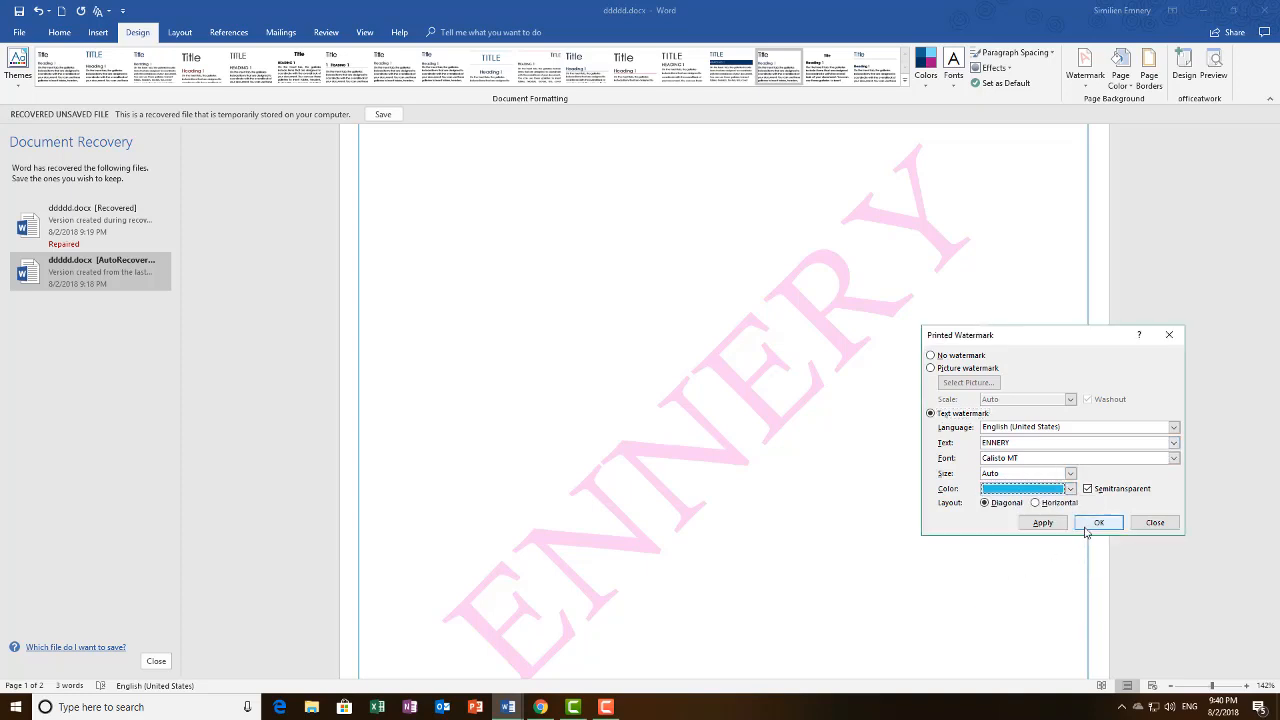
{"action": "left_click", "coordinate": [1042, 522]}
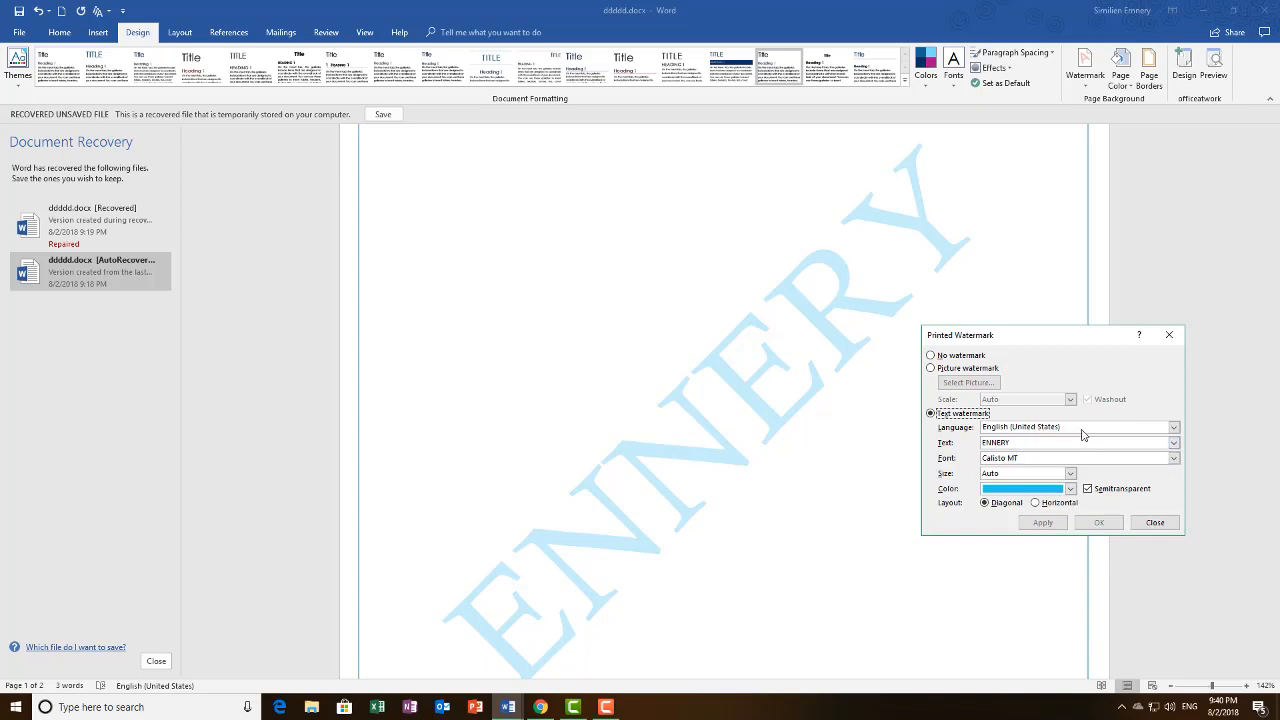
Set the watermark's font size to 44 and apply it to the page.
{"action": "left_click", "coordinate": [984, 441]}
{"action": "left_click", "coordinate": [1050, 456]}
{"action": "left_click", "coordinate": [1070, 474]}
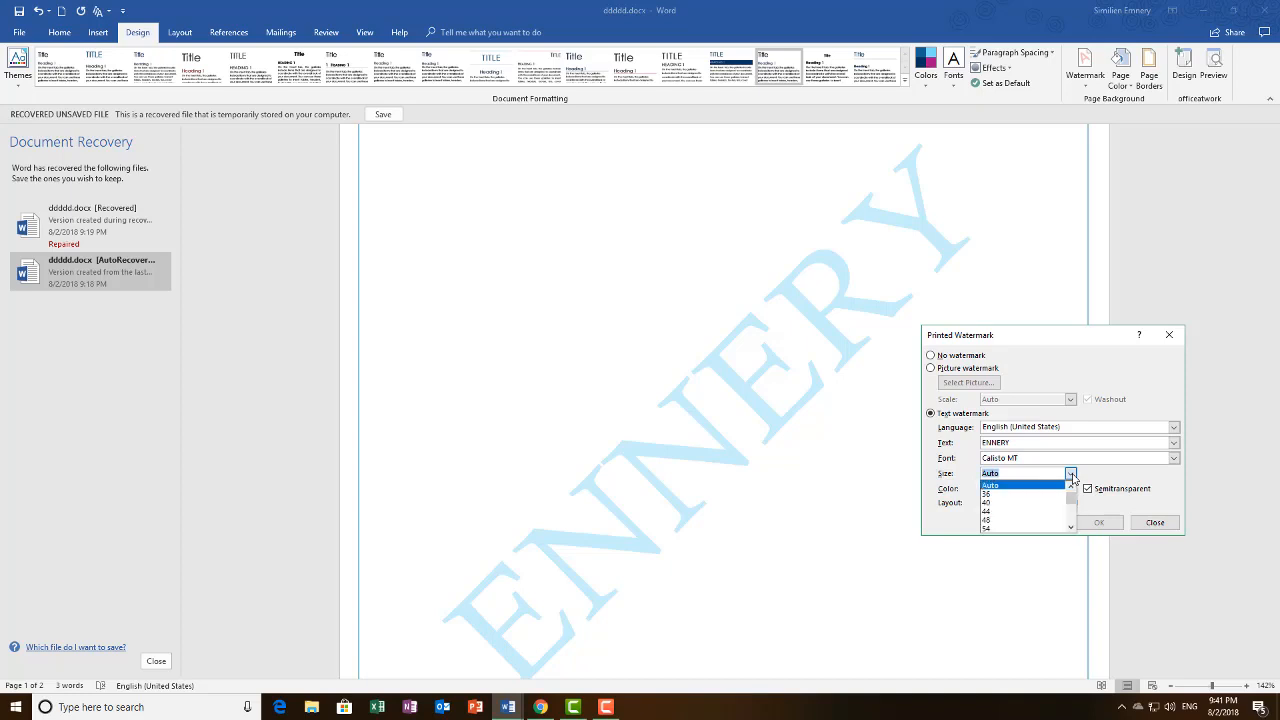
{"action": "left_click", "coordinate": [1020, 511]}
{"action": "left_click", "coordinate": [1044, 523]}
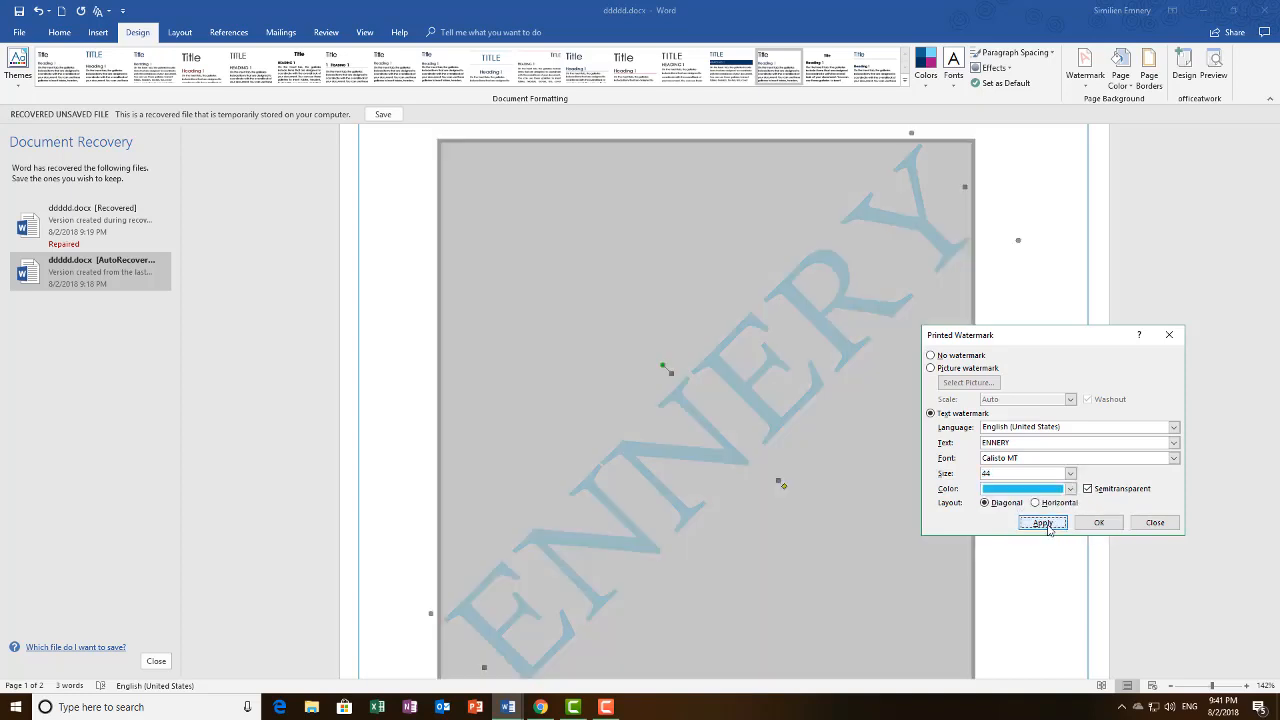
Enlarge the watermark text to size 105 and apply the change.
{"action": "left_click", "coordinate": [1070, 474]}
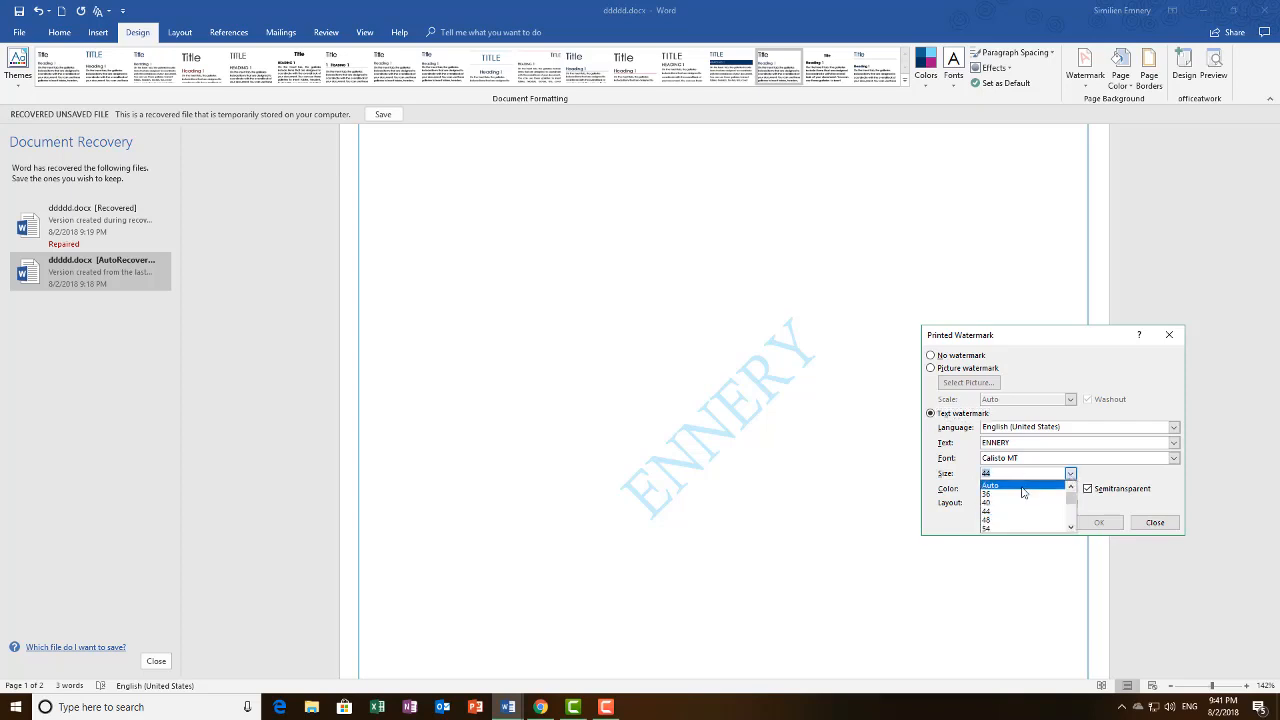
{"action": "scroll", "coordinate": [1030, 508], "scroll_direction": "down", "scroll_amount": 1}
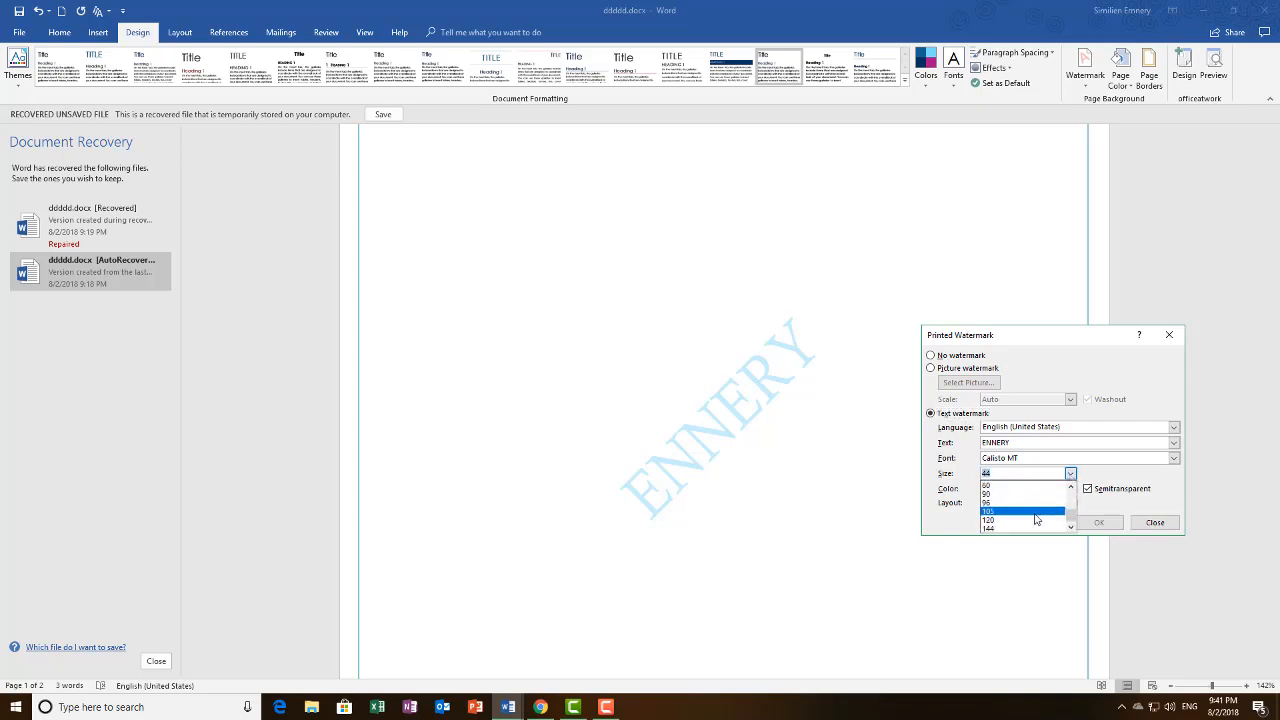
{"action": "left_click", "coordinate": [1034, 512]}
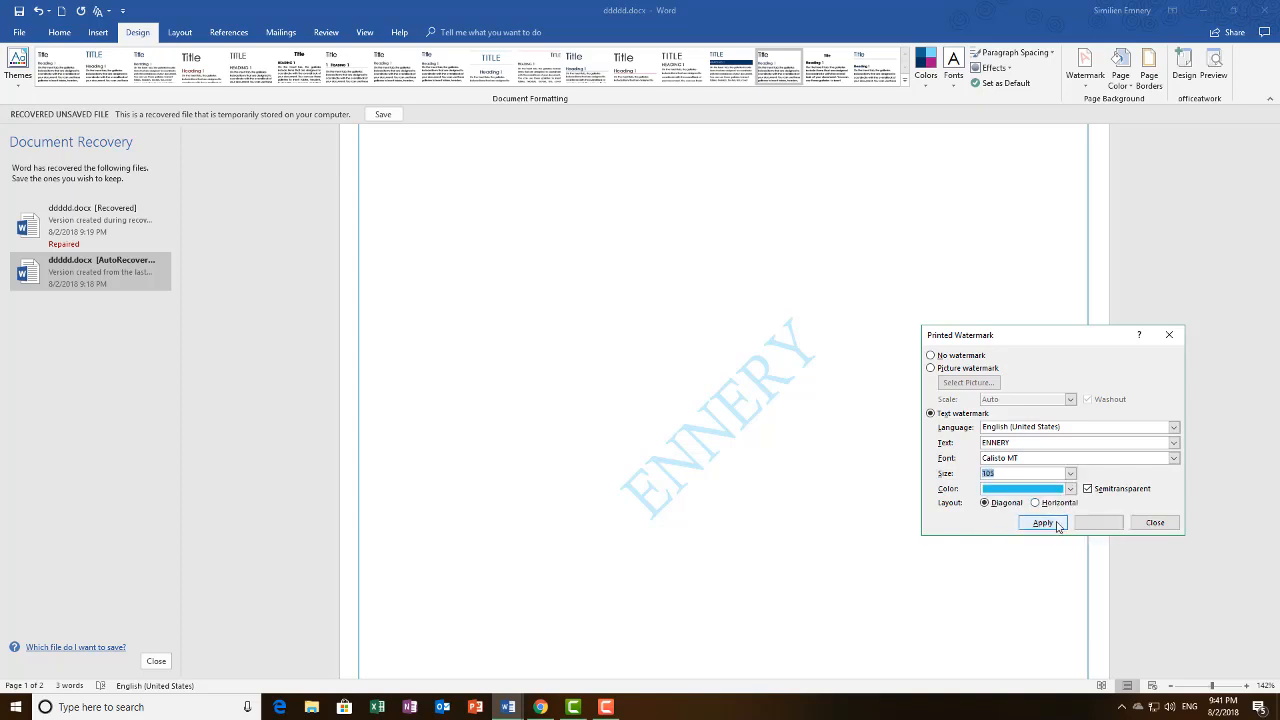
{"action": "left_click", "coordinate": [1054, 524]}
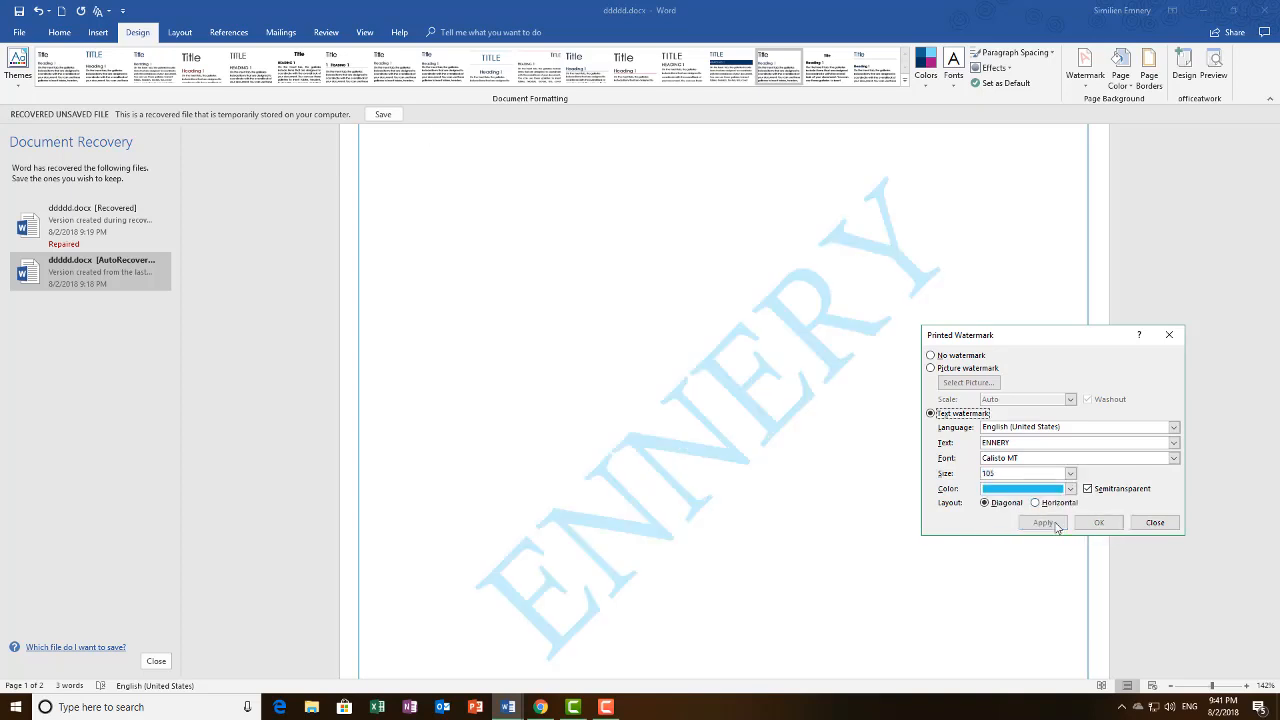
Increase the watermark's font size to 144 and apply it.
{"action": "left_click", "coordinate": [1070, 474]}
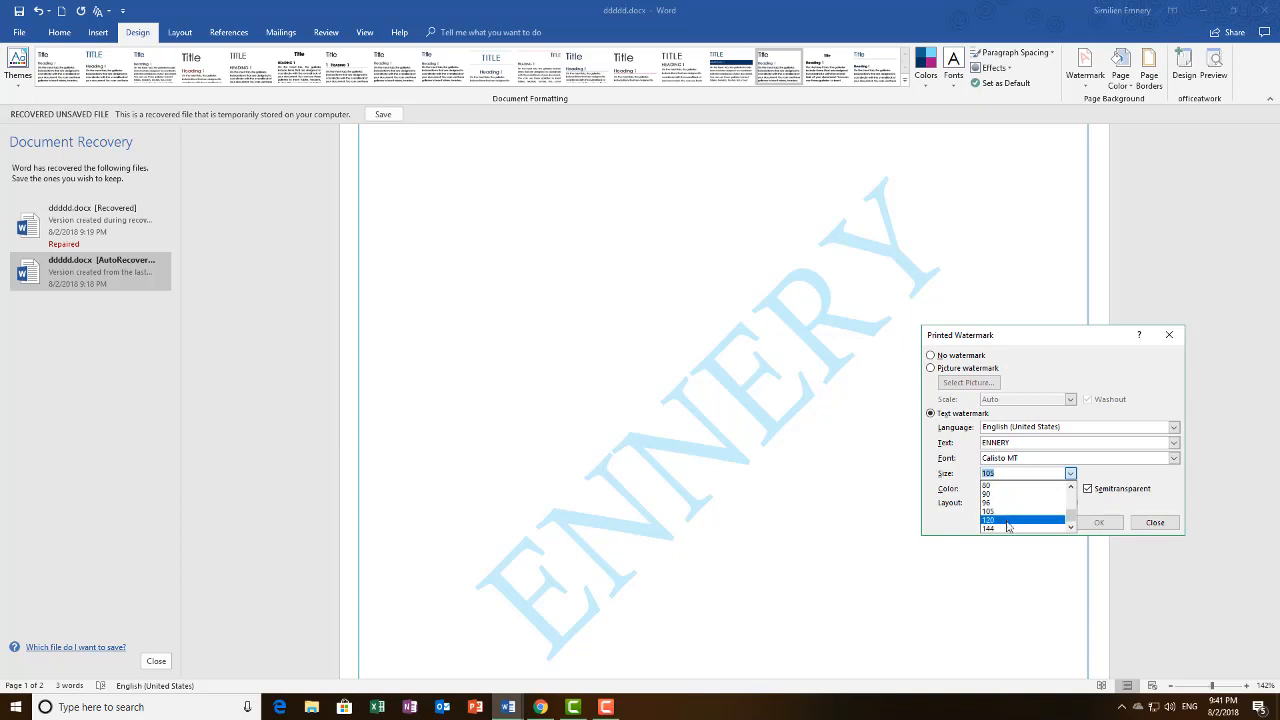
{"action": "left_click", "coordinate": [1010, 528]}
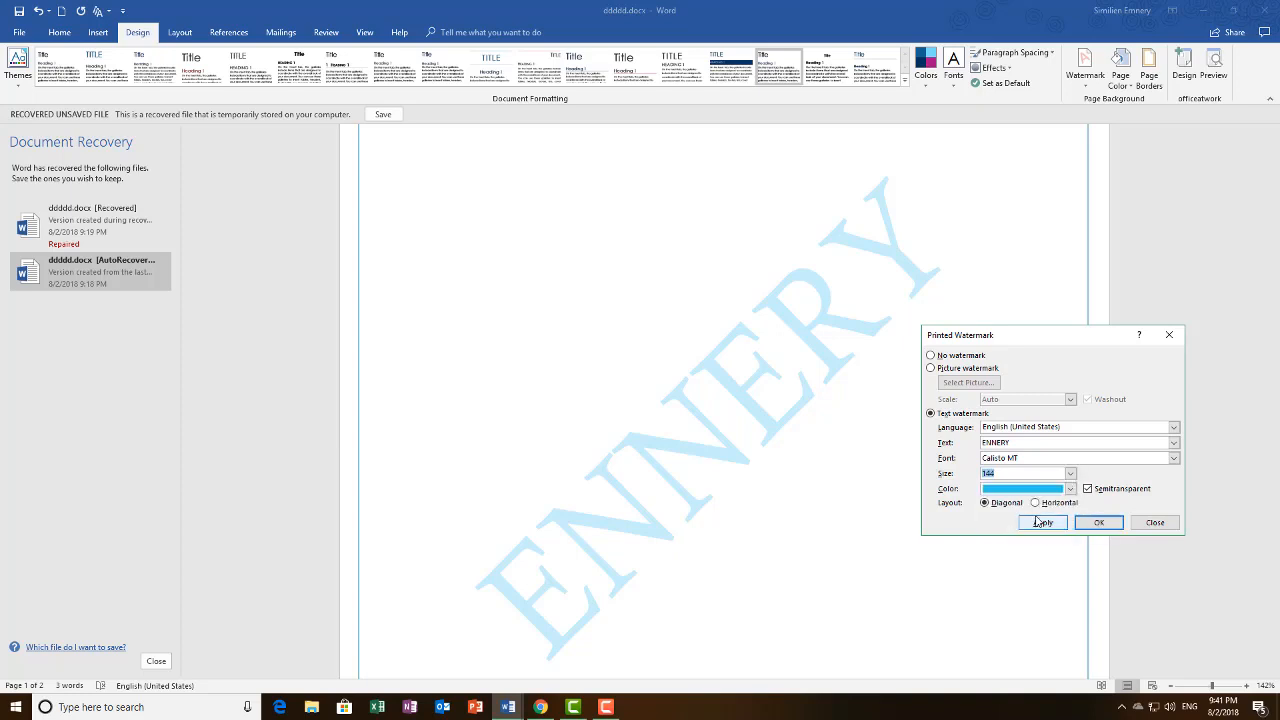
{"action": "left_click", "coordinate": [1043, 524]}
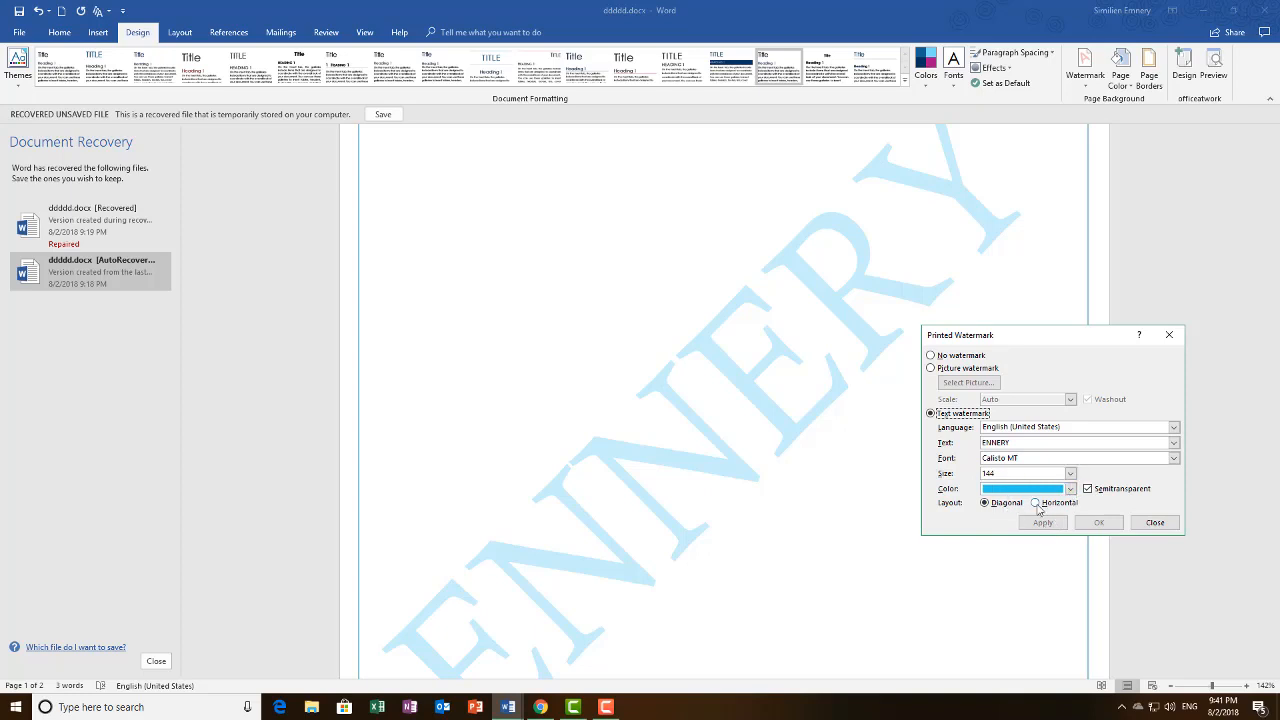
Try the horizontal layout on the watermark, restore the diagonal layout and confirm the watermark settings.
{"action": "left_click", "coordinate": [1036, 503]}
{"action": "left_click", "coordinate": [1043, 522]}
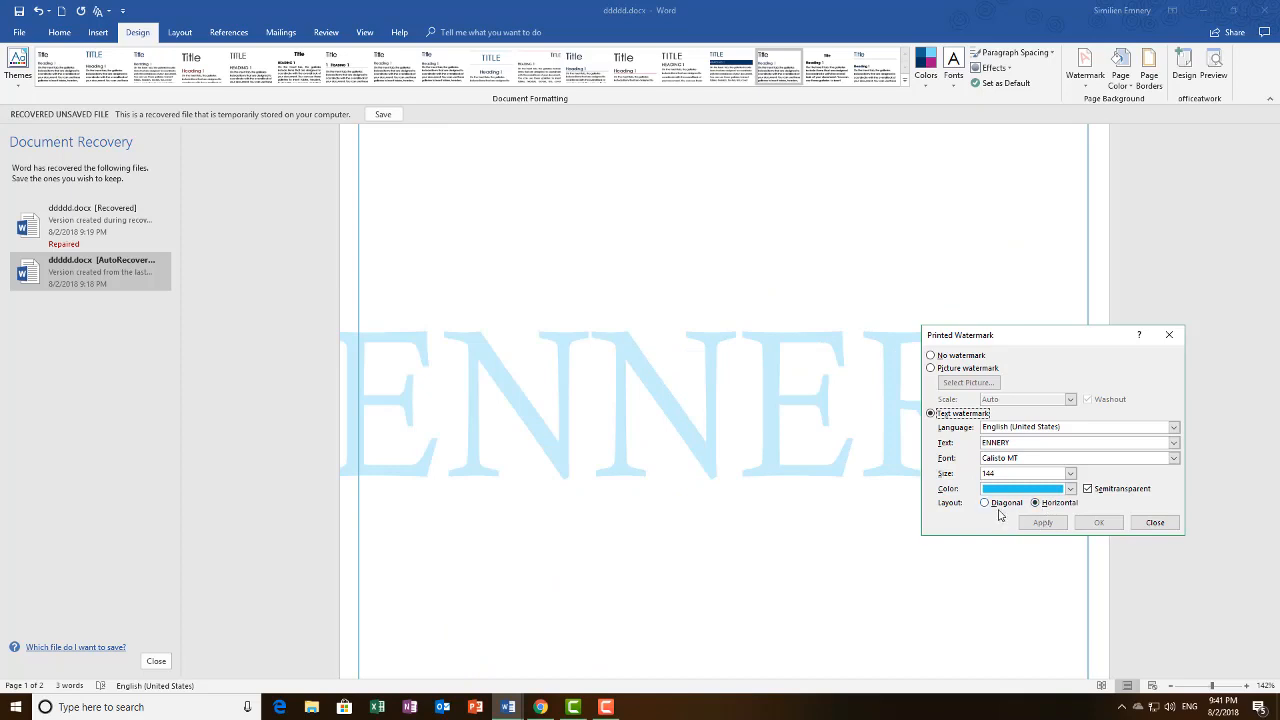
{"action": "left_click", "coordinate": [998, 504]}
{"action": "left_click", "coordinate": [1040, 522]}
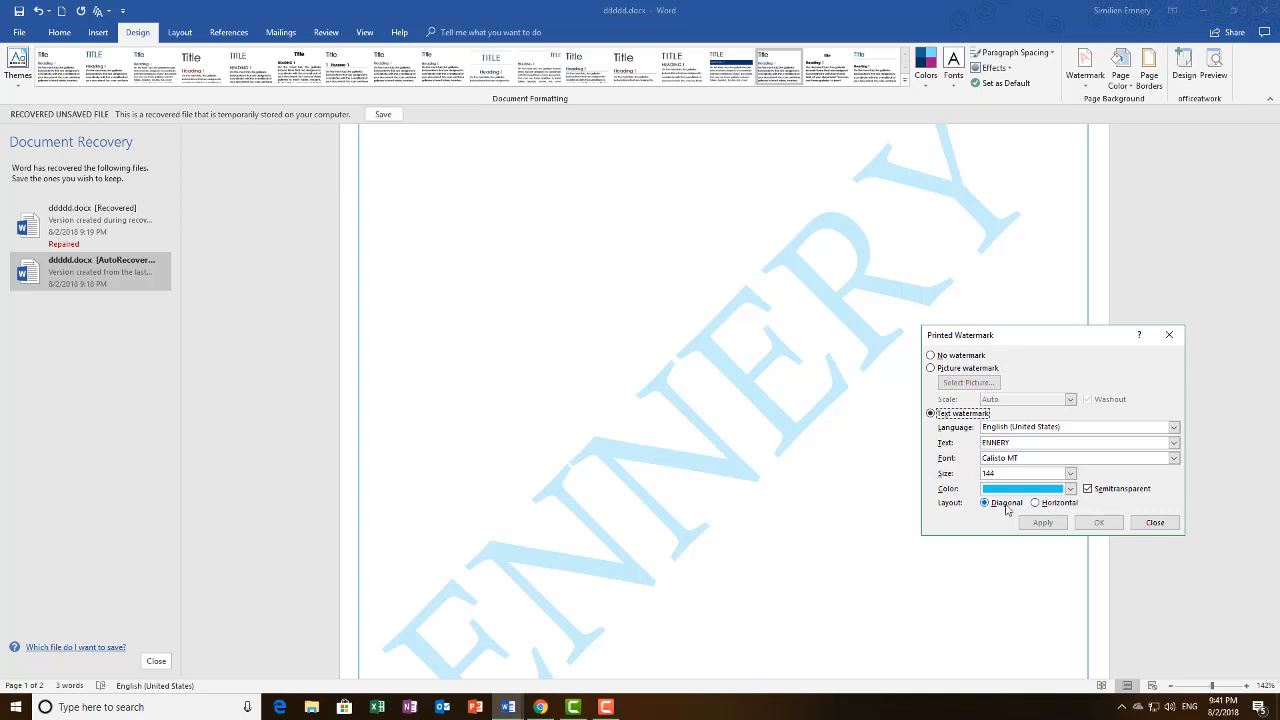
{"action": "left_click", "coordinate": [1005, 505]}
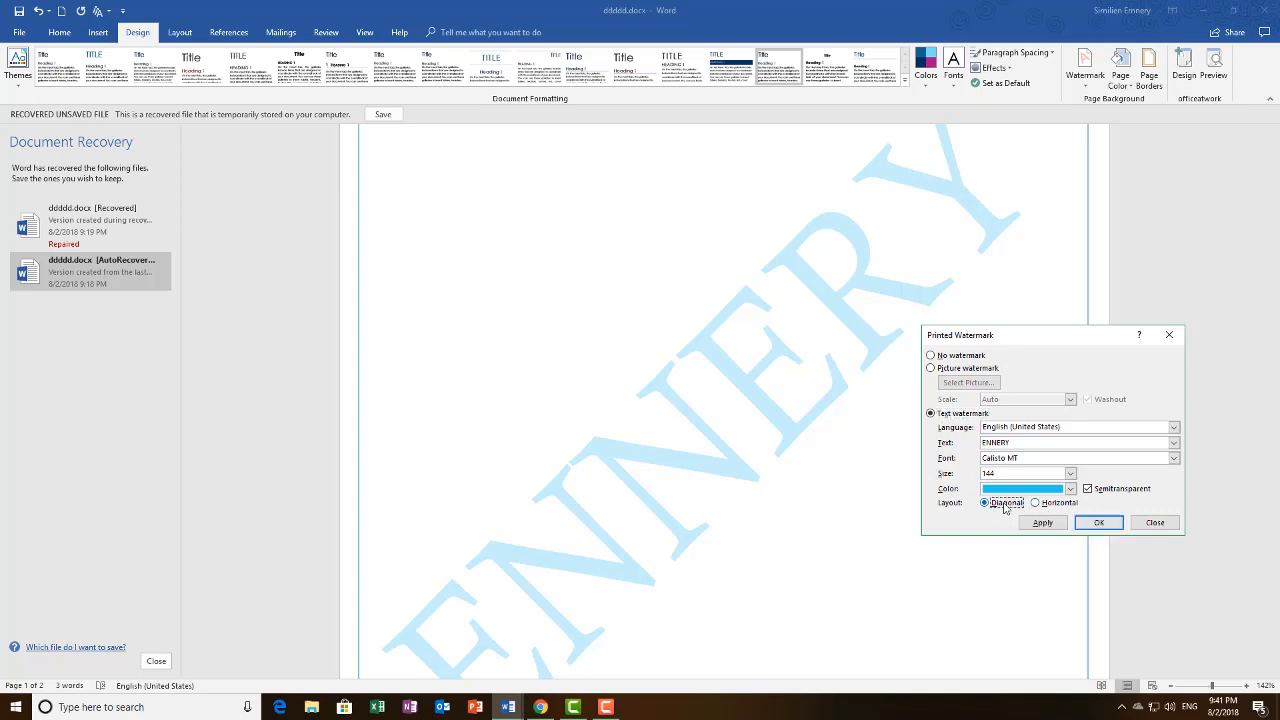
{"action": "left_click", "coordinate": [1097, 523]}
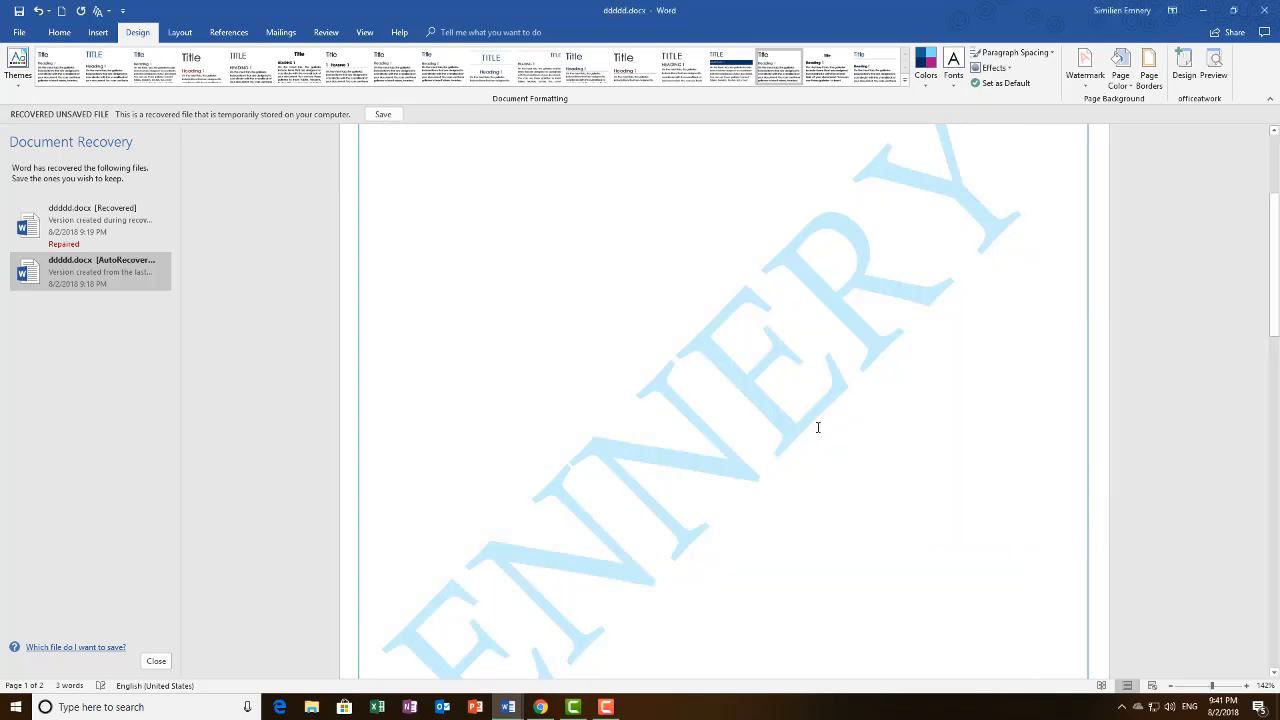
Examine how the diagonal name watermark appears on both pages of the document.
{"action": "scroll", "coordinate": [775, 345], "scroll_direction": "up", "scroll_amount": 4}
{"action": "scroll", "coordinate": [797, 289], "scroll_direction": "down", "scroll_amount": 3}
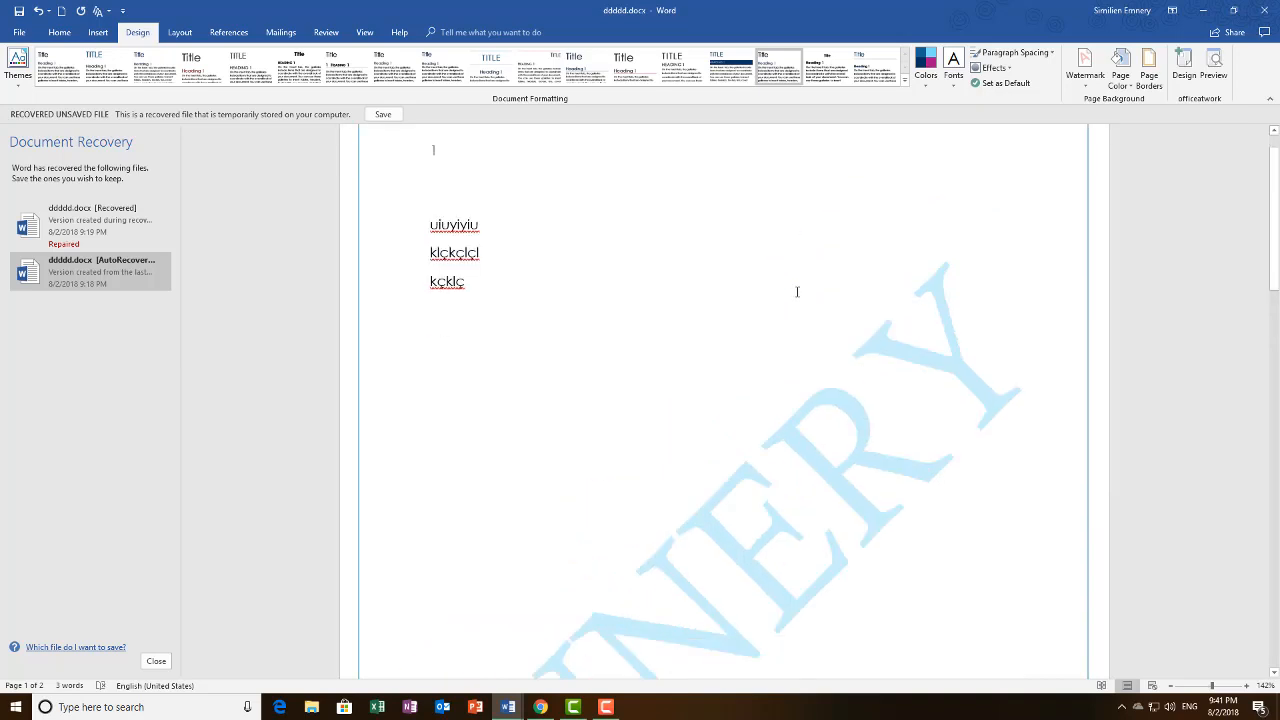
{"action": "scroll", "coordinate": [797, 290], "scroll_direction": "down", "scroll_amount": 10}
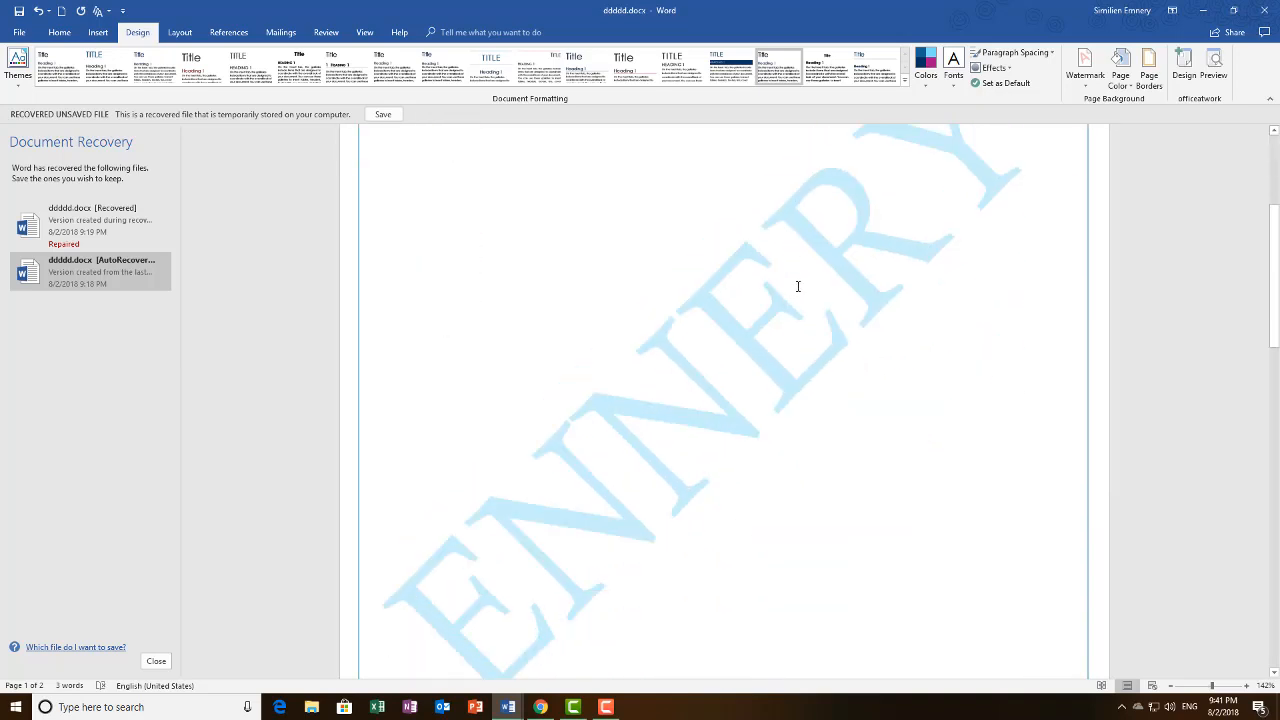
{"action": "scroll", "coordinate": [798, 289], "scroll_direction": "down", "scroll_amount": 10}
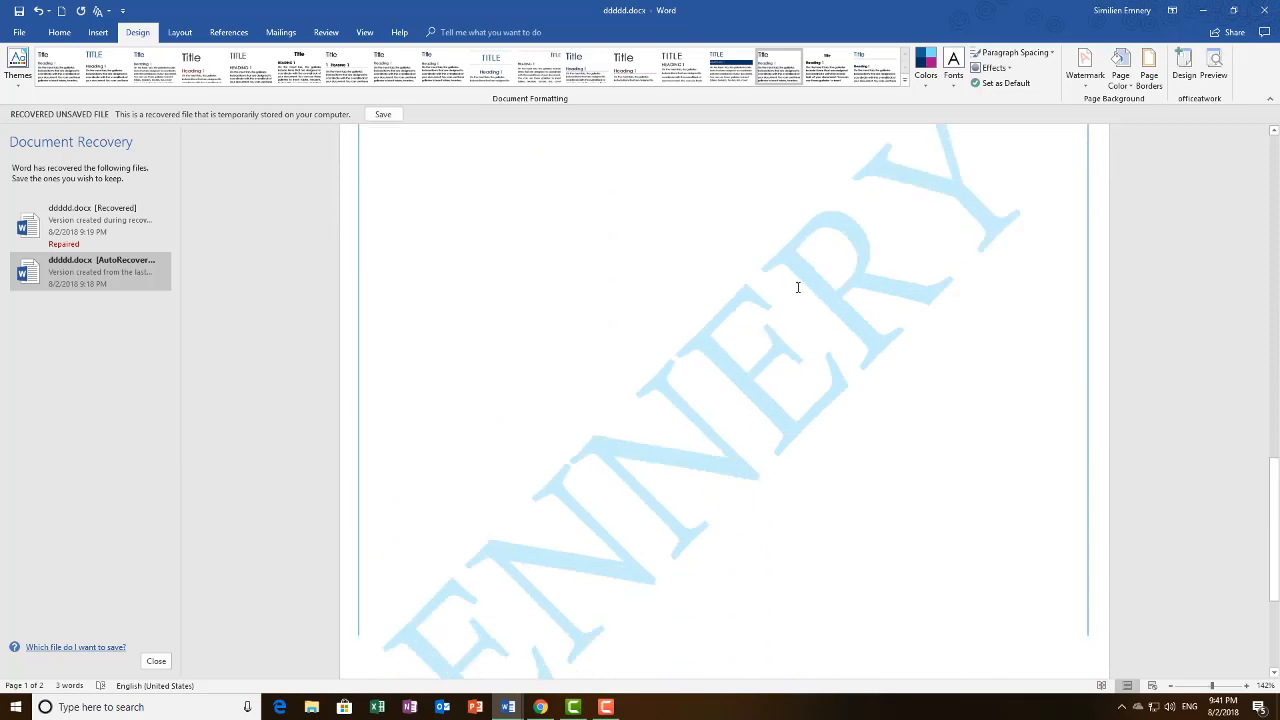
{"action": "scroll", "coordinate": [800, 290], "scroll_direction": "up", "scroll_amount": 10}
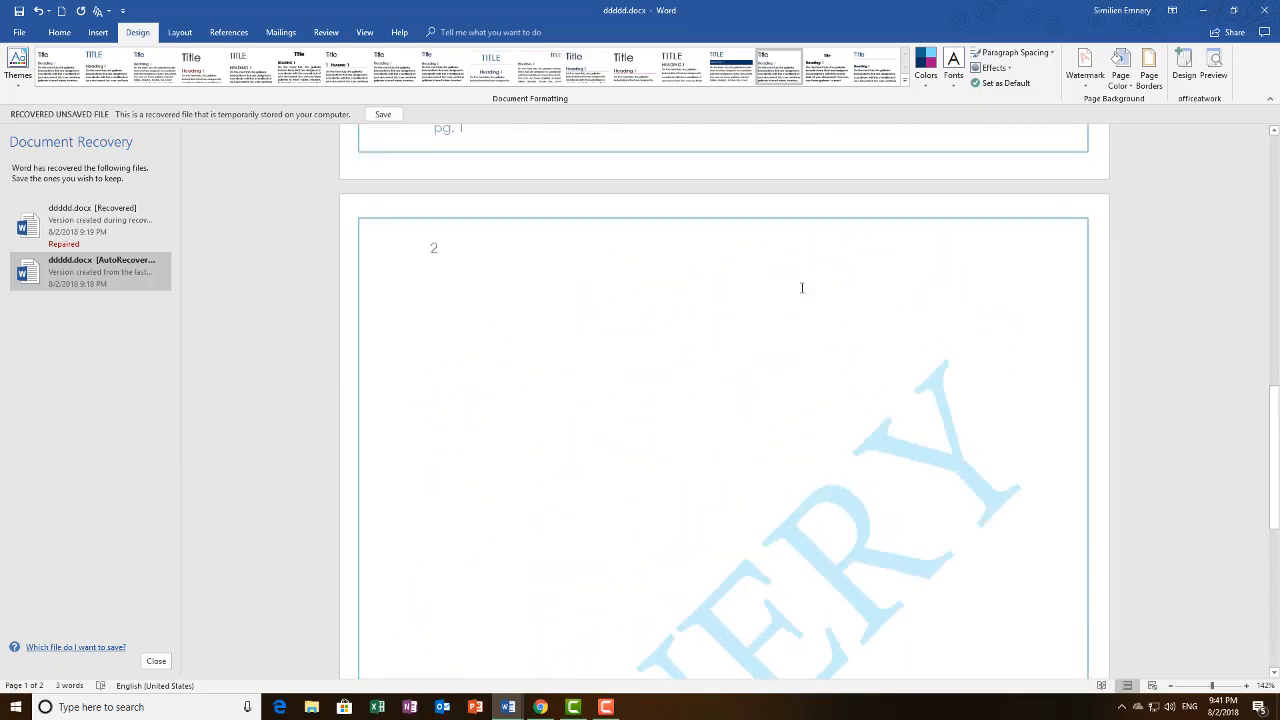
{"action": "scroll", "coordinate": [802, 288], "scroll_direction": "up", "scroll_amount": 8}
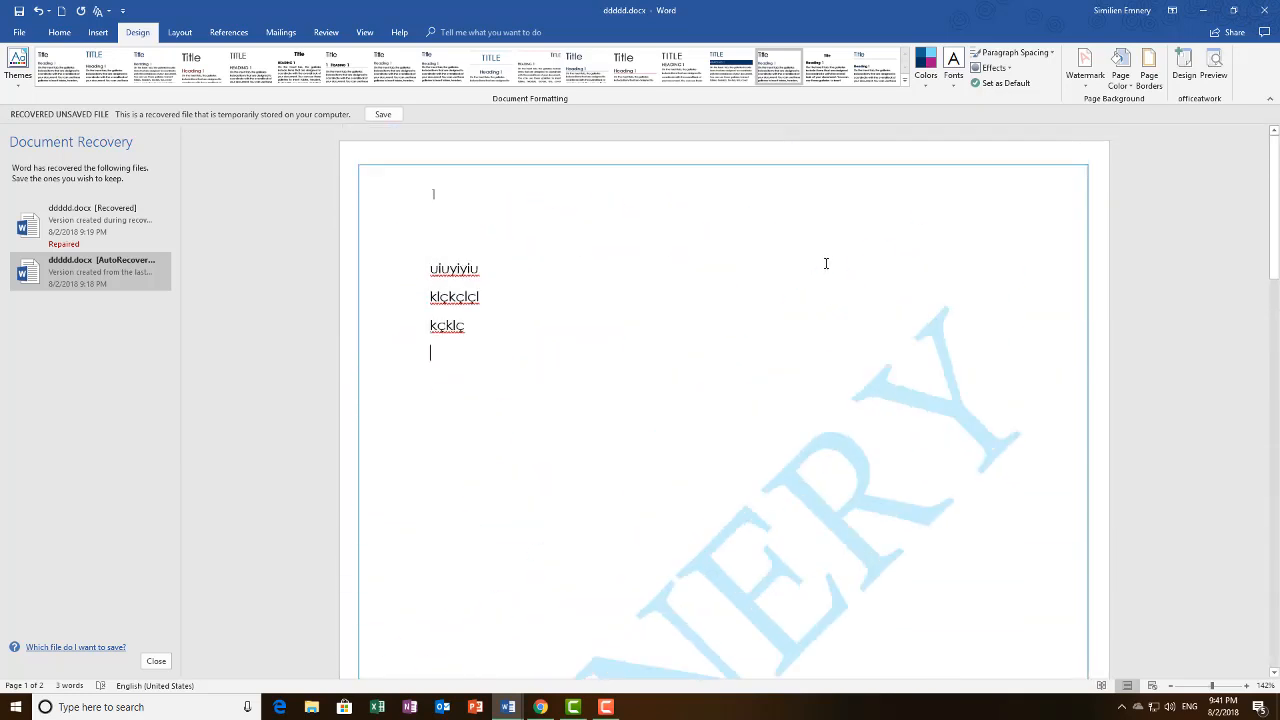
Reopen the custom watermark settings, switch to a picture watermark and choose IMG_0849.jpg from the Pictures folder as its image.
{"action": "left_click", "coordinate": [1085, 80]}
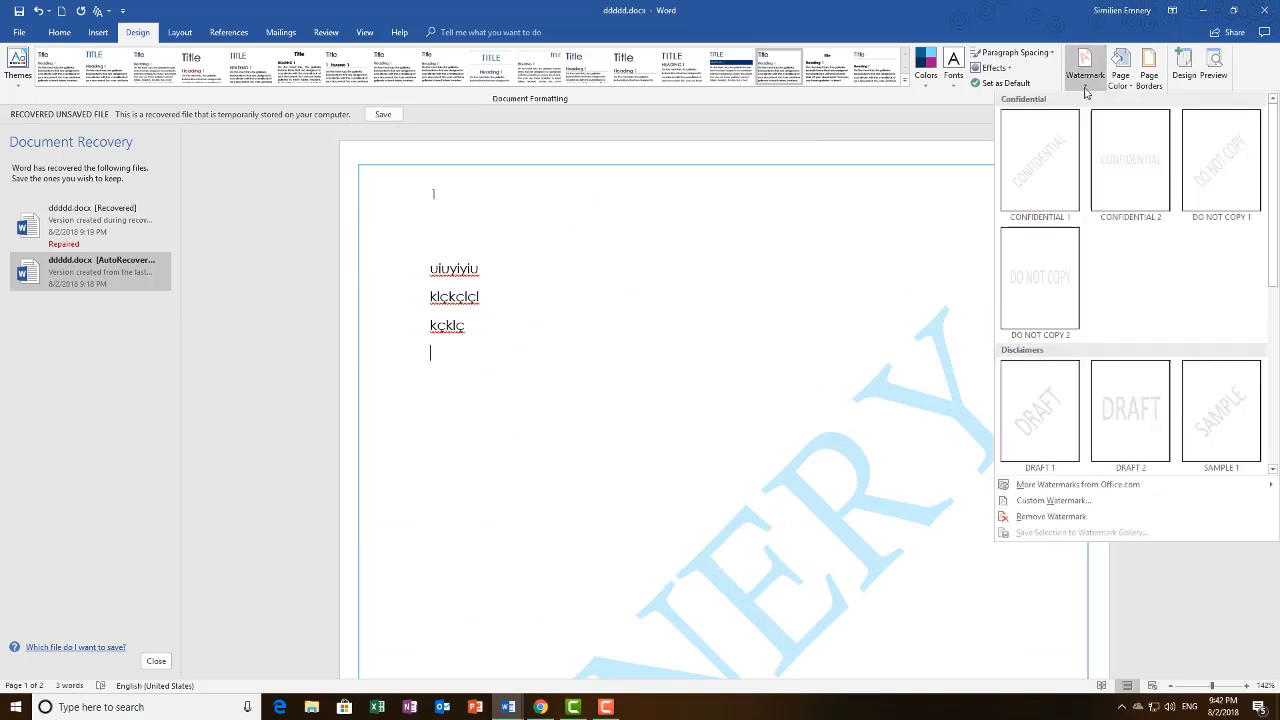
{"action": "left_click", "coordinate": [1046, 504]}
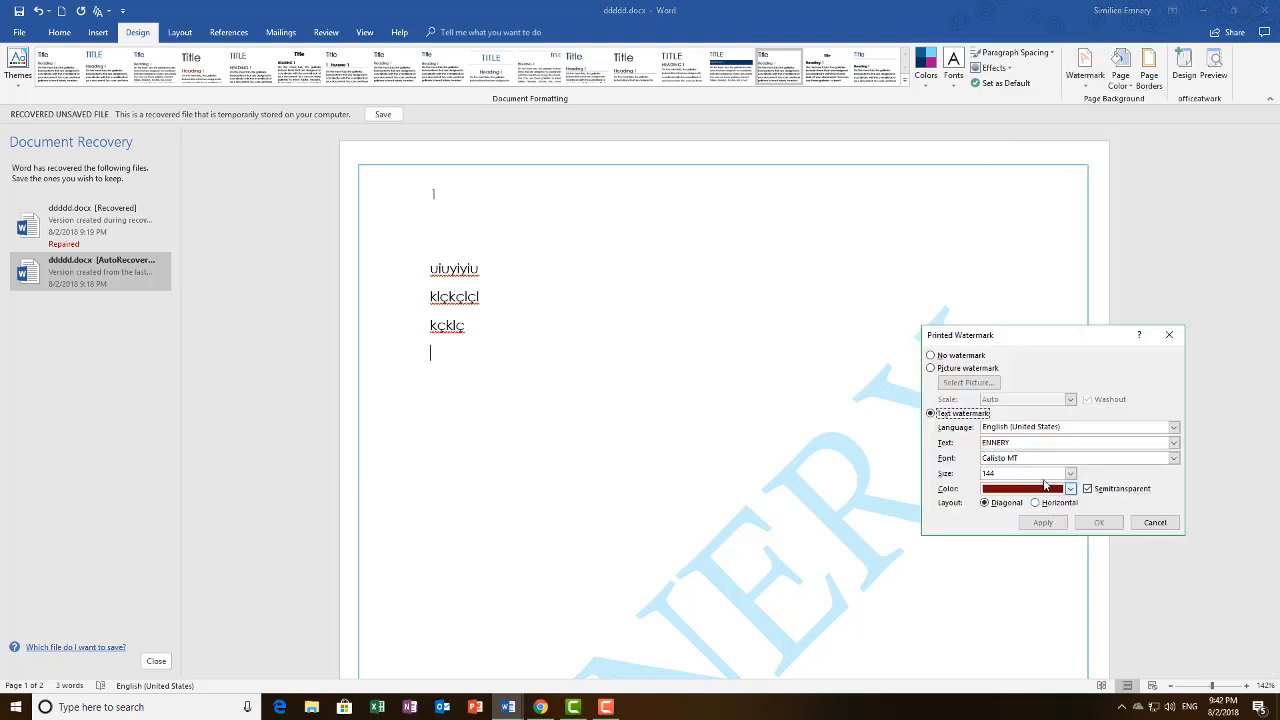
{"action": "left_click", "coordinate": [931, 369]}
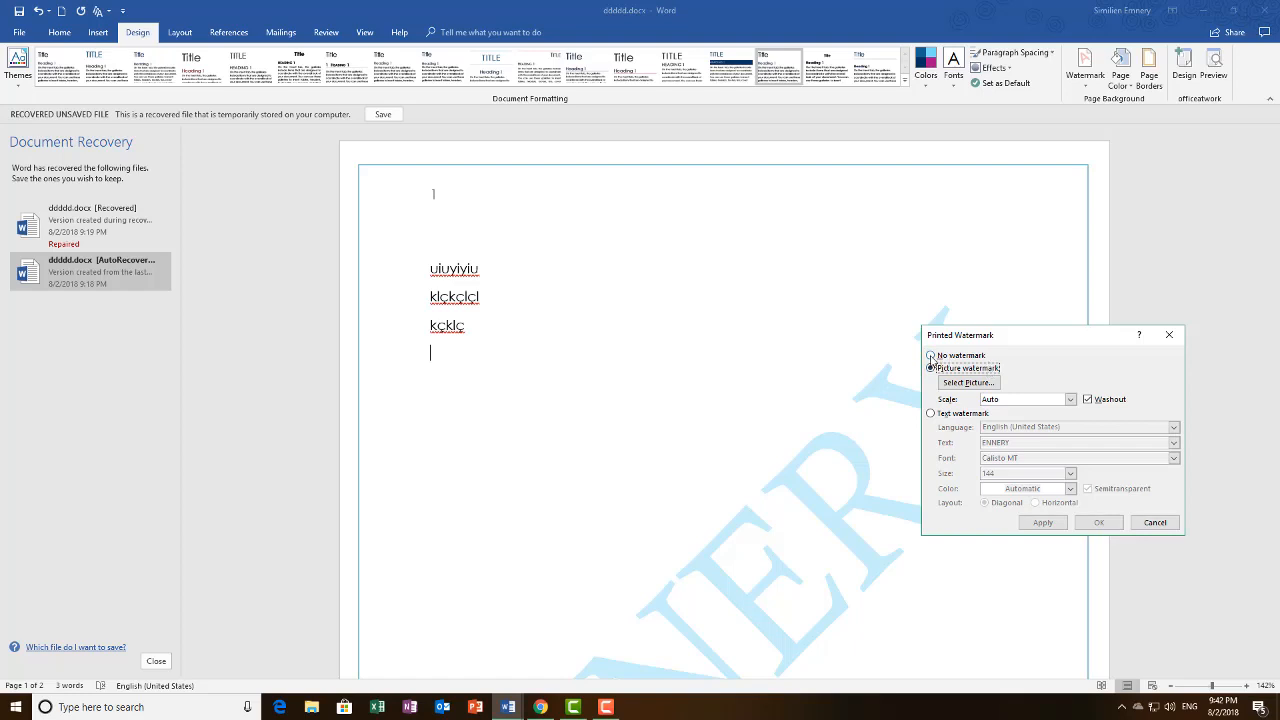
{"action": "left_click", "coordinate": [975, 385]}
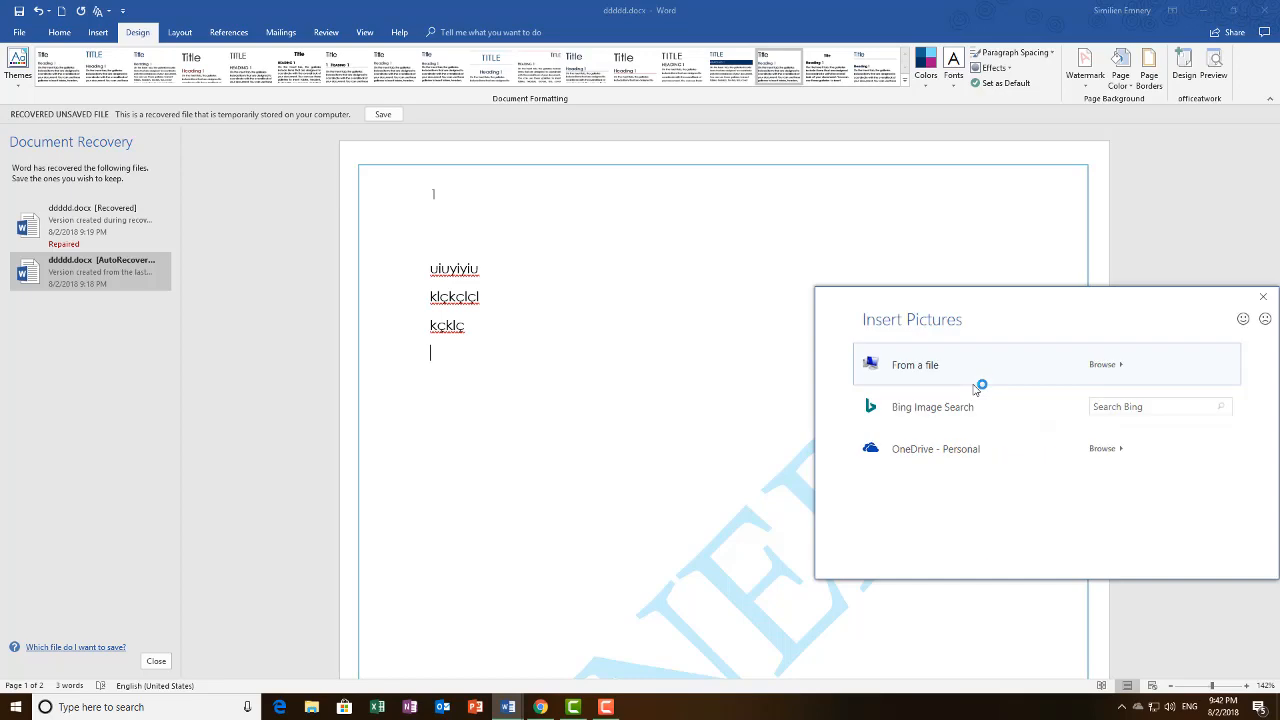
{"action": "left_click", "coordinate": [1006, 378]}
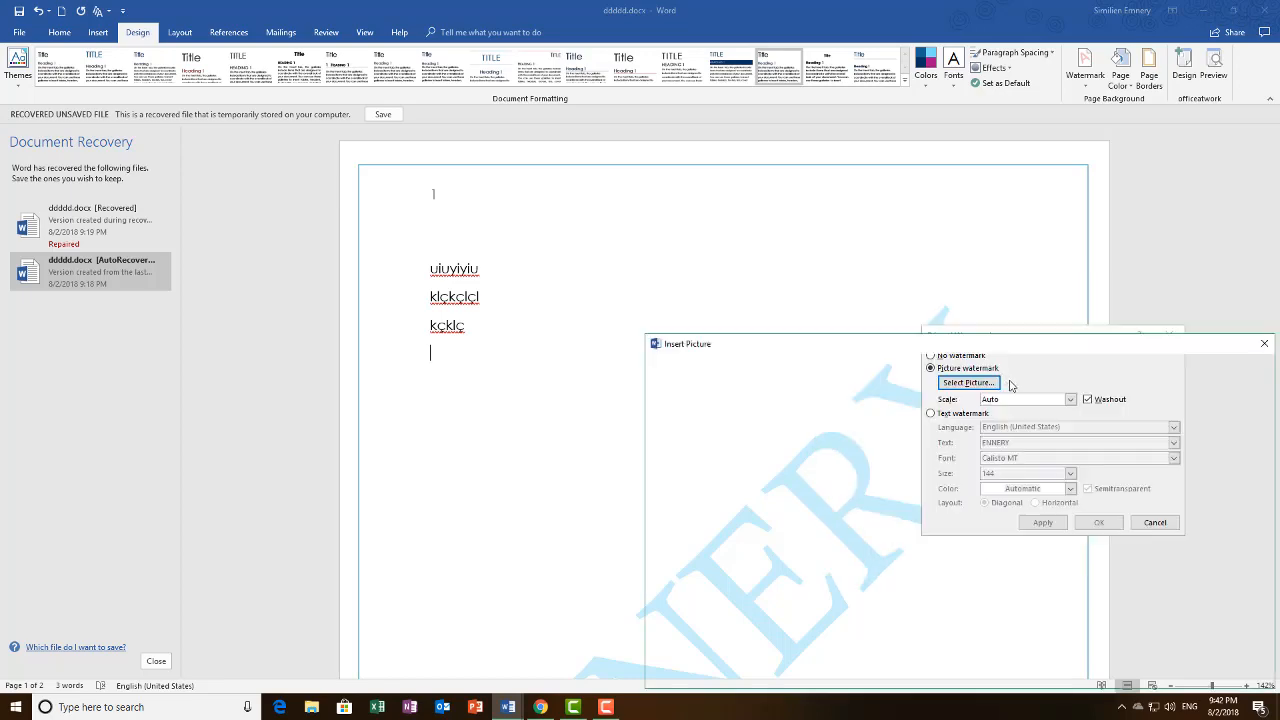
{"action": "left_click_drag", "start_coordinate": [813, 297], "coordinate": [823, 208]}
{"action": "scroll", "coordinate": [969, 400], "scroll_direction": "down", "scroll_amount": 2}
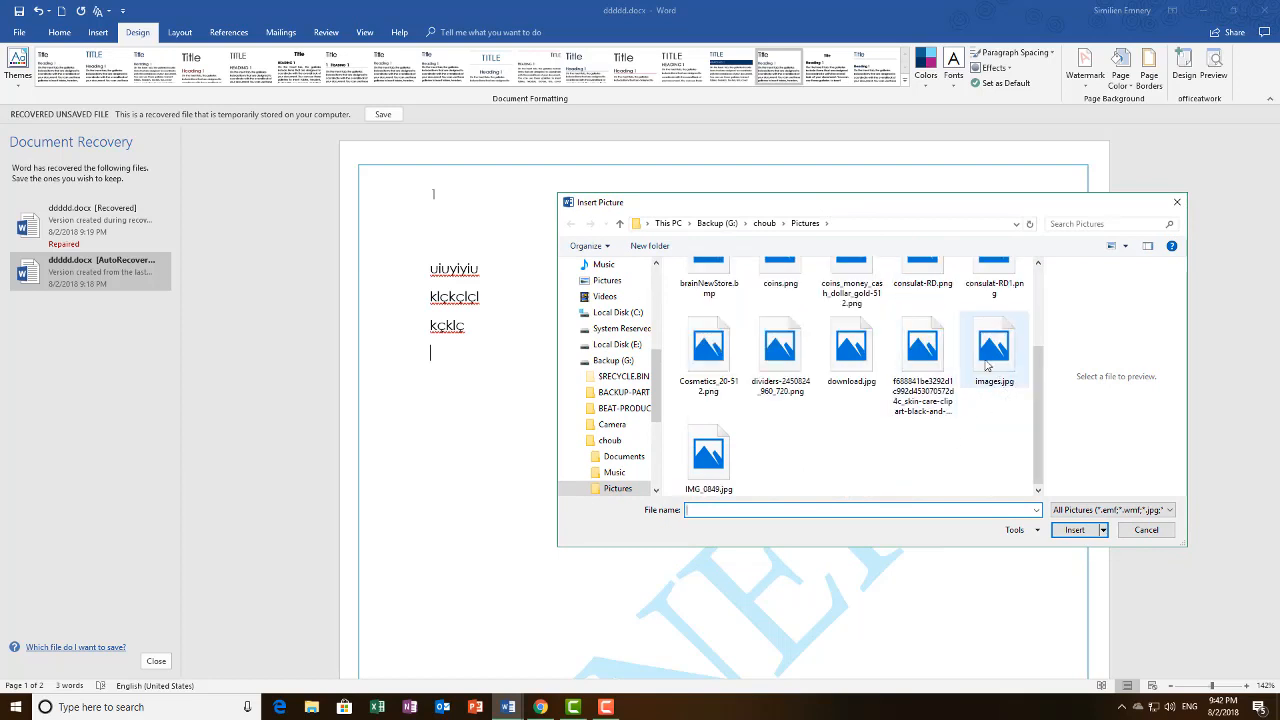
{"action": "left_click", "coordinate": [710, 458]}
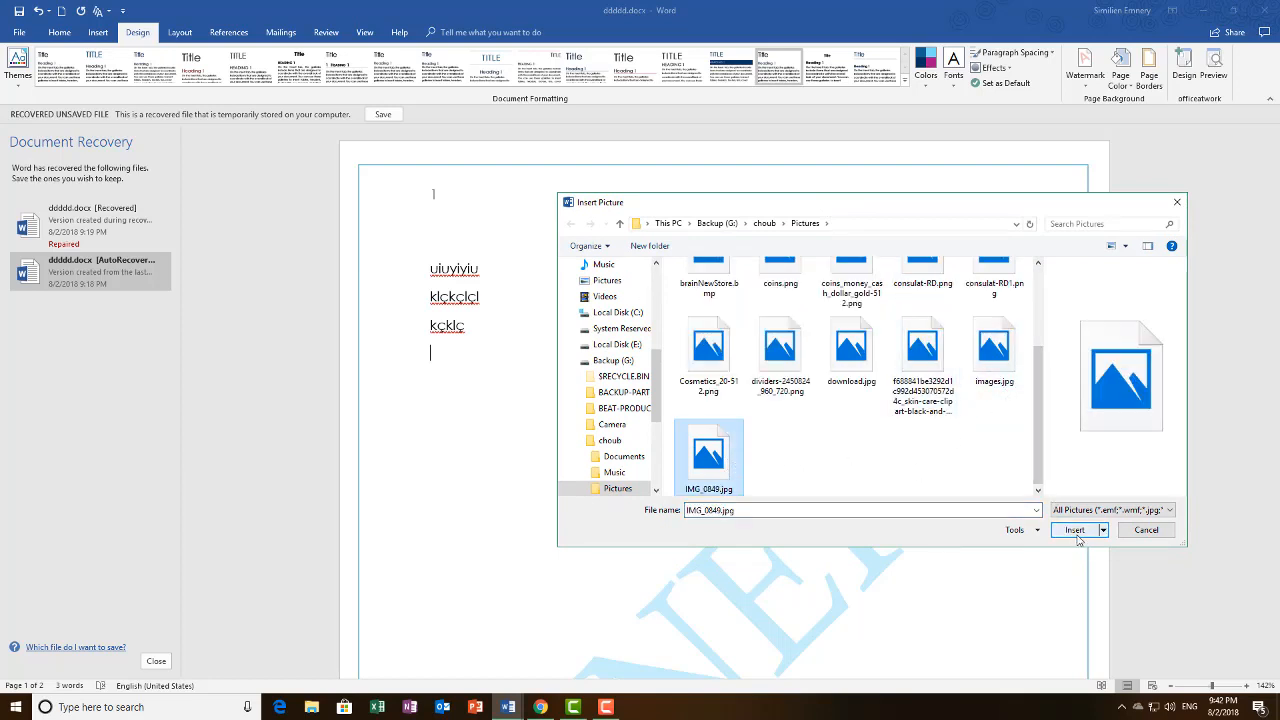
{"action": "left_click", "coordinate": [1075, 532]}
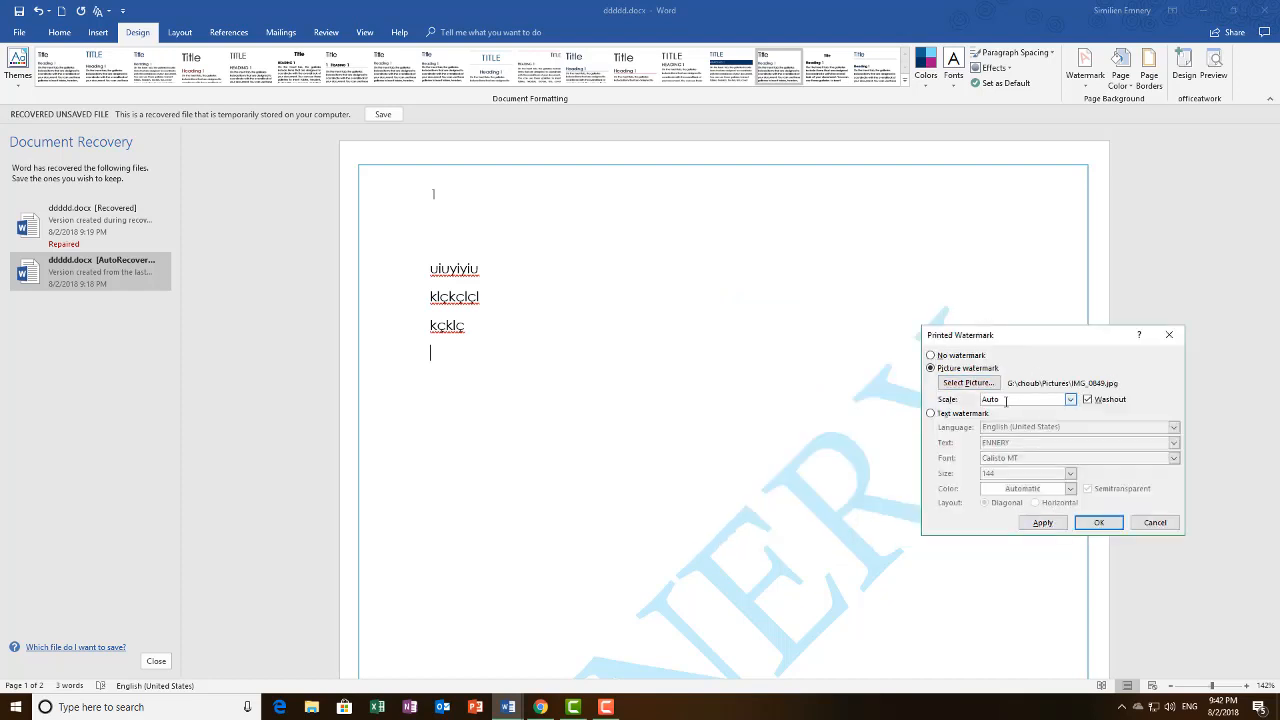
Apply the picture watermark at Auto scale with washout, and reapply it with washout turned off.
{"action": "left_click", "coordinate": [1070, 400]}
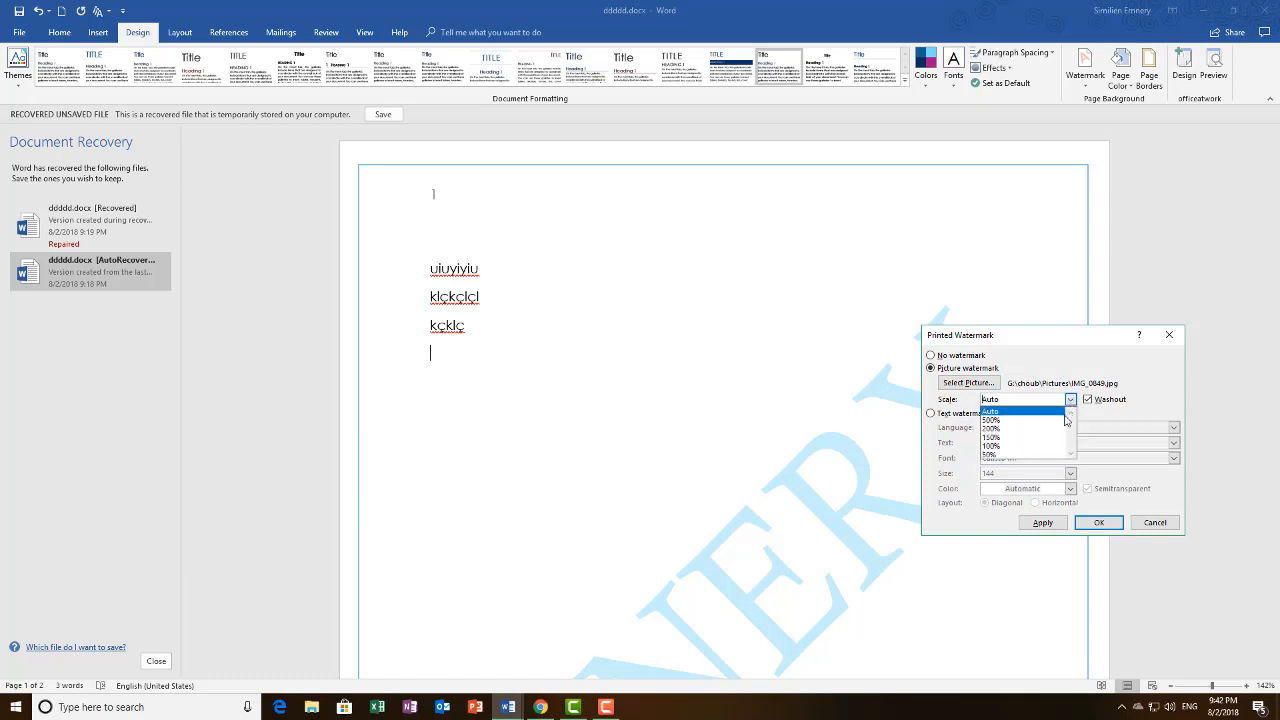
{"action": "left_click", "coordinate": [1078, 369]}
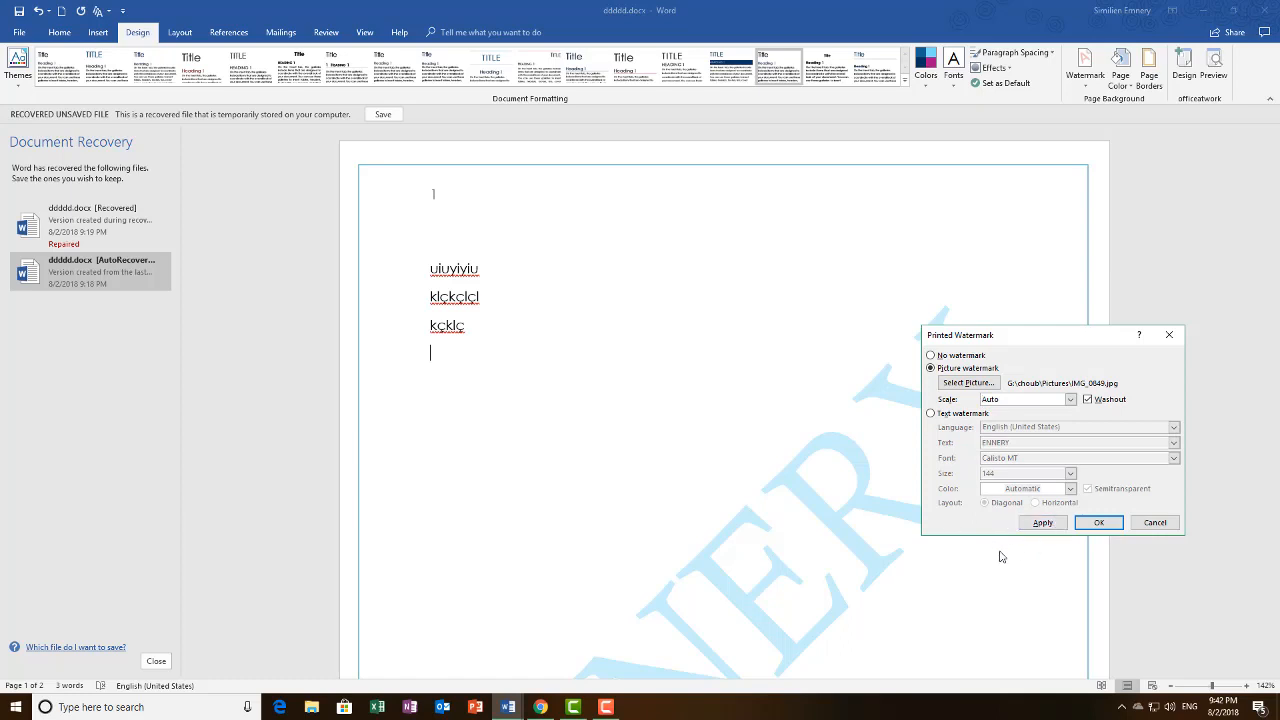
{"action": "left_click", "coordinate": [1043, 523]}
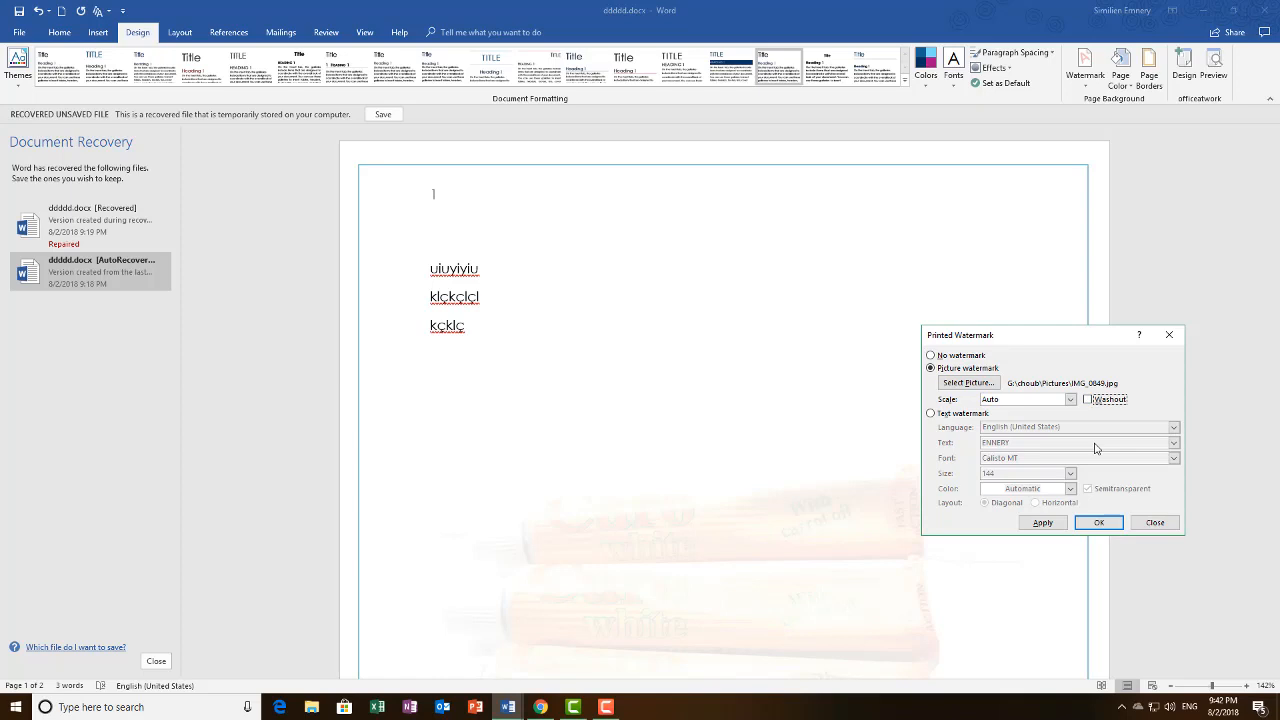
{"action": "left_click", "coordinate": [1042, 522]}
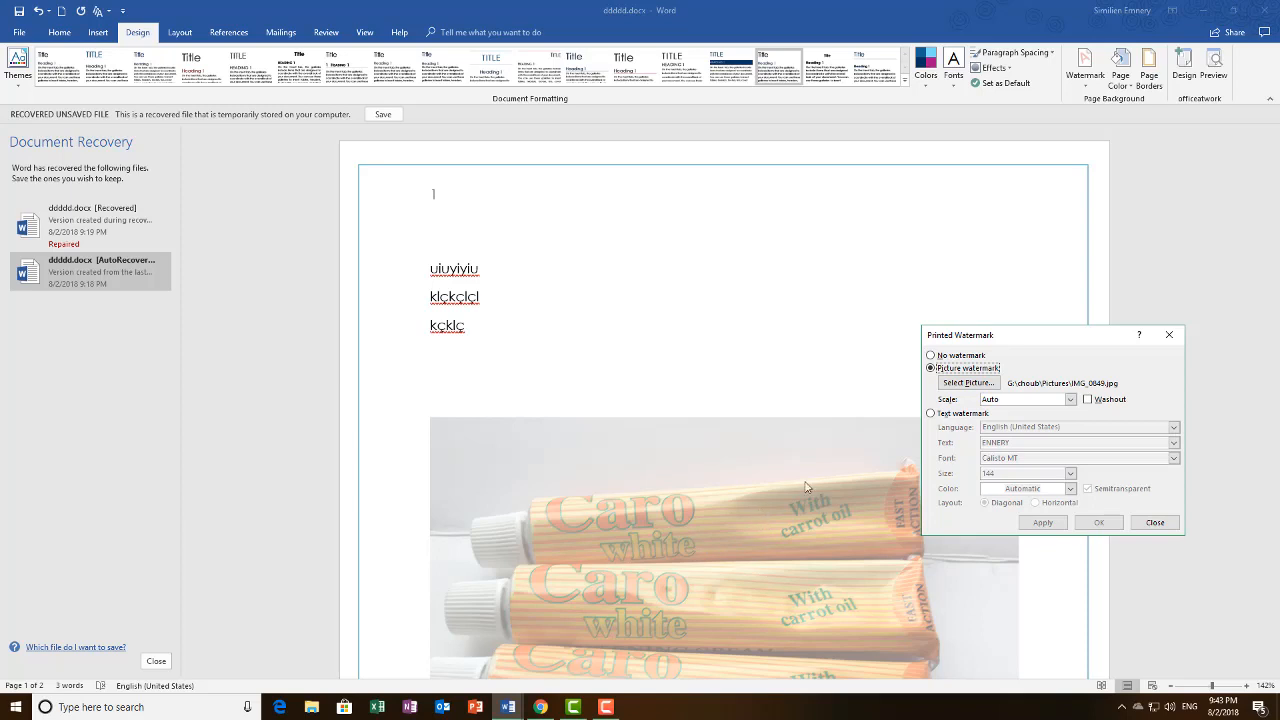
Reapply the picture watermark with washout turned on, and apply it again at 500% scale.
{"action": "left_click", "coordinate": [1094, 402]}
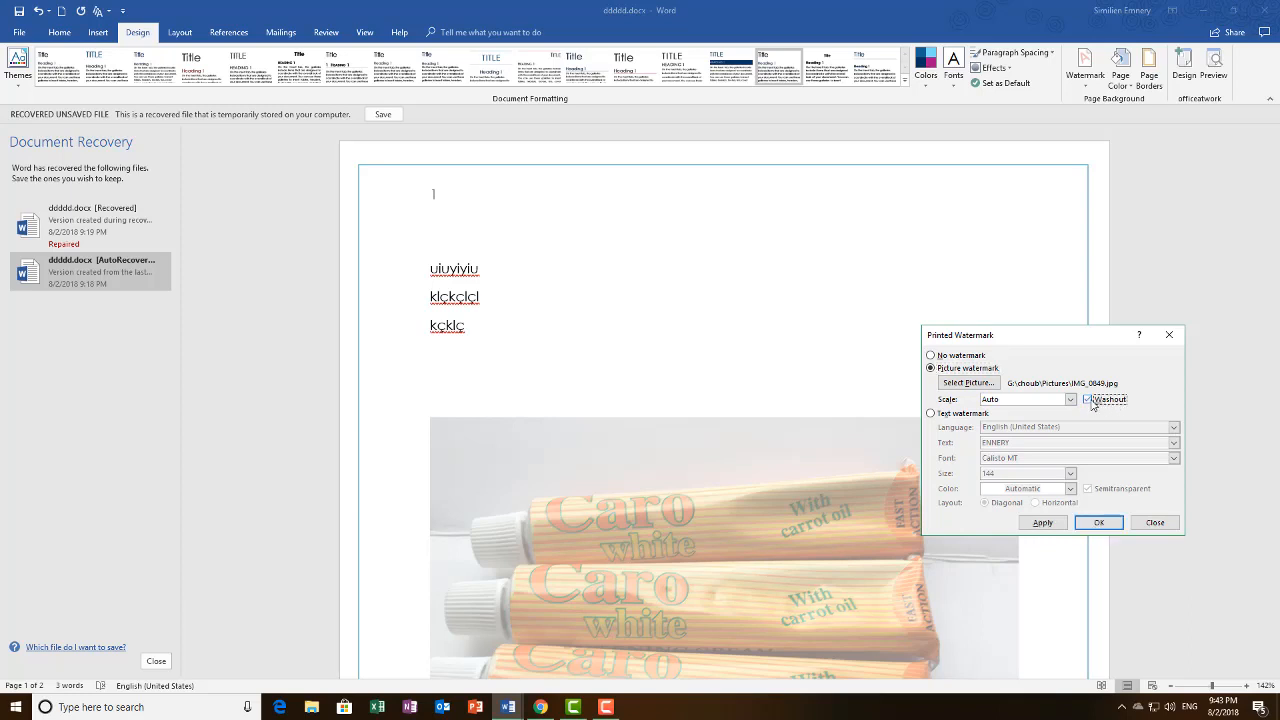
{"action": "left_click", "coordinate": [1061, 524]}
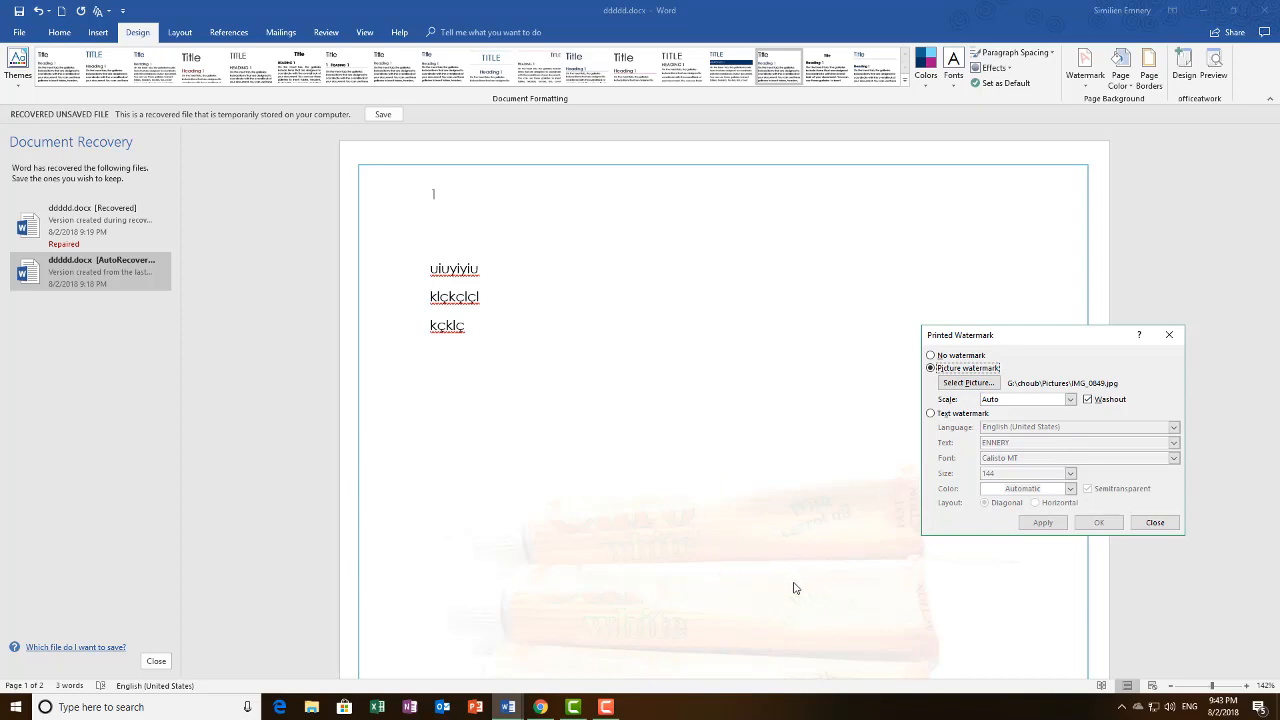
{"action": "left_click", "coordinate": [1069, 399]}
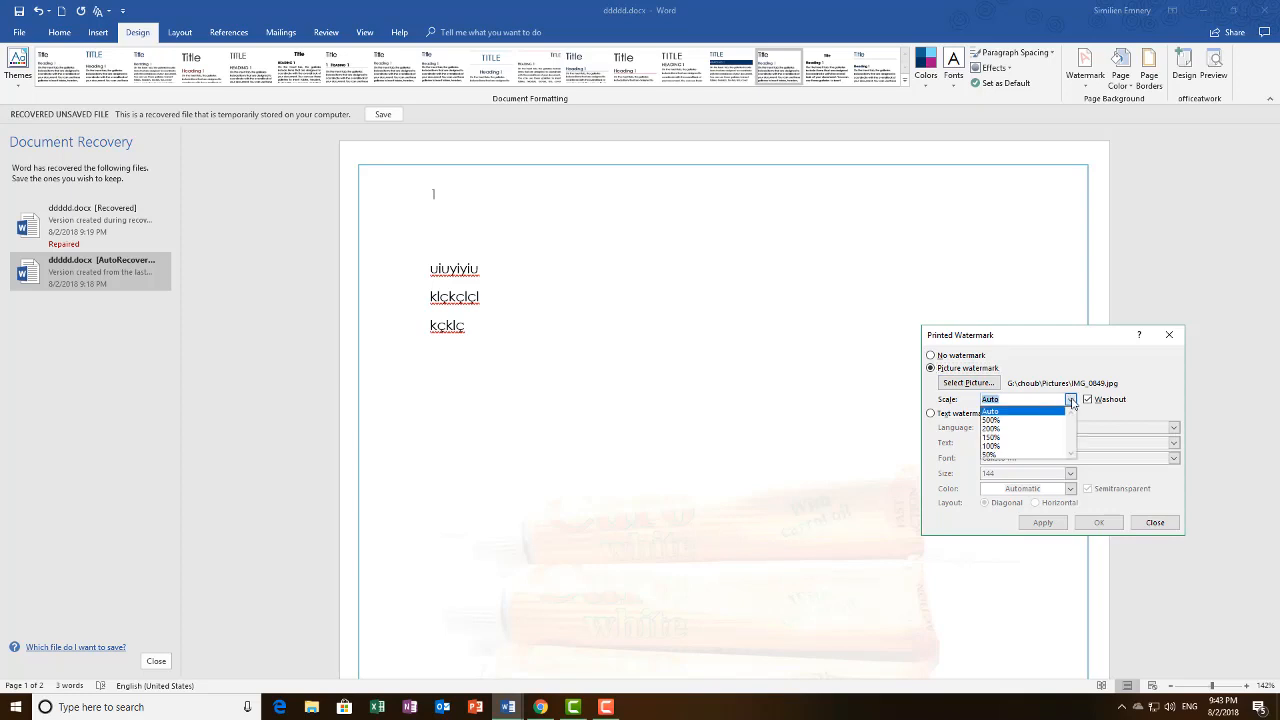
{"action": "left_click", "coordinate": [1054, 421]}
{"action": "left_click", "coordinate": [1040, 523]}
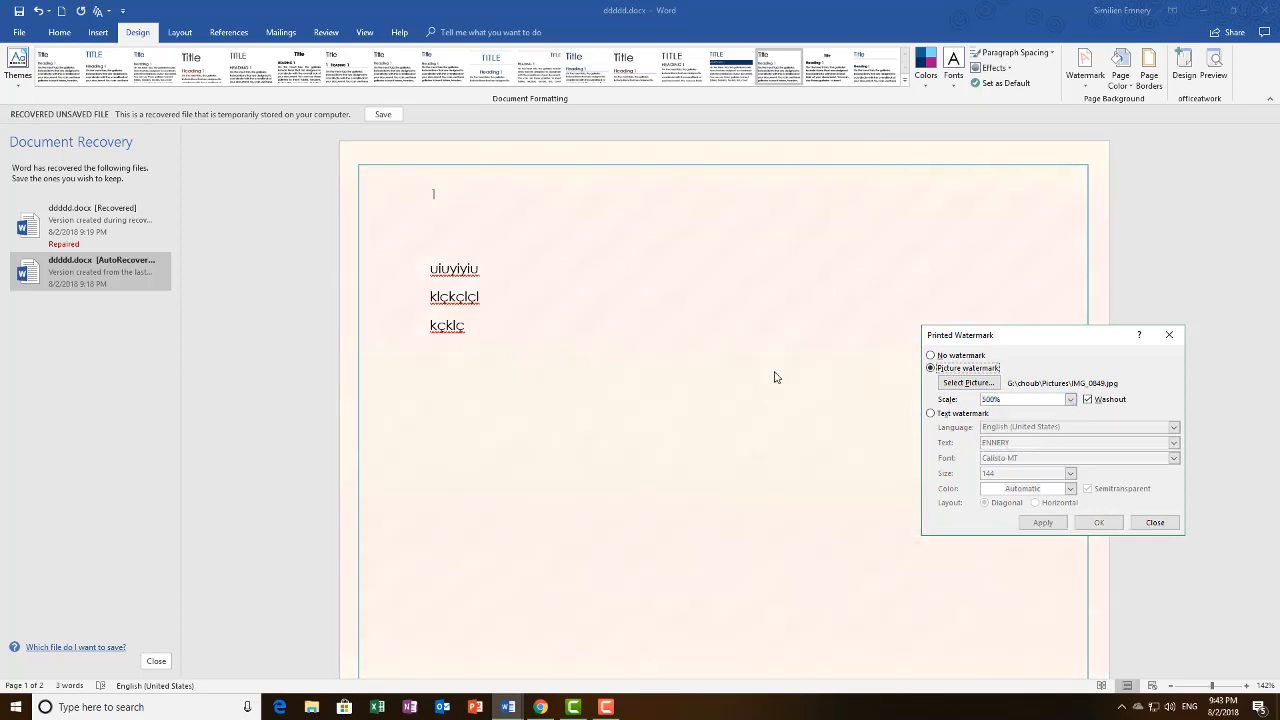
Apply the washed-out picture watermark at 100% scale, and reapply it at 50% scale.
{"action": "left_click", "coordinate": [1070, 400]}
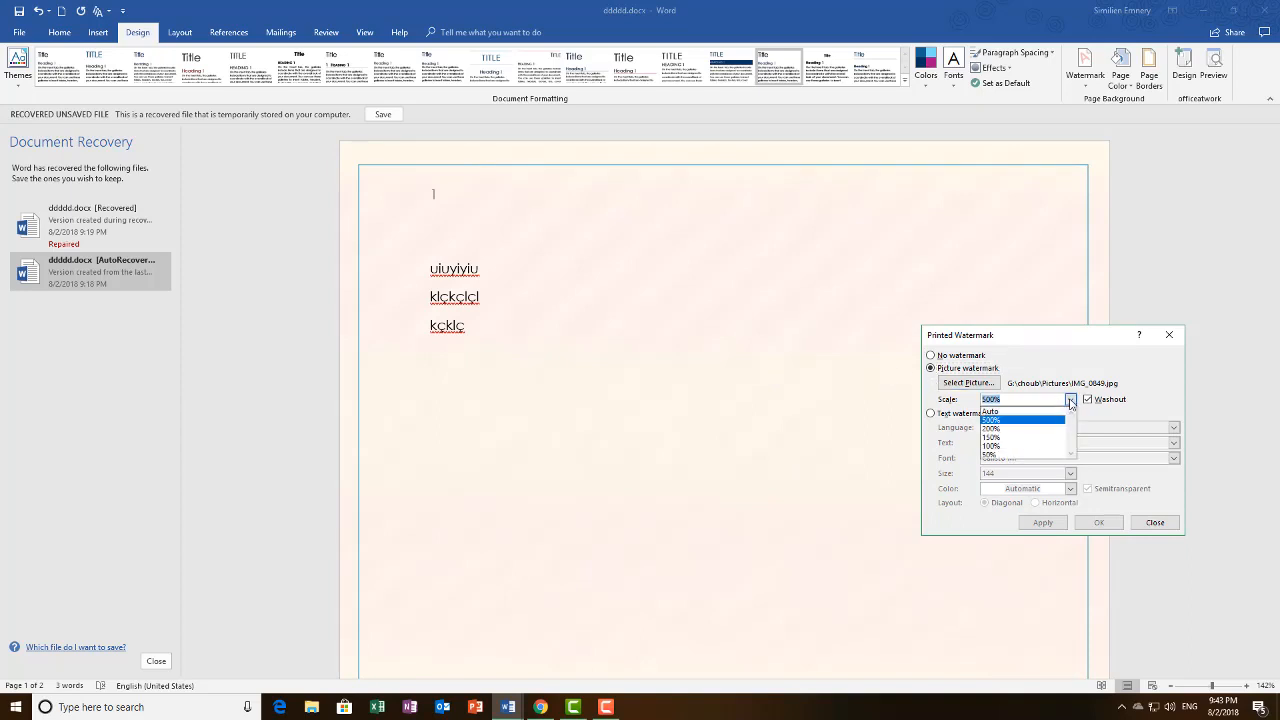
{"action": "left_click", "coordinate": [1039, 446]}
{"action": "left_click", "coordinate": [1042, 523]}
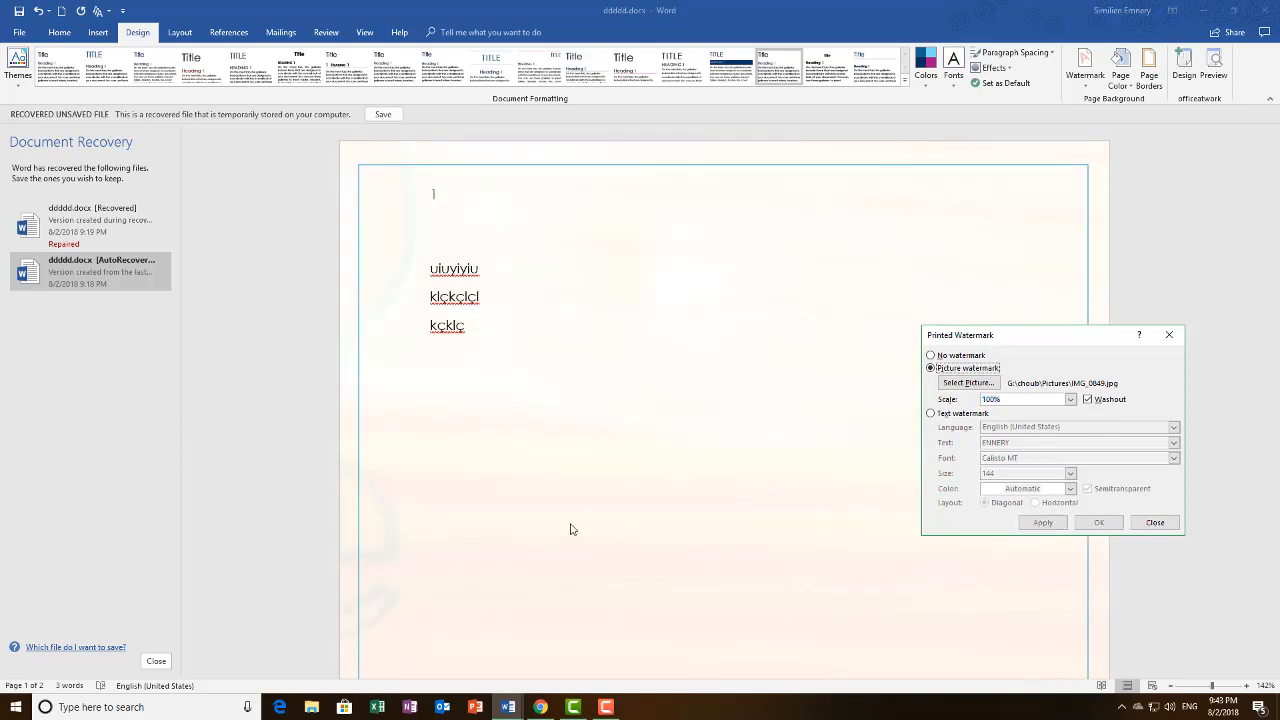
{"action": "left_click", "coordinate": [1069, 399]}
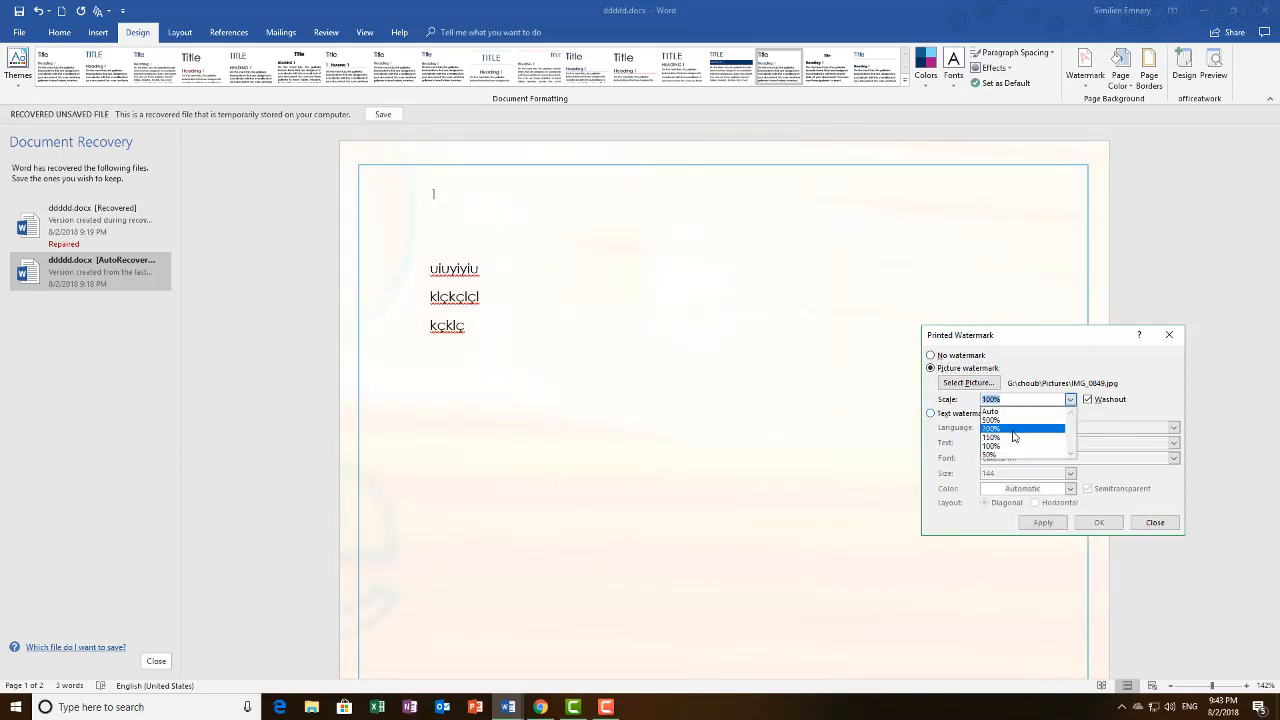
{"action": "left_click", "coordinate": [1020, 455]}
{"action": "left_click", "coordinate": [1042, 523]}
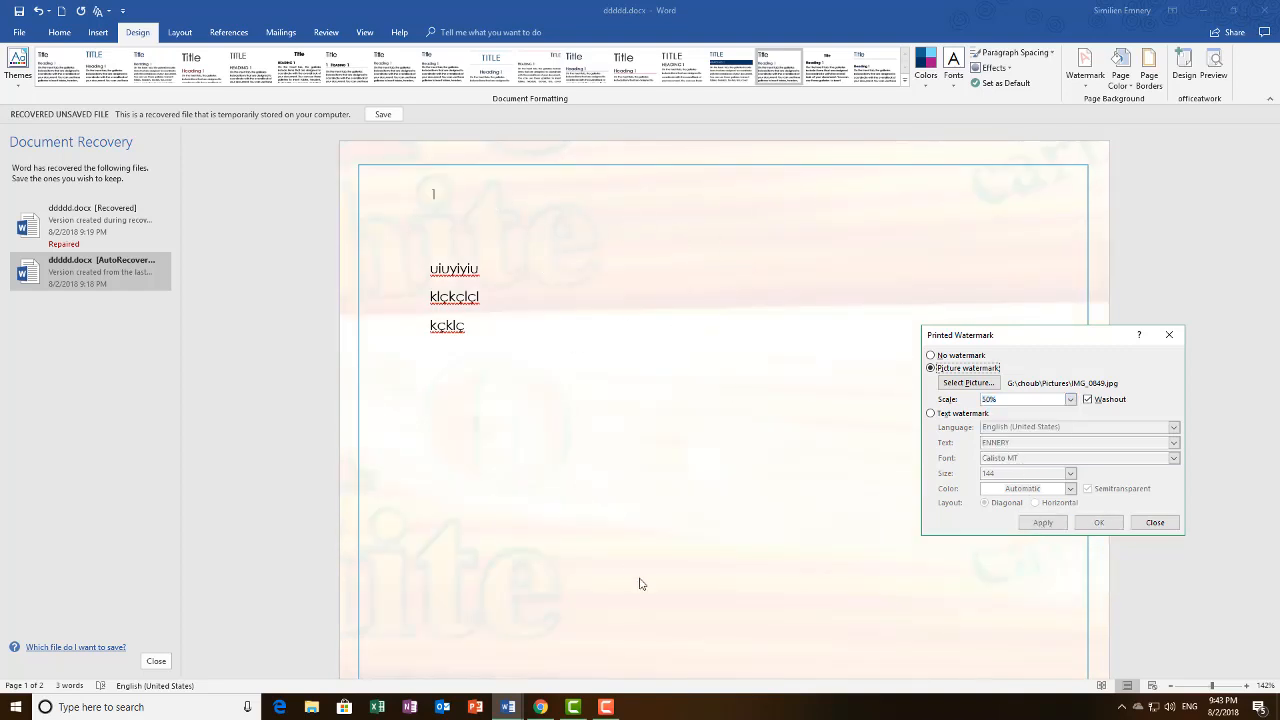
Reselect the 50% scale for the picture watermark and confirm the watermark settings.
{"action": "left_click", "coordinate": [1050, 400]}
{"action": "left_click", "coordinate": [1070, 399]}
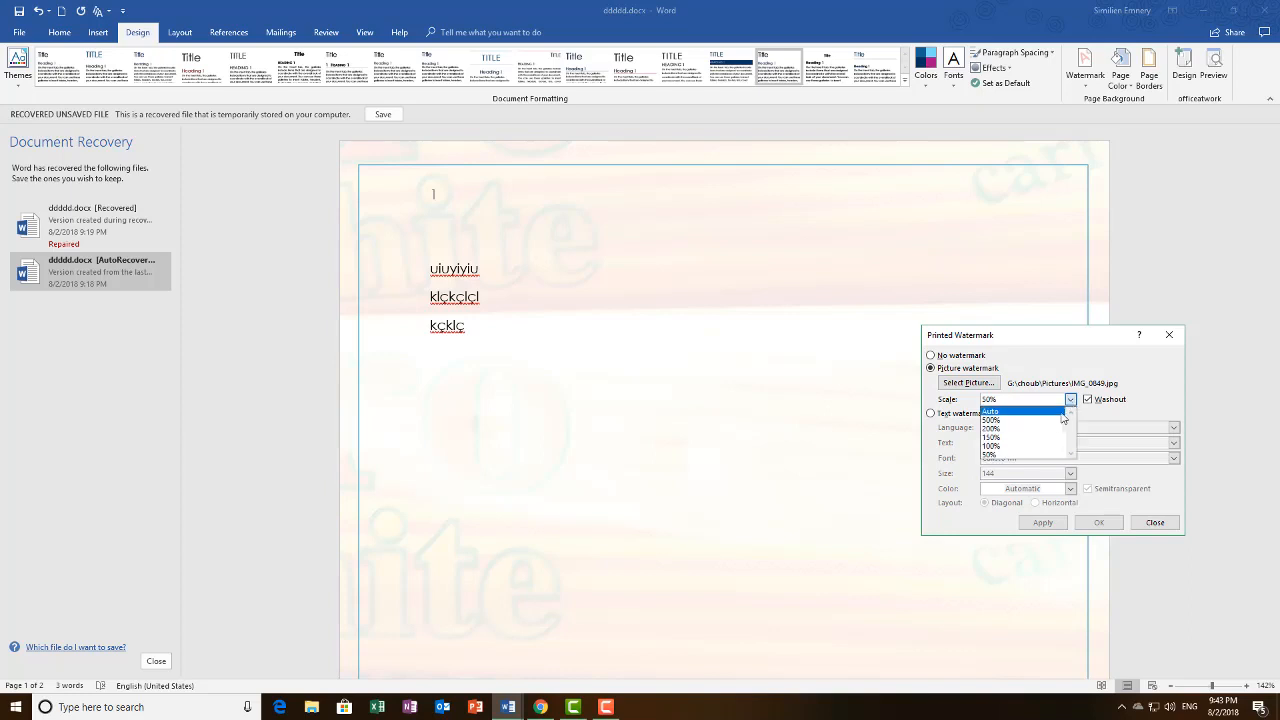
{"action": "left_click", "coordinate": [1030, 455]}
{"action": "left_click", "coordinate": [1098, 522]}
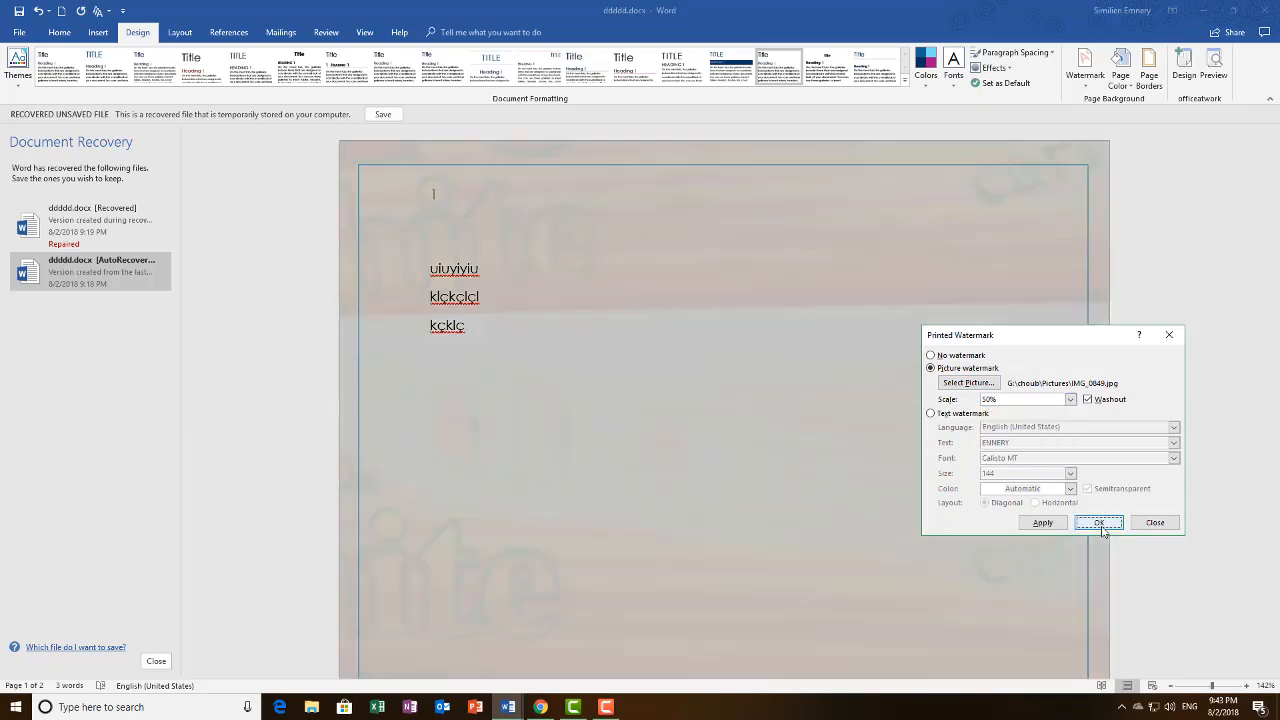
Check the picture watermark across the document's pages and remove the watermark.
{"action": "scroll", "coordinate": [826, 421], "scroll_direction": "down", "scroll_amount": 12}
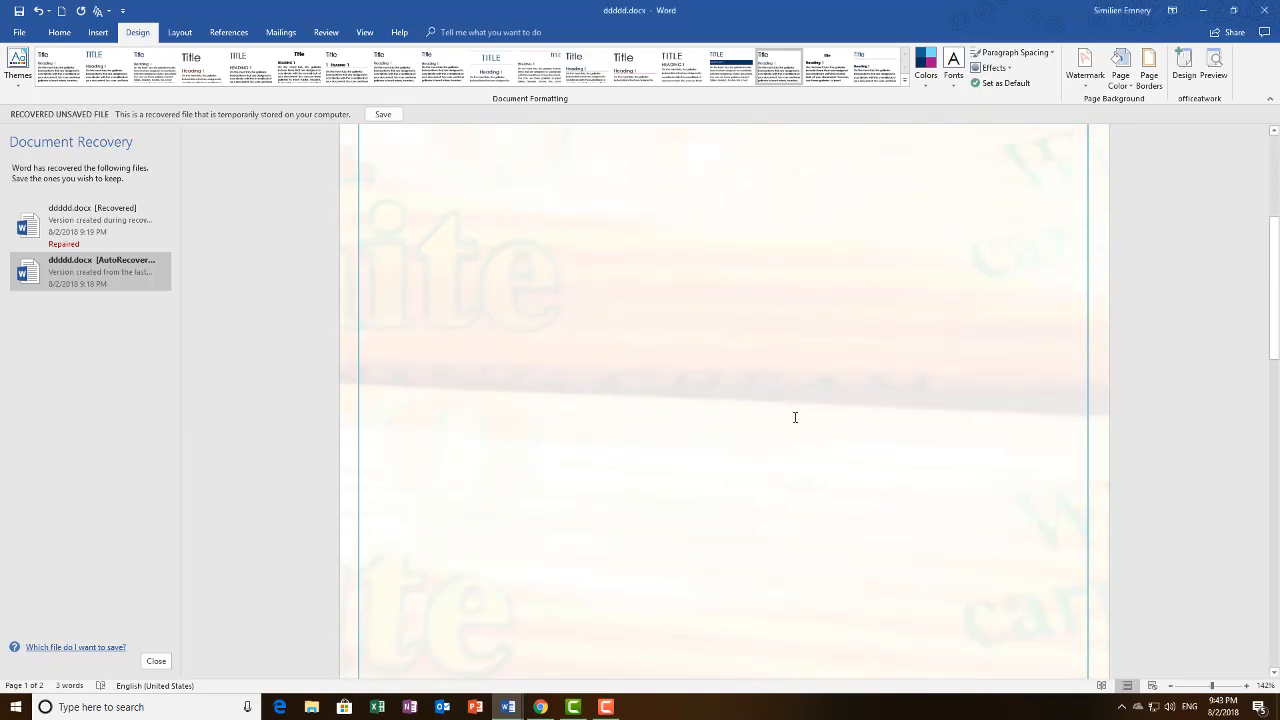
{"action": "scroll", "coordinate": [815, 439], "scroll_direction": "down", "scroll_amount": 5}
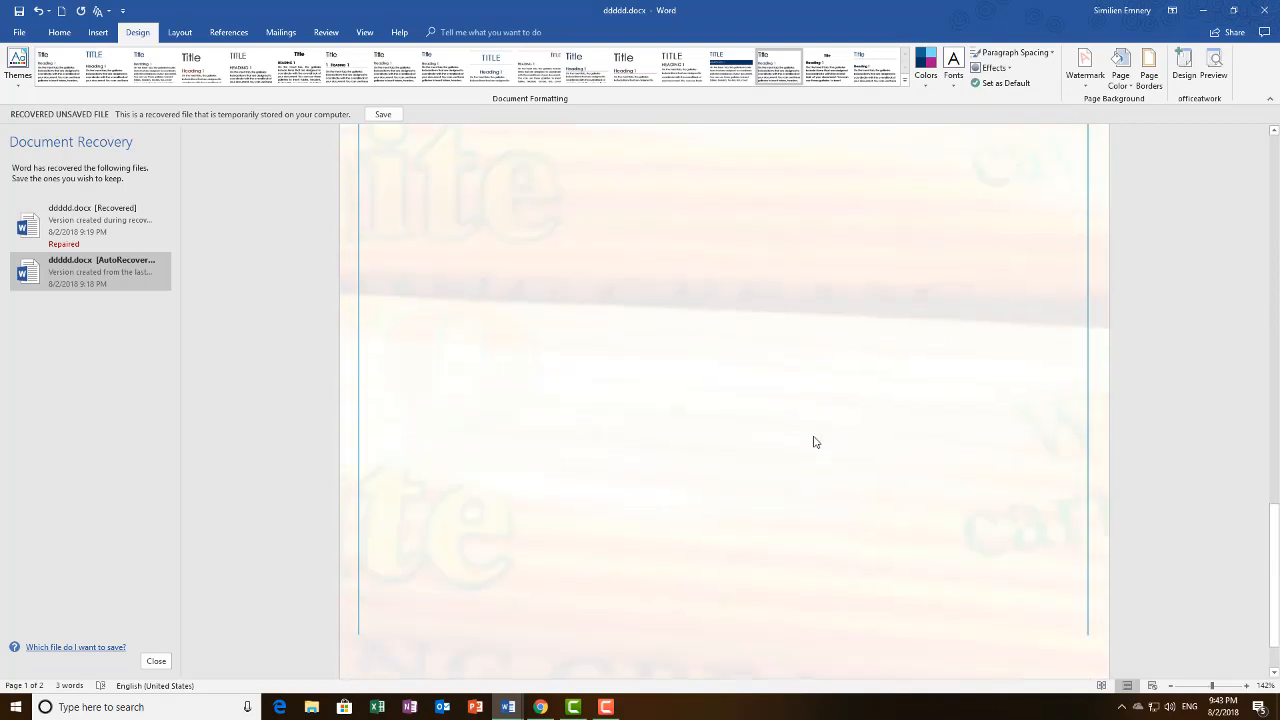
{"action": "scroll", "coordinate": [812, 436], "scroll_direction": "up", "scroll_amount": 15}
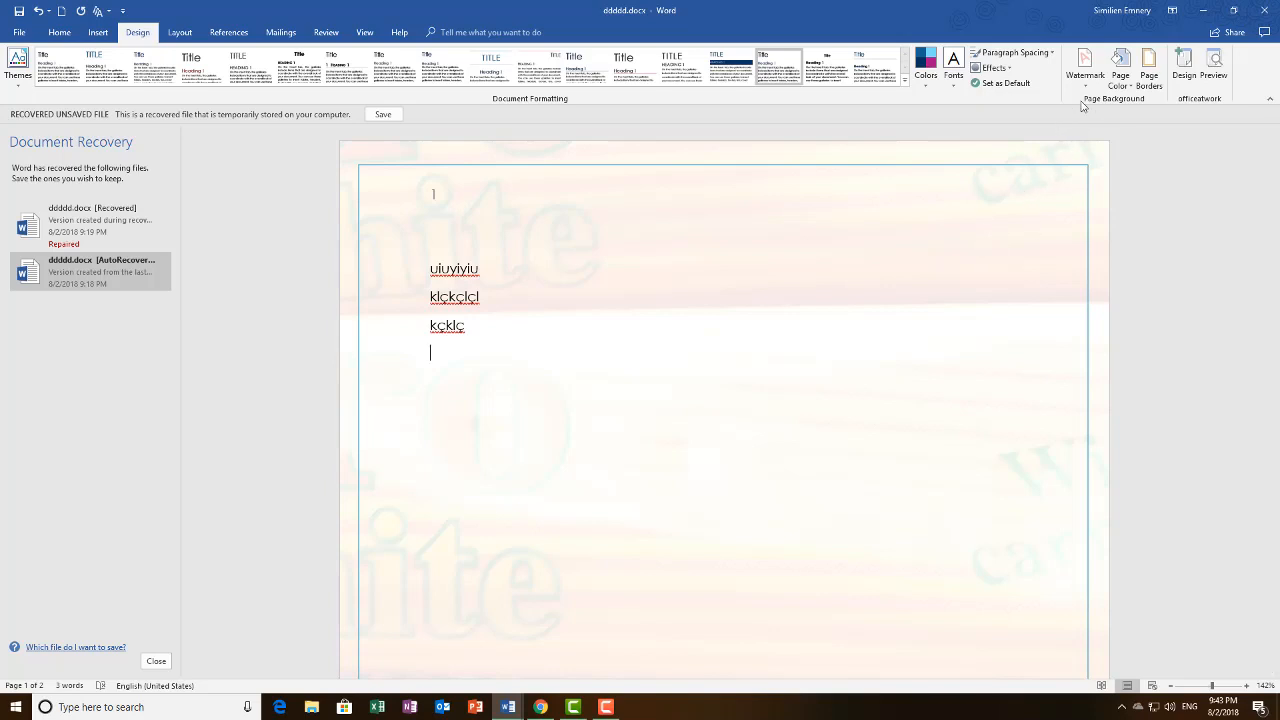
{"action": "left_click", "coordinate": [1085, 70]}
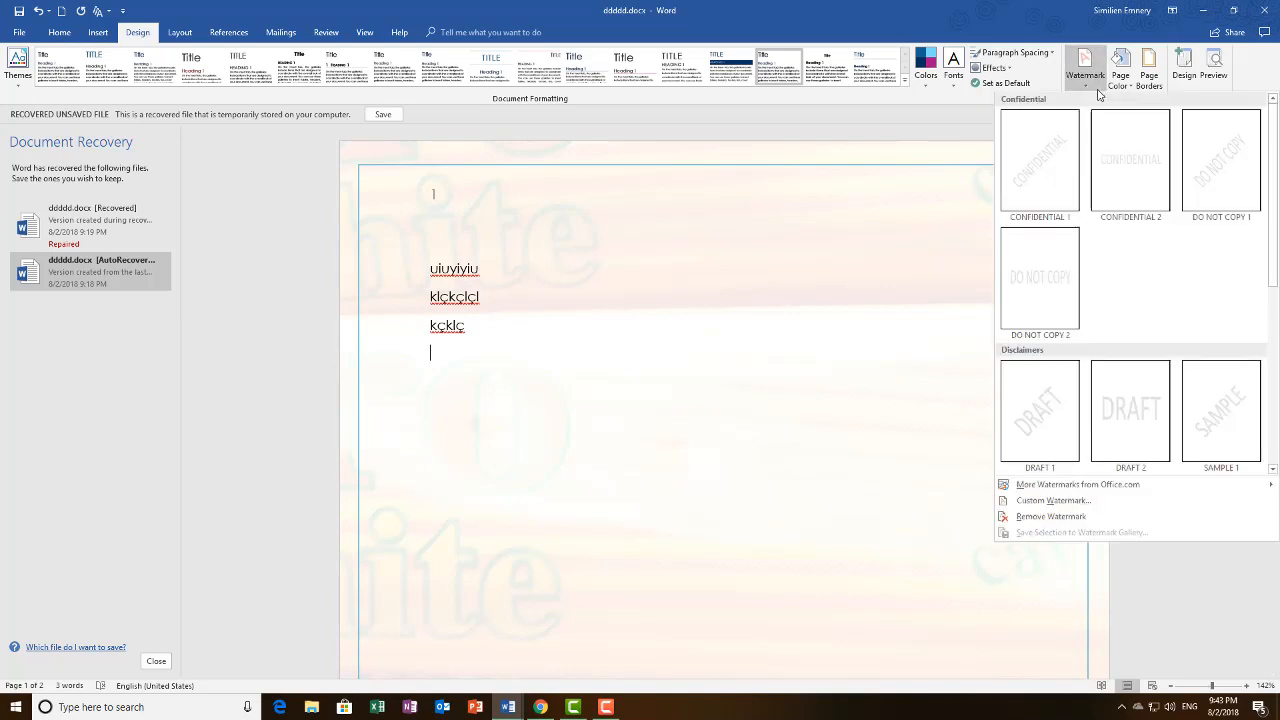
{"action": "left_click", "coordinate": [1026, 518]}
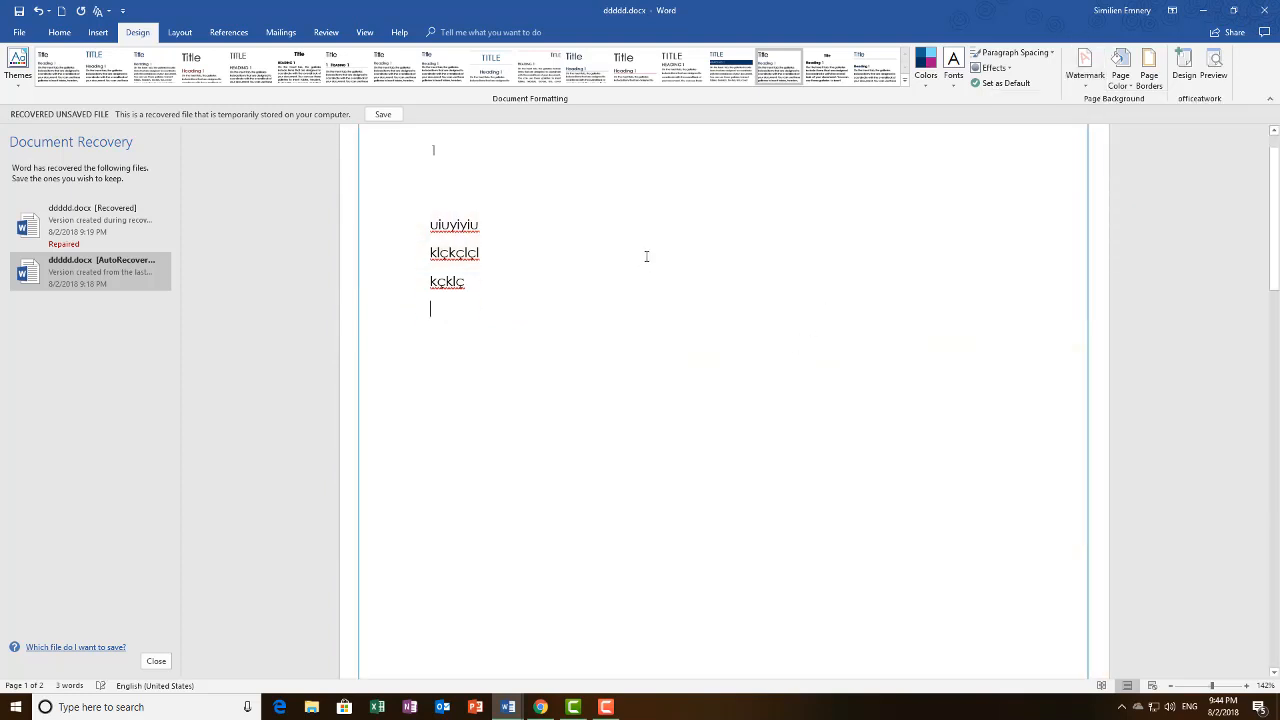
Set the page color to a dark magenta theme shade and check it down the page.
{"action": "left_click", "coordinate": [1129, 93]}
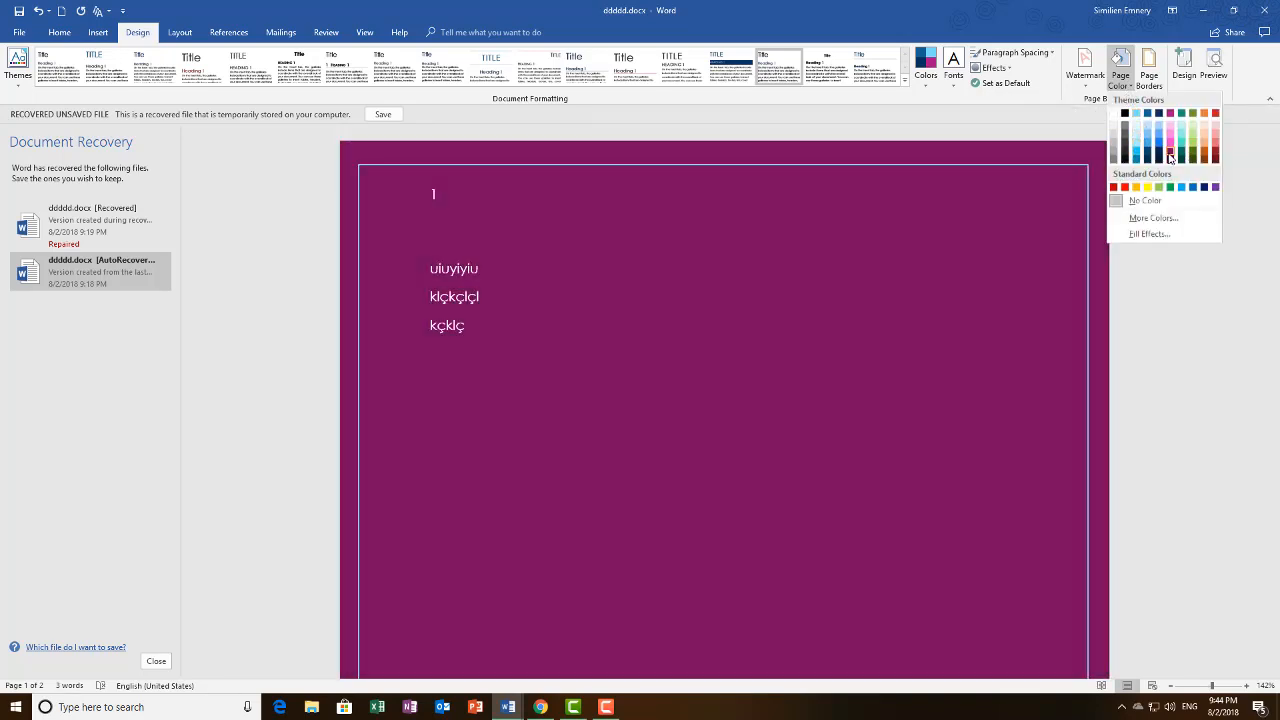
{"action": "left_click", "coordinate": [1169, 154]}
{"action": "scroll", "coordinate": [623, 314], "scroll_direction": "down", "scroll_amount": 10}
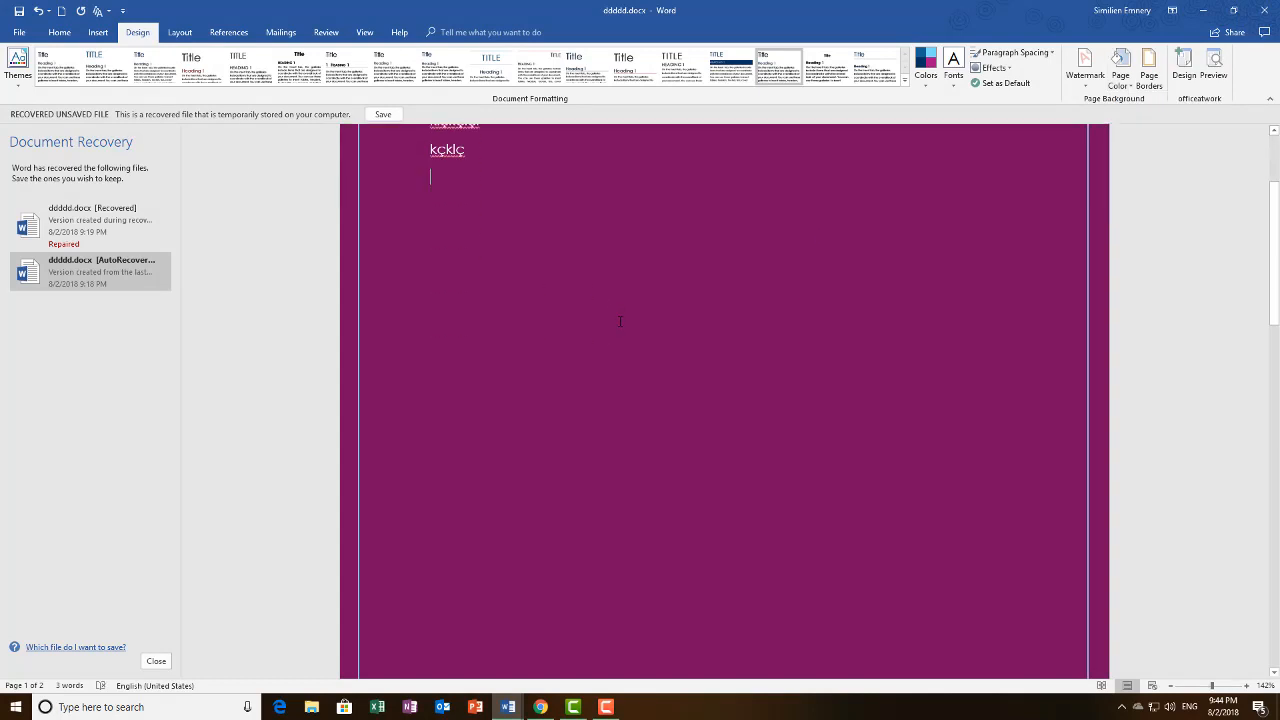
{"action": "scroll", "coordinate": [625, 320], "scroll_direction": "up", "scroll_amount": 8}
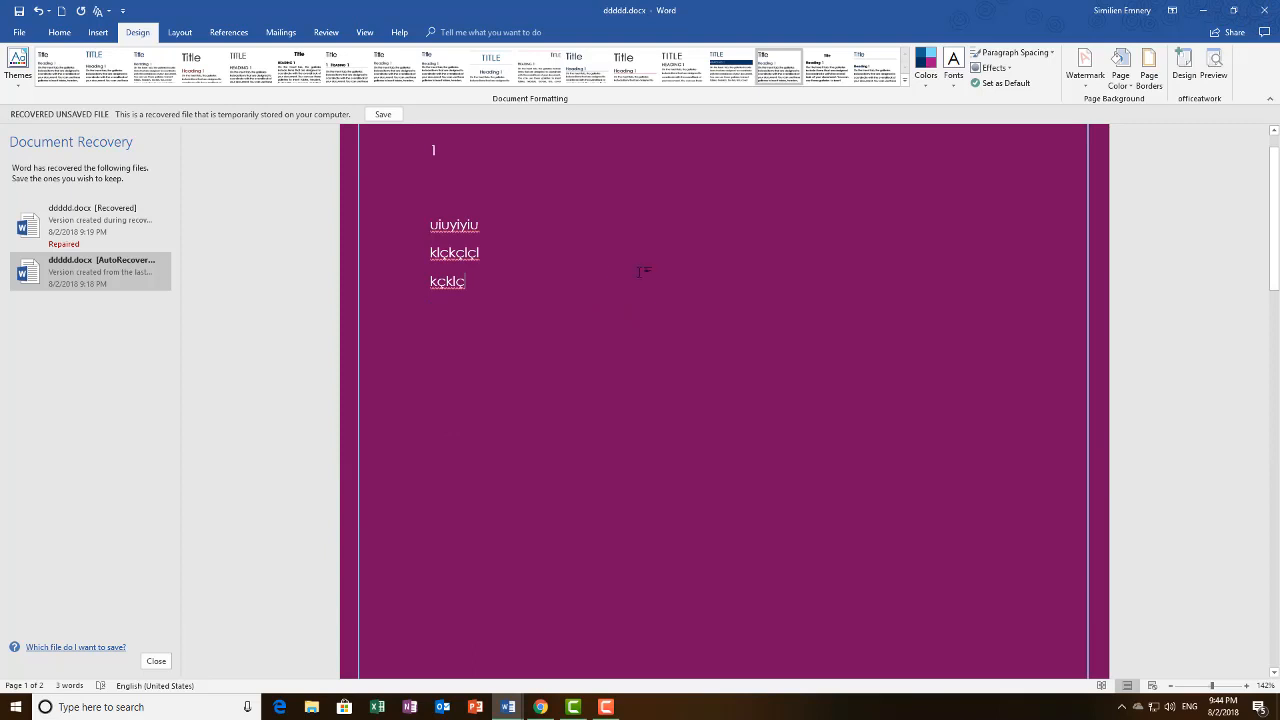
Add the line "dsjsdjsjdjfjedfef" below the existing text, separated from it by blank lines.
{"action": "type", "text": "dsjsdjsjdjfjedfef"}
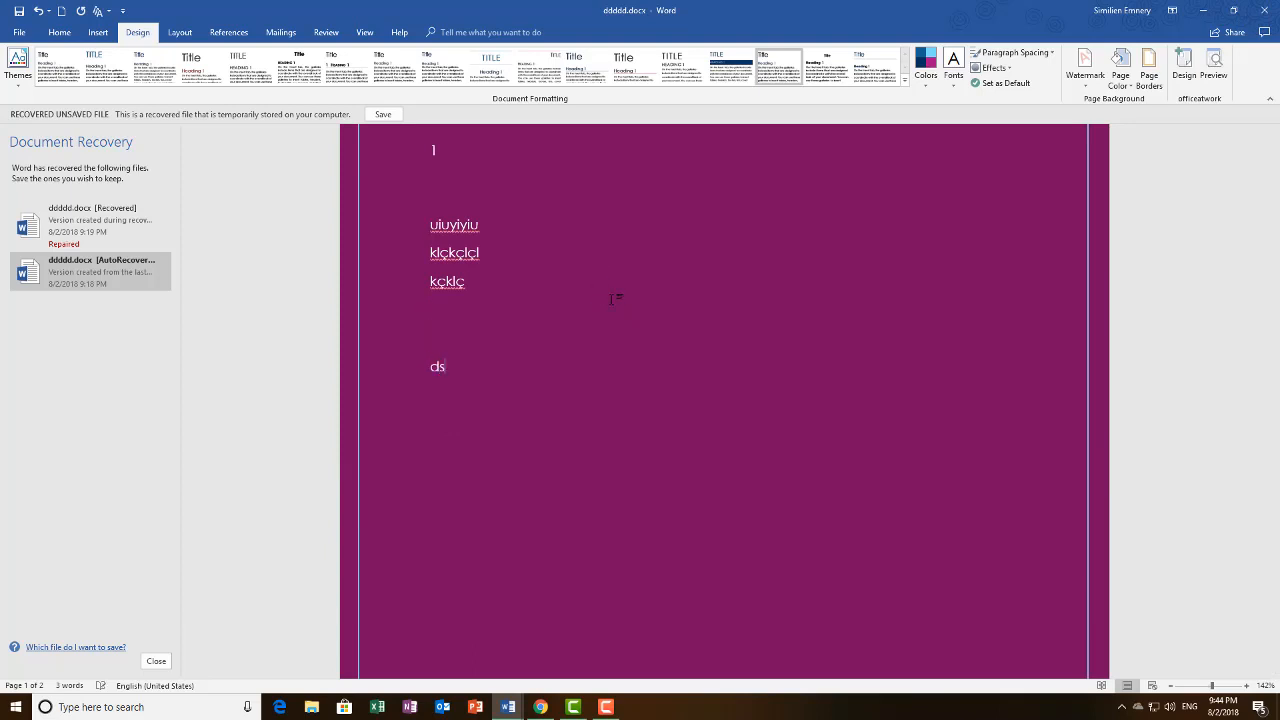
{"action": "key", "text": "Return"}
{"action": "key", "text": "Return"}
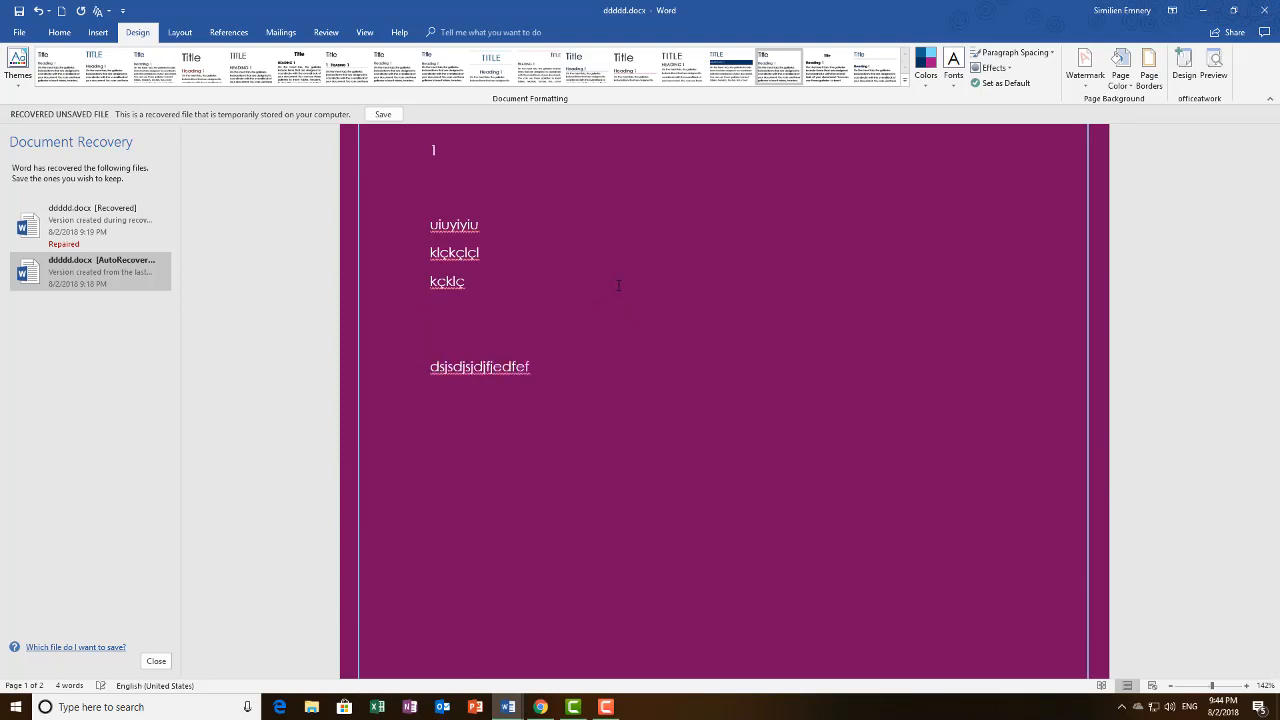
Change the font color of the "dsjsdjsjdjfjedfef" line to blue.
{"action": "left_click_drag", "start_coordinate": [536, 367], "coordinate": [430, 367]}
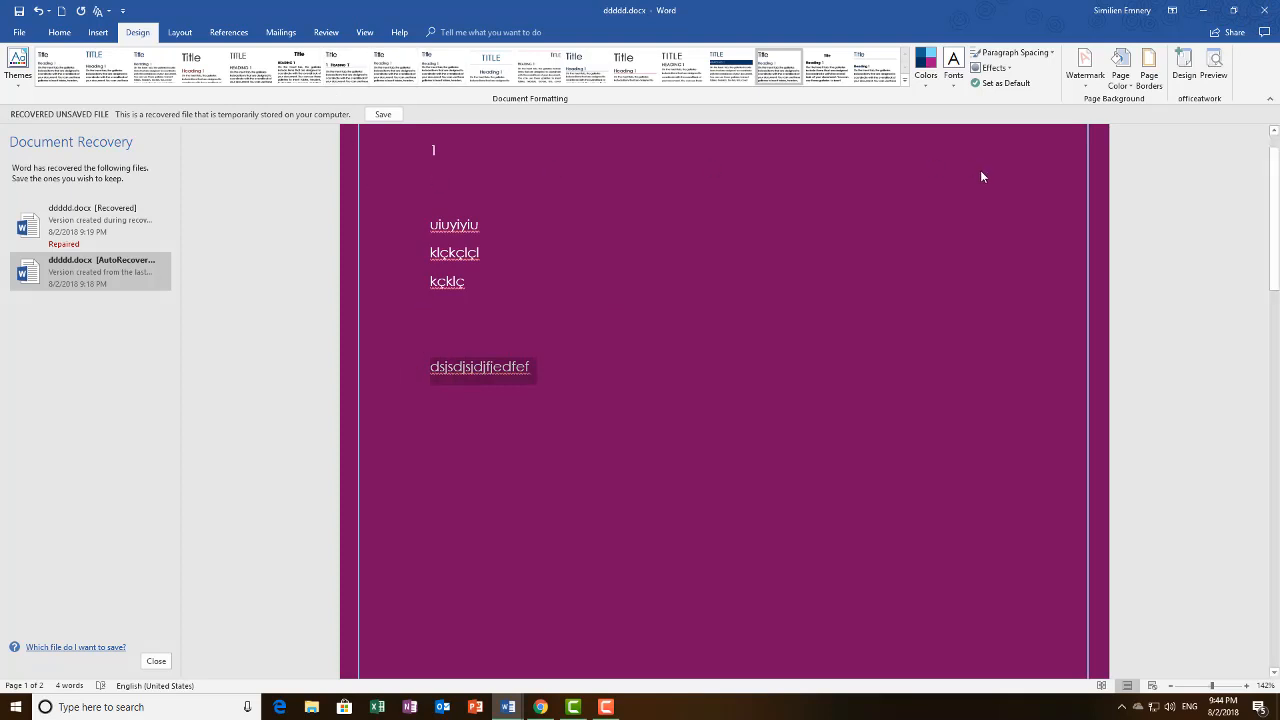
{"action": "left_click", "coordinate": [63, 36]}
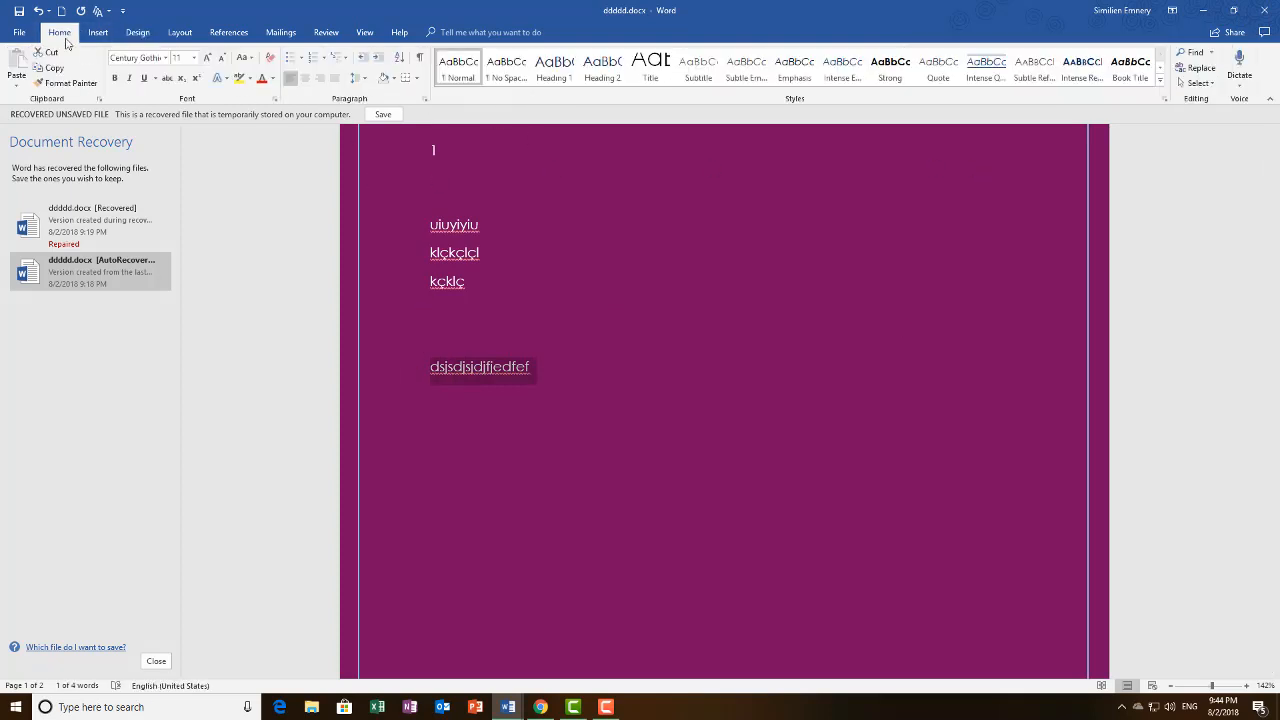
{"action": "left_click", "coordinate": [272, 78]}
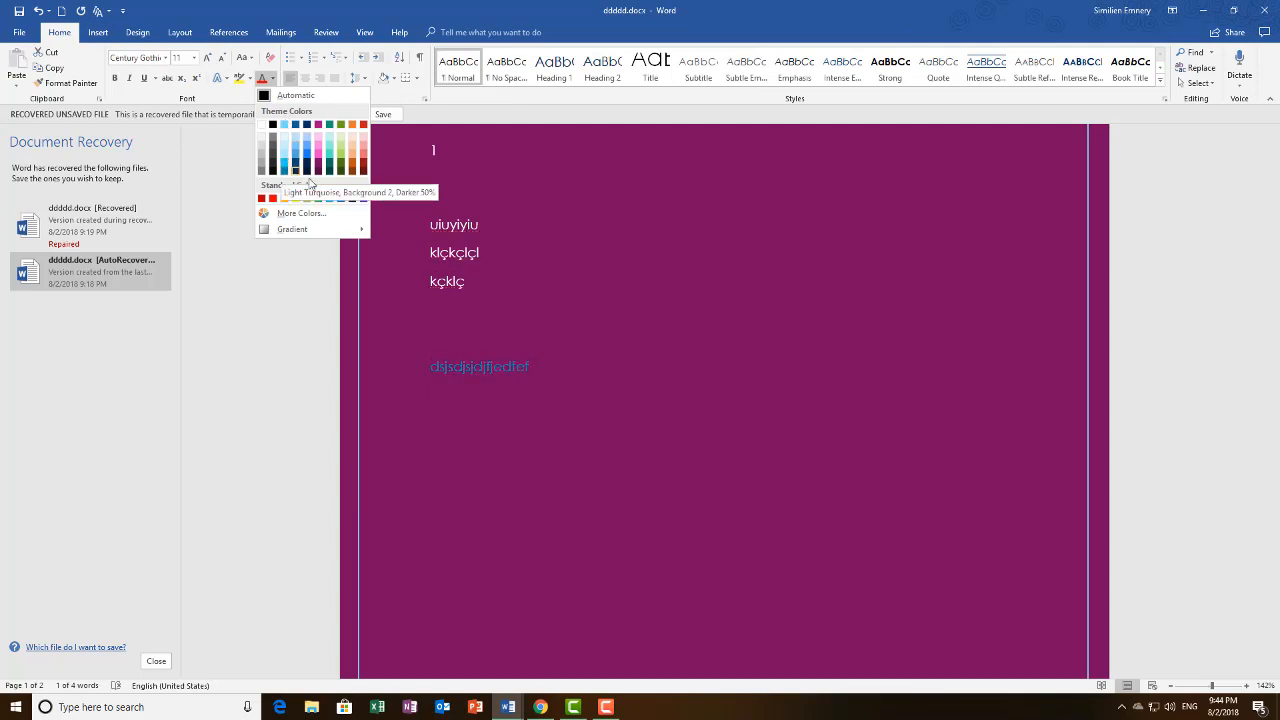
{"action": "key", "text": "Escape"}
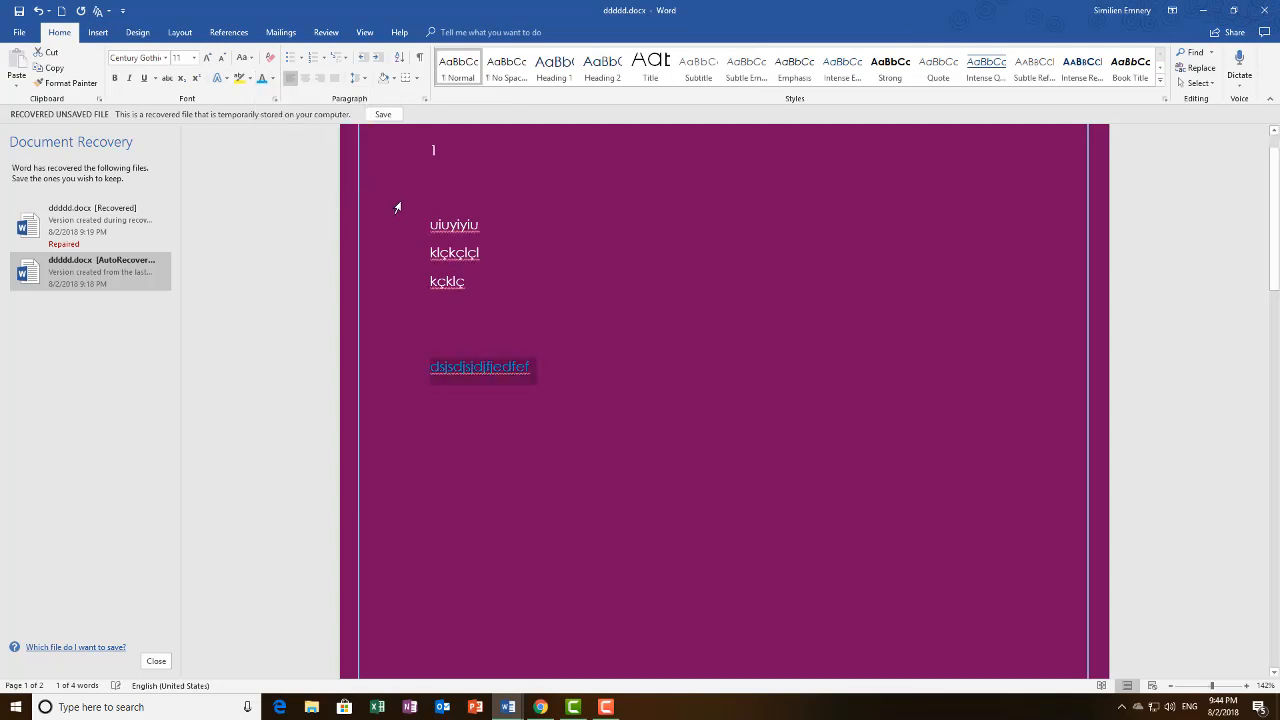
Enlarge the font of the blue "dsjsdjsjdjfjedfef" line to 28 points.
{"action": "double_click", "coordinate": [207, 57]}
{"action": "left_click", "coordinate": [207, 57]}
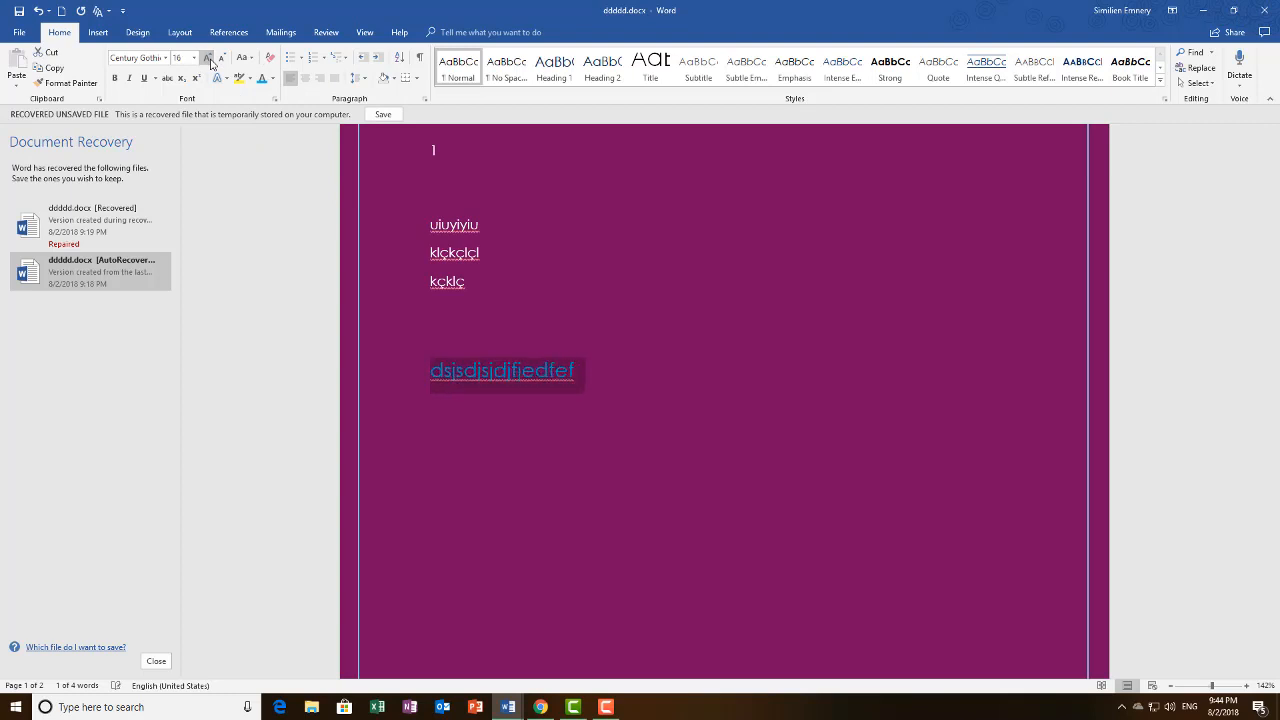
{"action": "double_click", "coordinate": [207, 57]}
{"action": "double_click", "coordinate": [207, 57]}
{"action": "double_click", "coordinate": [207, 57]}
{"action": "left_click", "coordinate": [670, 420]}
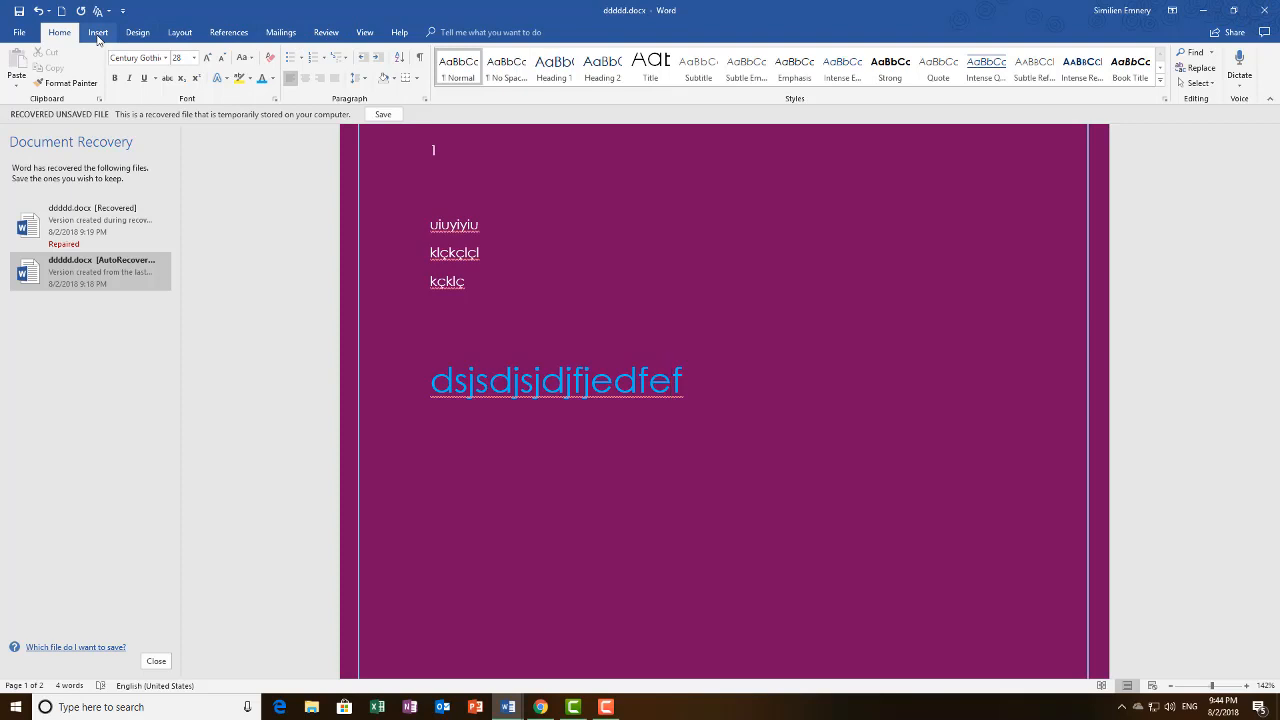
Change the page color to a custom medium green by adjusting its hue and brightness.
{"action": "left_click", "coordinate": [136, 34]}
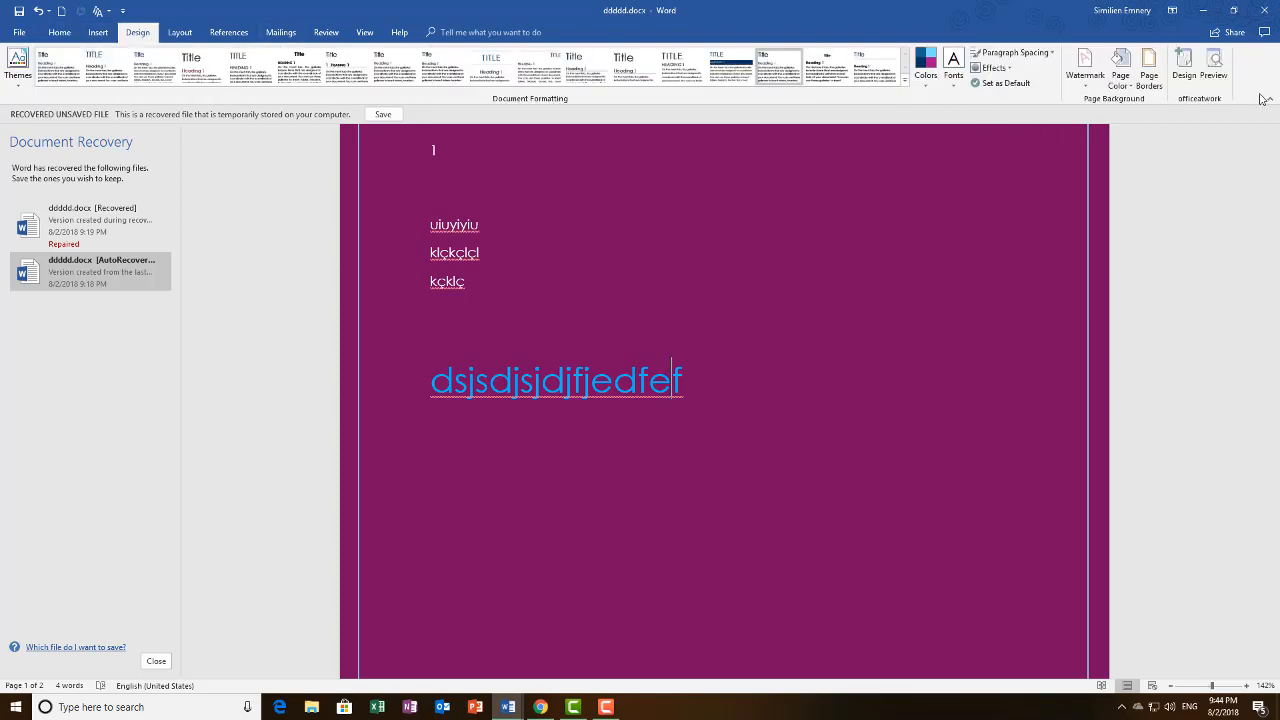
{"action": "left_click", "coordinate": [1133, 90]}
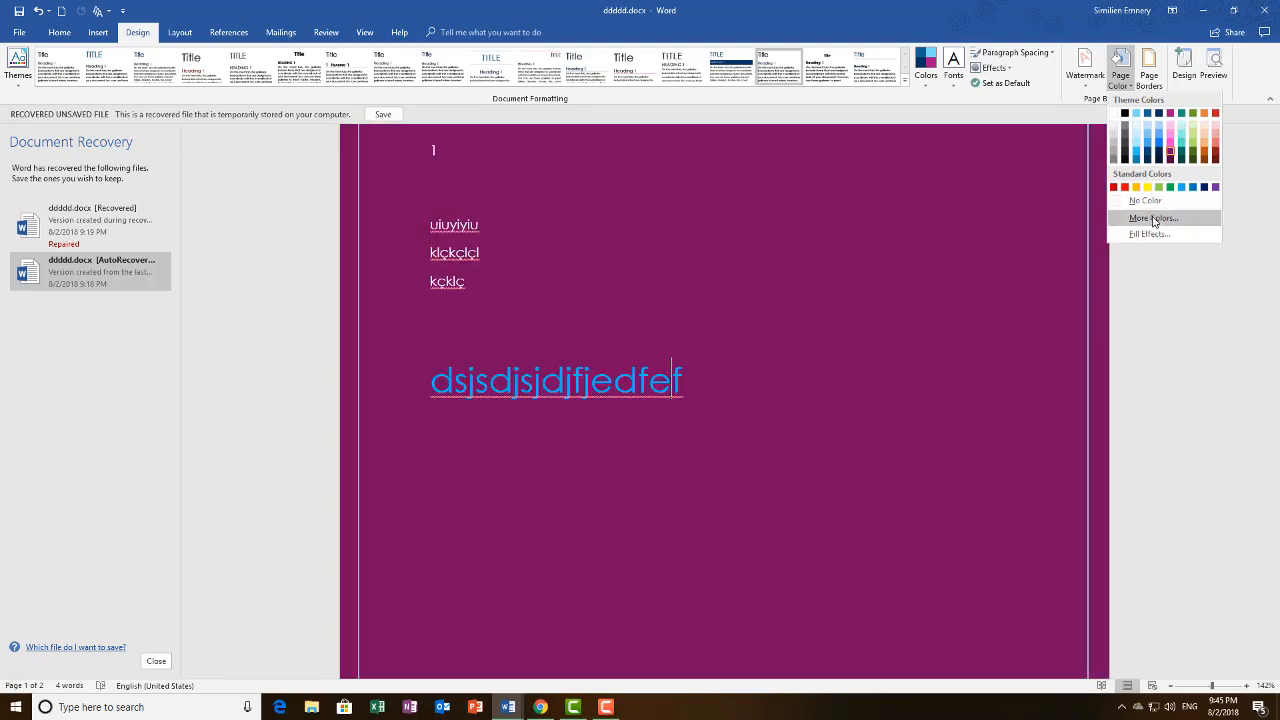
{"action": "left_click", "coordinate": [1153, 220]}
{"action": "left_click_drag", "start_coordinate": [669, 229], "coordinate": [1113, 184]}
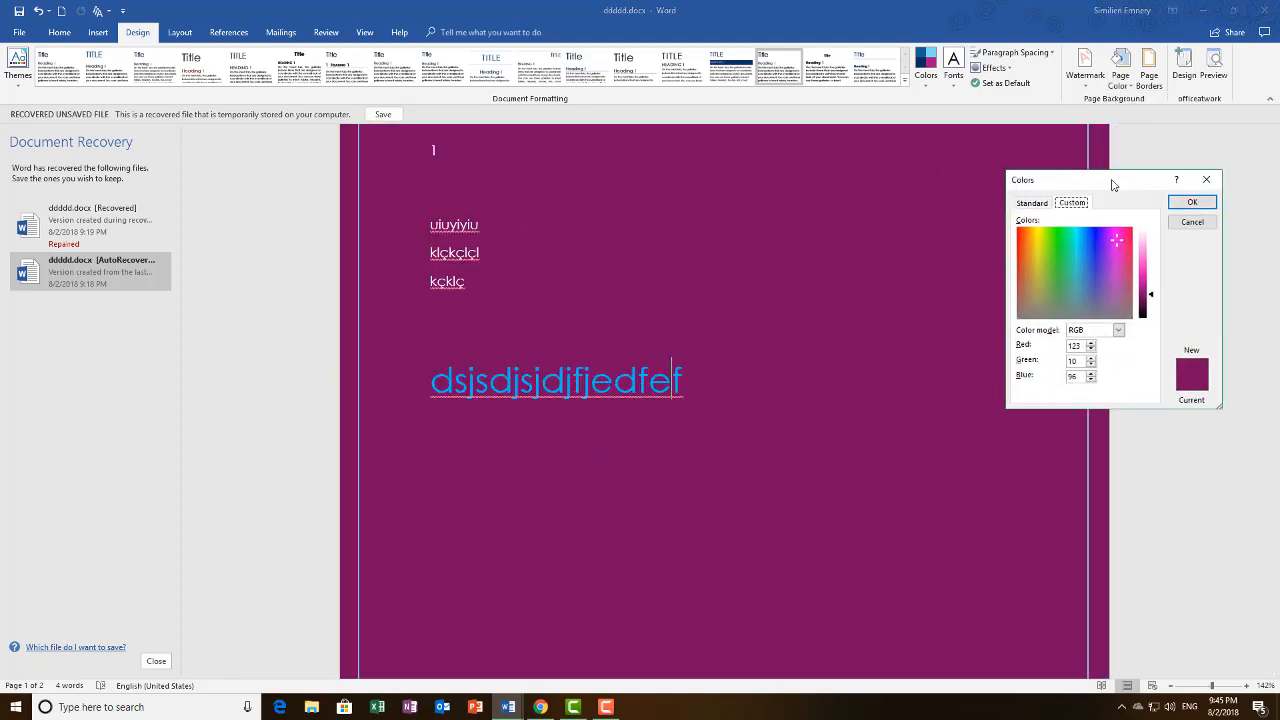
{"action": "left_click", "coordinate": [1116, 241]}
{"action": "left_click_drag", "start_coordinate": [1112, 237], "coordinate": [1035, 249]}
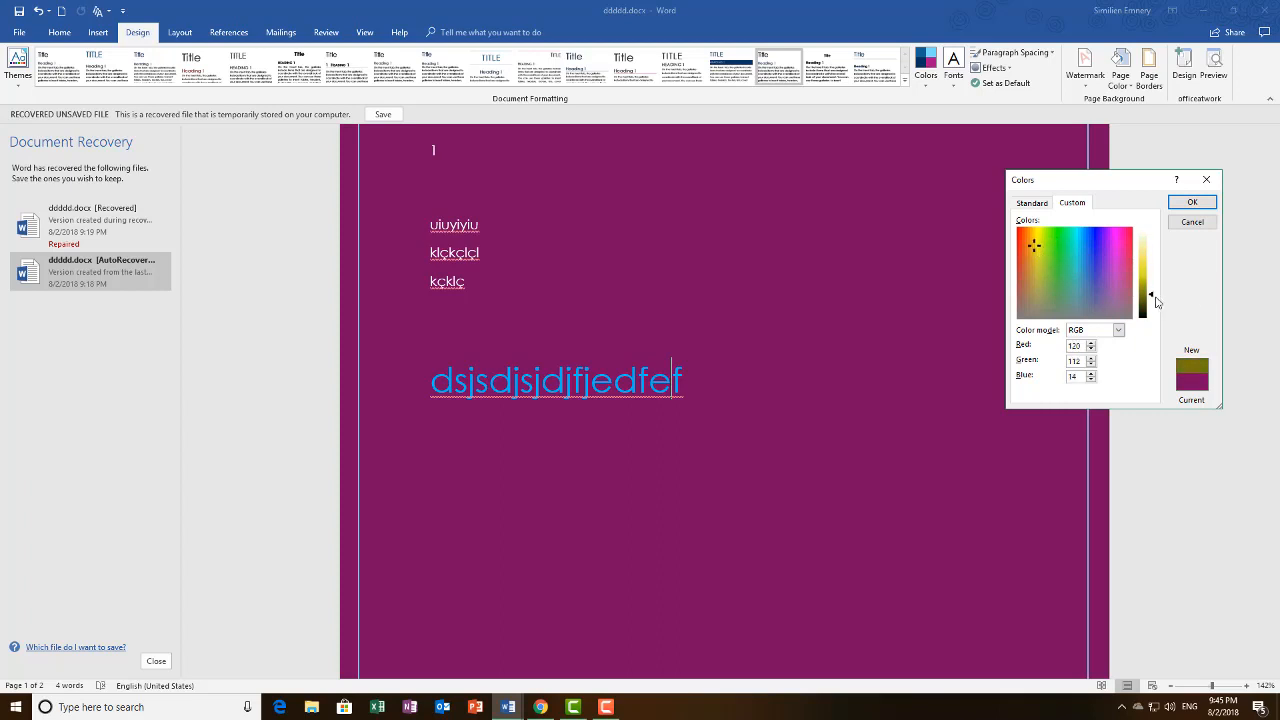
{"action": "mouse_move", "coordinate": [1151, 295]}
{"action": "left_mouse_down"}
{"action": "mouse_move", "coordinate": [1151, 259]}
{"action": "mouse_move", "coordinate": [1151, 309]}
{"action": "mouse_move", "coordinate": [1149, 250]}
{"action": "mouse_move", "coordinate": [1151, 291]}
{"action": "mouse_move", "coordinate": [1151, 277]}
{"action": "left_mouse_up"}
{"action": "left_click", "coordinate": [1064, 247]}
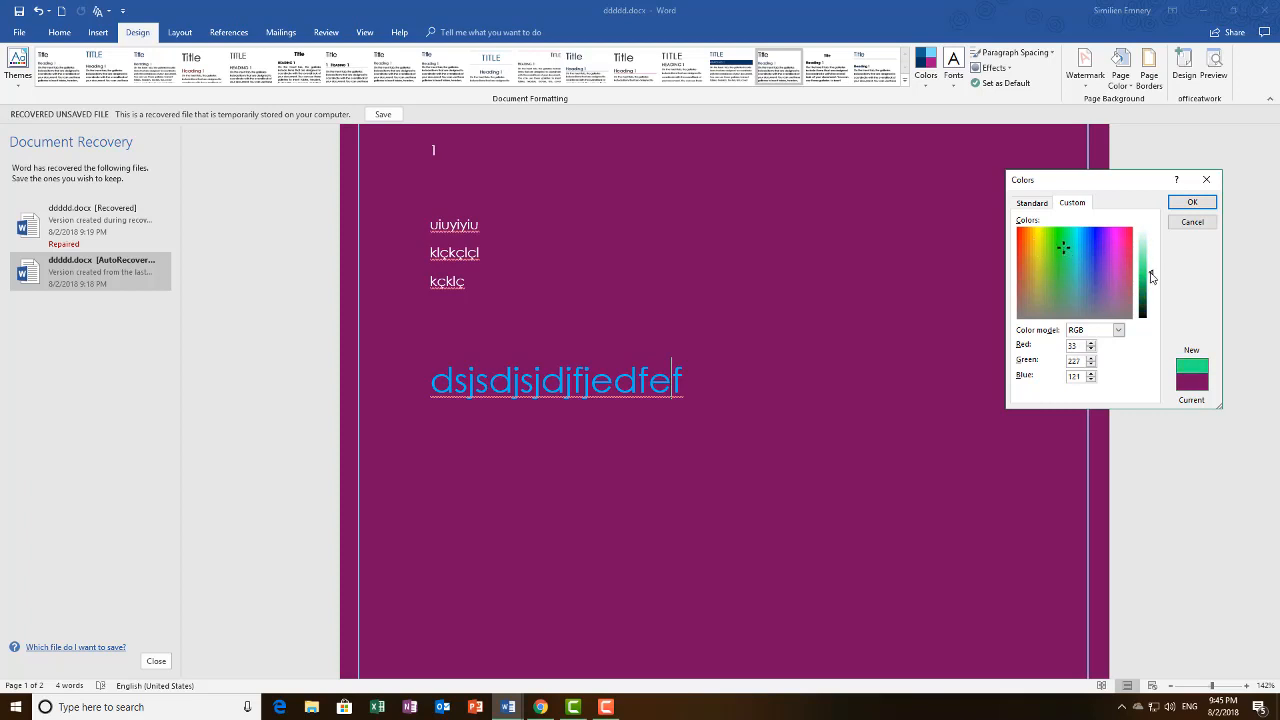
{"action": "left_click_drag", "start_coordinate": [1151, 277], "coordinate": [1152, 289]}
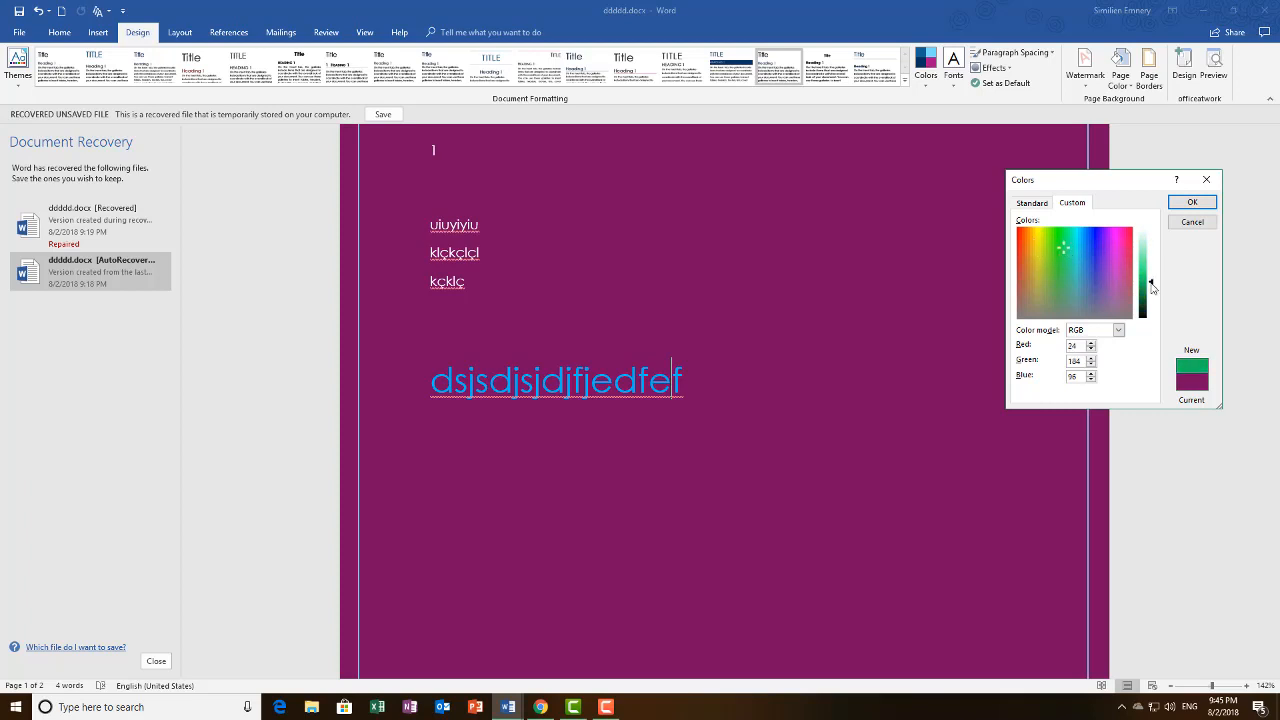
{"action": "left_click", "coordinate": [1192, 202]}
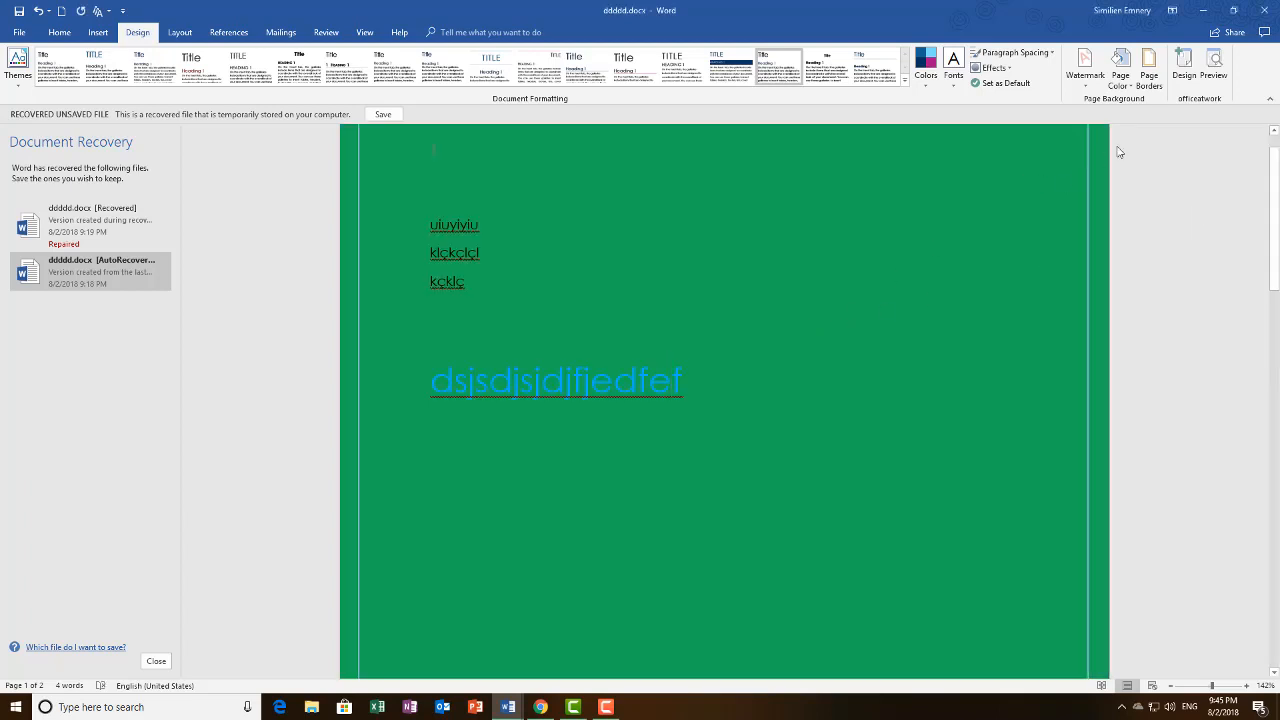
Change the page color to a custom light mint green by raising the brightness of the current green.
{"action": "left_click", "coordinate": [1134, 92]}
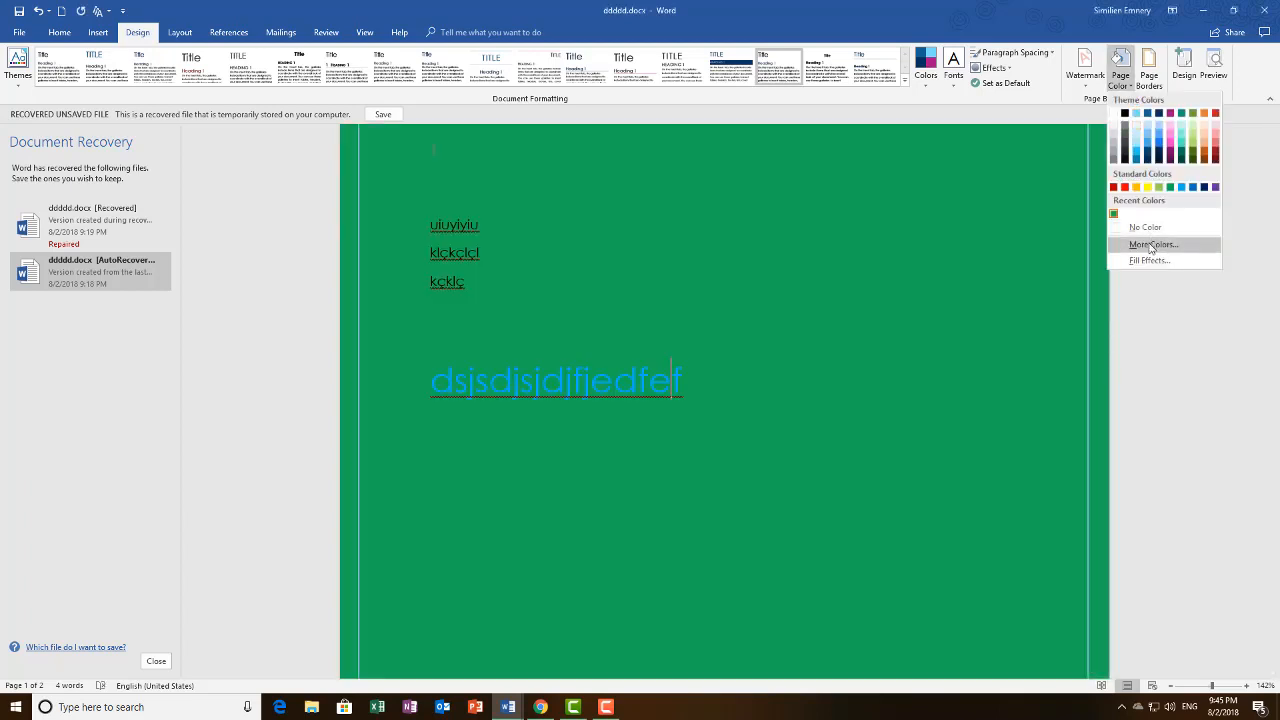
{"action": "left_click", "coordinate": [1151, 245]}
{"action": "left_click_drag", "start_coordinate": [1152, 290], "coordinate": [1151, 246]}
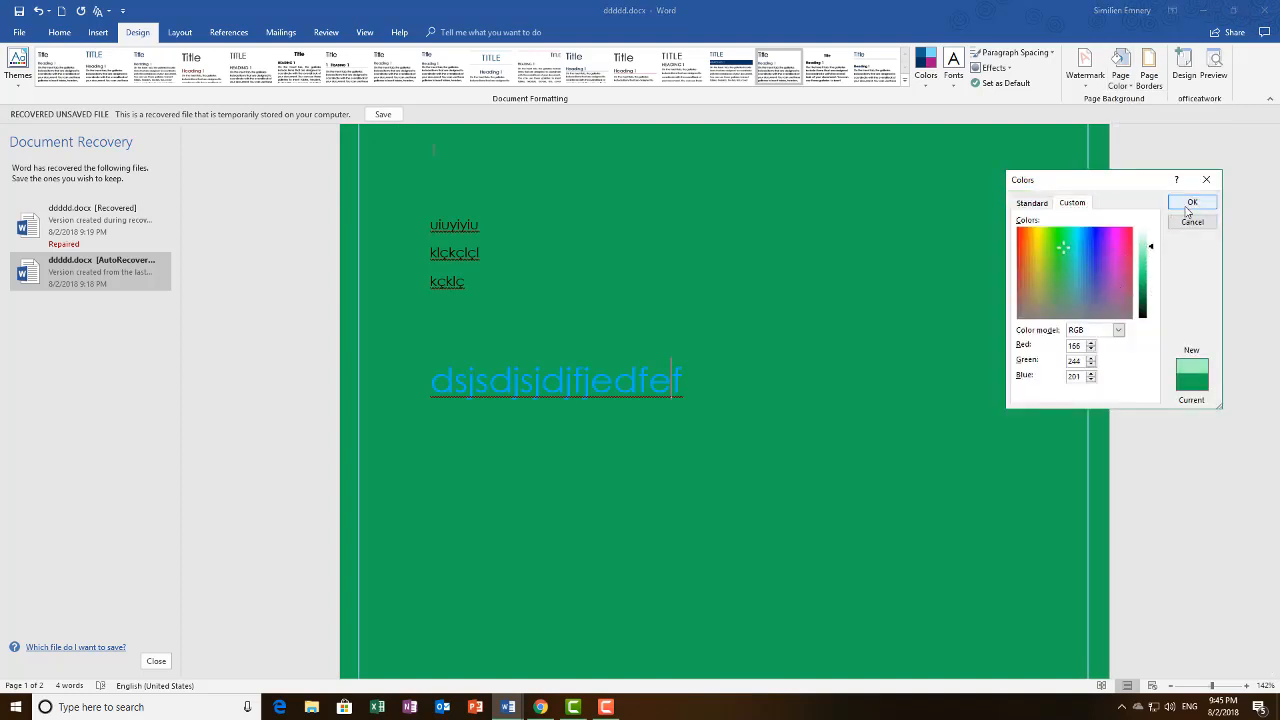
{"action": "left_click", "coordinate": [1190, 203]}
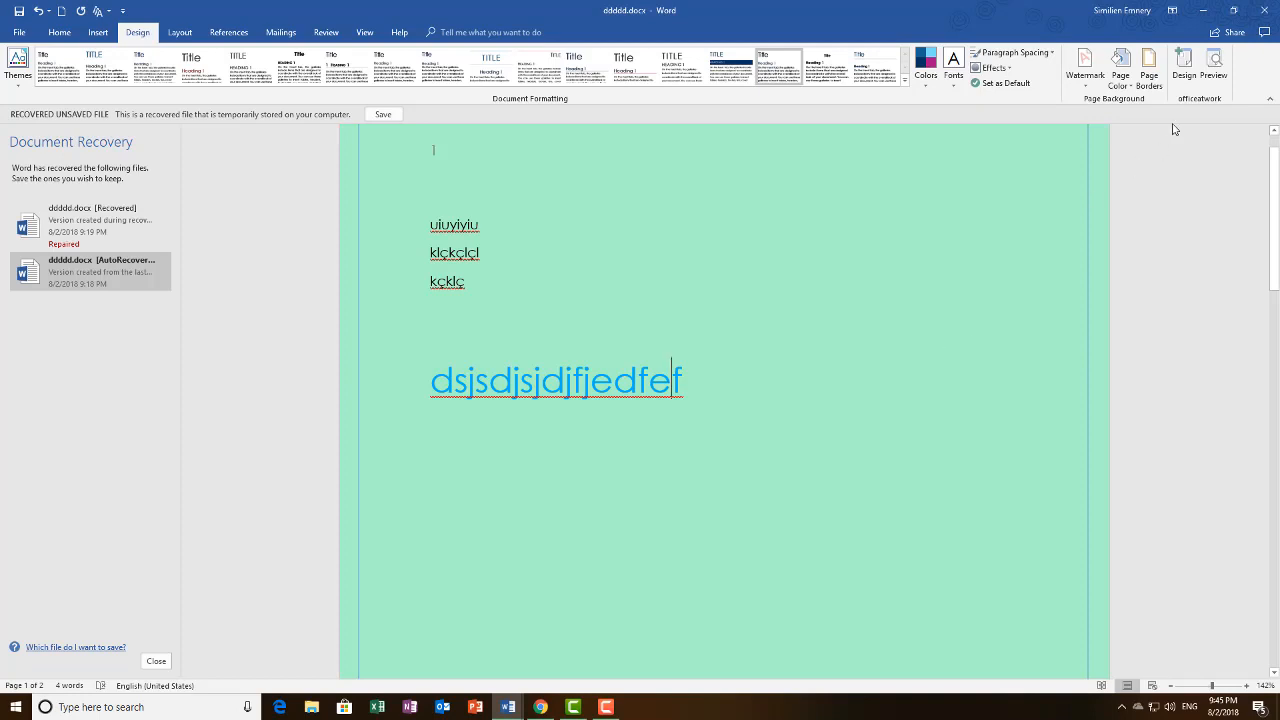
{"action": "left_click", "coordinate": [1120, 72]}
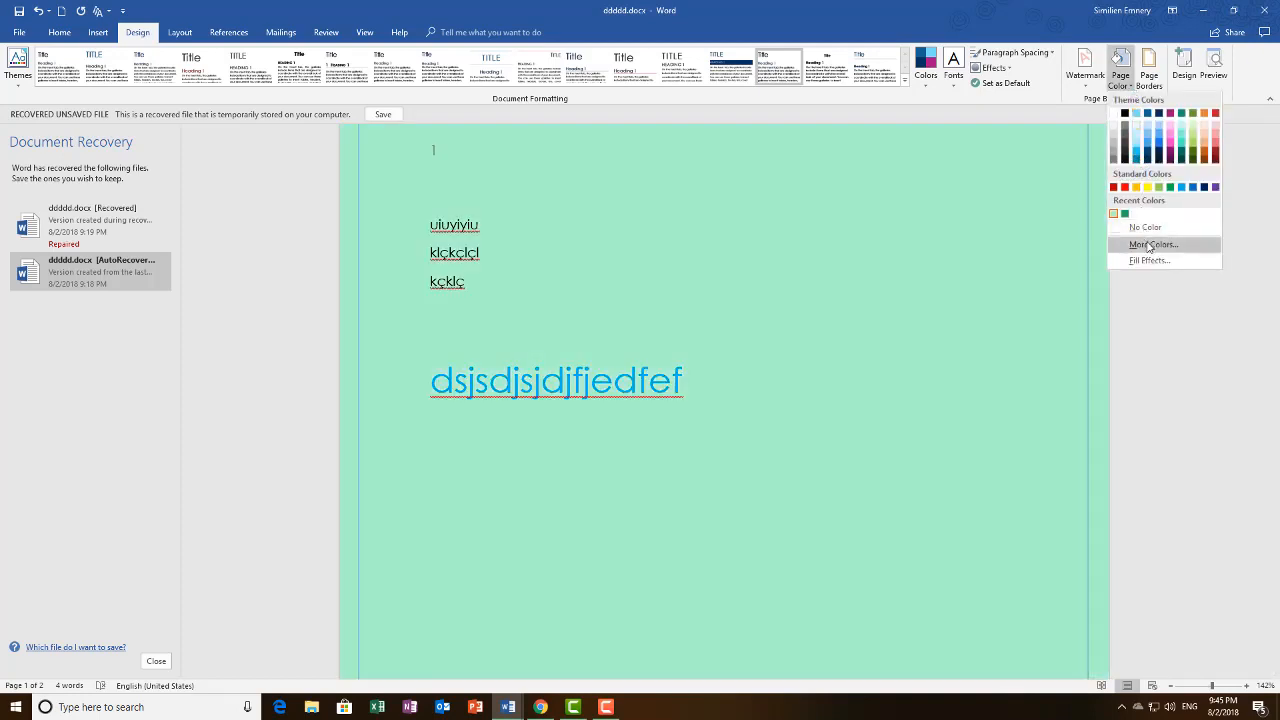
{"action": "left_click", "coordinate": [1150, 245]}
{"action": "left_click", "coordinate": [1033, 203]}
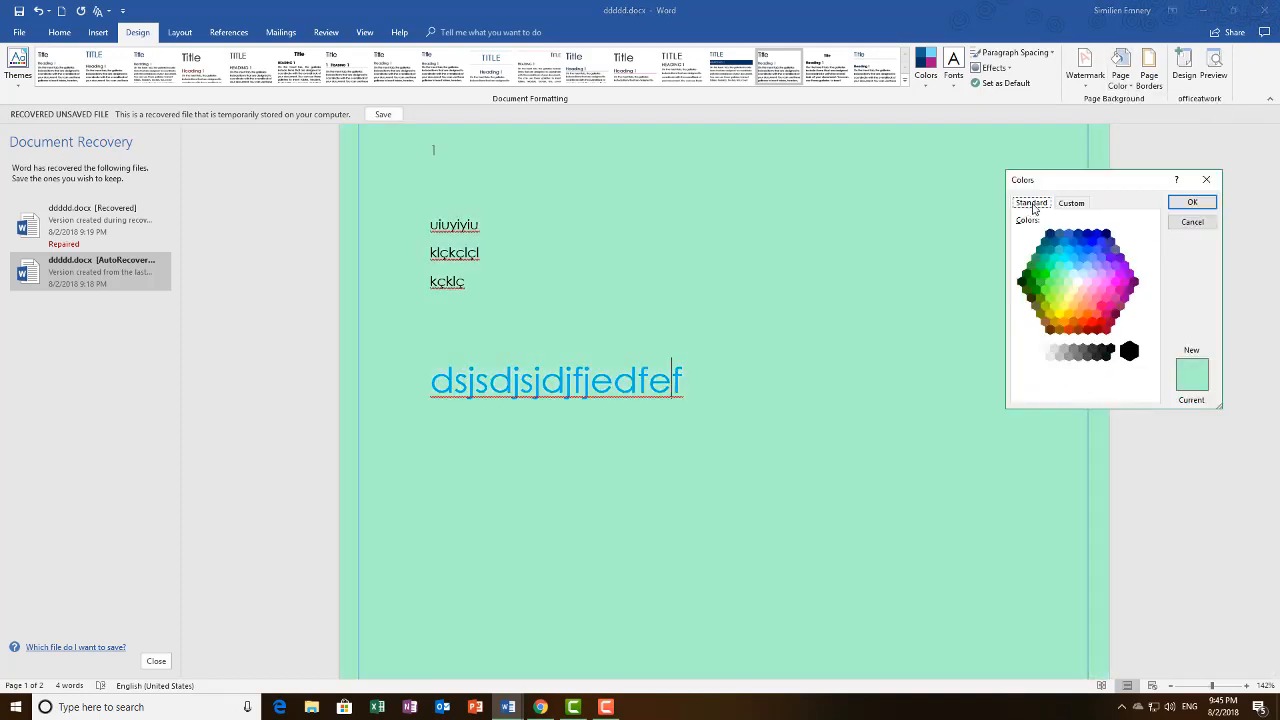
{"action": "left_click", "coordinate": [1059, 323]}
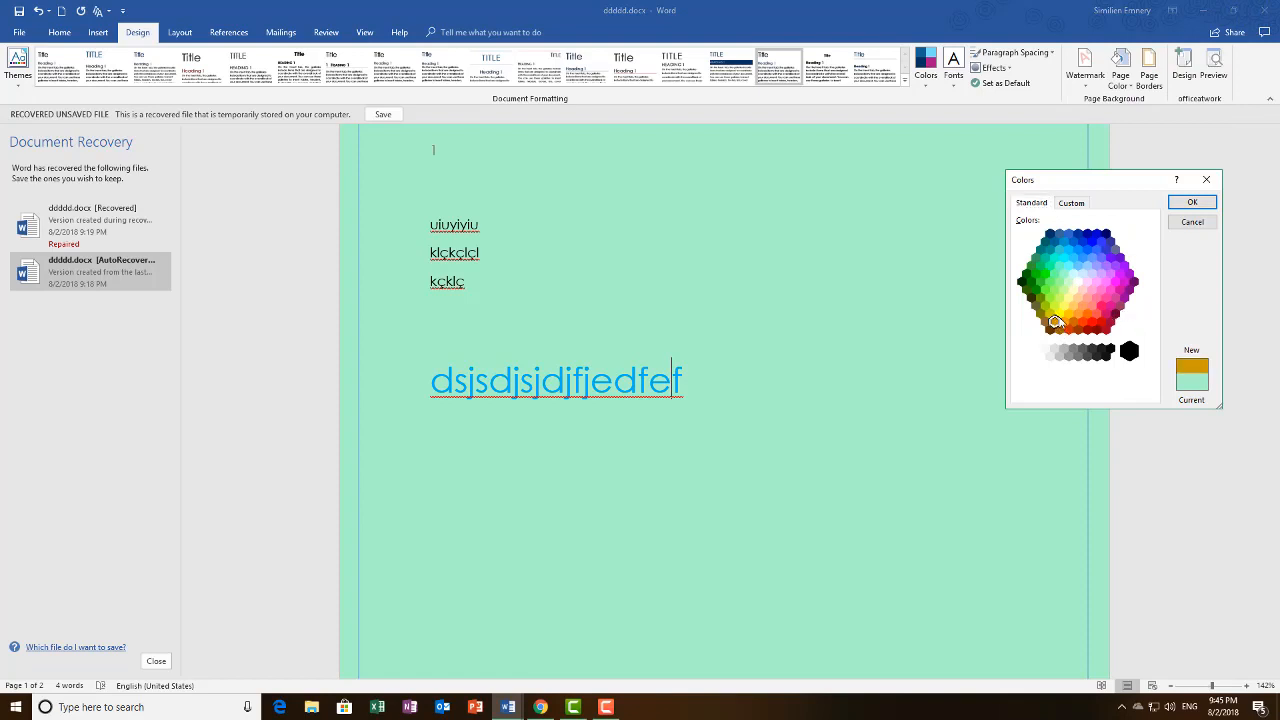
{"action": "left_click", "coordinate": [1064, 307]}
{"action": "left_click", "coordinate": [1079, 266]}
{"action": "left_click", "coordinate": [1100, 258]}
{"action": "left_click", "coordinate": [1119, 290]}
{"action": "left_click", "coordinate": [1068, 205]}
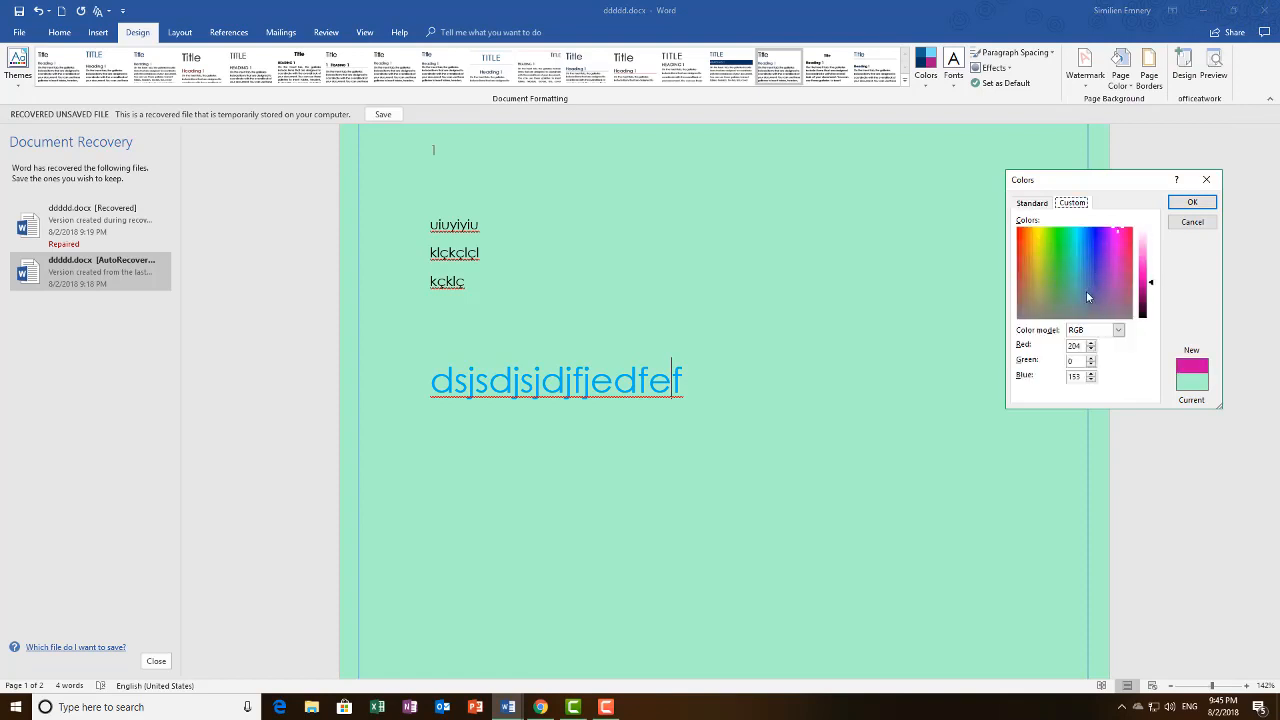
{"action": "left_click", "coordinate": [1192, 222]}
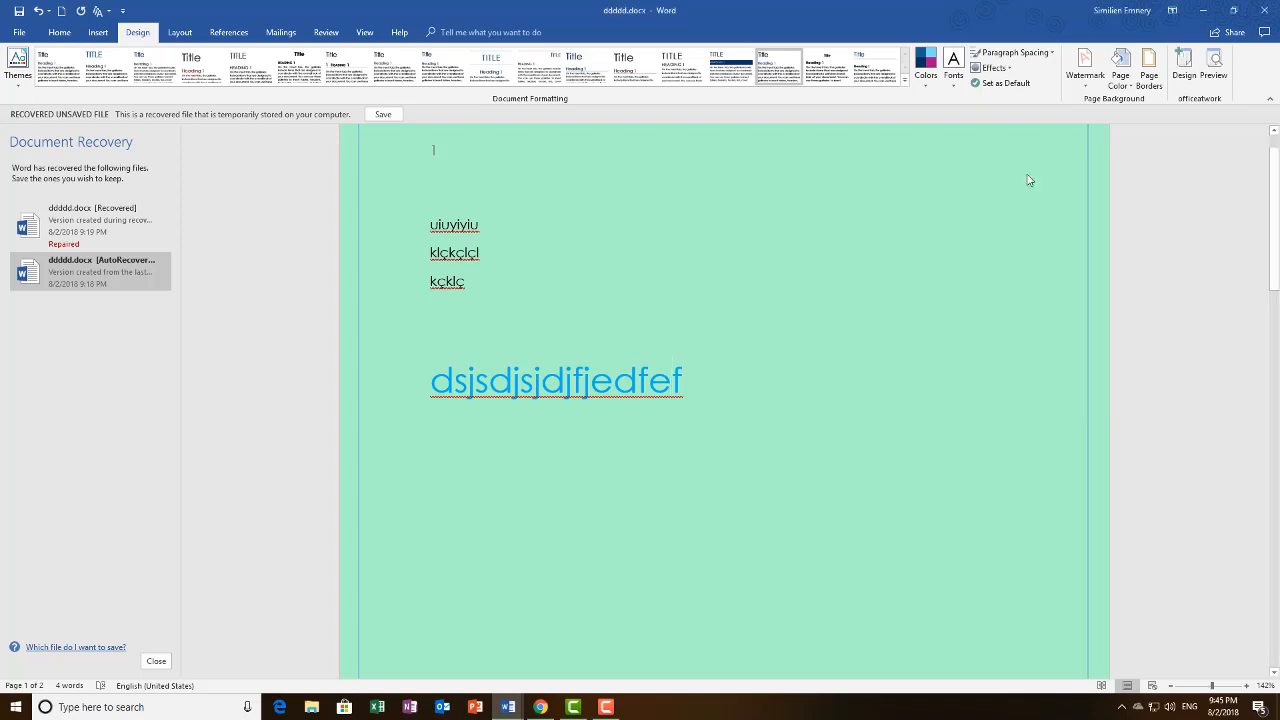
Apply a one-color light green gradient with horizontal shading as the page background.
{"action": "left_click", "coordinate": [1120, 72]}
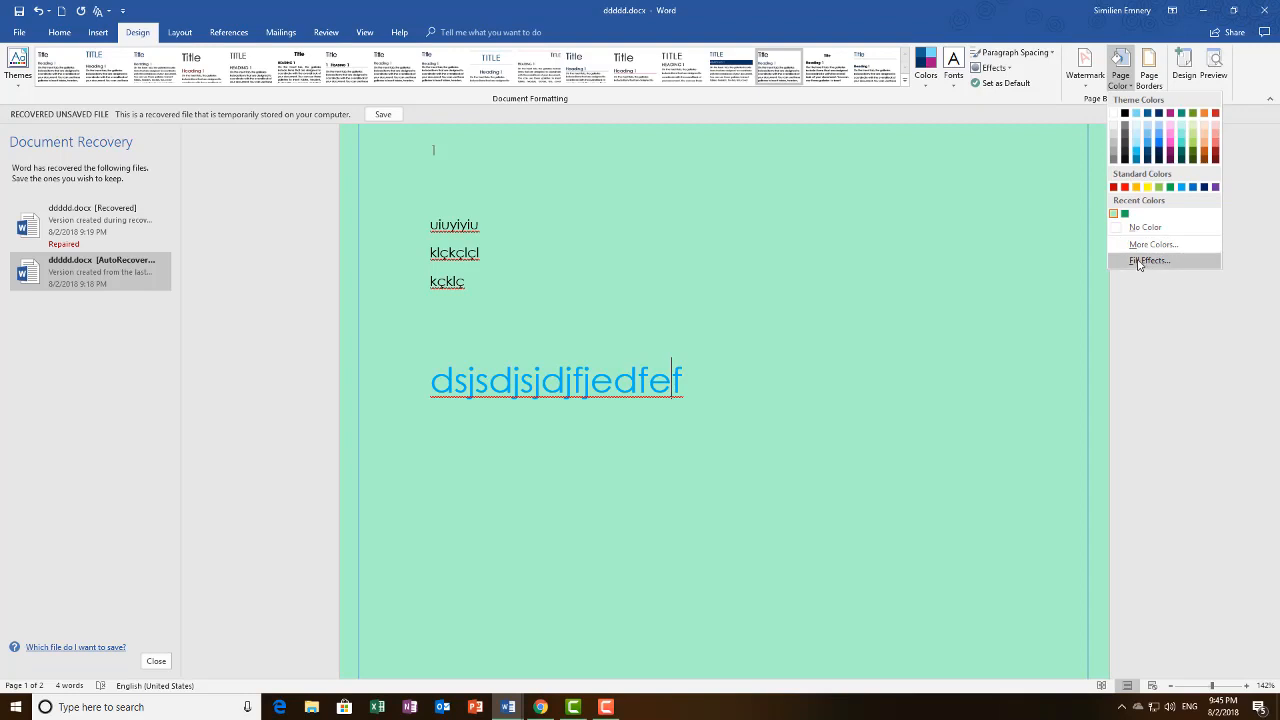
{"action": "left_click", "coordinate": [1150, 261]}
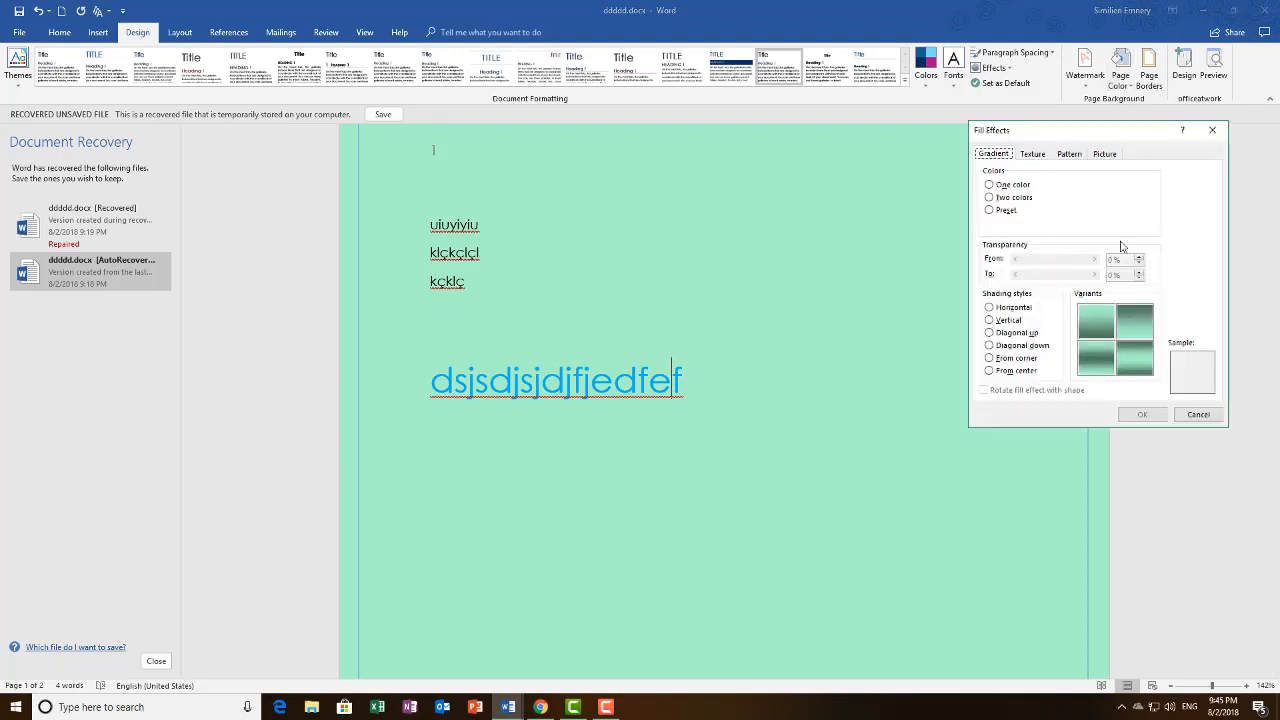
{"action": "mouse_move", "coordinate": [1100, 140]}
{"action": "left_mouse_down"}
{"action": "mouse_move", "coordinate": [1146, 184]}
{"action": "mouse_move", "coordinate": [1135, 161]}
{"action": "left_mouse_up"}
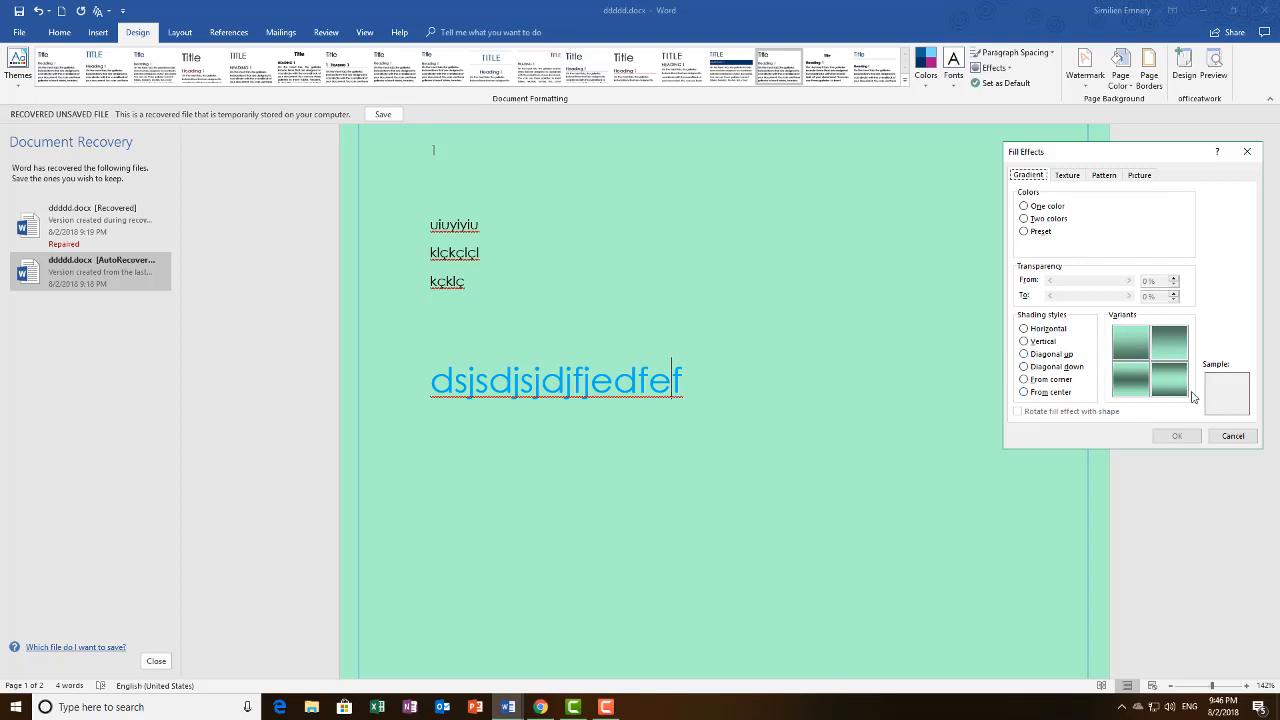
{"action": "left_click", "coordinate": [1138, 348]}
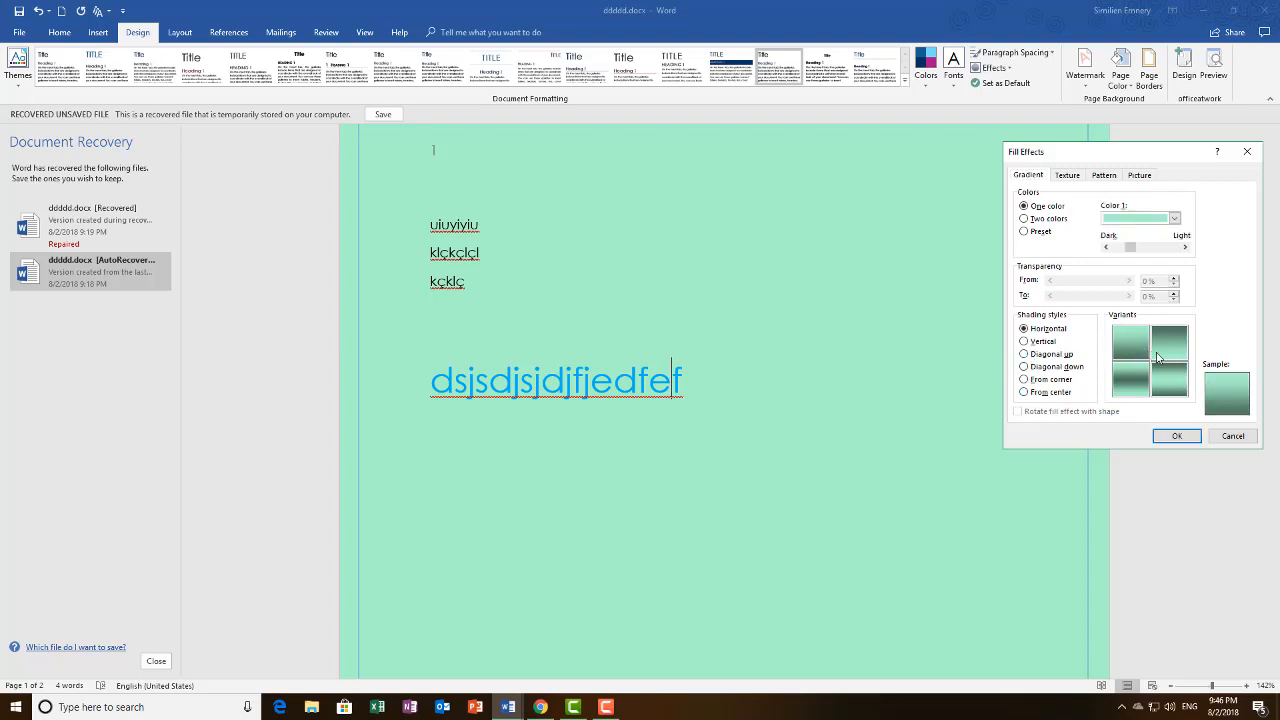
{"action": "left_click", "coordinate": [1177, 436]}
Change the page background gradient to Diagonal up shading, using the variant with a light band between dark ones.
{"action": "scroll", "coordinate": [930, 345], "scroll_direction": "down", "scroll_amount": 3}
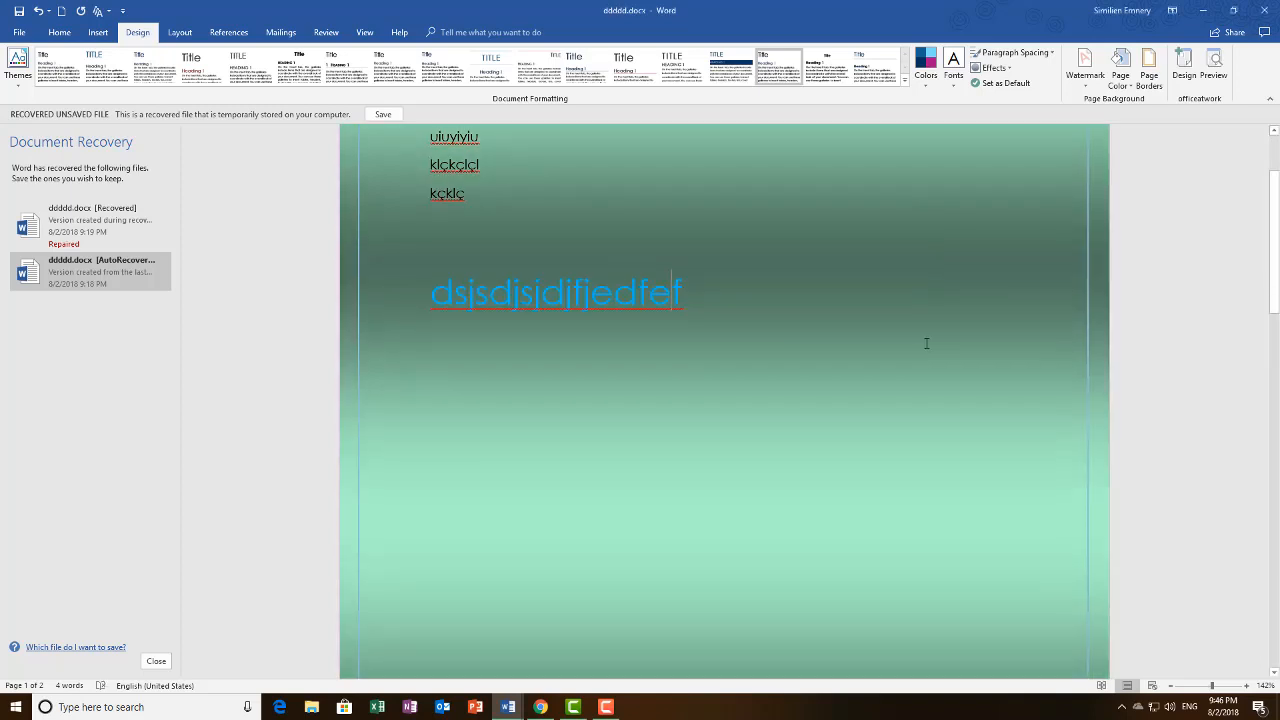
{"action": "scroll", "coordinate": [927, 340], "scroll_direction": "up", "scroll_amount": 4}
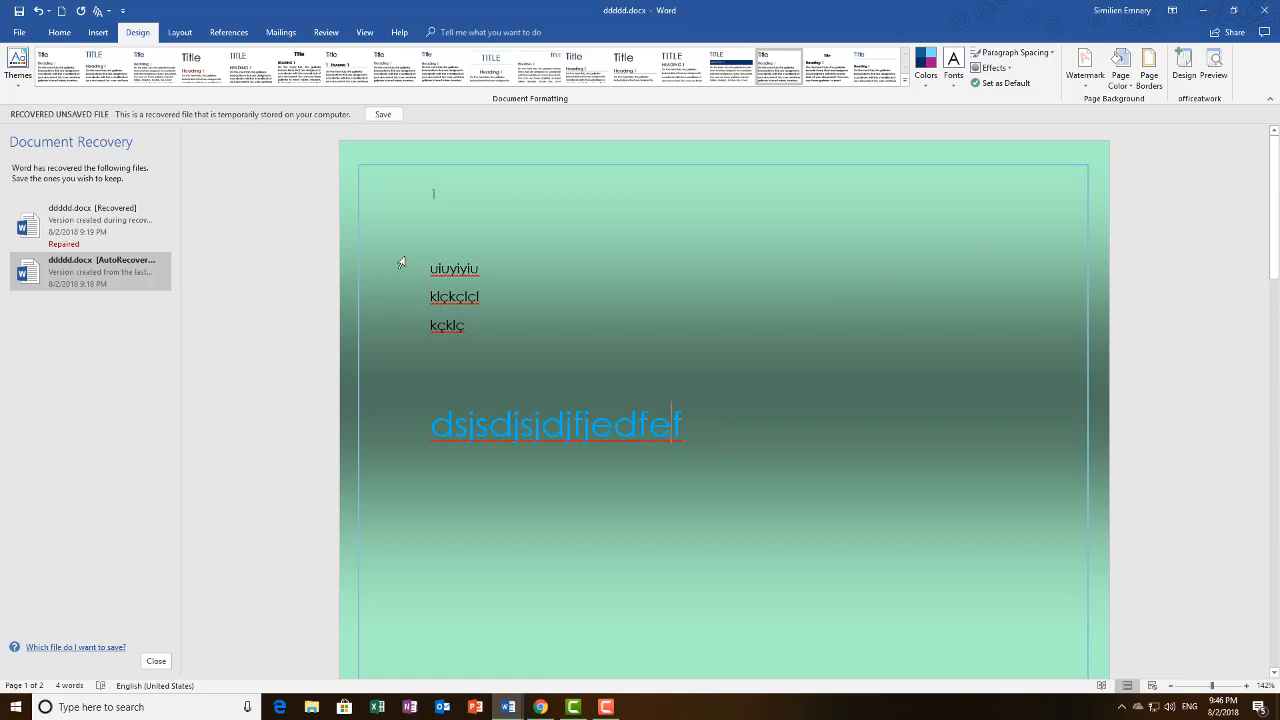
{"action": "left_click", "coordinate": [1124, 88]}
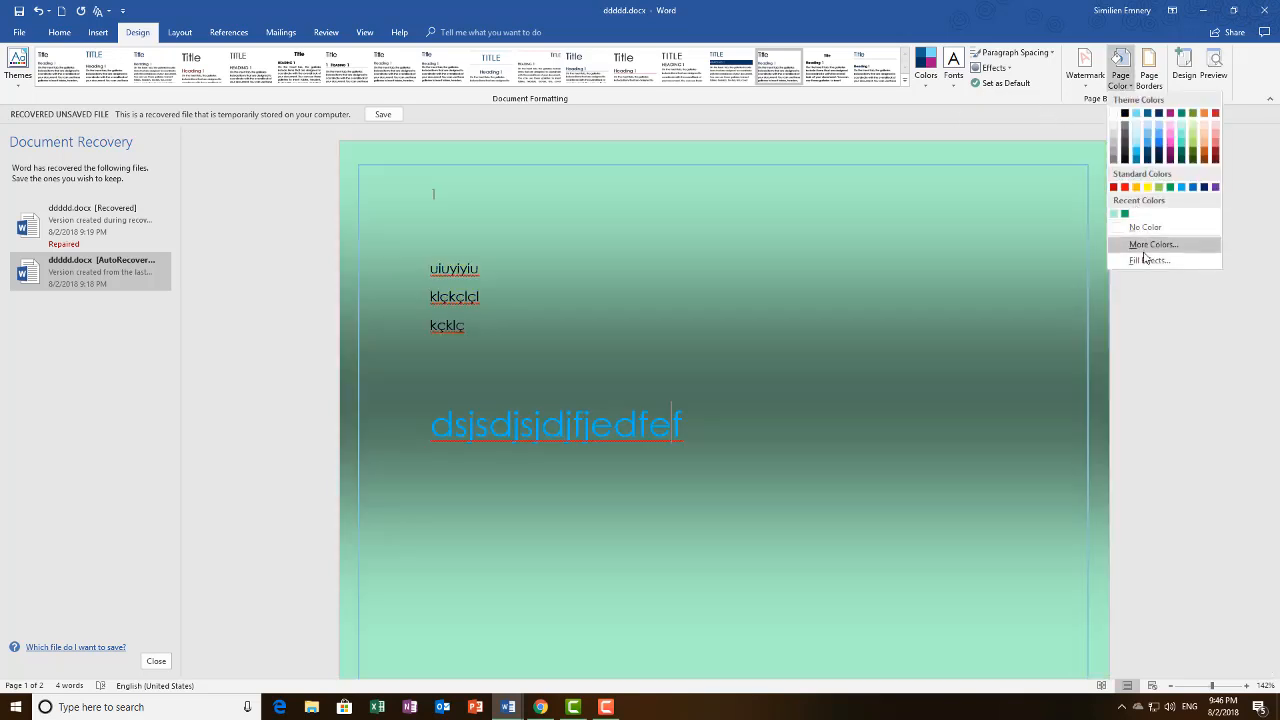
{"action": "left_click", "coordinate": [1148, 260]}
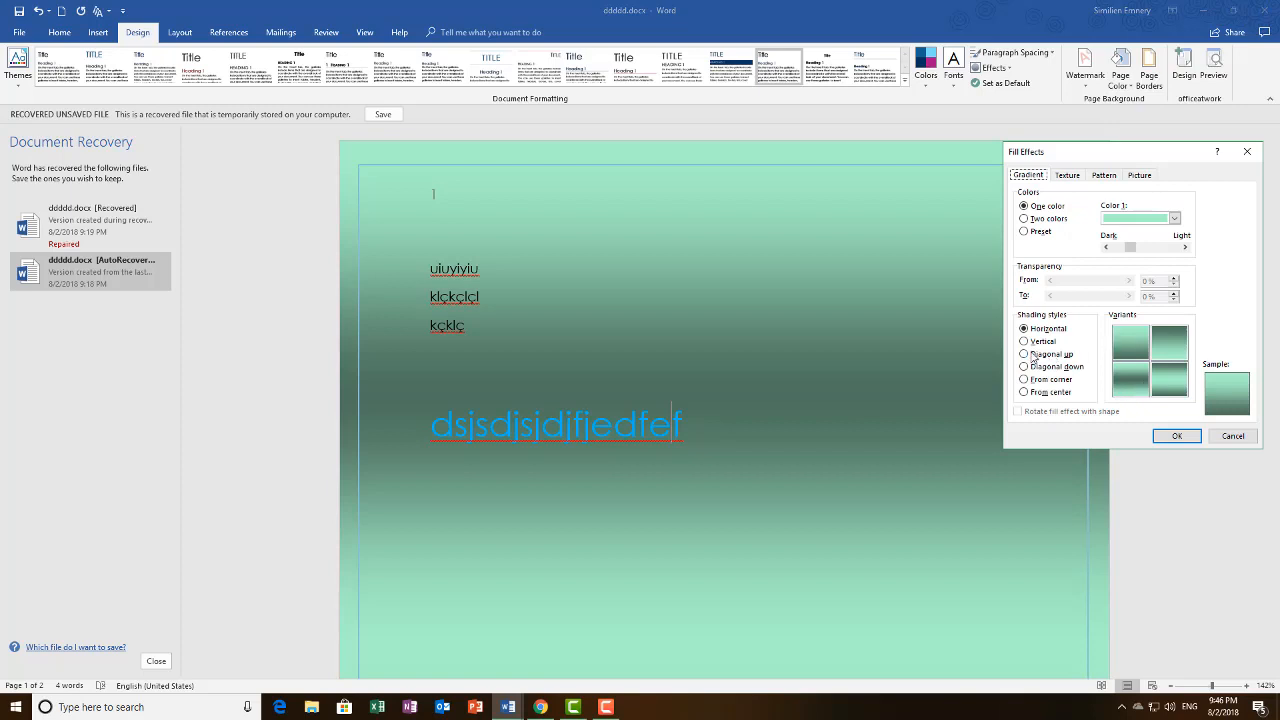
{"action": "left_click", "coordinate": [1037, 358]}
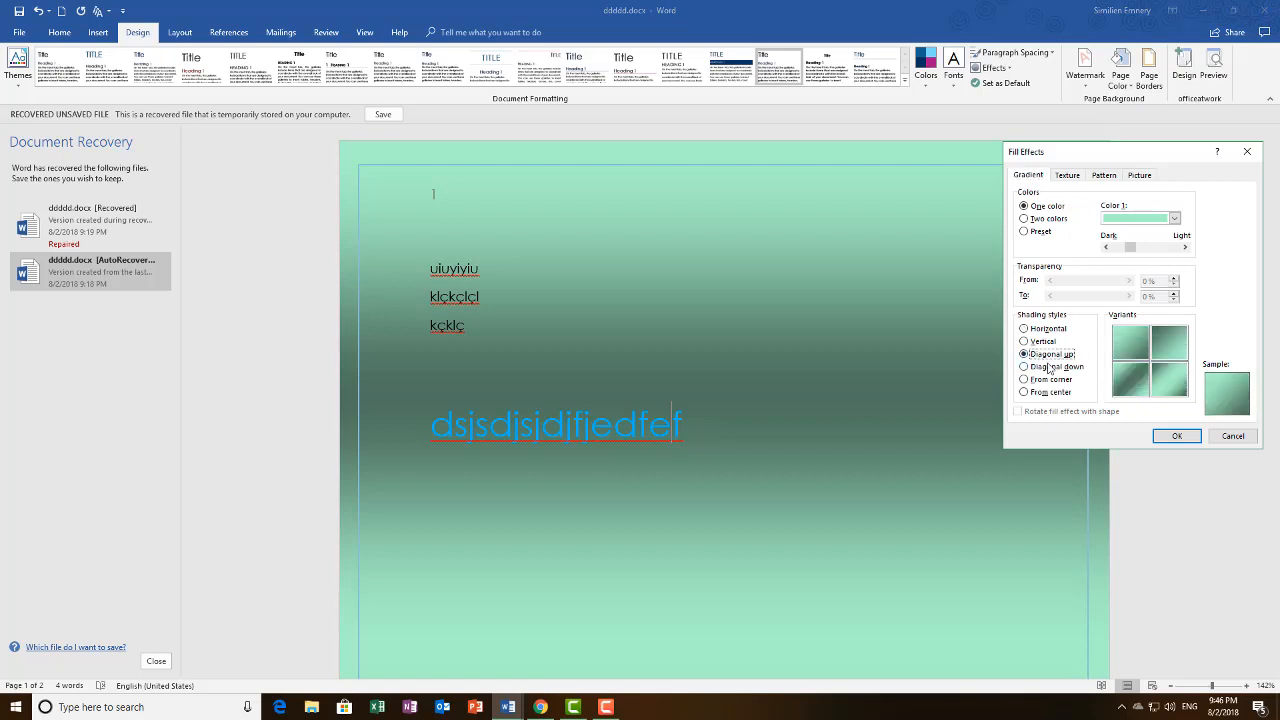
{"action": "left_click", "coordinate": [1132, 381]}
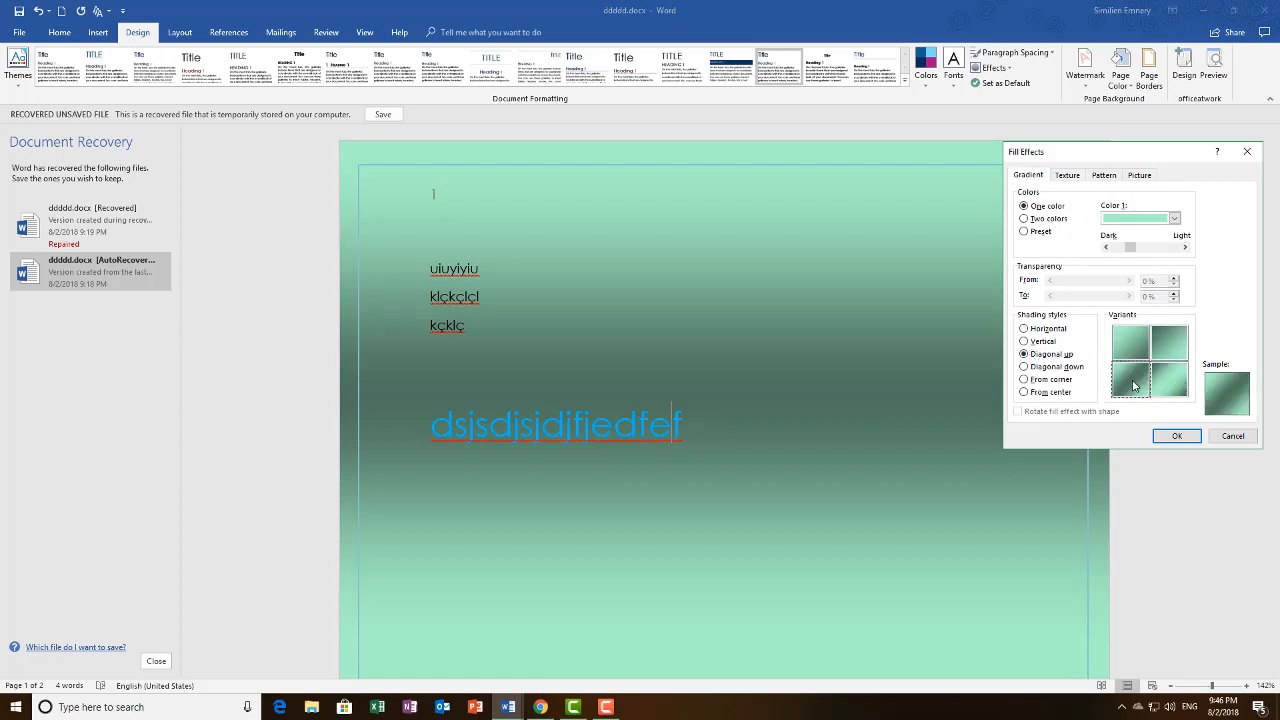
{"action": "left_click", "coordinate": [1178, 437]}
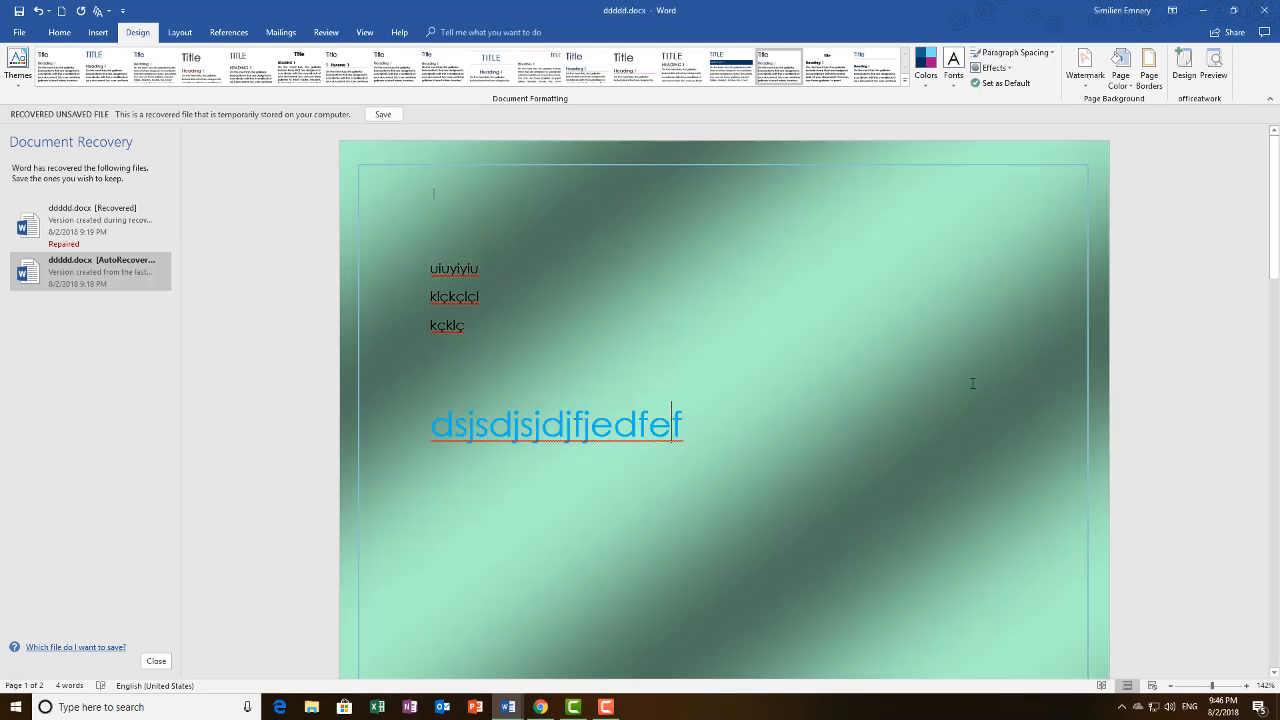
Change the page background gradient to From corner shading, with the light green starting in the upper-left corner.
{"action": "left_click", "coordinate": [1120, 78]}
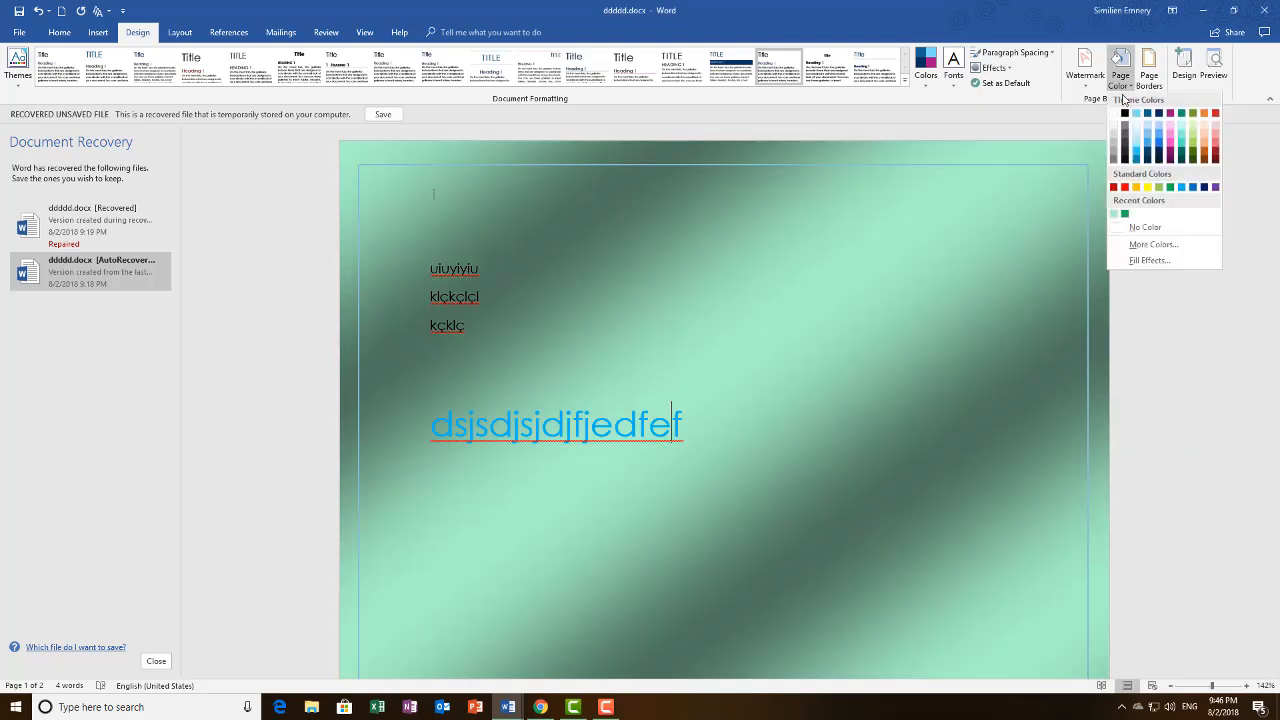
{"action": "left_click", "coordinate": [1154, 262]}
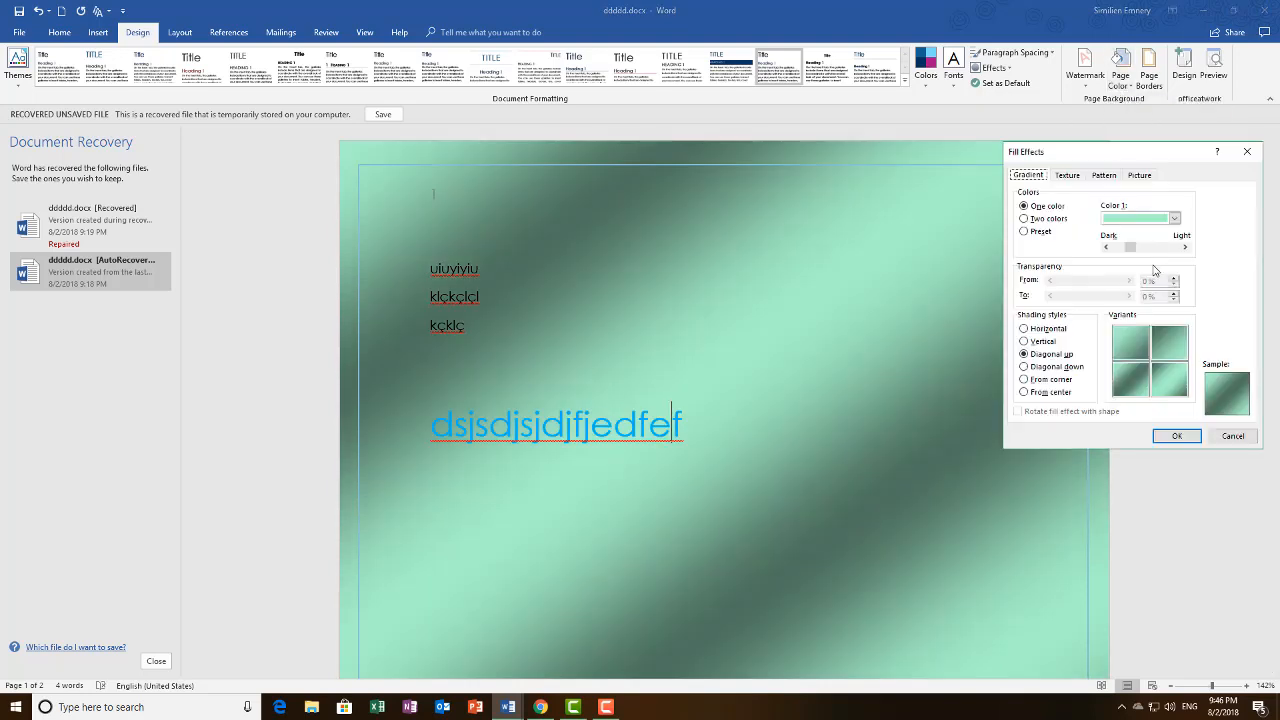
{"action": "left_click", "coordinate": [1026, 381]}
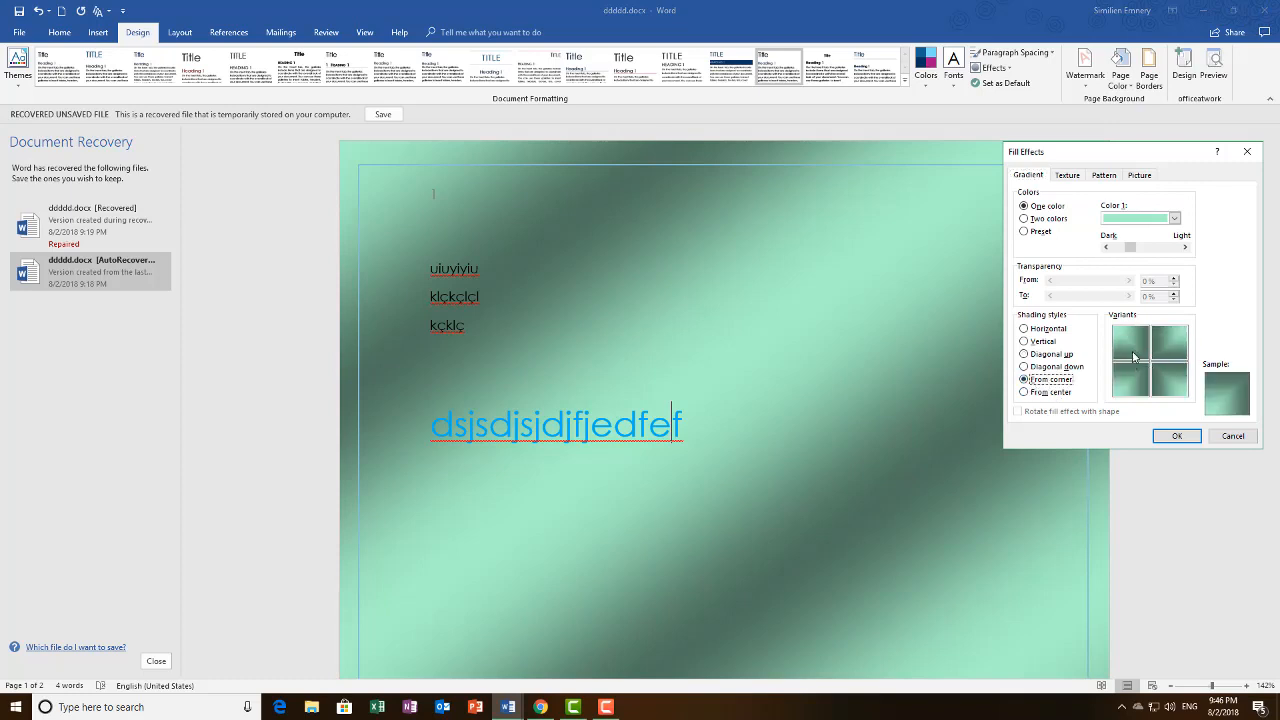
{"action": "left_click", "coordinate": [1134, 356]}
{"action": "left_click", "coordinate": [1175, 437]}
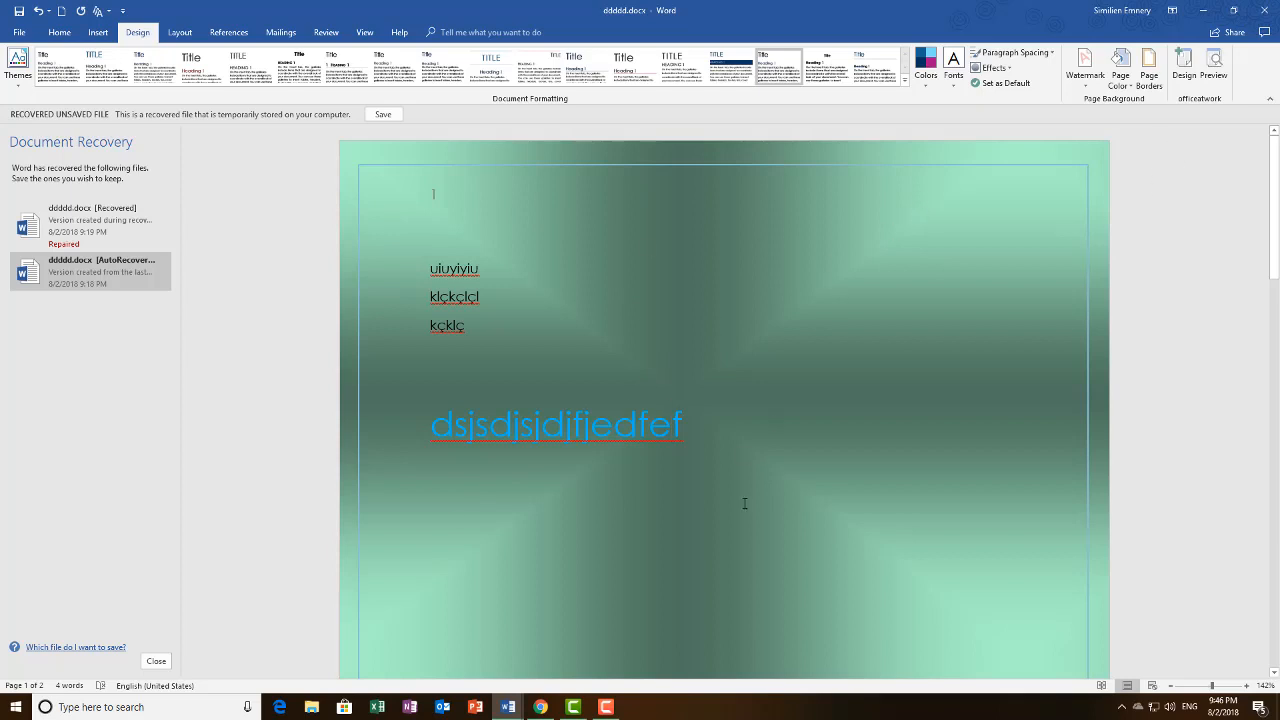
Show both pages side by side and change the page background gradient to From center shading.
{"action": "scroll", "coordinate": [774, 428], "scroll_direction": "down", "scroll_amount": 3}
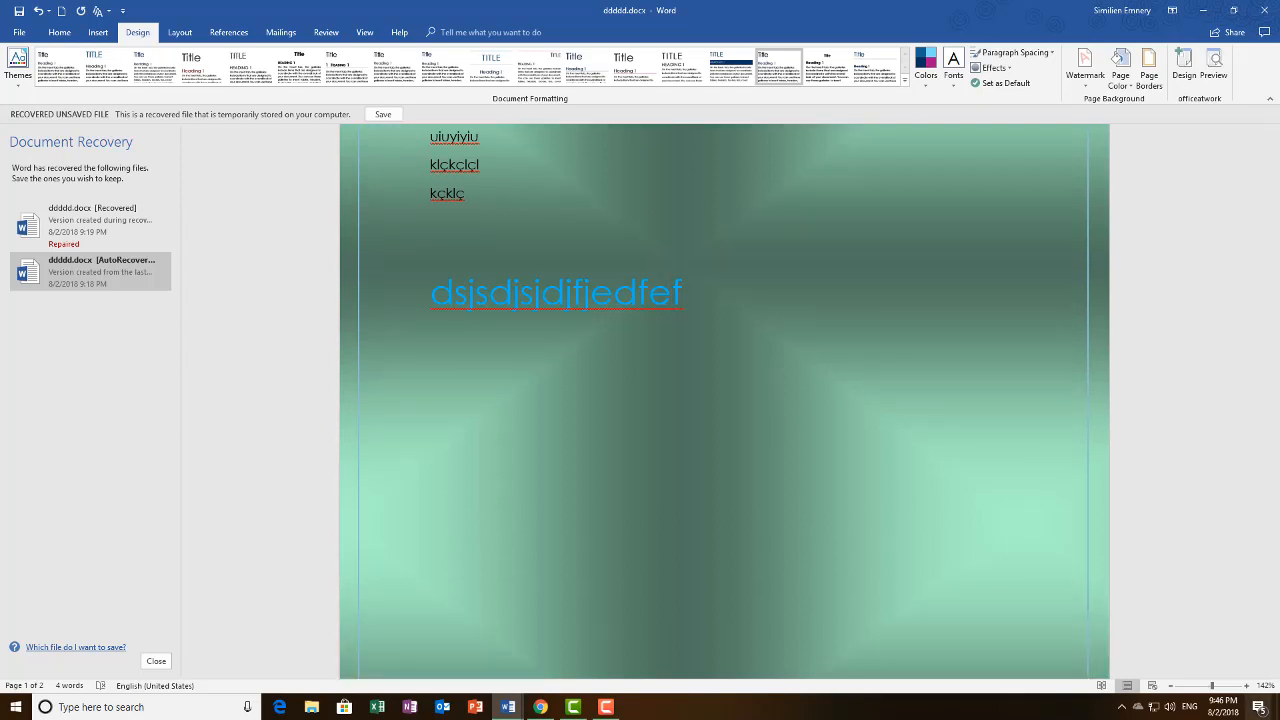
{"action": "scroll", "coordinate": [1102, 570], "scroll_direction": "down", "scroll_amount": 11}
{"action": "scroll", "coordinate": [1102, 572], "scroll_direction": "up", "scroll_amount": 4}
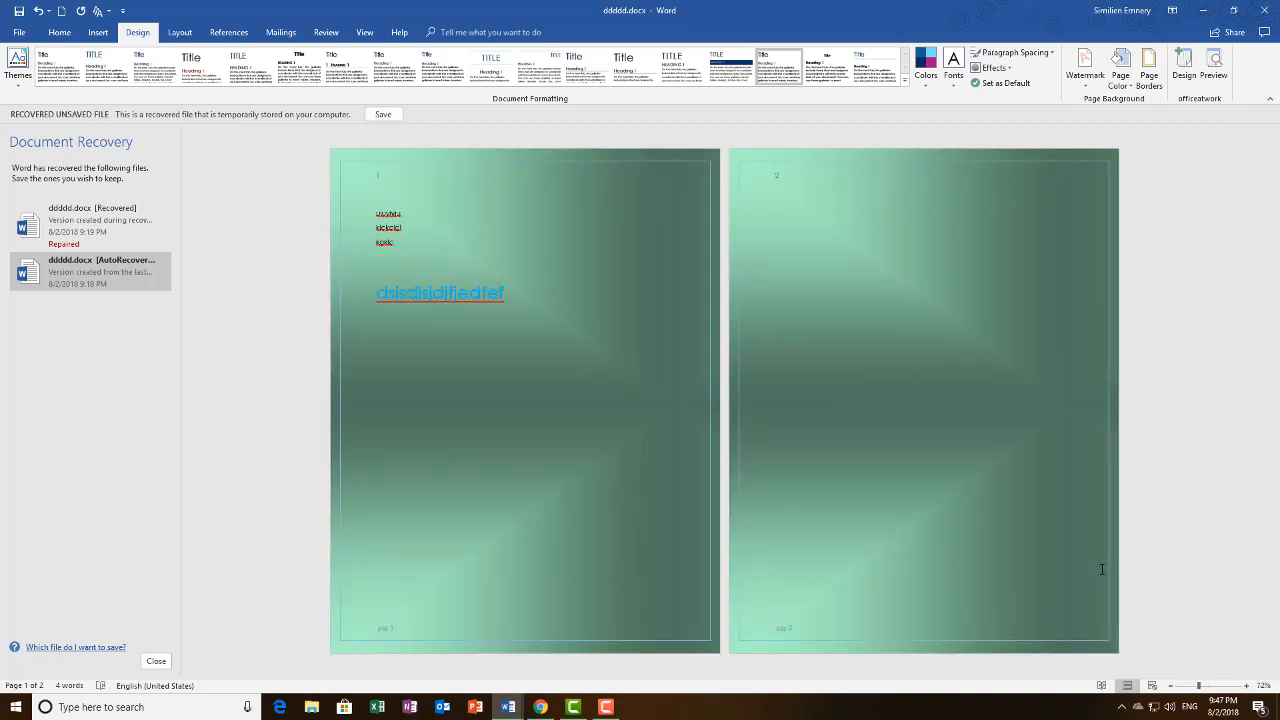
{"action": "scroll", "coordinate": [1102, 569], "scroll_direction": "up", "scroll_amount": 1}
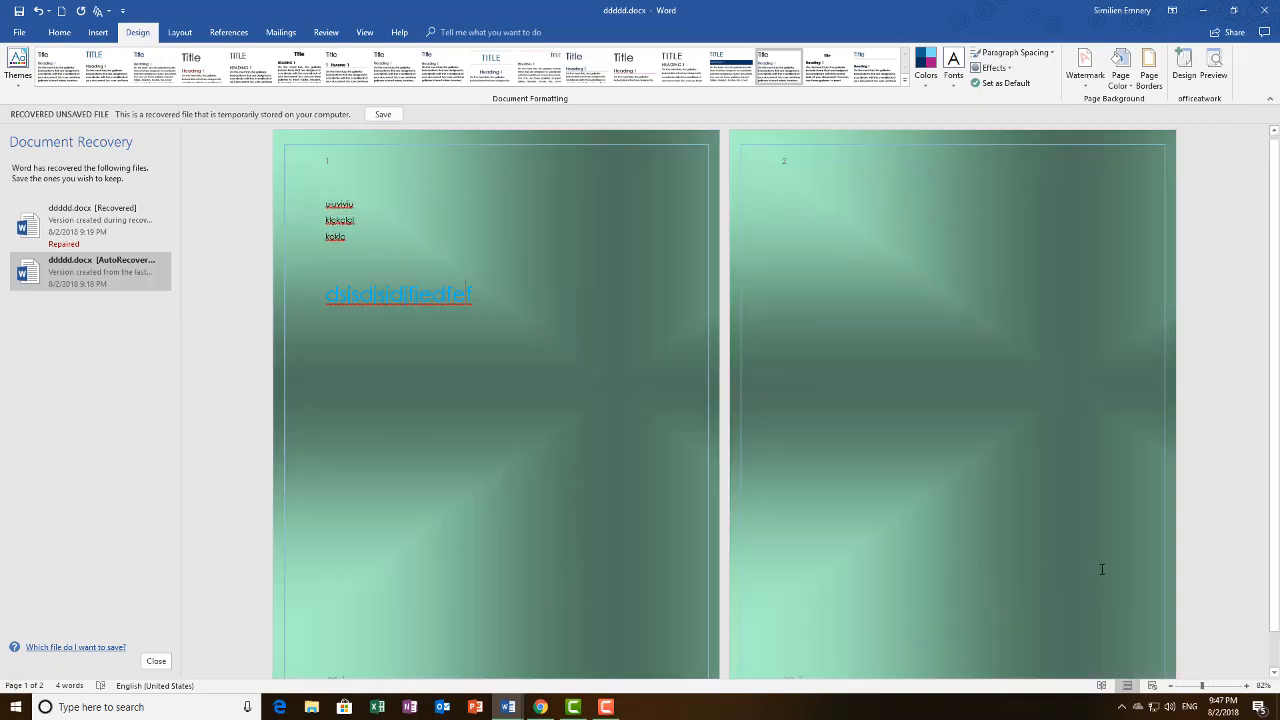
{"action": "scroll", "coordinate": [1102, 569], "scroll_direction": "down", "scroll_amount": 1}
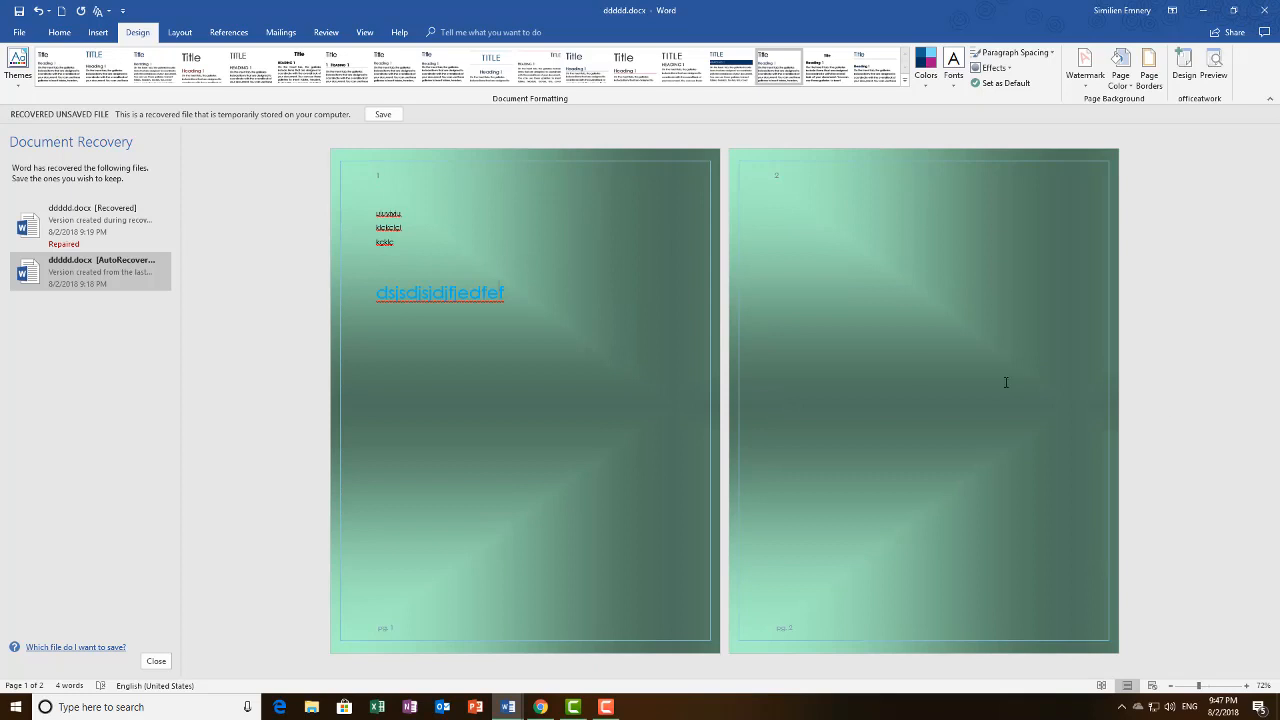
{"action": "left_click", "coordinate": [1121, 80]}
{"action": "left_click", "coordinate": [1148, 260]}
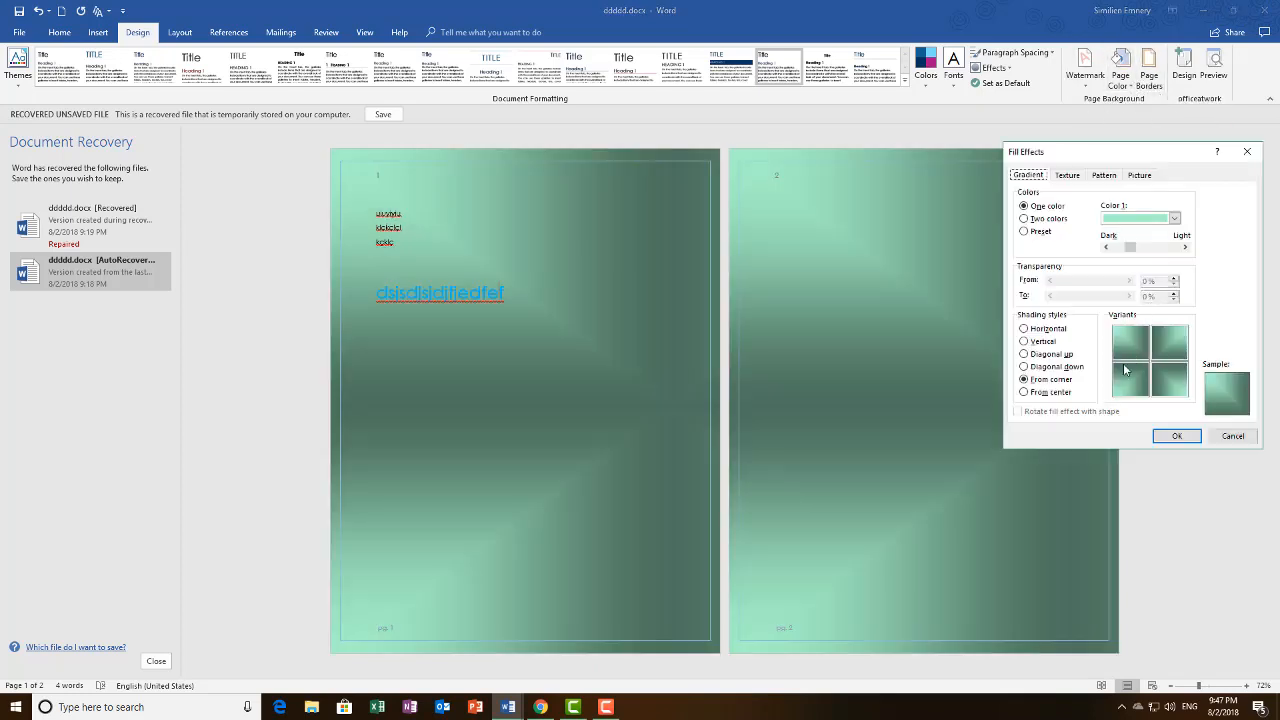
{"action": "left_click", "coordinate": [1059, 398]}
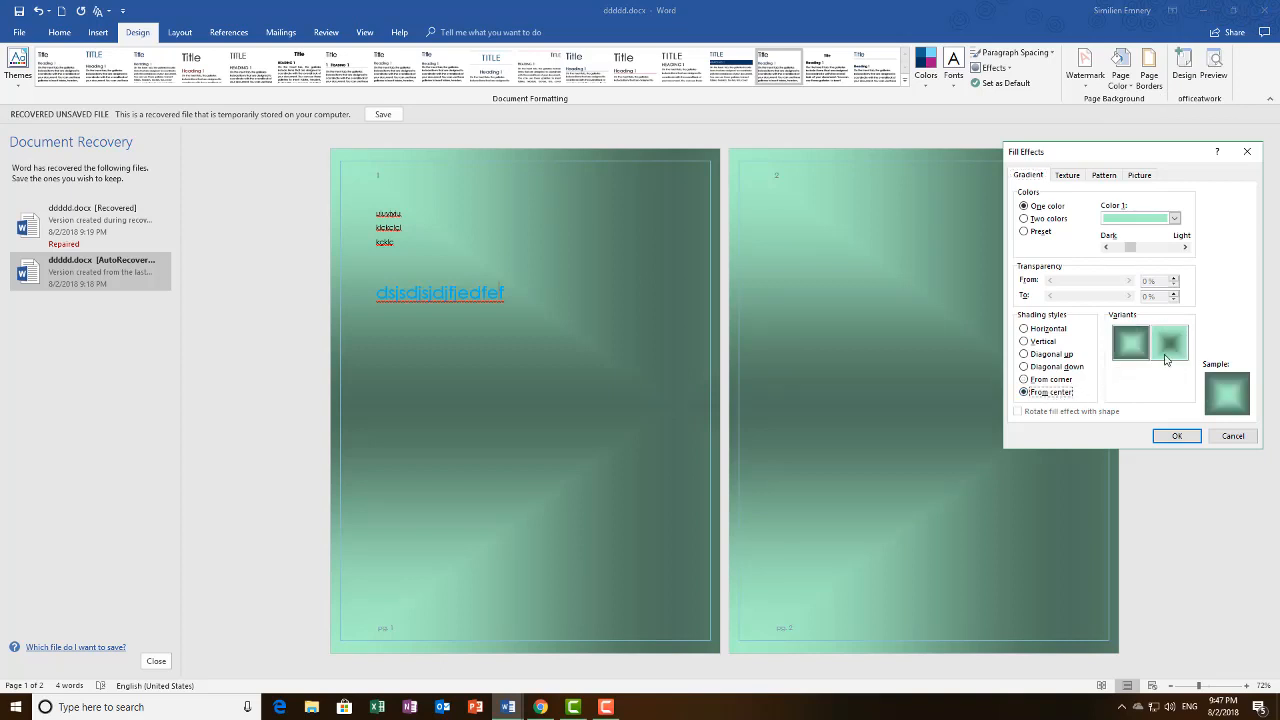
{"action": "left_click", "coordinate": [1171, 345]}
{"action": "left_click", "coordinate": [1176, 436]}
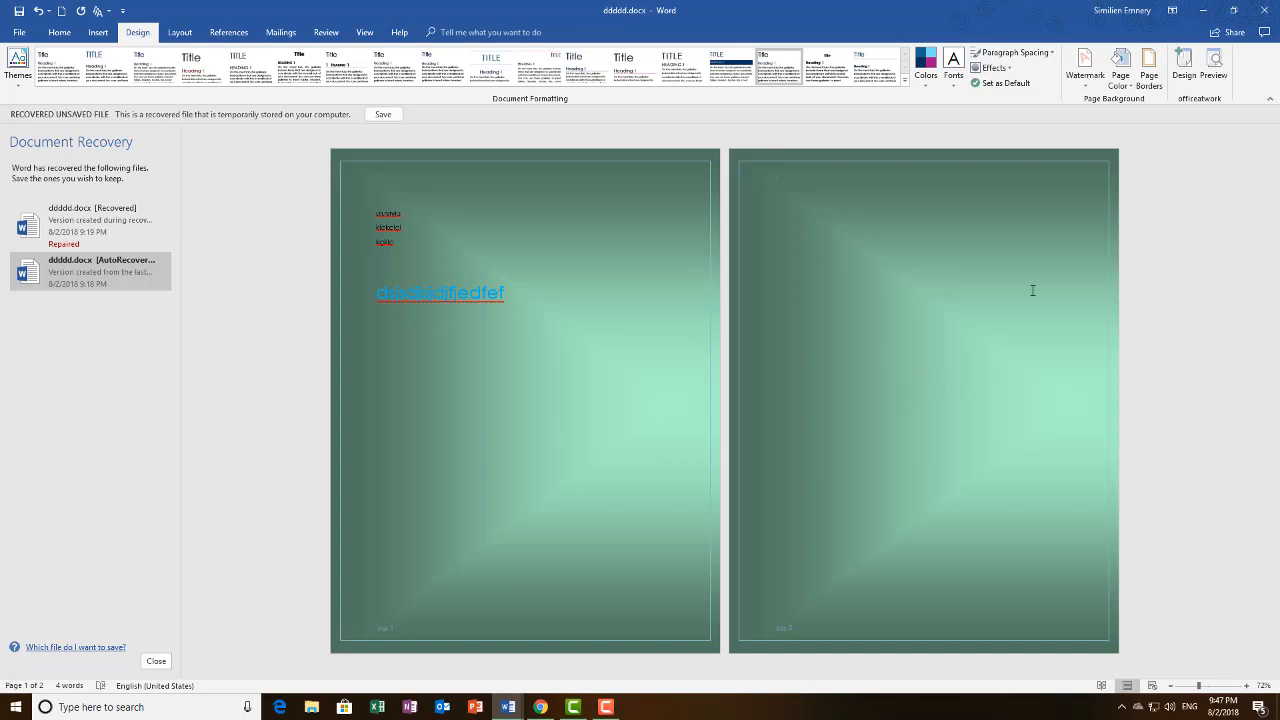
Change the page background gradient to Vertical shading, running from dark to light green across the page.
{"action": "left_click", "coordinate": [1118, 80]}
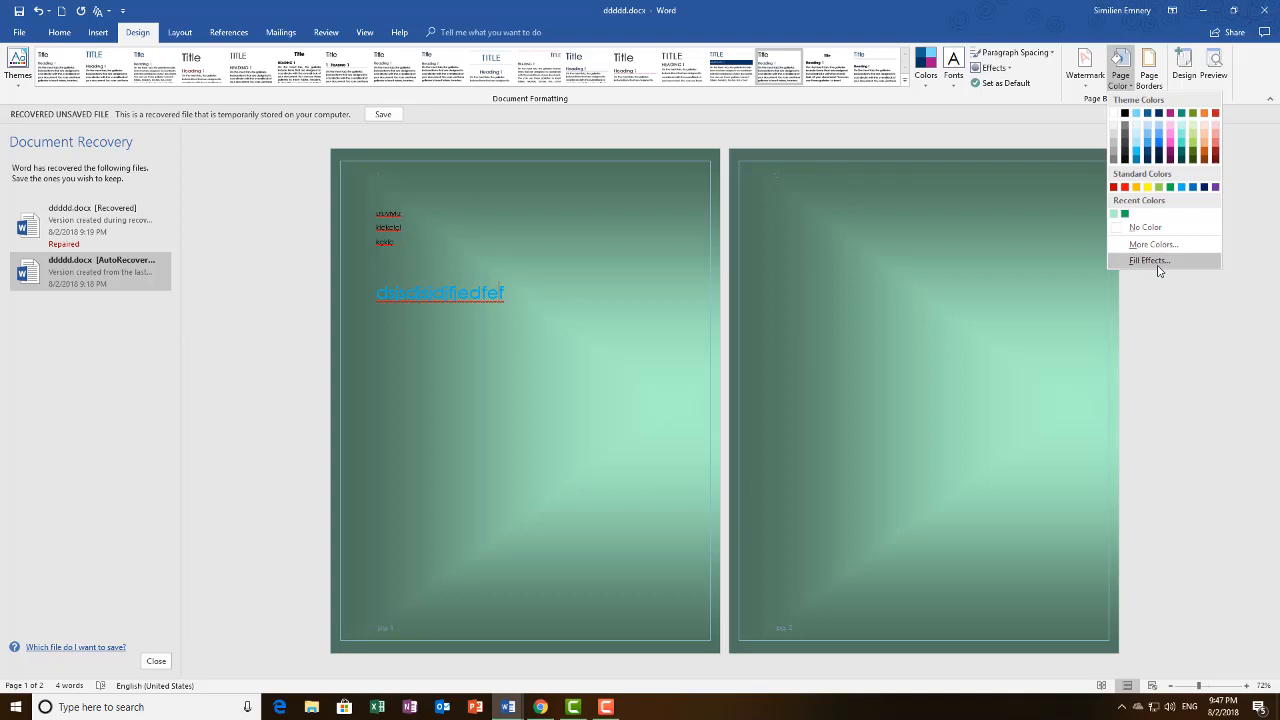
{"action": "left_click", "coordinate": [1150, 260]}
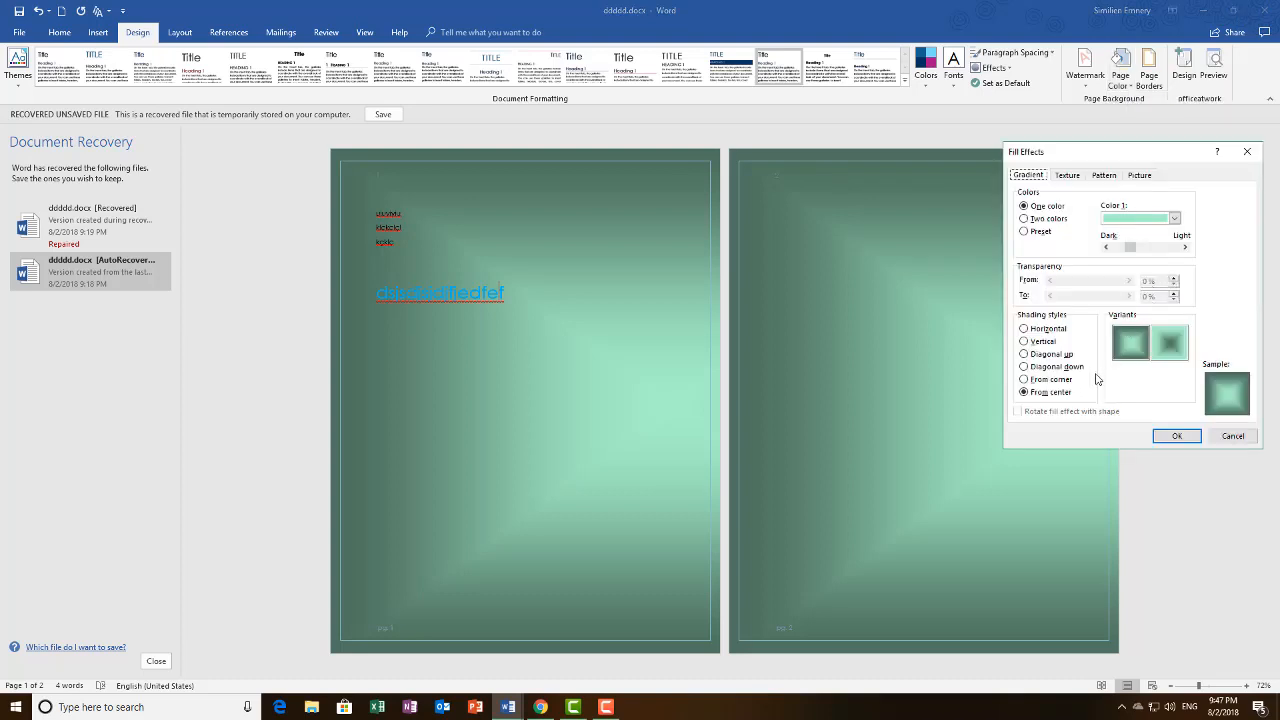
{"action": "left_click", "coordinate": [1038, 342]}
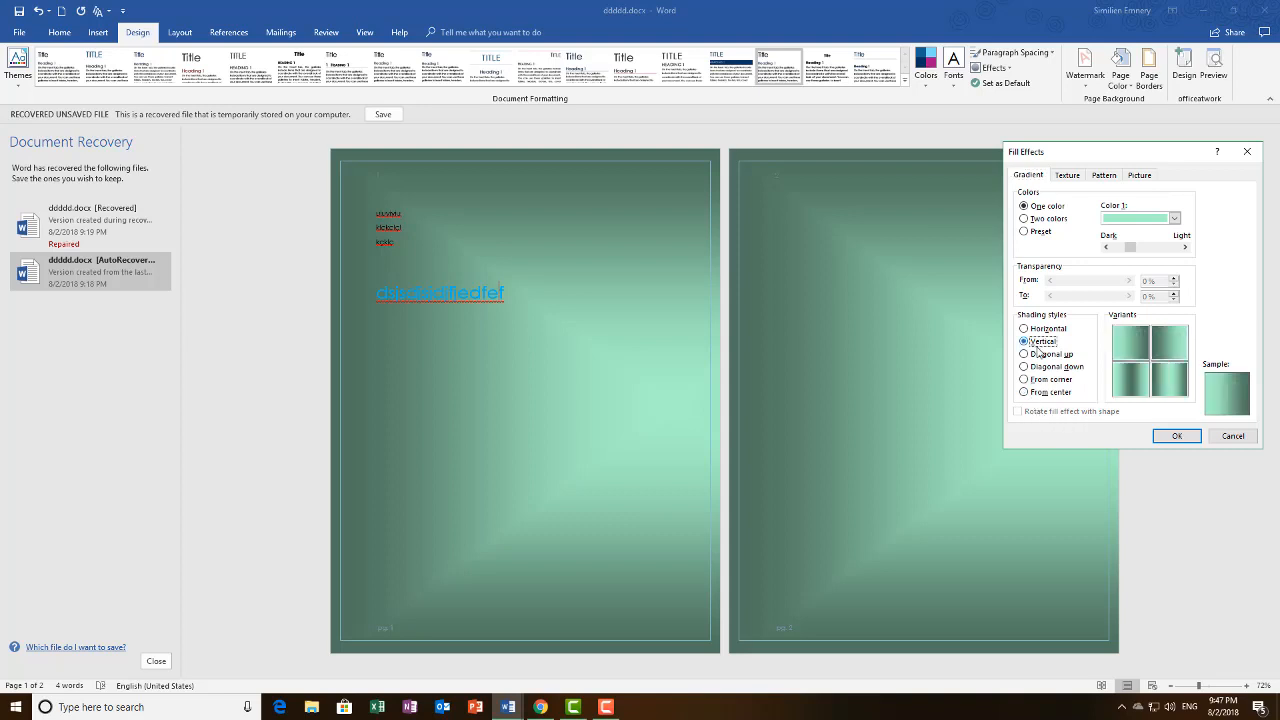
{"action": "left_click", "coordinate": [1165, 380]}
{"action": "left_click", "coordinate": [1177, 436]}
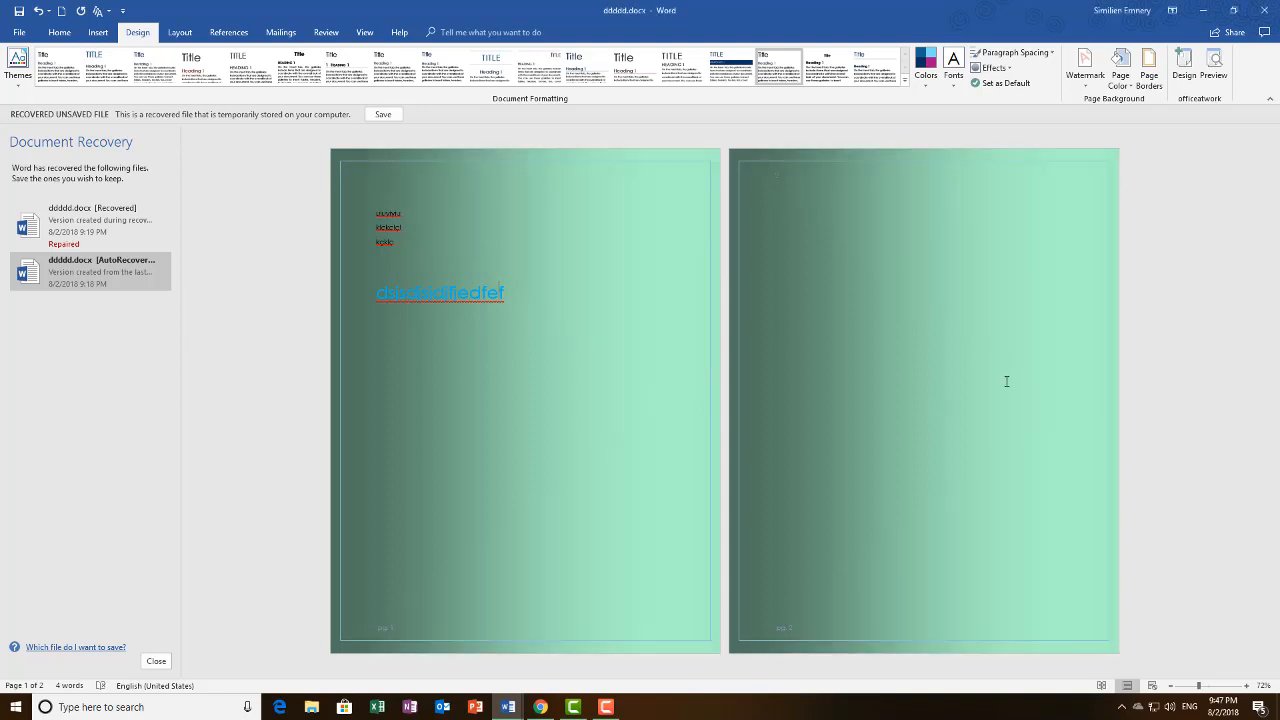
Change the page background gradient to From corner shading, using the variant with the light green in the lower-right corner.
{"action": "left_click", "coordinate": [1120, 75]}
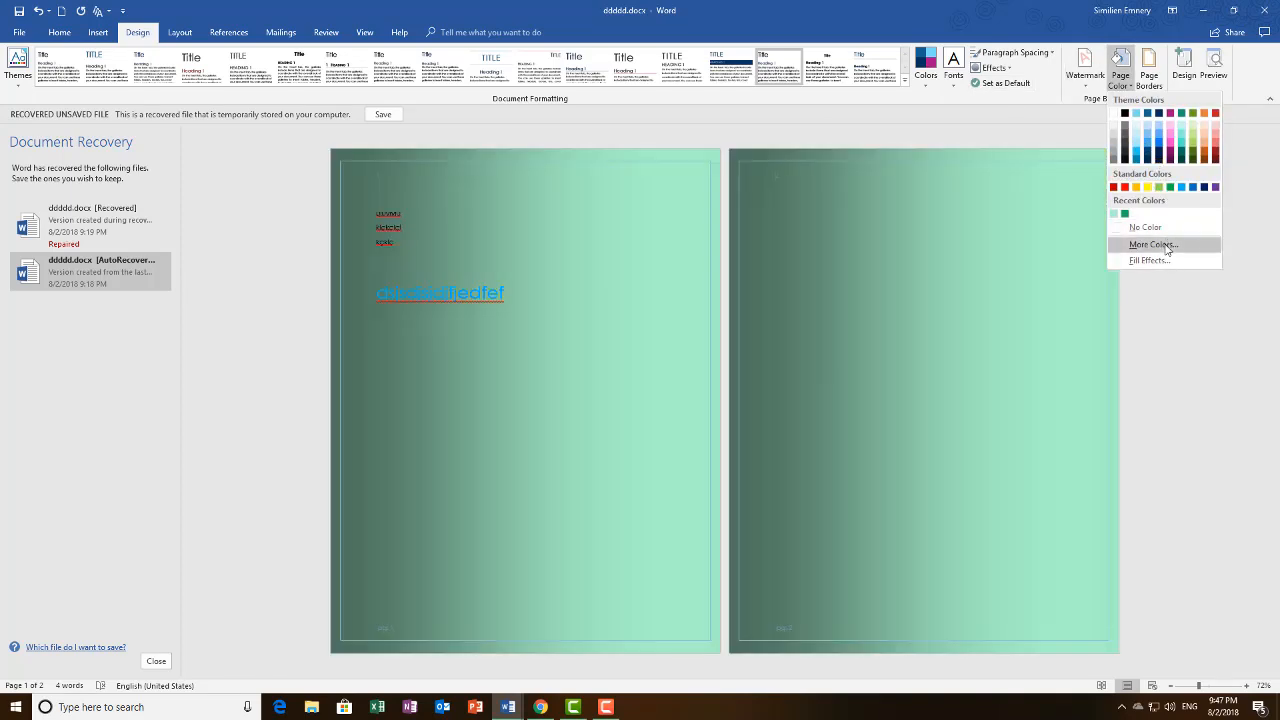
{"action": "left_click", "coordinate": [1163, 259]}
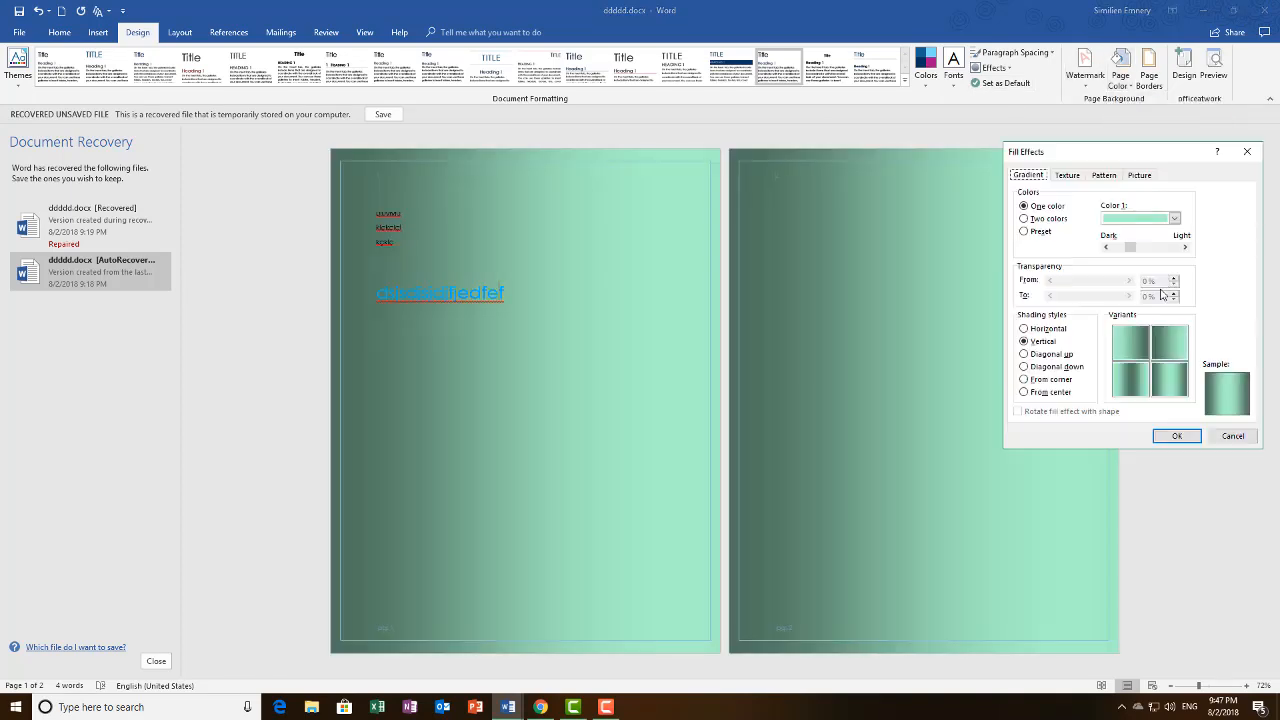
{"action": "left_click", "coordinate": [1058, 367]}
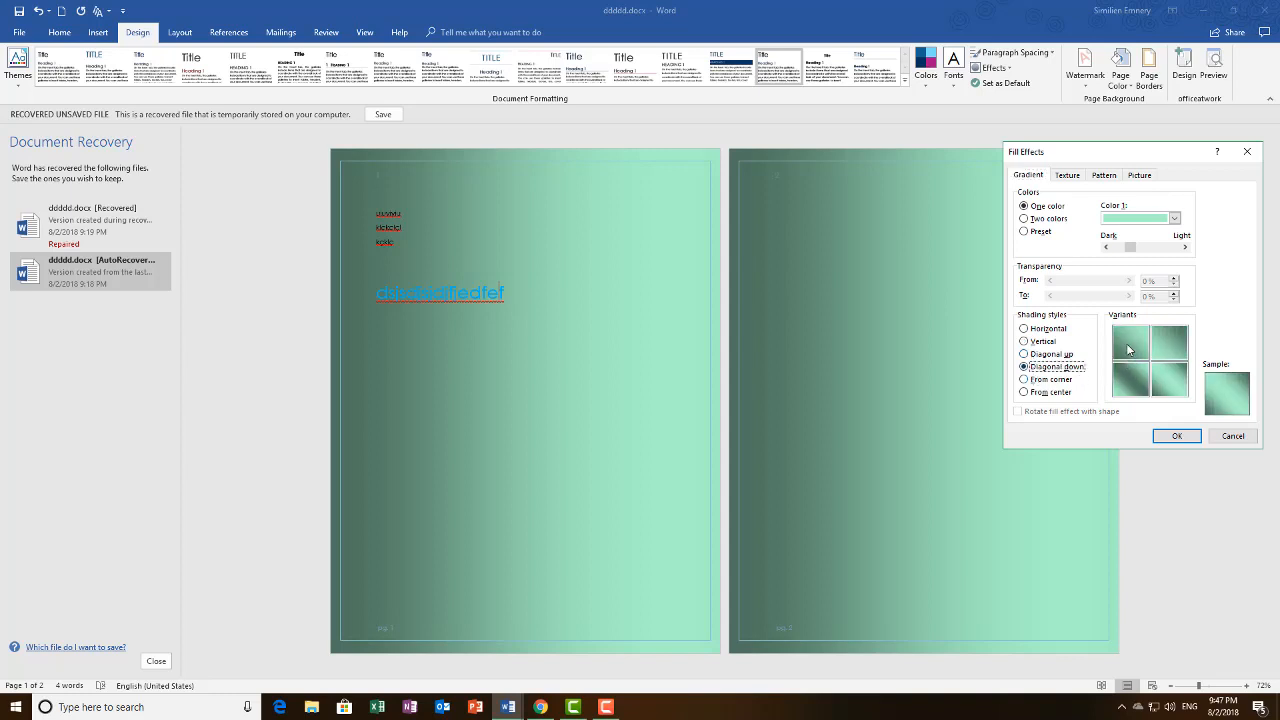
{"action": "left_click", "coordinate": [1049, 356]}
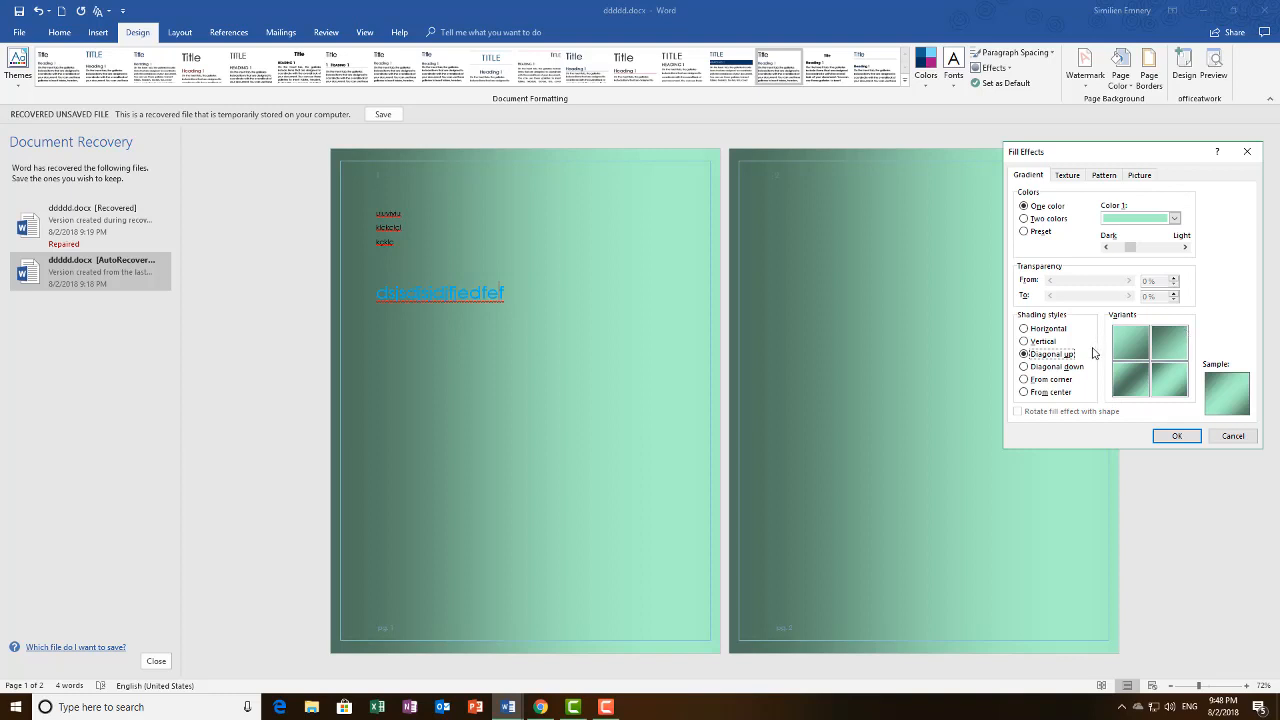
{"action": "left_click", "coordinate": [1057, 368]}
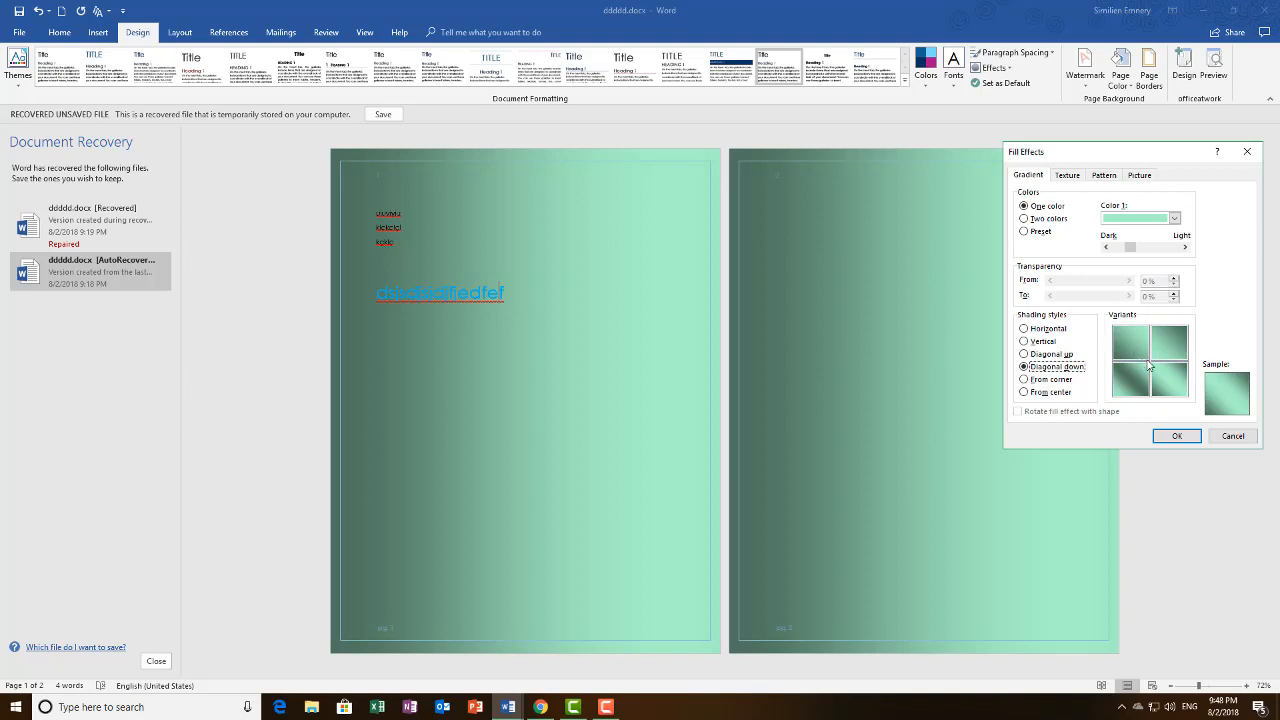
{"action": "left_click", "coordinate": [1030, 380]}
{"action": "left_click", "coordinate": [1170, 386]}
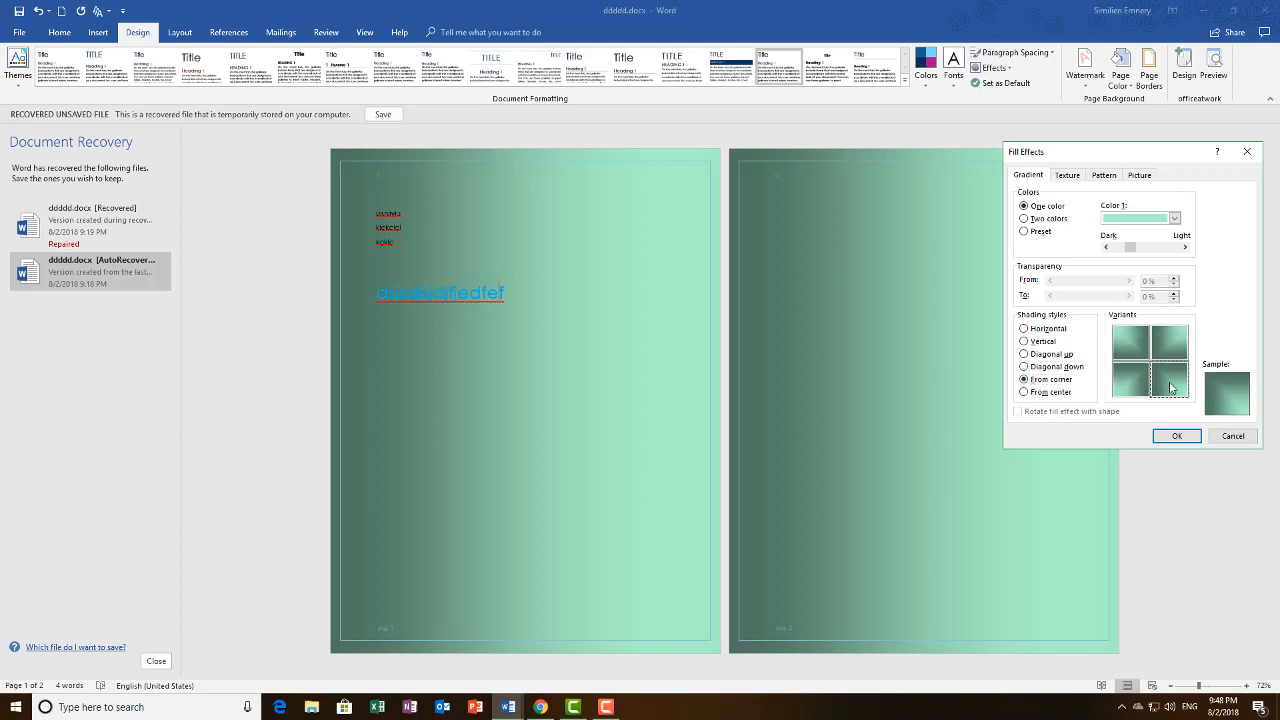
{"action": "left_click", "coordinate": [1176, 436]}
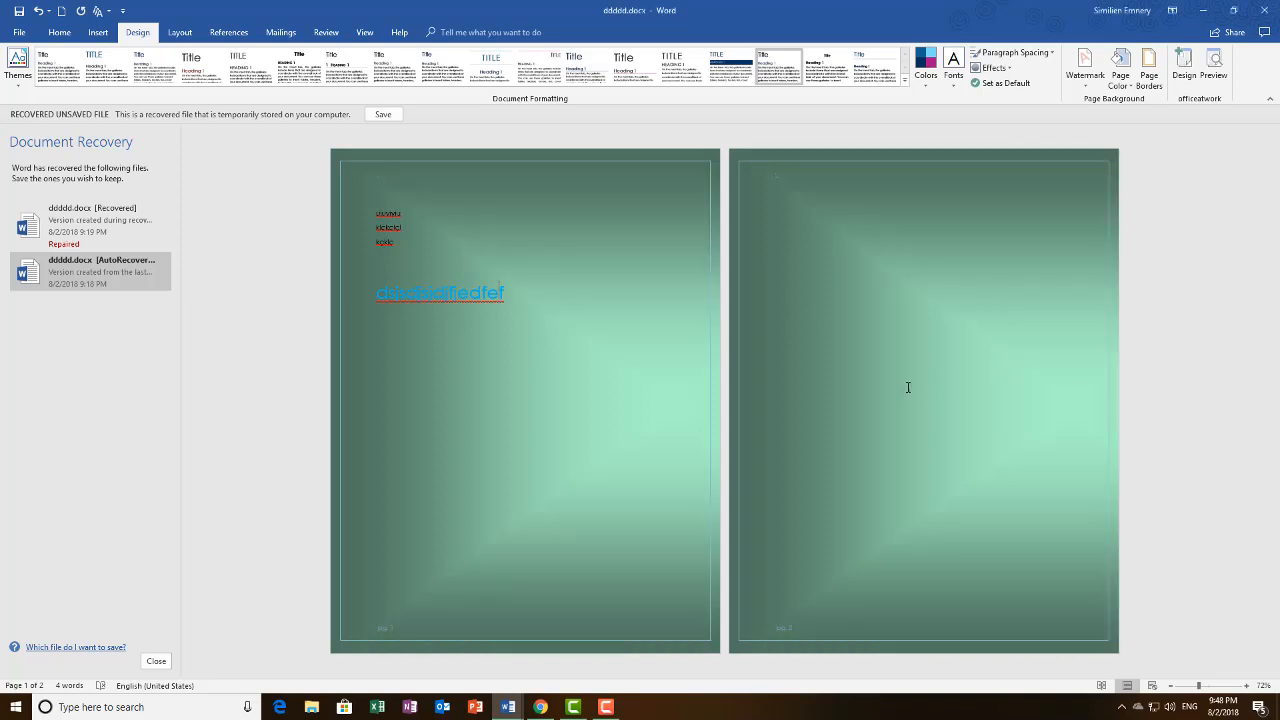
{"action": "left_click", "coordinate": [1130, 88]}
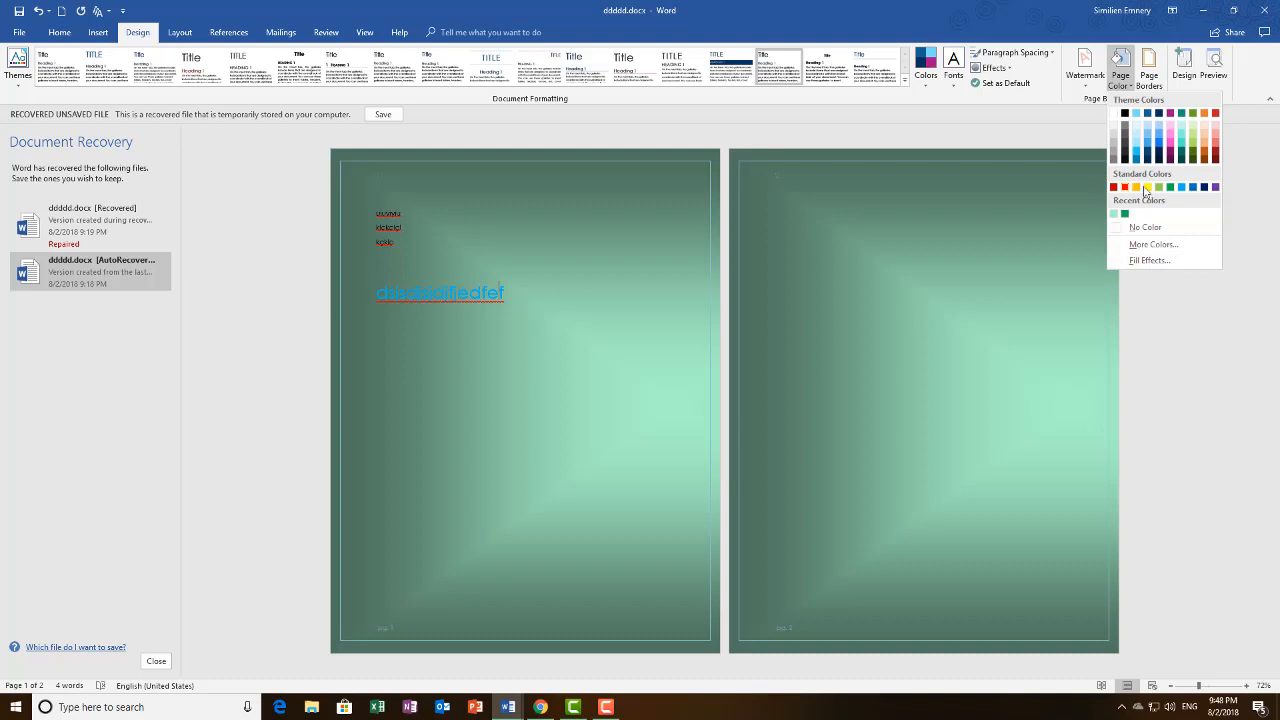
{"action": "left_click", "coordinate": [1180, 380]}
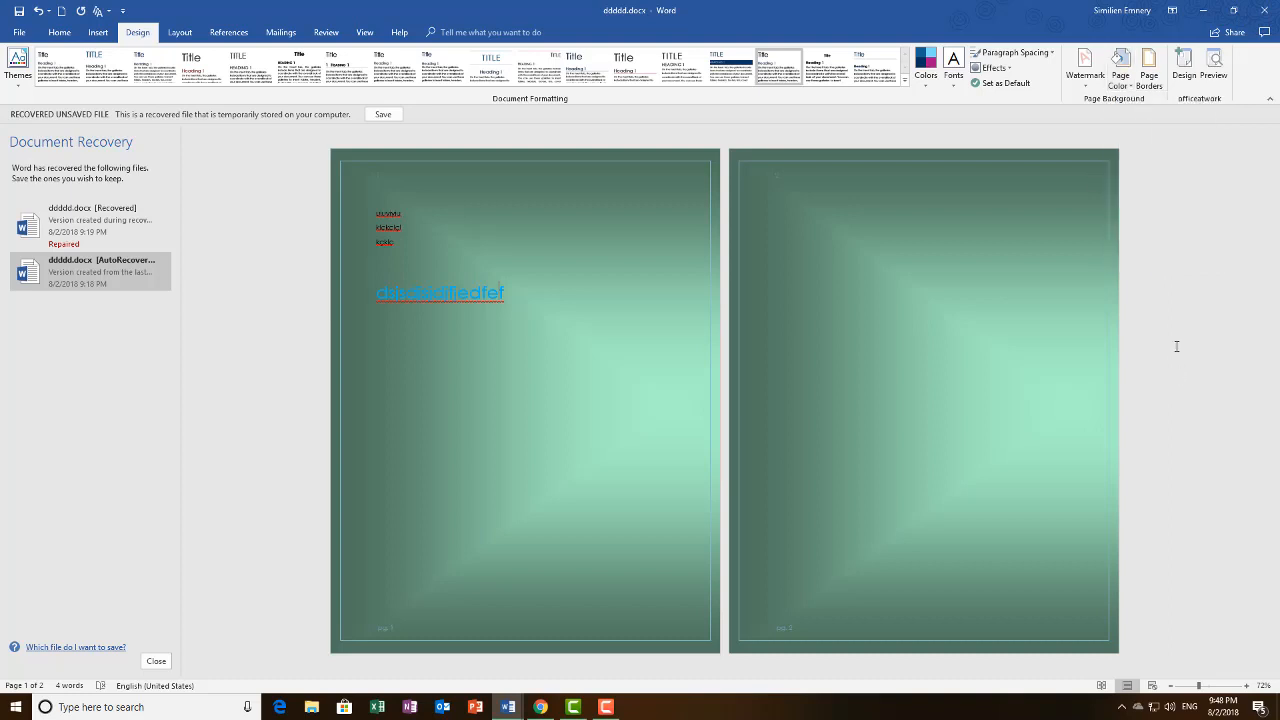
{"action": "left_click", "coordinate": [1152, 84]}
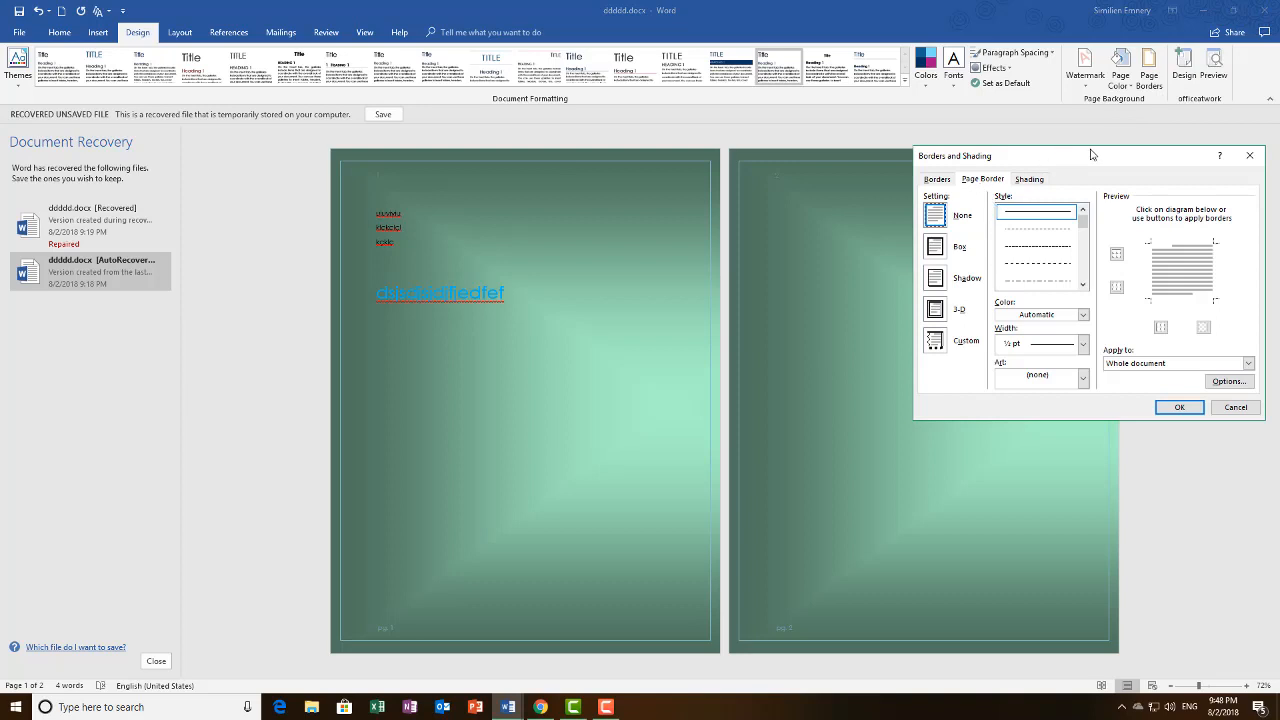
{"action": "left_click", "coordinate": [1220, 407]}
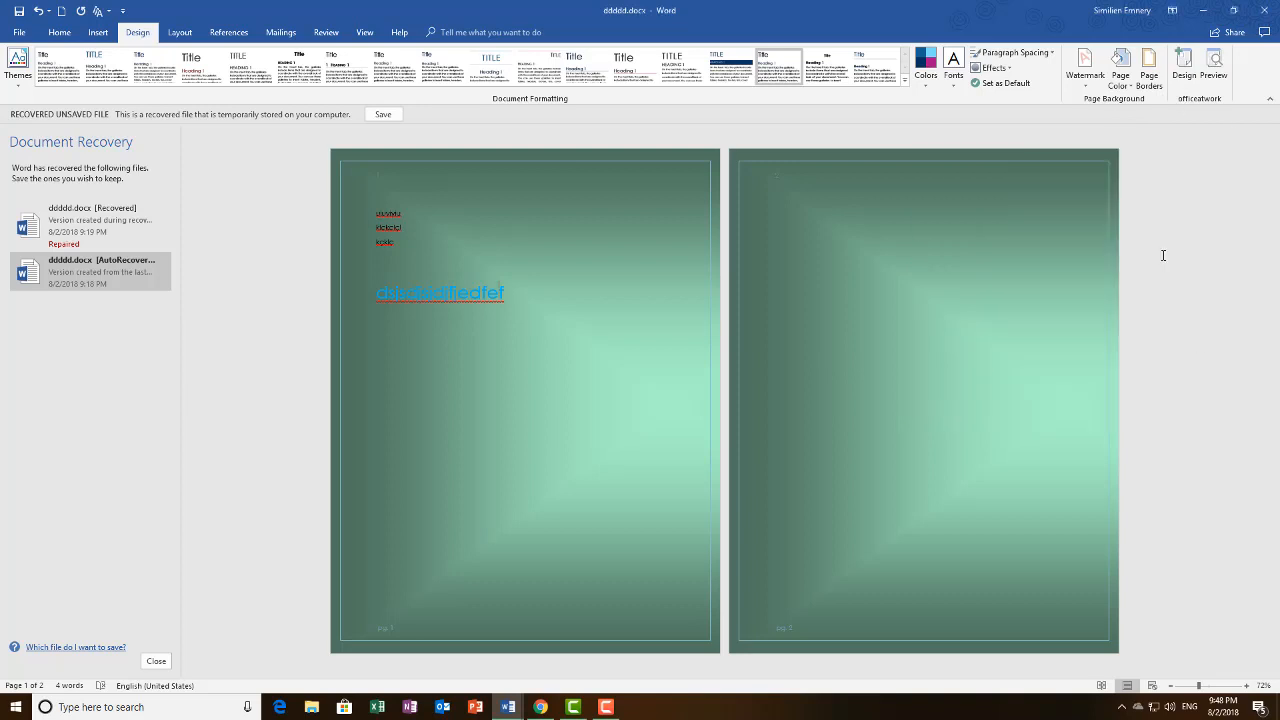
Set up a Box page border for the whole document using the red apple art.
{"action": "left_click", "coordinate": [1150, 82]}
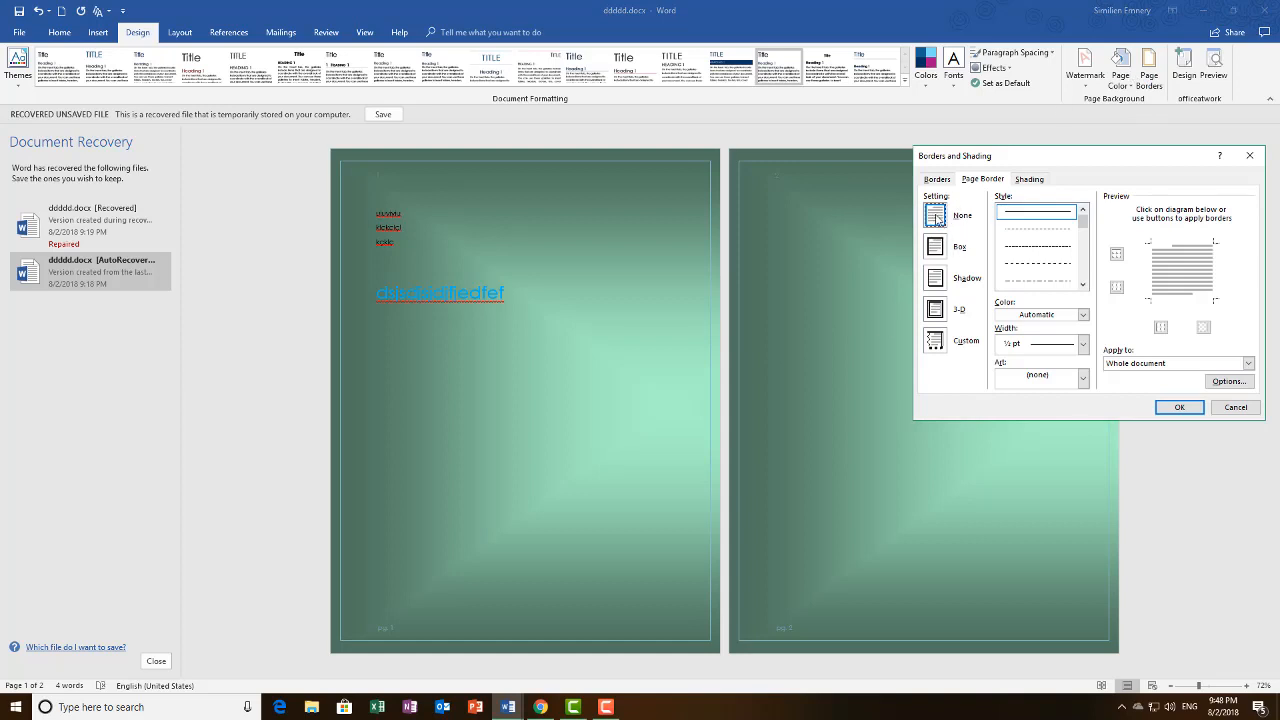
{"action": "left_click", "coordinate": [936, 248]}
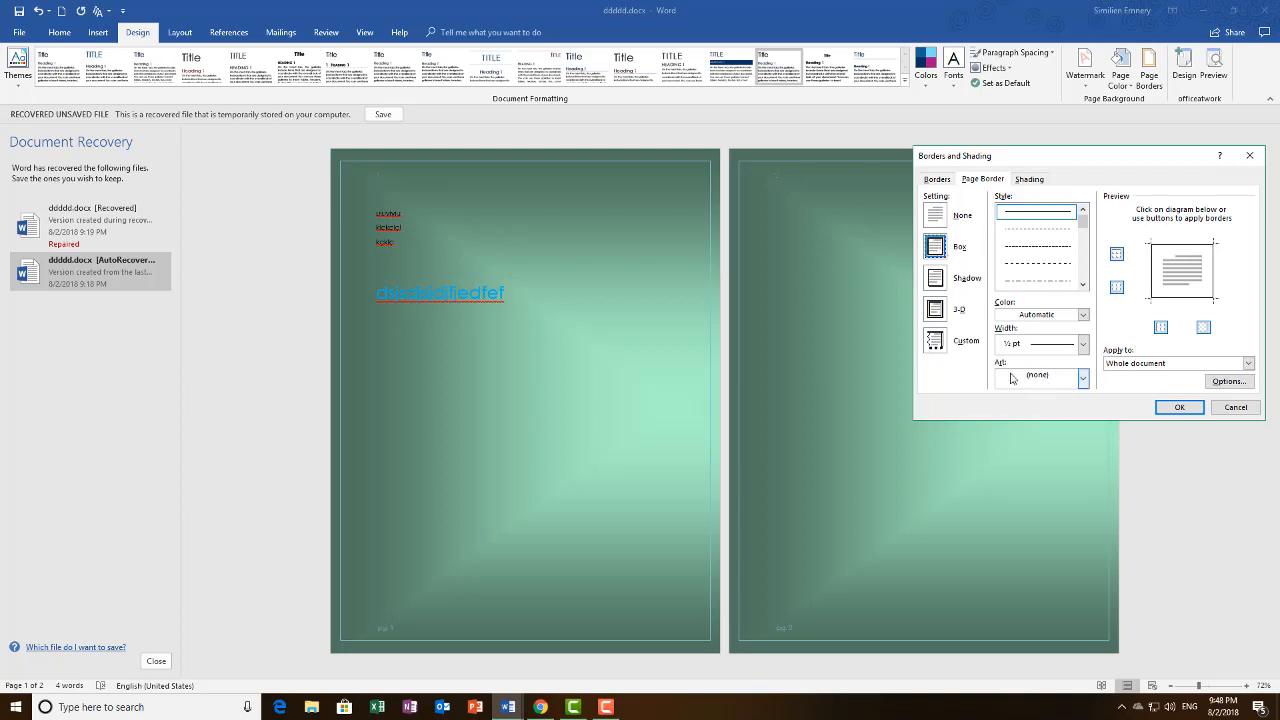
{"action": "left_click", "coordinate": [1082, 379]}
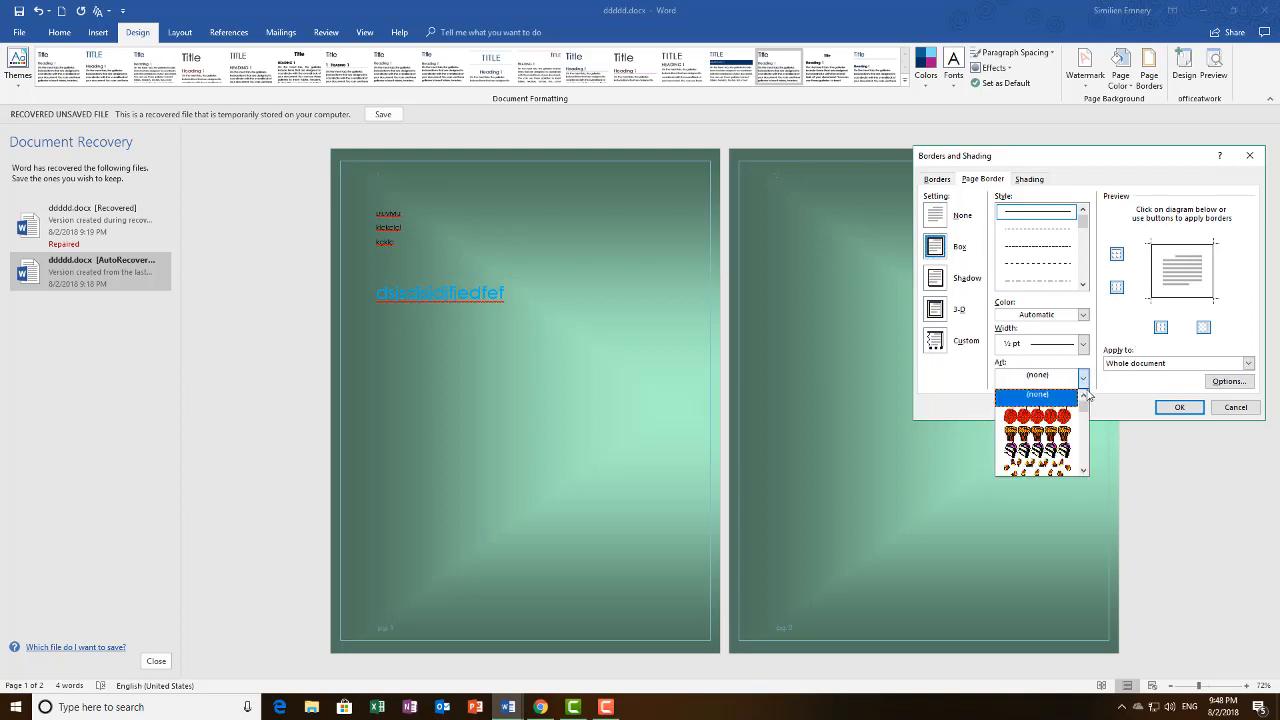
{"action": "left_click", "coordinate": [1070, 416]}
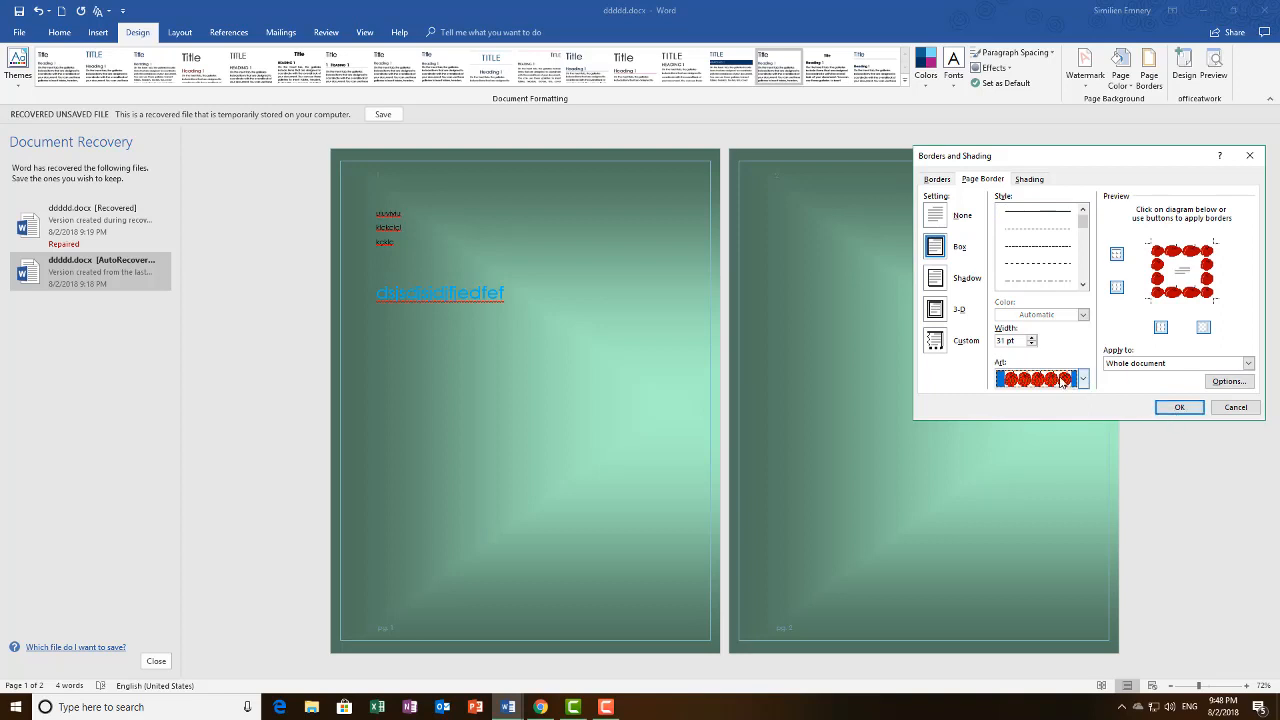
Set the apple border's width to 6 pt and apply it to the whole document.
{"action": "left_click", "coordinate": [1032, 345]}
{"action": "left_click", "coordinate": [1032, 345]}
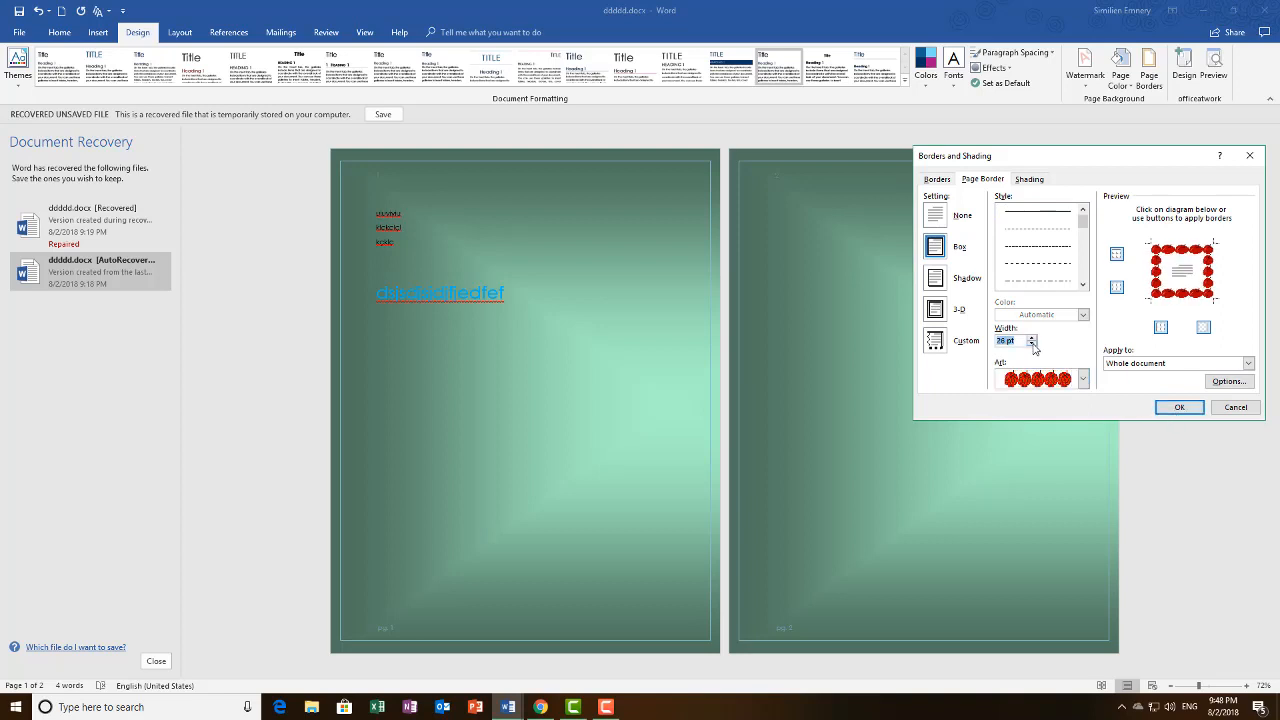
{"action": "left_click", "coordinate": [1032, 345]}
{"action": "left_click", "coordinate": [1032, 345]}
{"action": "left_click", "coordinate": [1034, 343]}
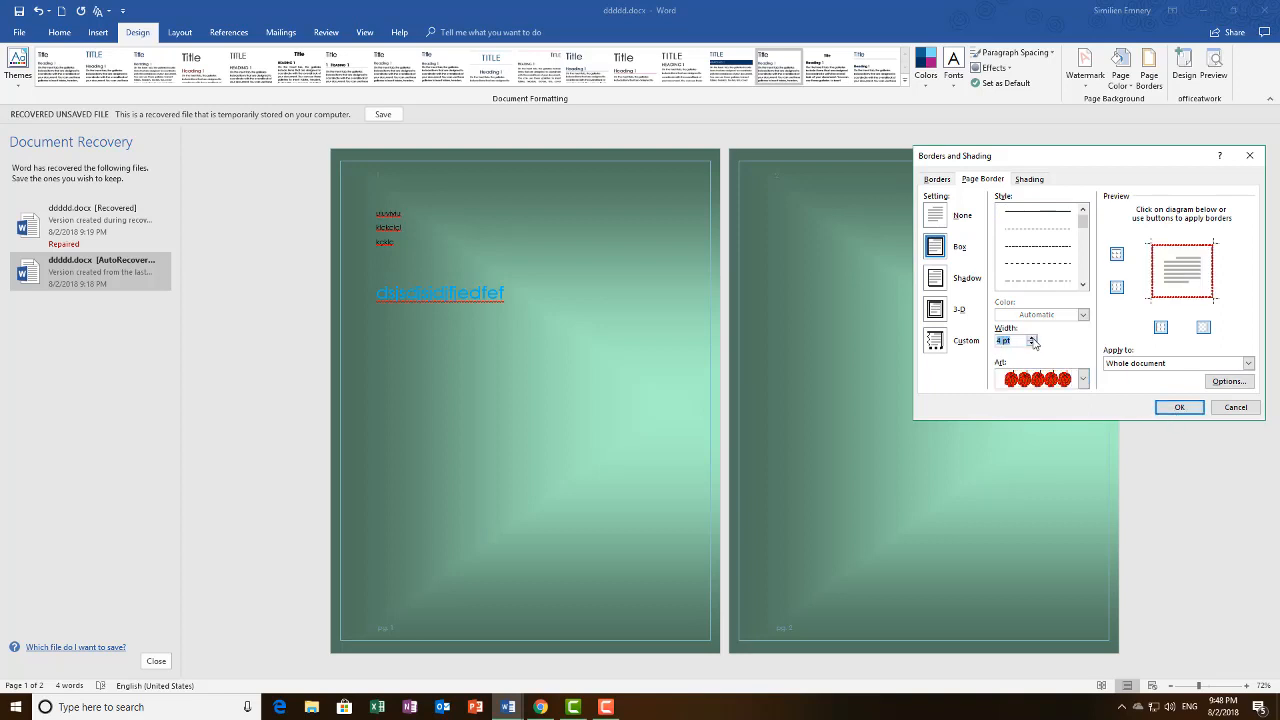
{"action": "left_click", "coordinate": [1034, 343]}
{"action": "left_click", "coordinate": [1179, 407]}
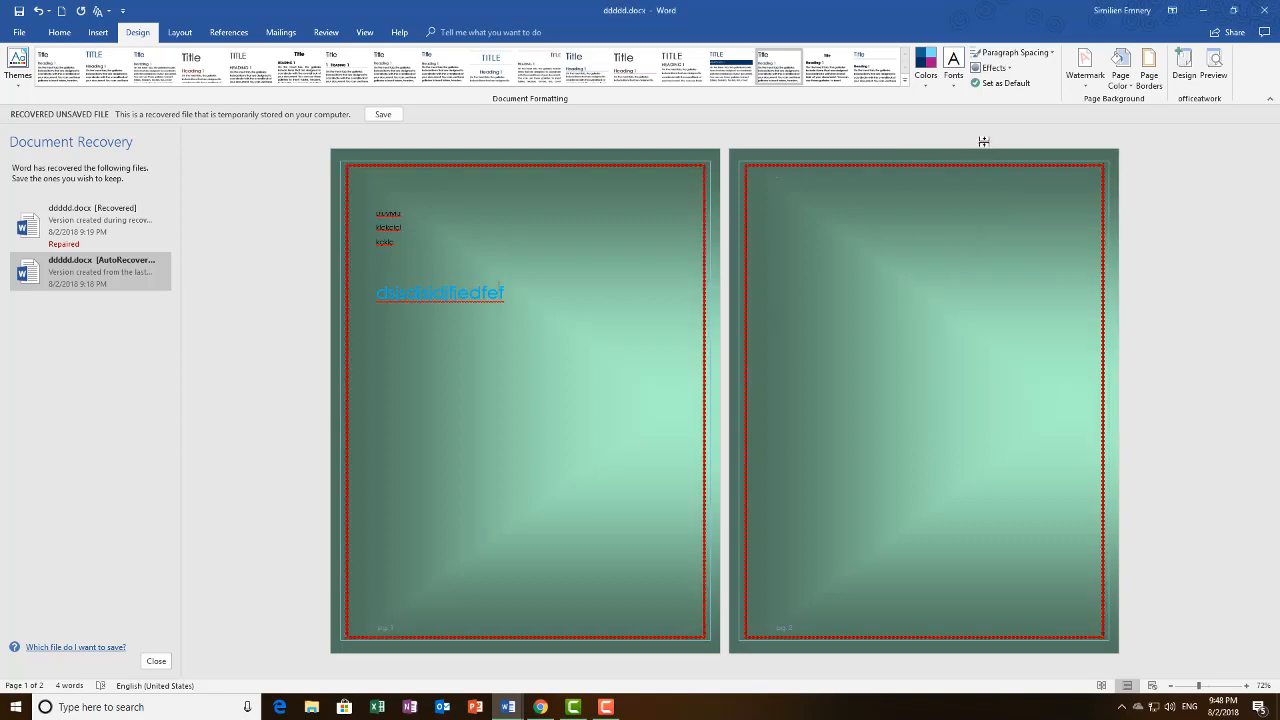
Increase the width of the red apple page border to 31 pt and apply it.
{"action": "left_click", "coordinate": [1152, 86]}
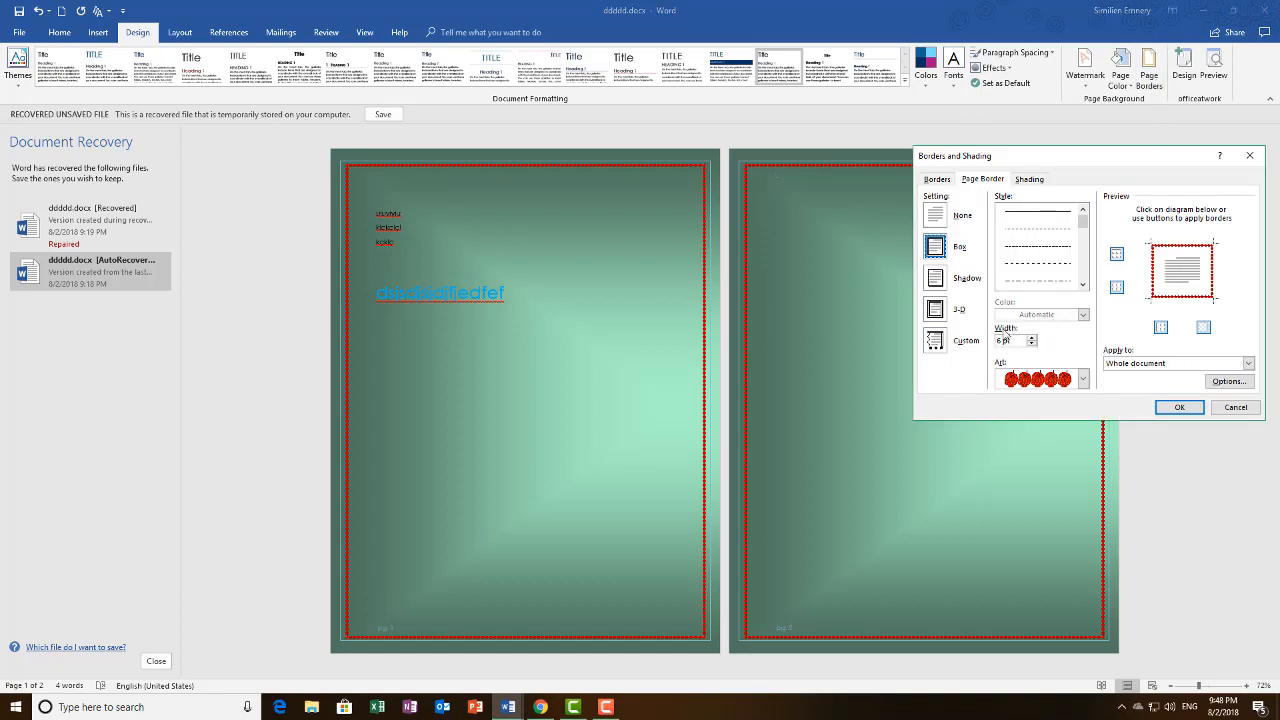
{"action": "double_click", "coordinate": [1000, 342]}
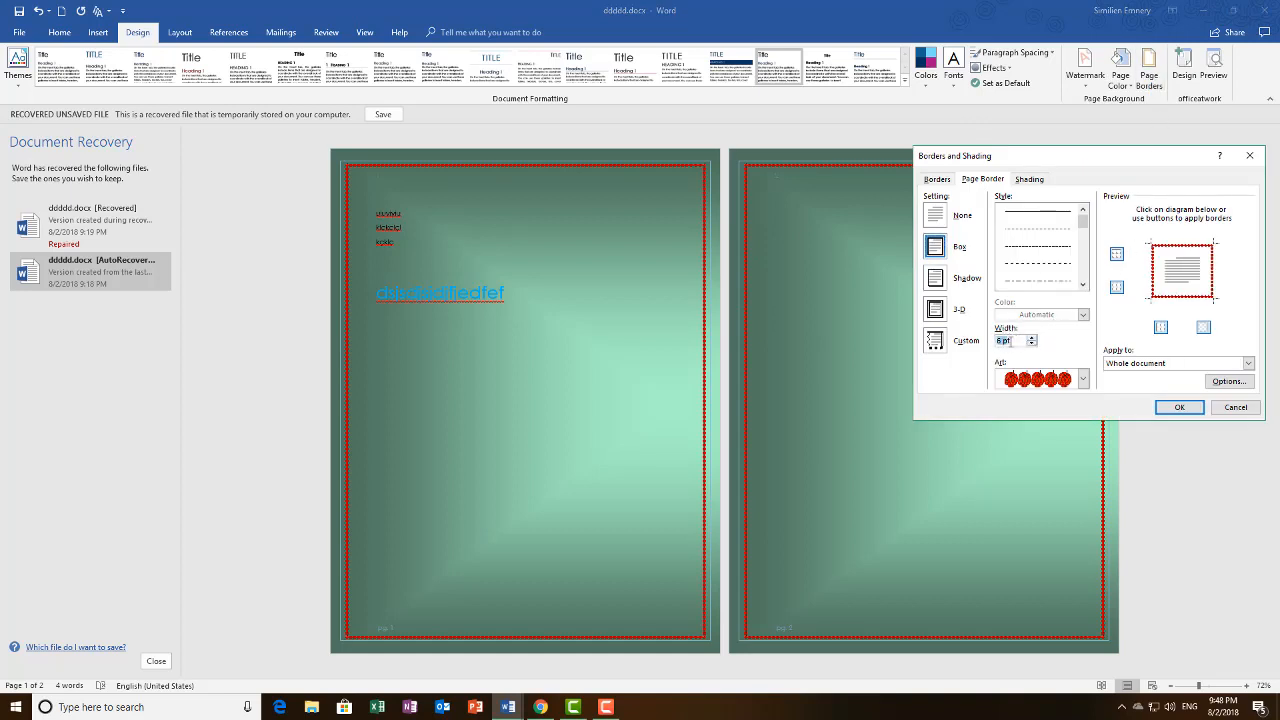
{"action": "left_click", "coordinate": [1033, 342]}
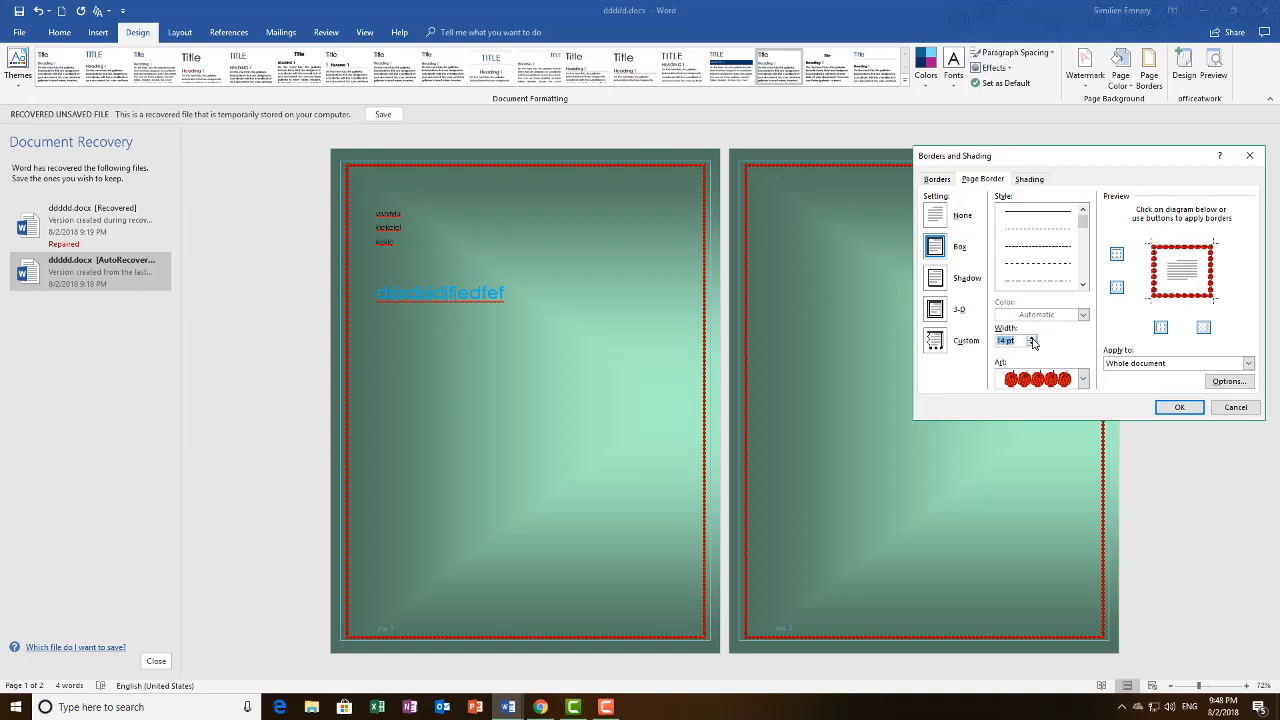
{"action": "left_click", "coordinate": [1177, 407]}
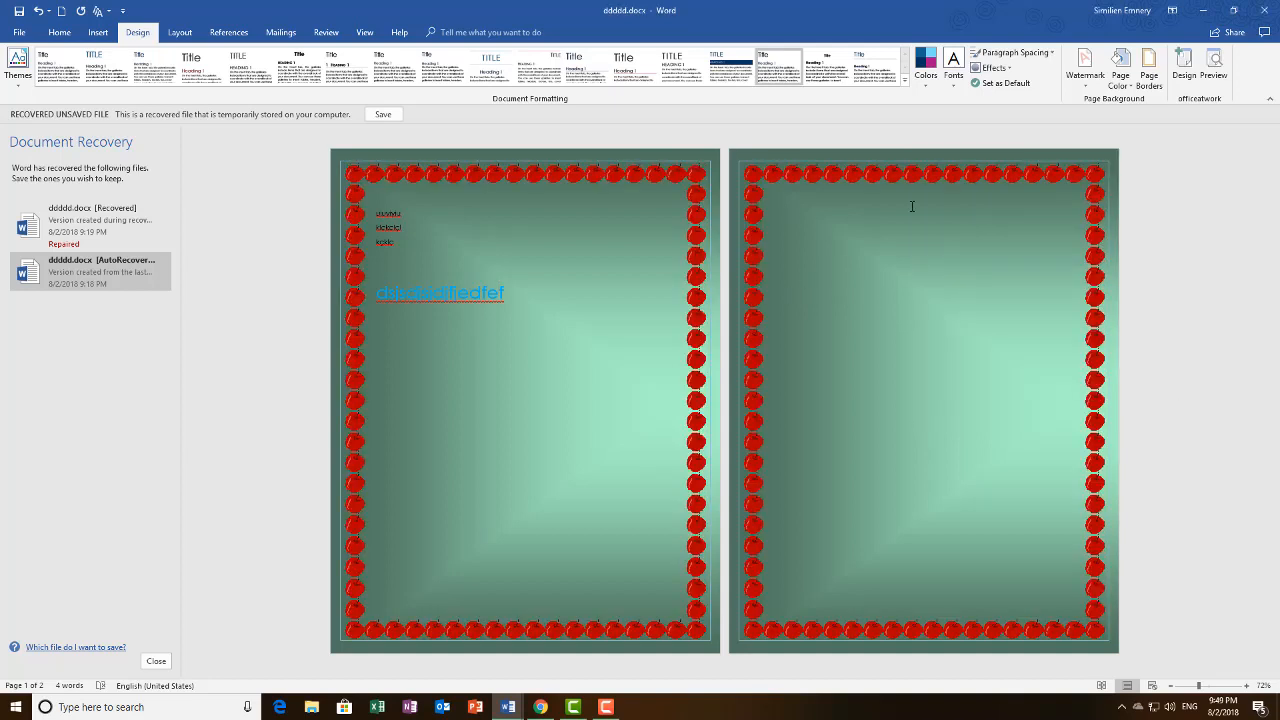
Try to apply the 3-D setting to the red apple page border.
{"action": "left_click", "coordinate": [1147, 86]}
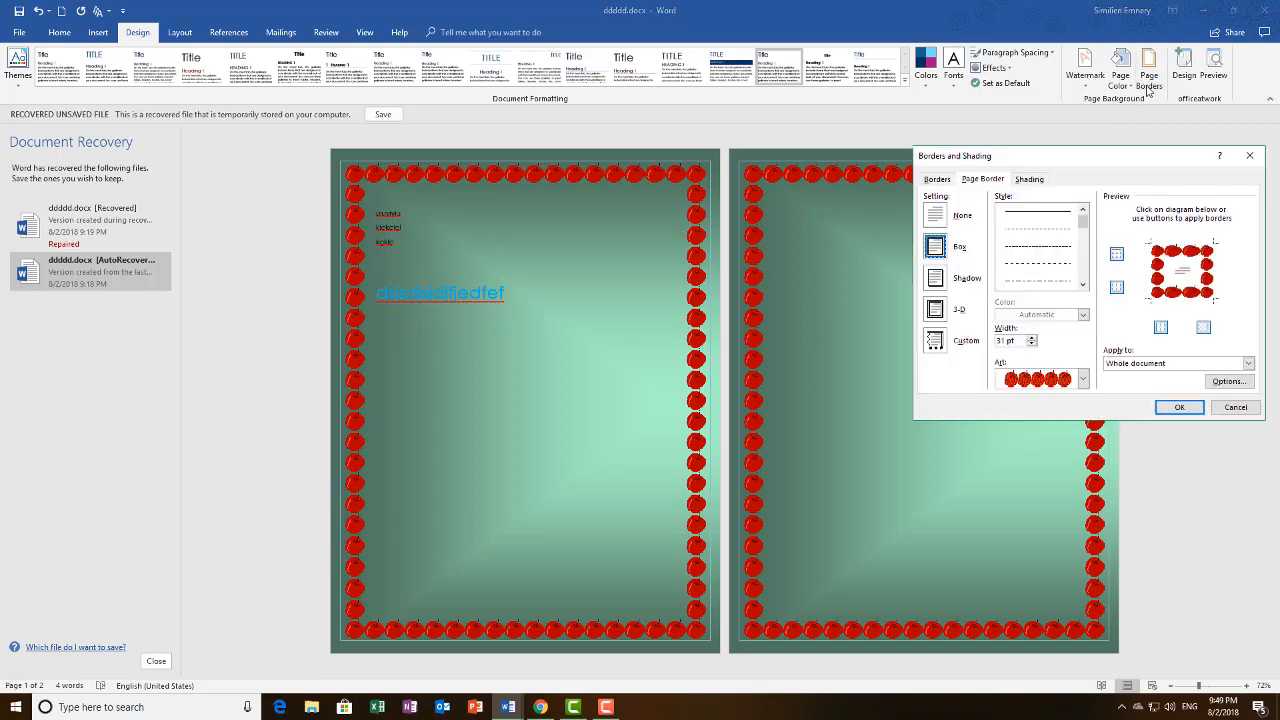
{"action": "left_click", "coordinate": [946, 310]}
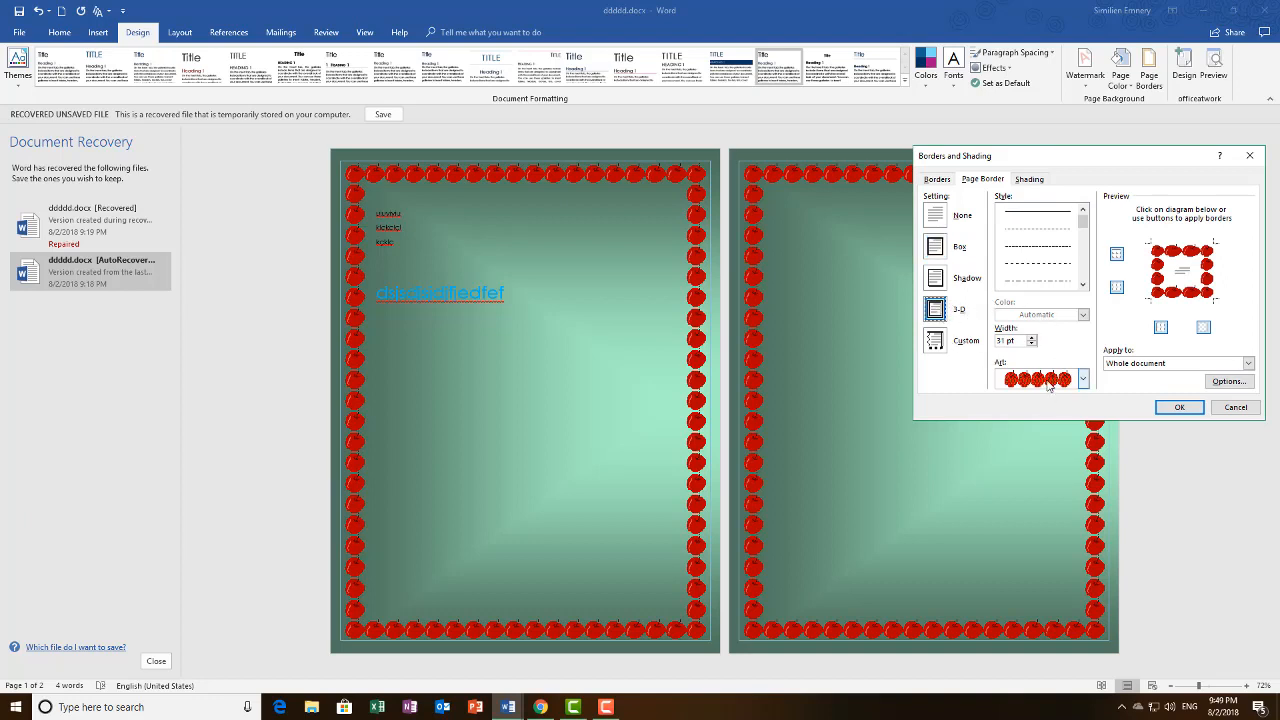
{"action": "left_click", "coordinate": [1179, 408]}
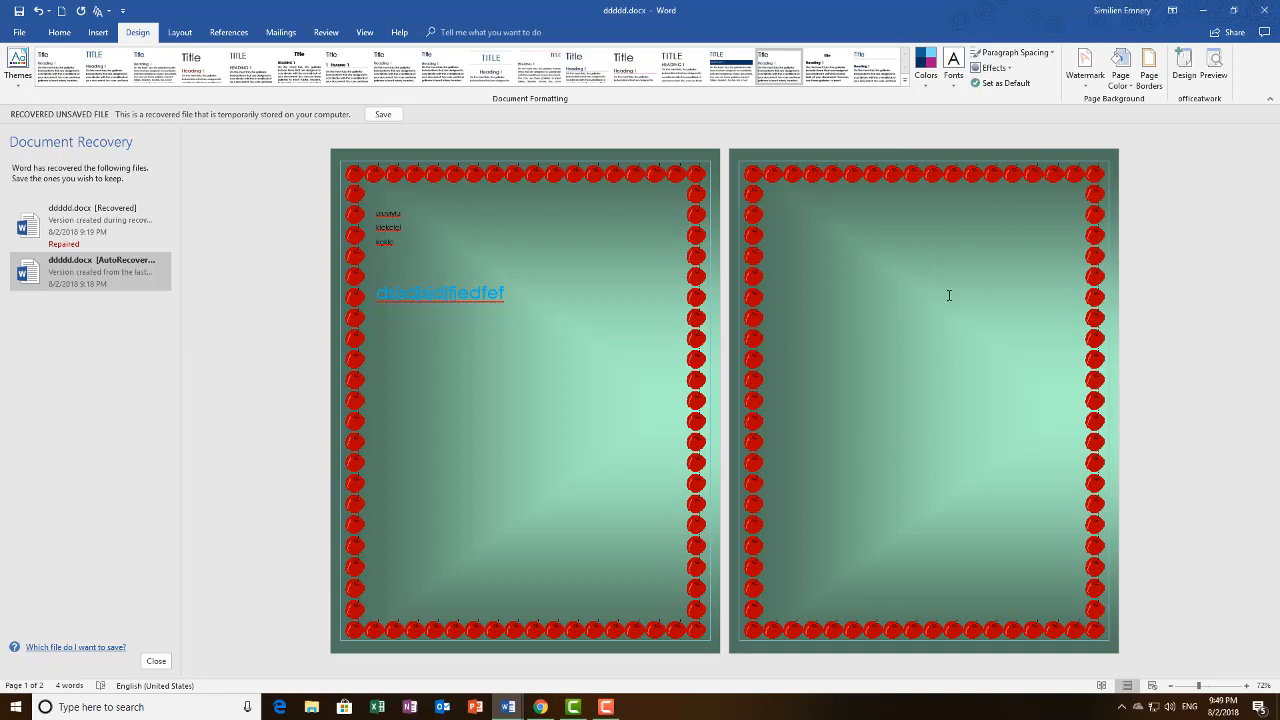
Replace the page border's apple art with the gray beveled-square art at 20 pt.
{"action": "left_click", "coordinate": [1149, 72]}
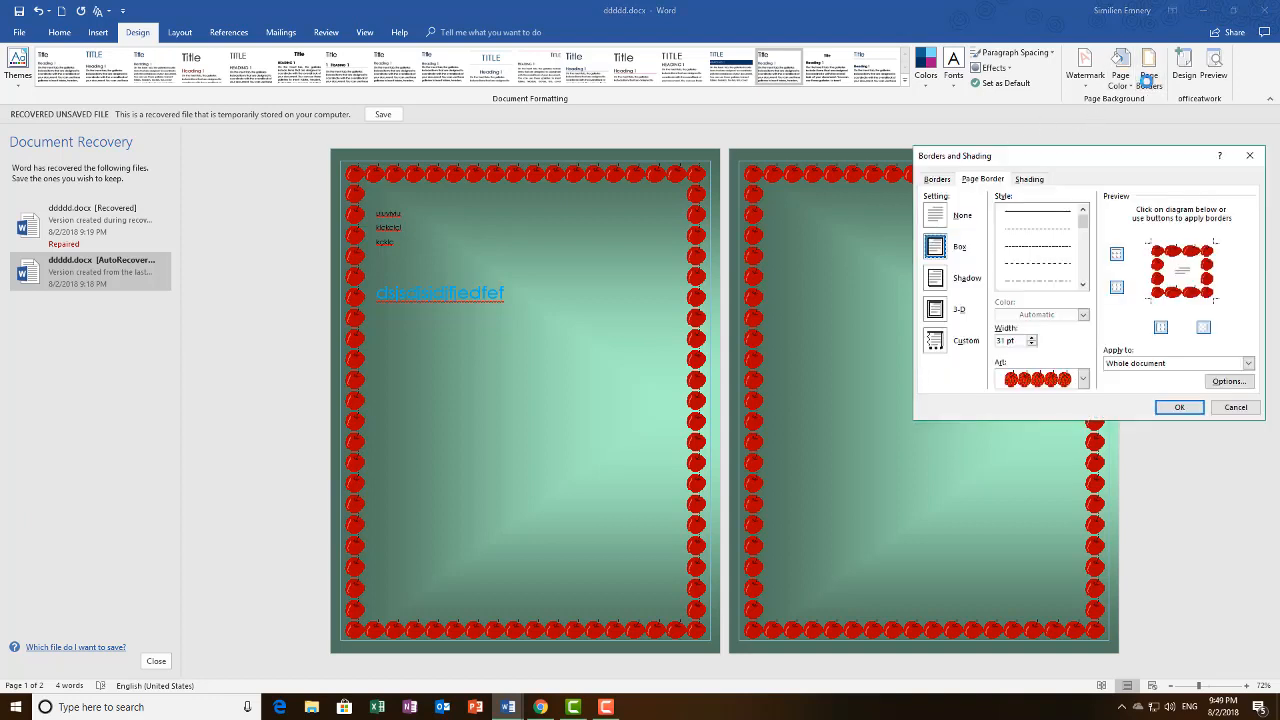
{"action": "left_click", "coordinate": [1082, 379]}
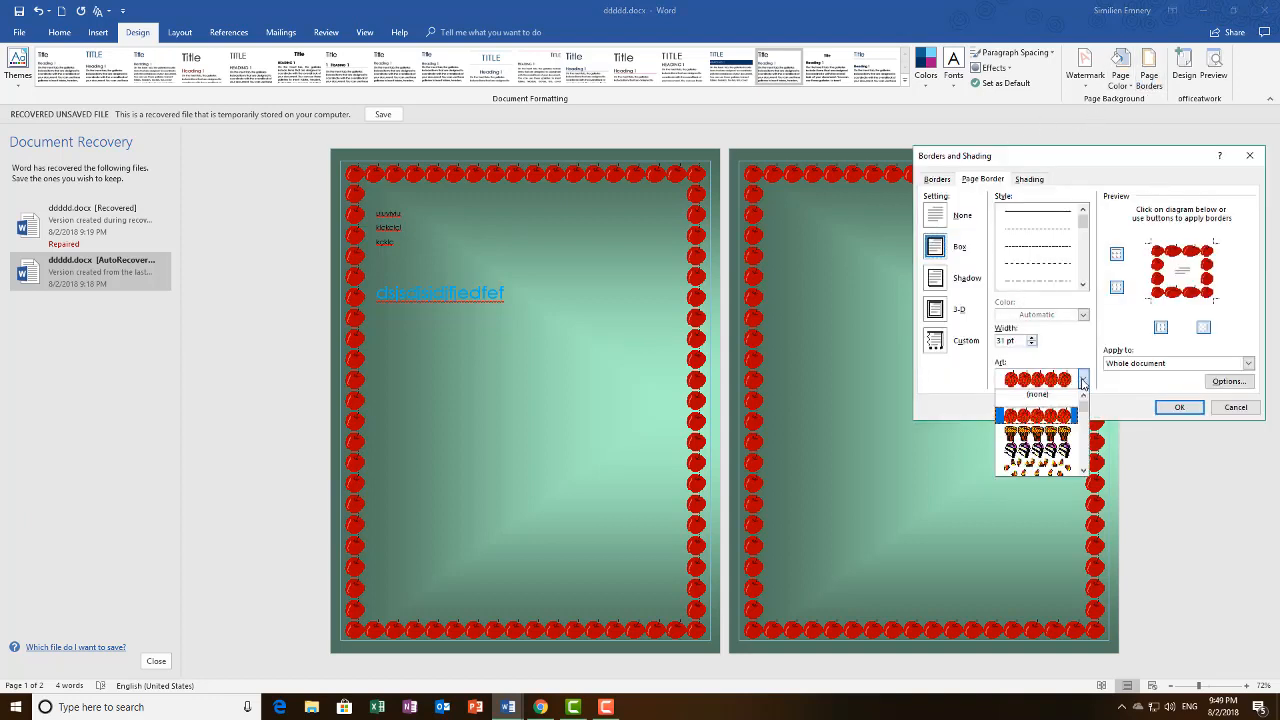
{"action": "scroll", "coordinate": [1074, 432], "scroll_direction": "down", "scroll_amount": 8}
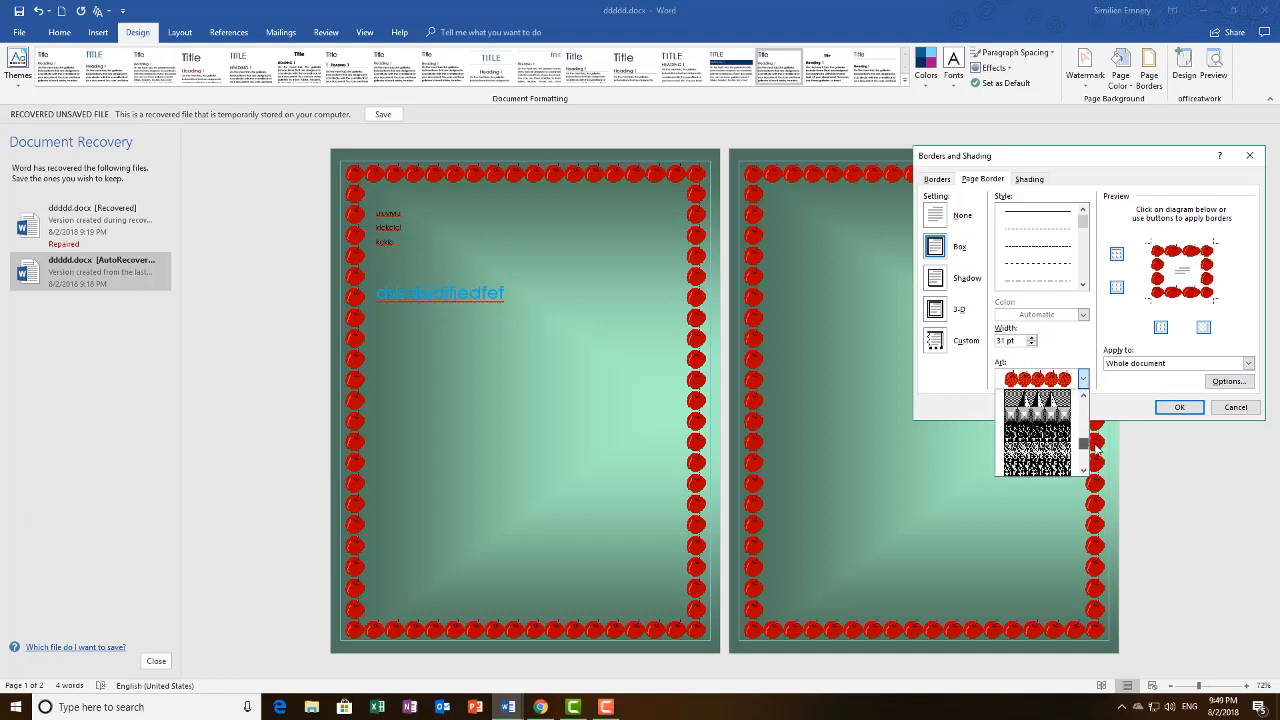
{"action": "left_click", "coordinate": [1037, 410]}
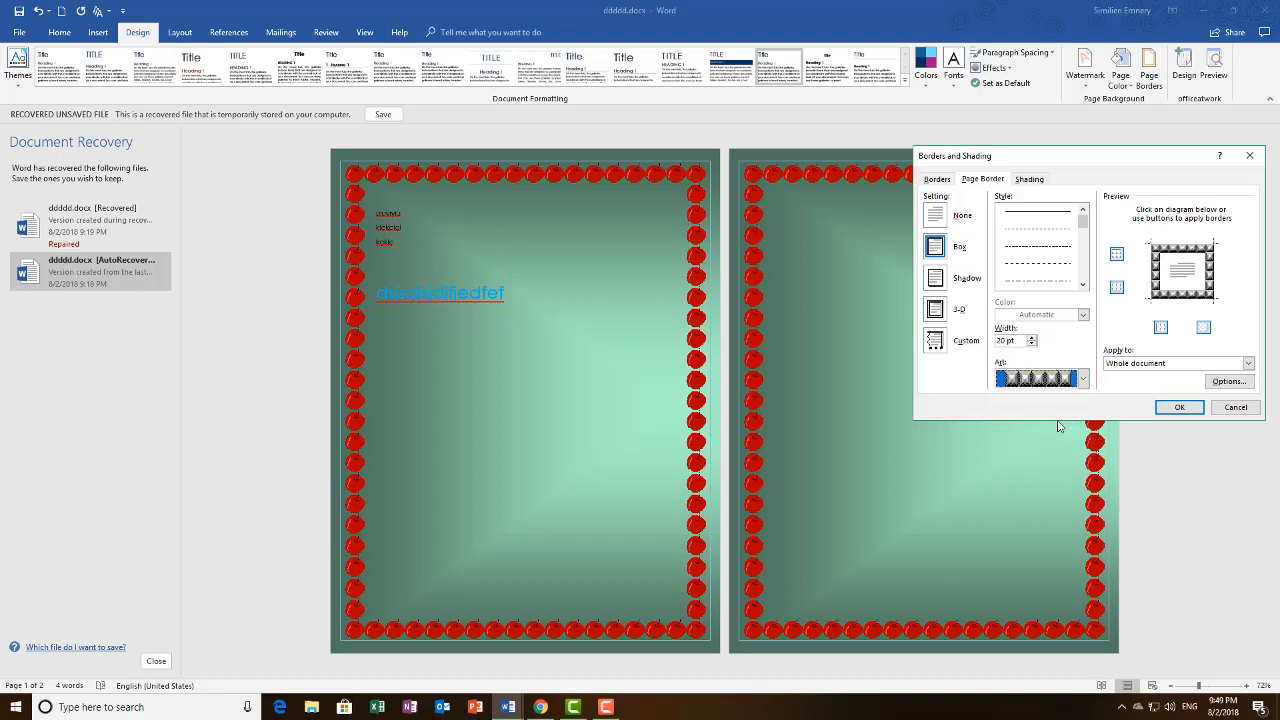
{"action": "left_click", "coordinate": [1170, 408]}
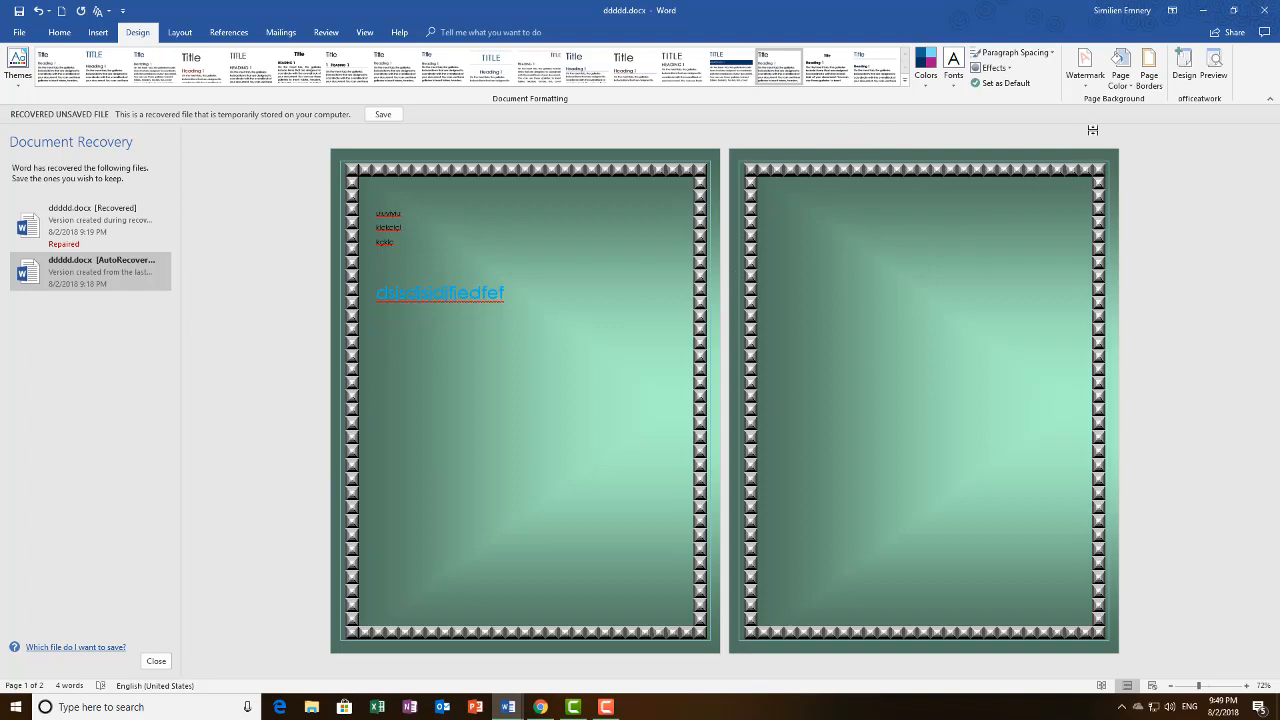
Replace the page border's beveled-square art with the red balloon art and apply it to the whole document.
{"action": "left_click", "coordinate": [1149, 72]}
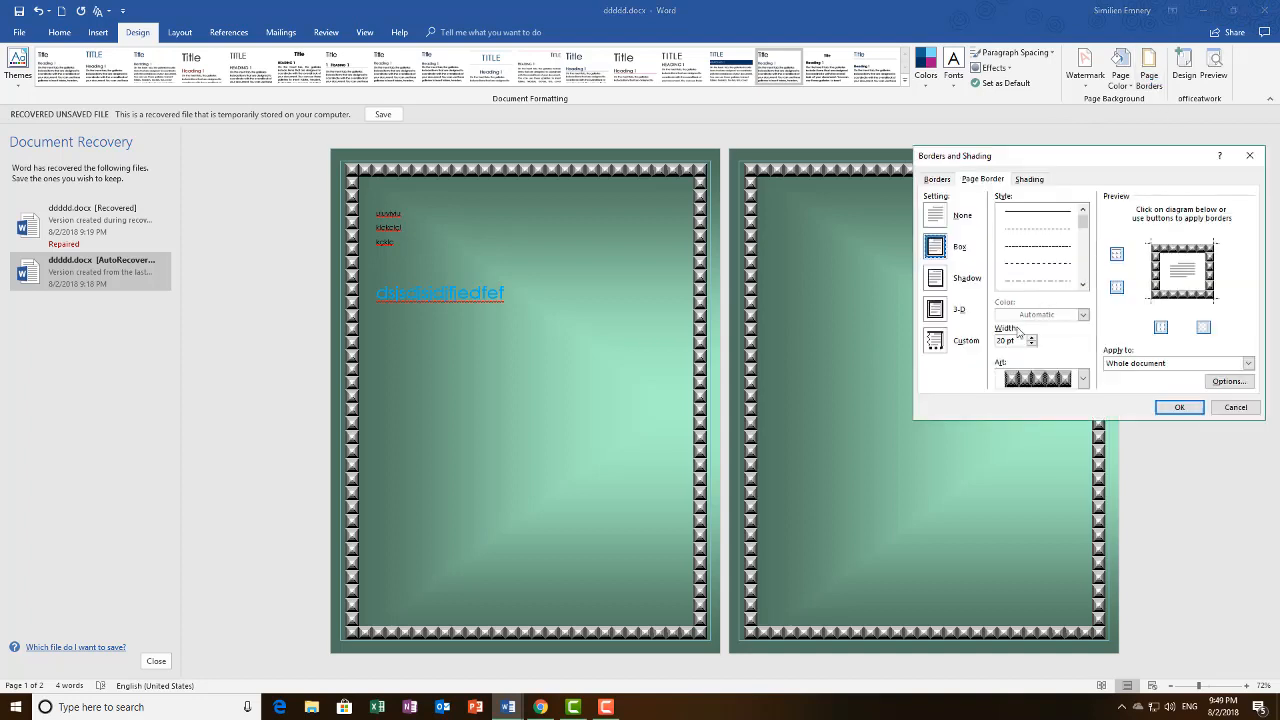
{"action": "left_click", "coordinate": [937, 279]}
{"action": "left_click", "coordinate": [942, 254]}
{"action": "left_click", "coordinate": [1082, 379]}
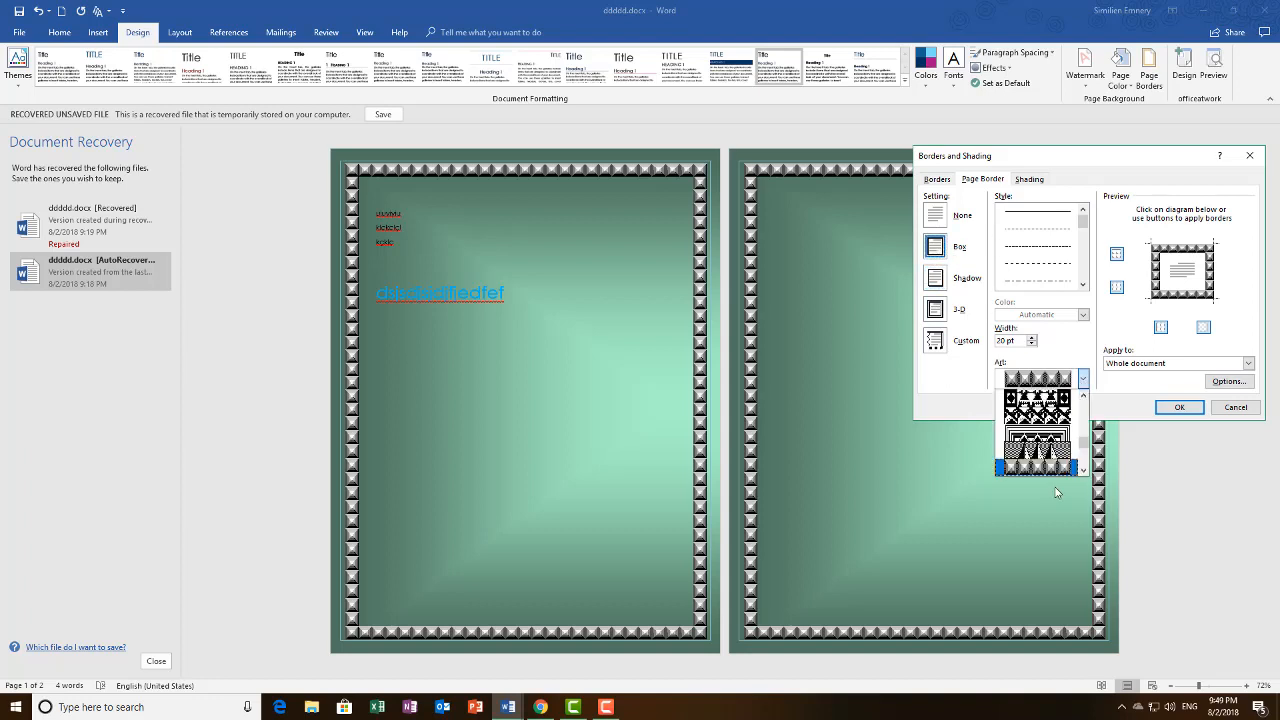
{"action": "scroll", "coordinate": [1067, 416], "scroll_direction": "up", "scroll_amount": 1}
{"action": "scroll", "coordinate": [1085, 432], "scroll_direction": "up", "scroll_amount": 5}
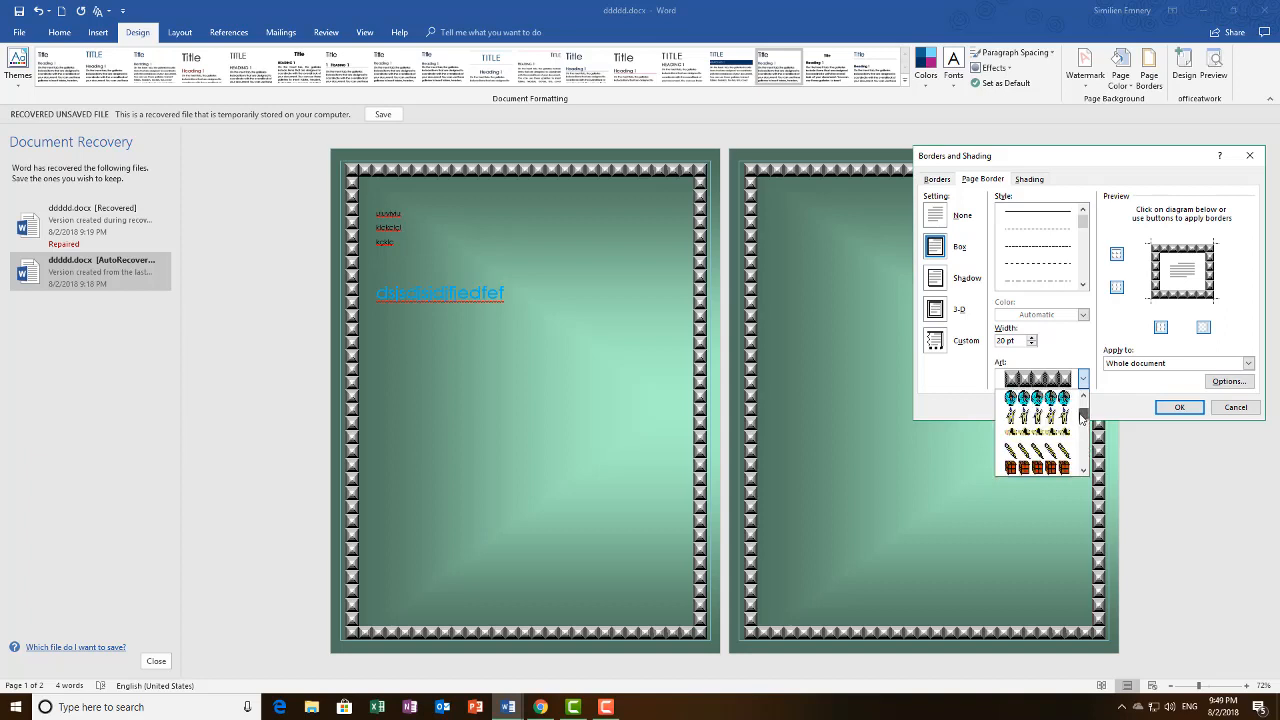
{"action": "scroll", "coordinate": [1082, 424], "scroll_direction": "up", "scroll_amount": 2}
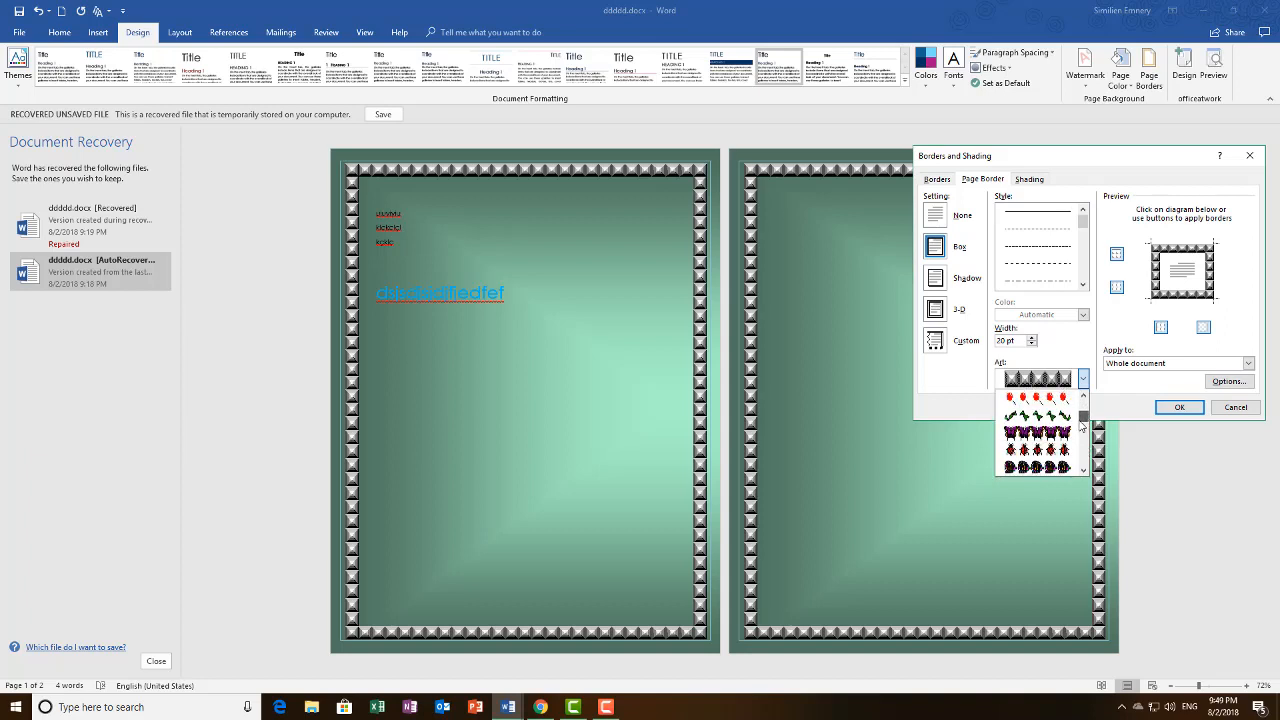
{"action": "left_click", "coordinate": [1044, 419]}
{"action": "left_click", "coordinate": [1082, 379]}
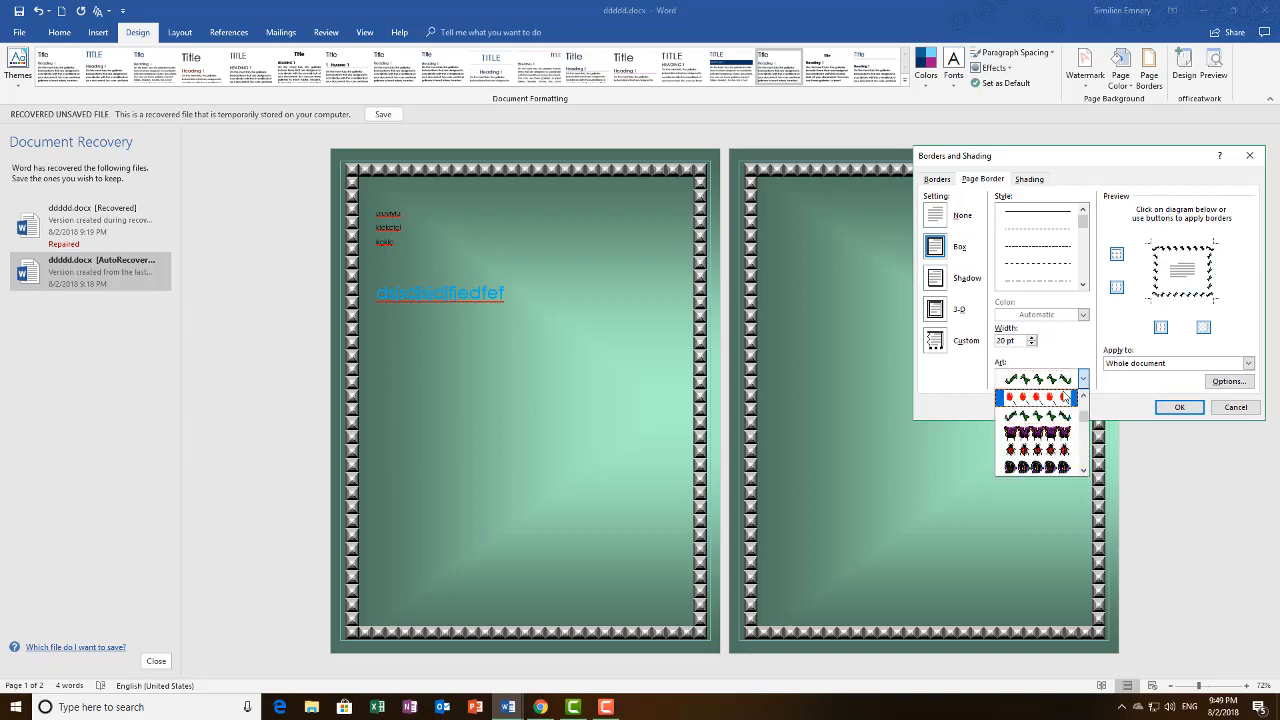
{"action": "left_click", "coordinate": [1062, 398]}
{"action": "left_click", "coordinate": [1179, 407]}
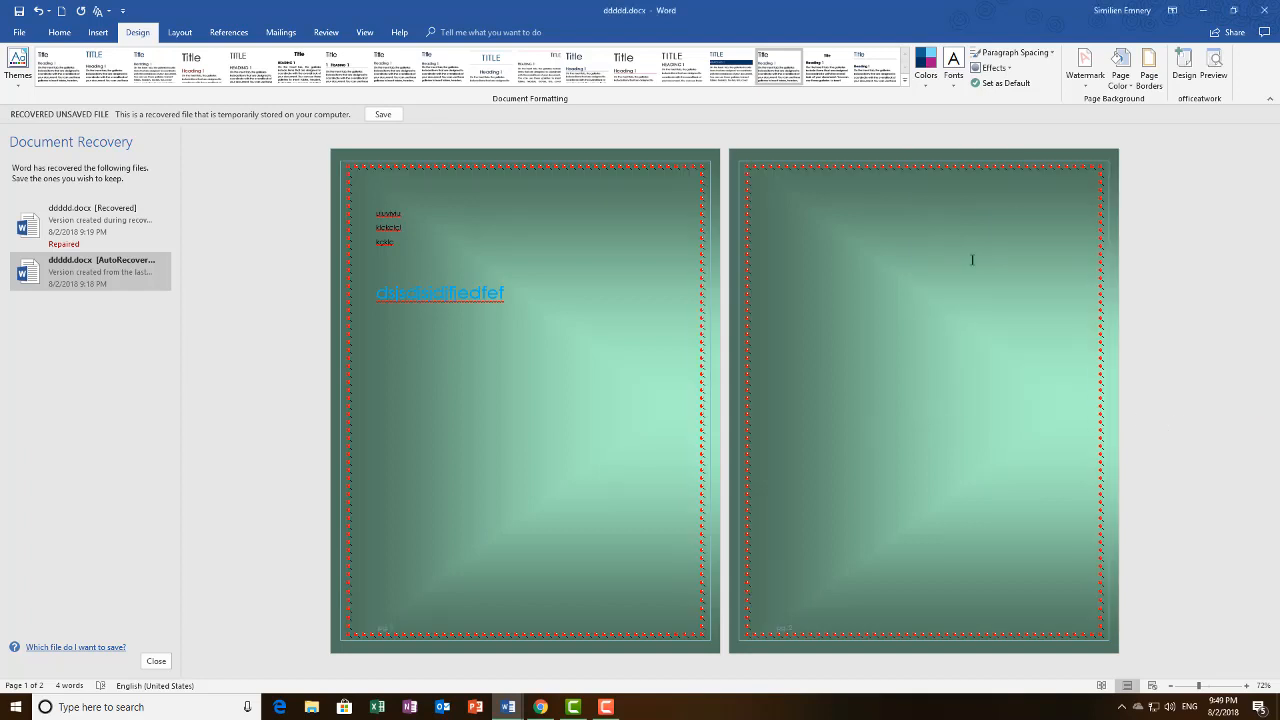
Increase the width of the red balloon page border to 31 pt and apply it.
{"action": "left_click", "coordinate": [1160, 76]}
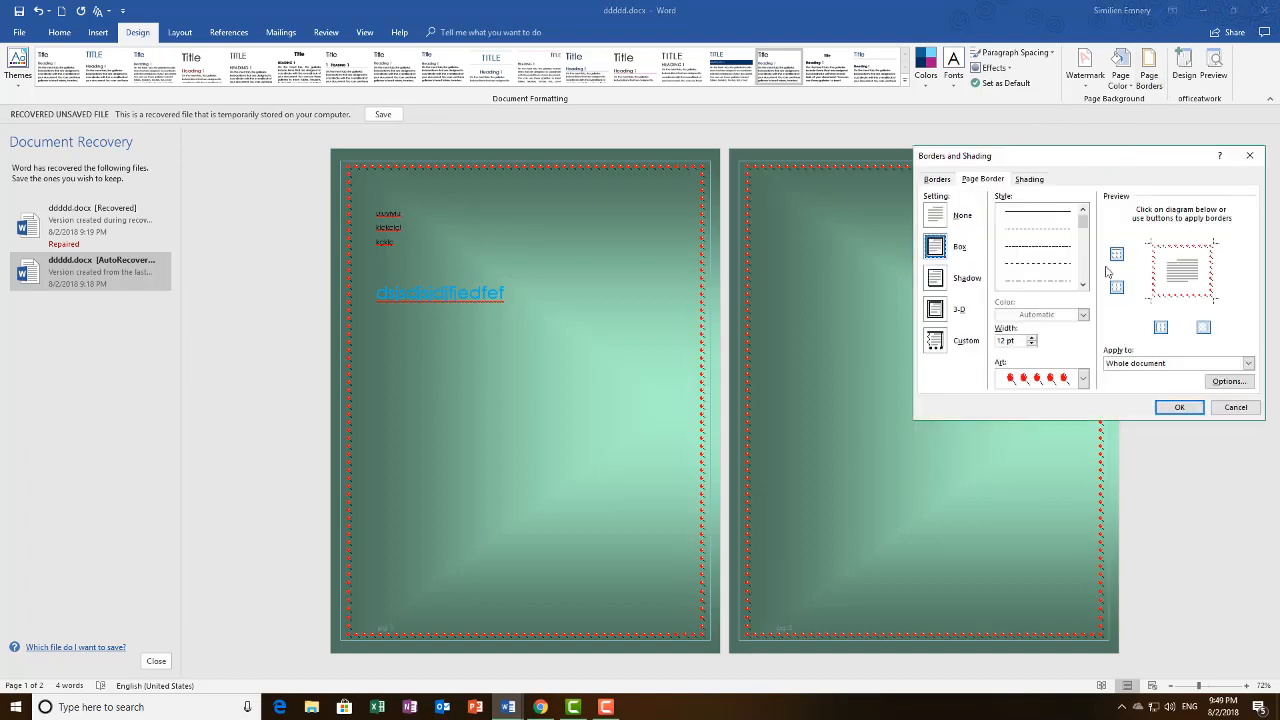
{"action": "left_click", "coordinate": [1031, 338]}
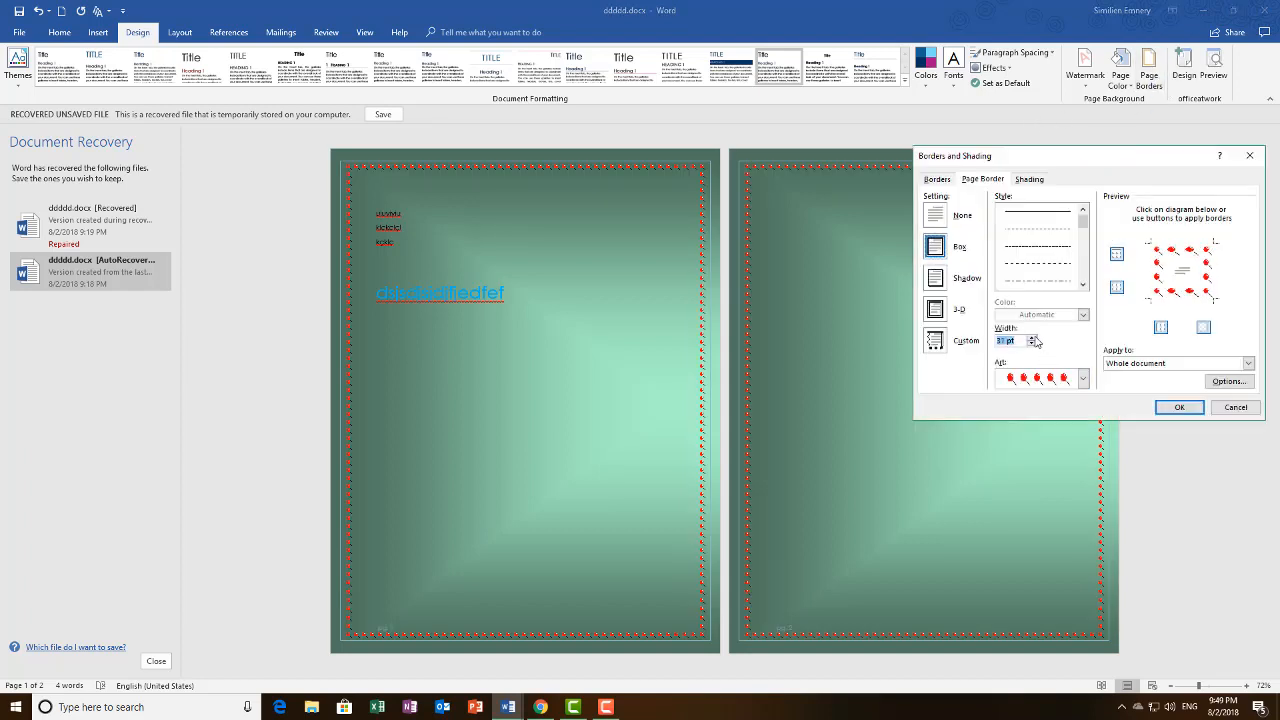
{"action": "left_click", "coordinate": [1179, 407]}
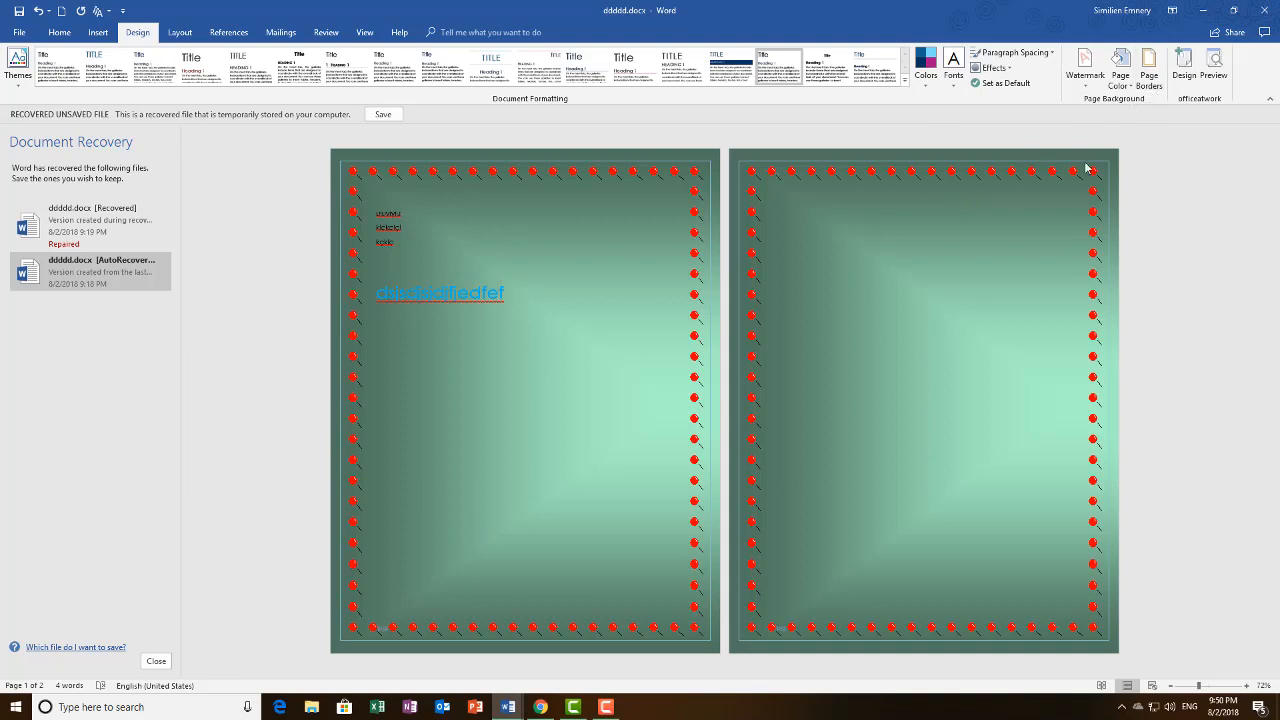
Restrict the red balloon page border to "This section - First page only".
{"action": "left_click", "coordinate": [1149, 75]}
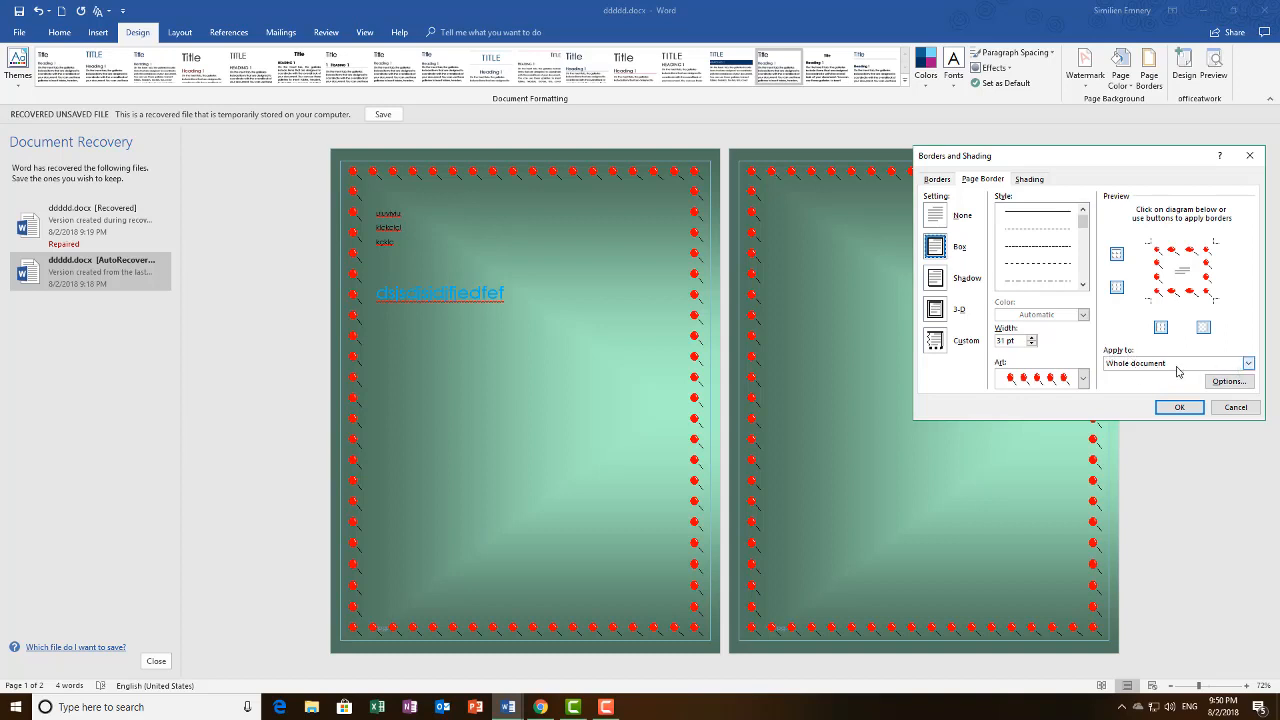
{"action": "left_click", "coordinate": [1248, 365]}
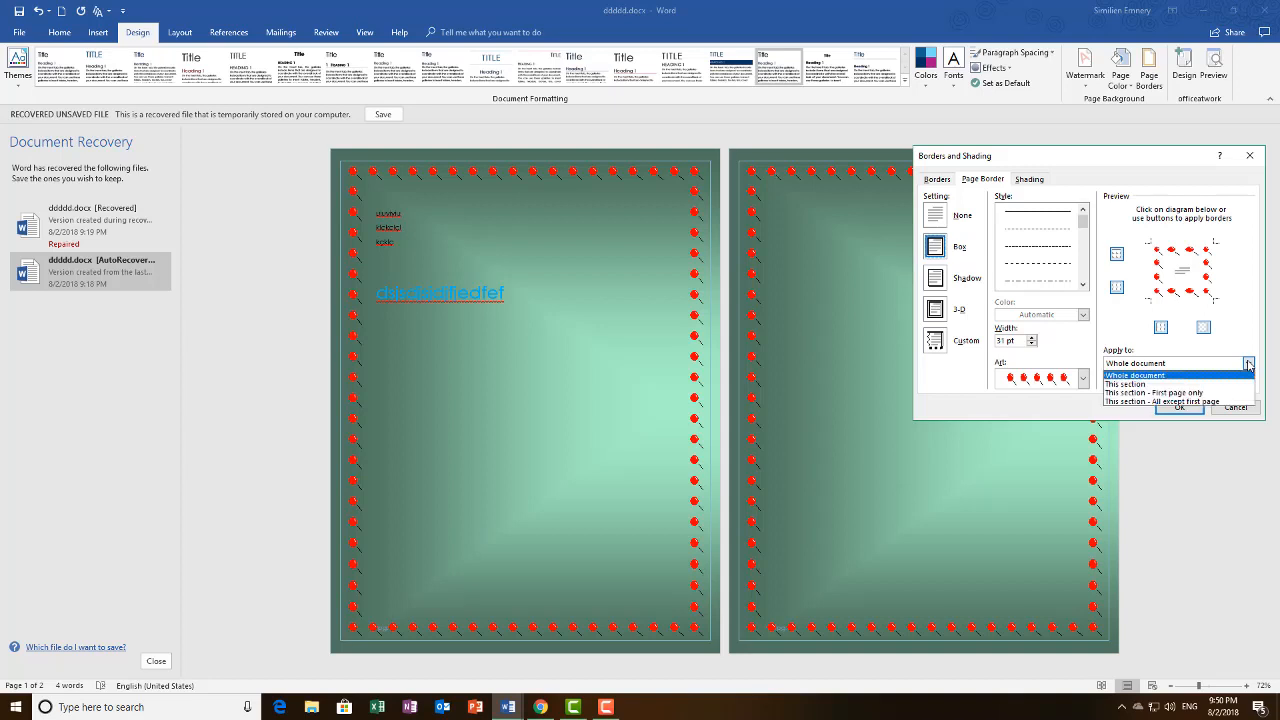
{"action": "left_click", "coordinate": [1161, 393]}
{"action": "left_click", "coordinate": [1179, 408]}
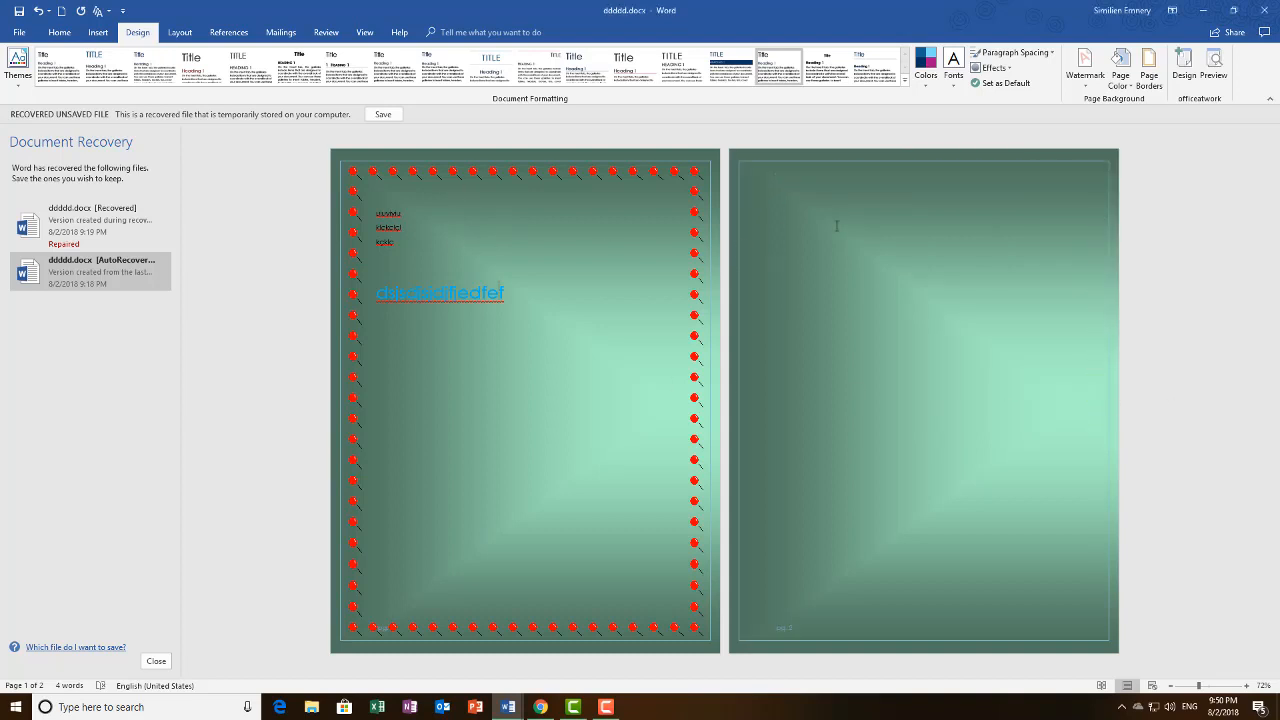
Extend the red balloon page border to all pages with the "This section" option.
{"action": "left_click", "coordinate": [1149, 78]}
{"action": "left_click", "coordinate": [1179, 368]}
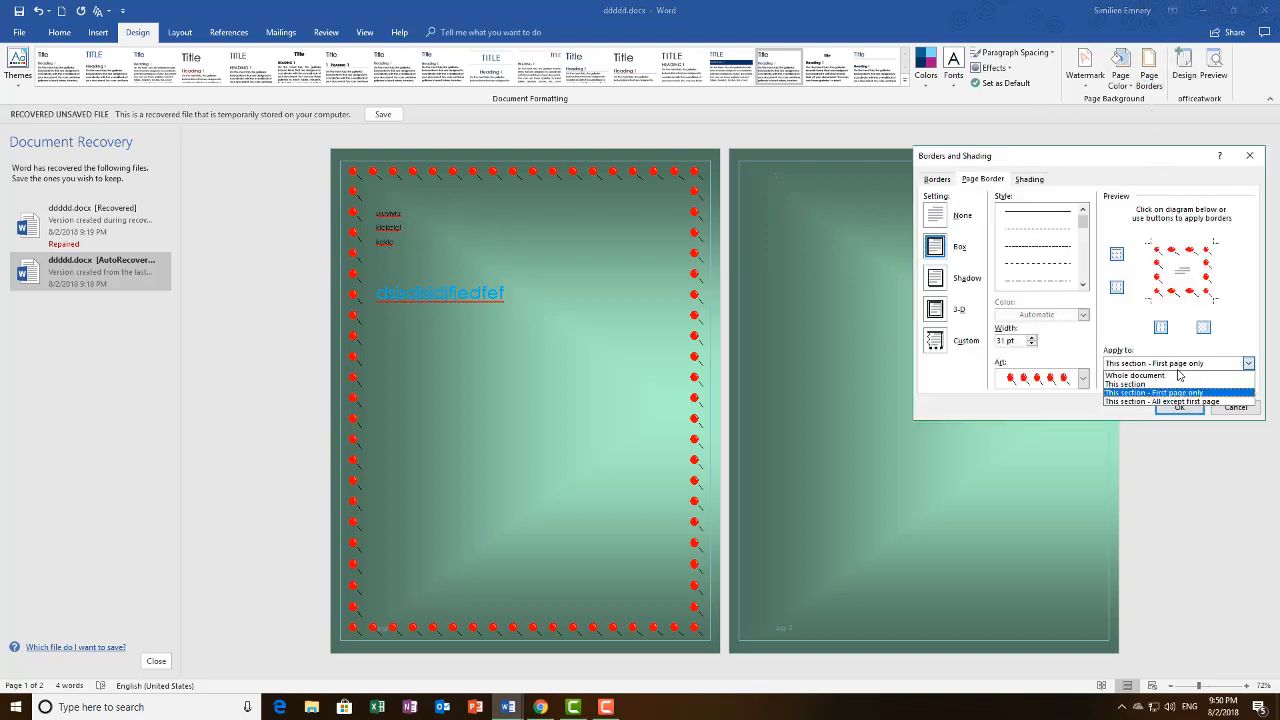
{"action": "left_click", "coordinate": [1175, 378]}
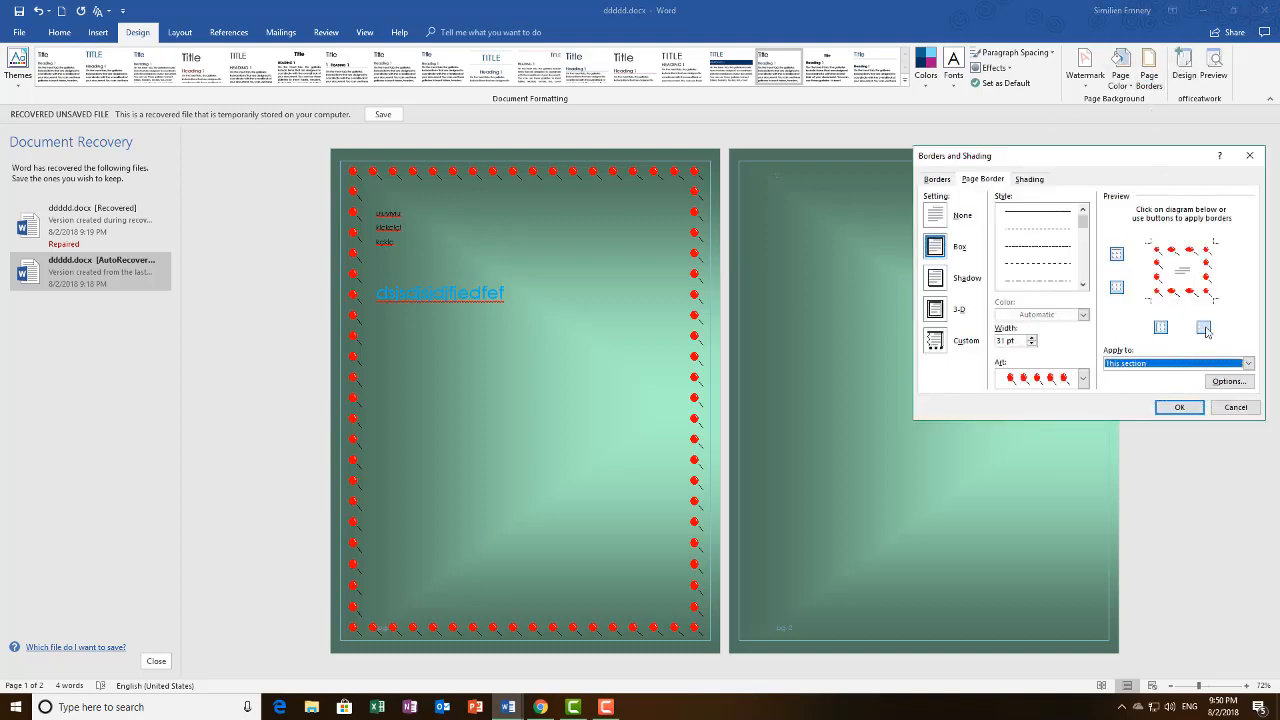
{"action": "left_click", "coordinate": [1179, 408]}
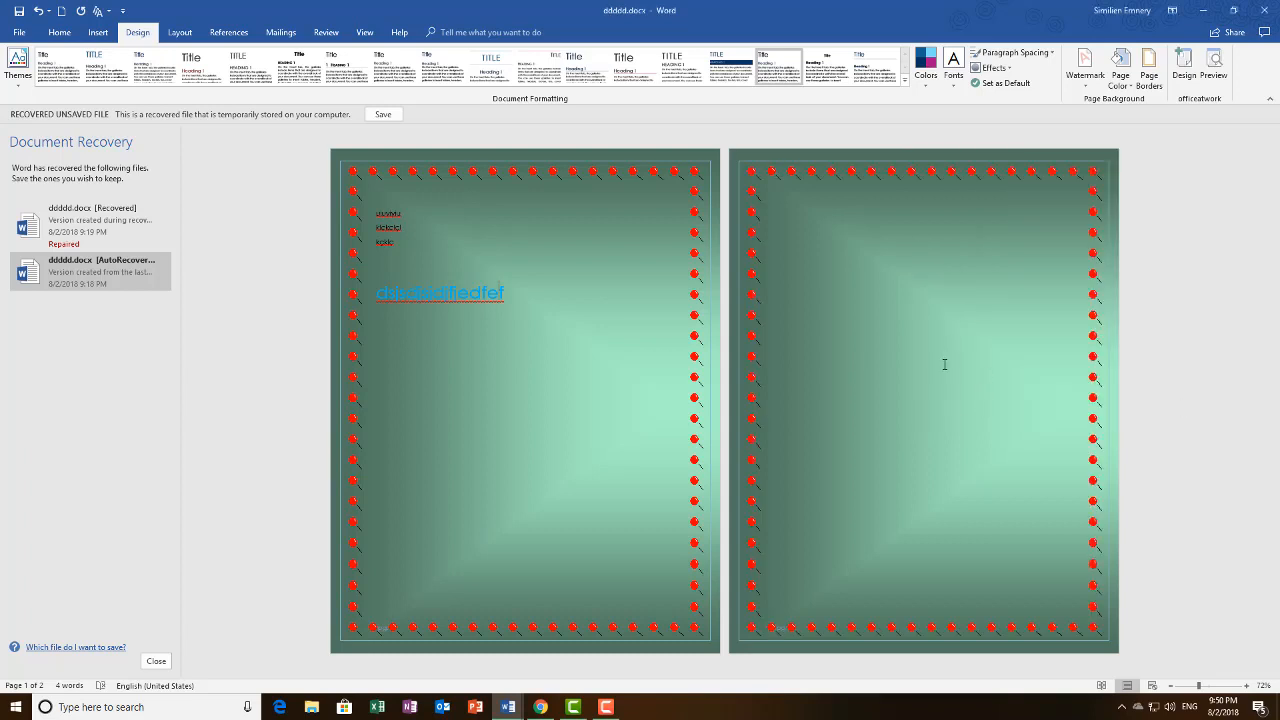
Limit the balloon page border to the section's first page only.
{"action": "left_click", "coordinate": [1149, 78]}
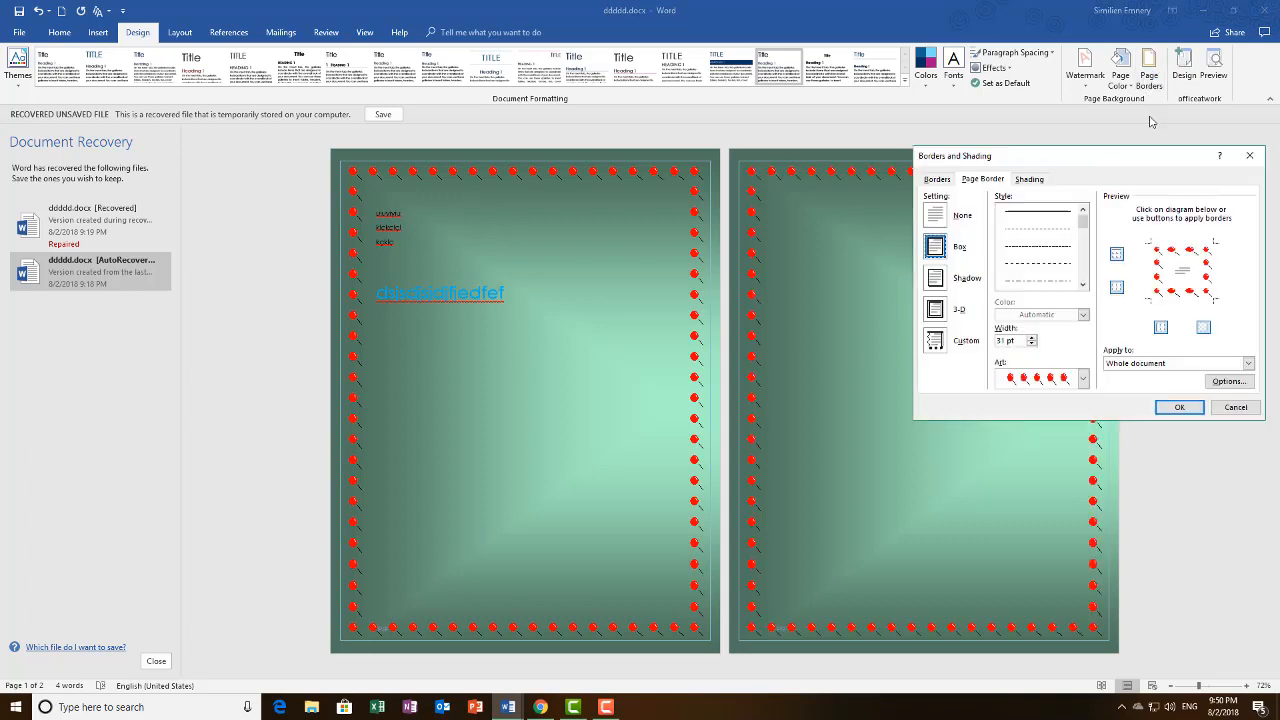
{"action": "left_click", "coordinate": [1163, 365]}
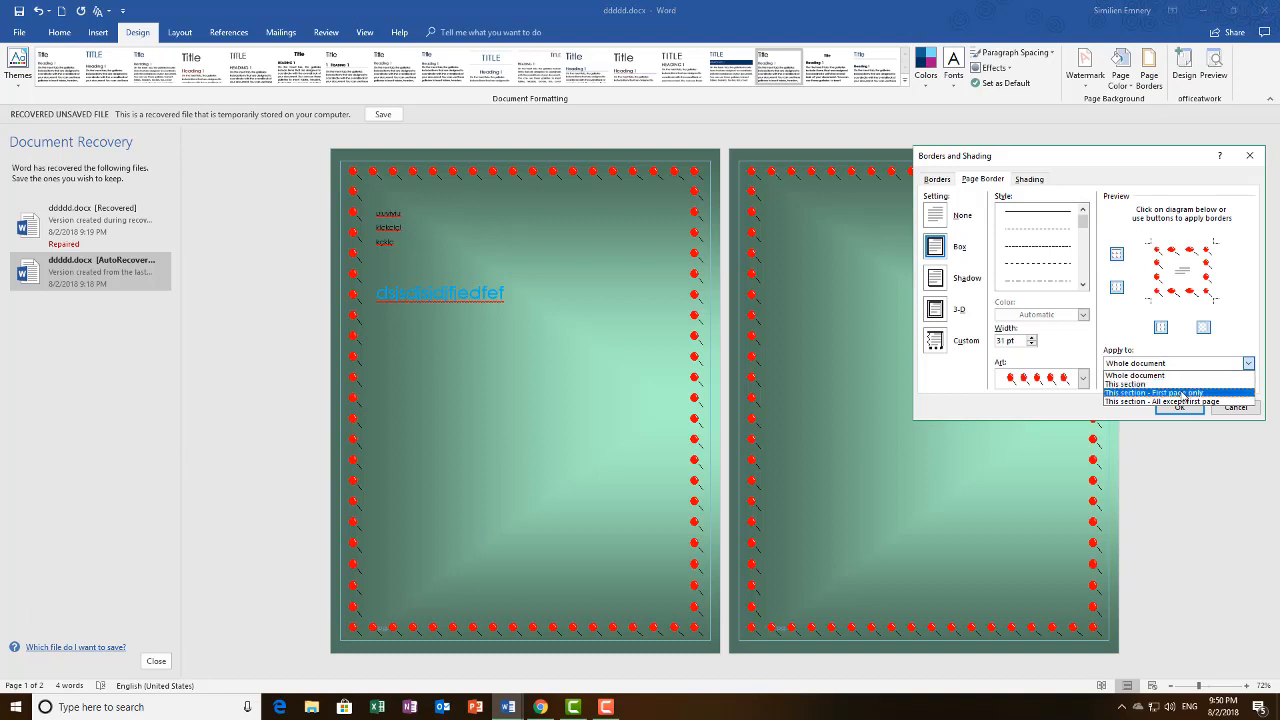
{"action": "left_click", "coordinate": [1182, 393]}
{"action": "left_click", "coordinate": [1180, 409]}
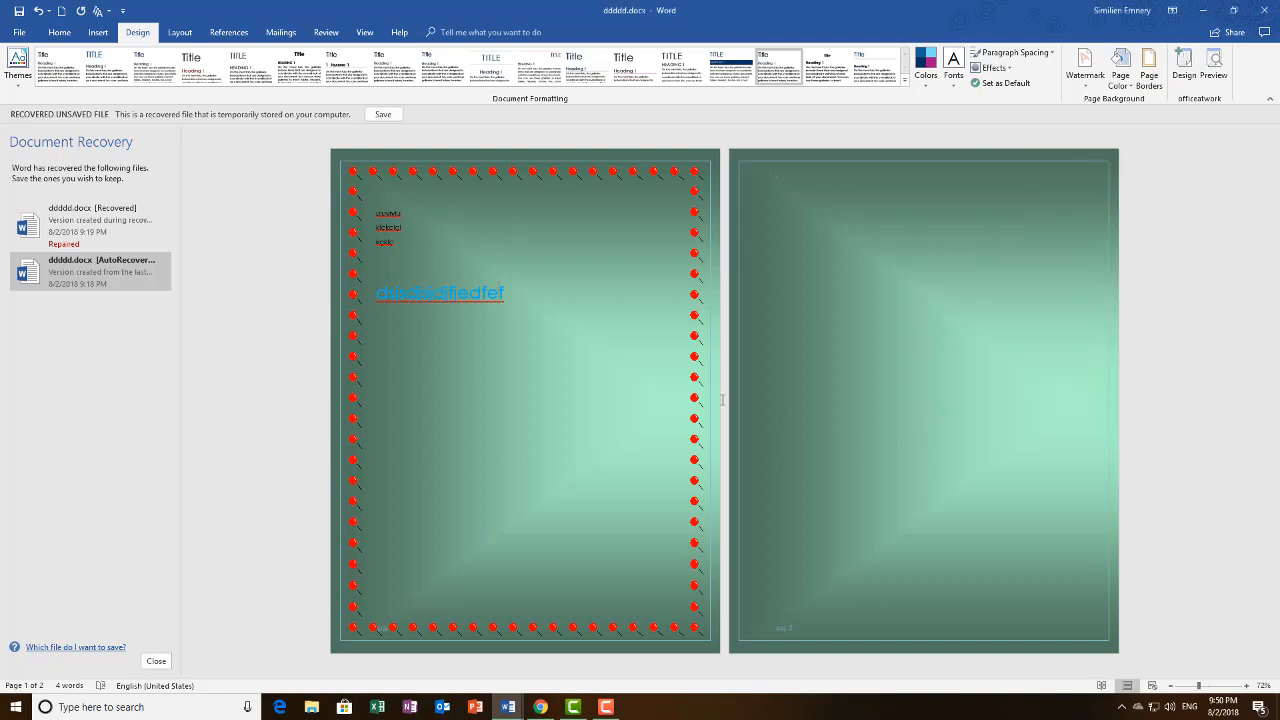
Apply the balloon page border to "This section - All except first page".
{"action": "left_click", "coordinate": [1149, 78]}
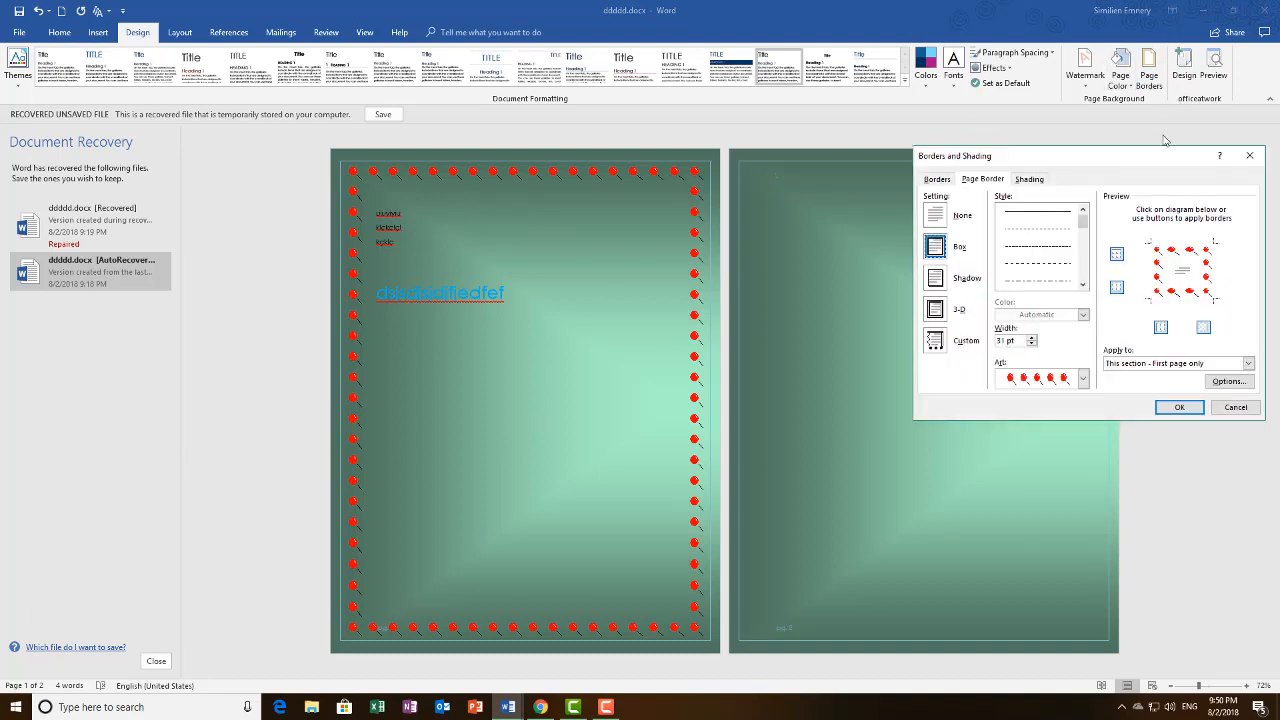
{"action": "left_click", "coordinate": [1187, 363]}
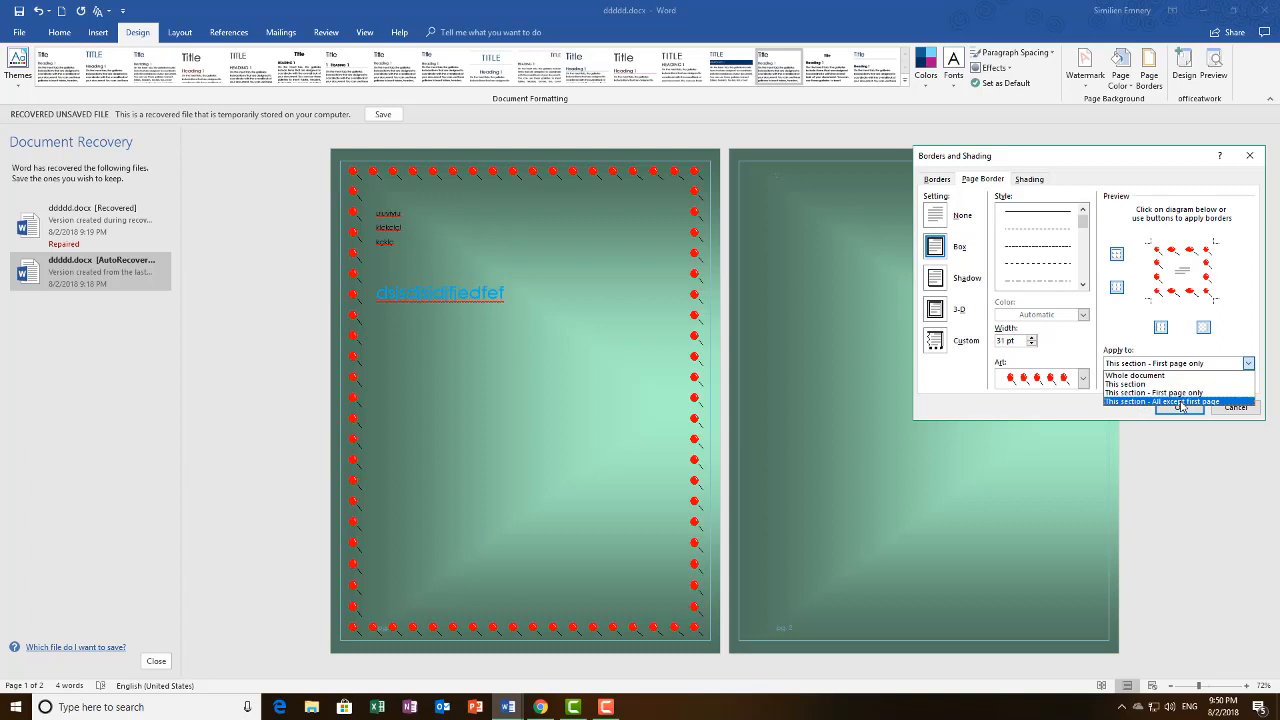
{"action": "left_click", "coordinate": [1182, 402]}
{"action": "left_click", "coordinate": [1181, 407]}
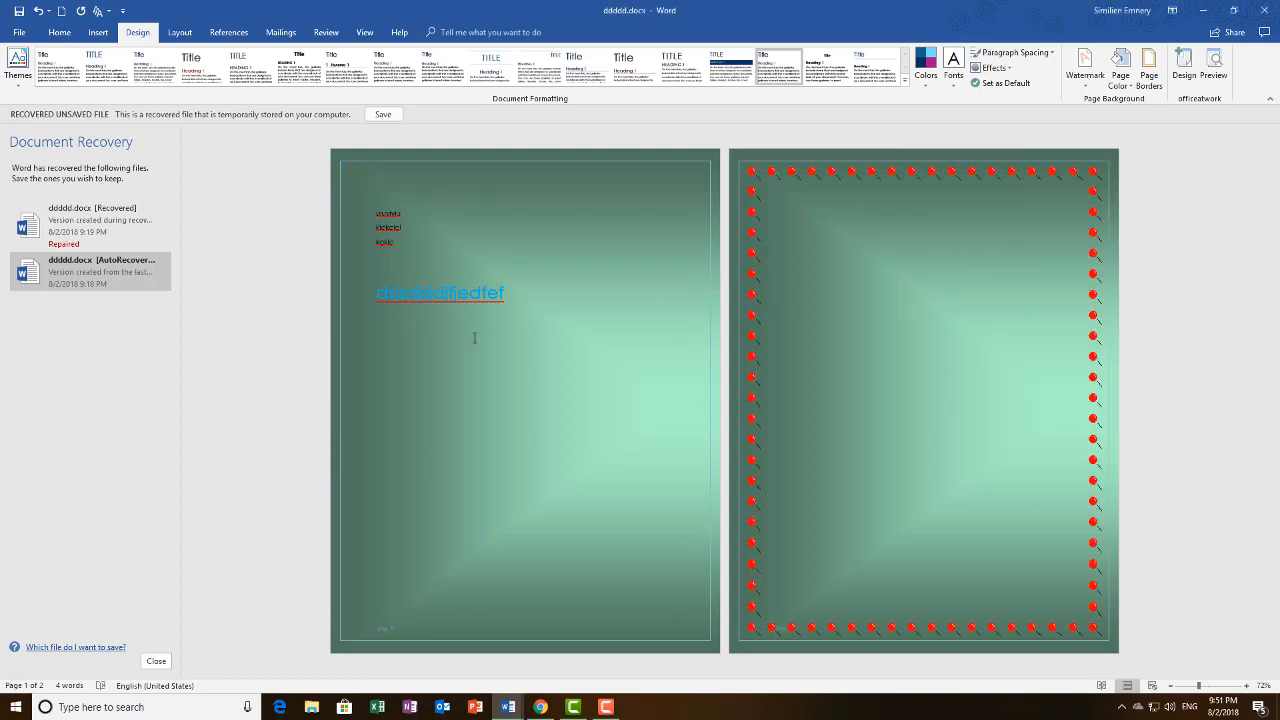
Review which parts of the document the page border can be applied to, keeping "This section - All except first page".
{"action": "left_click", "coordinate": [1149, 75]}
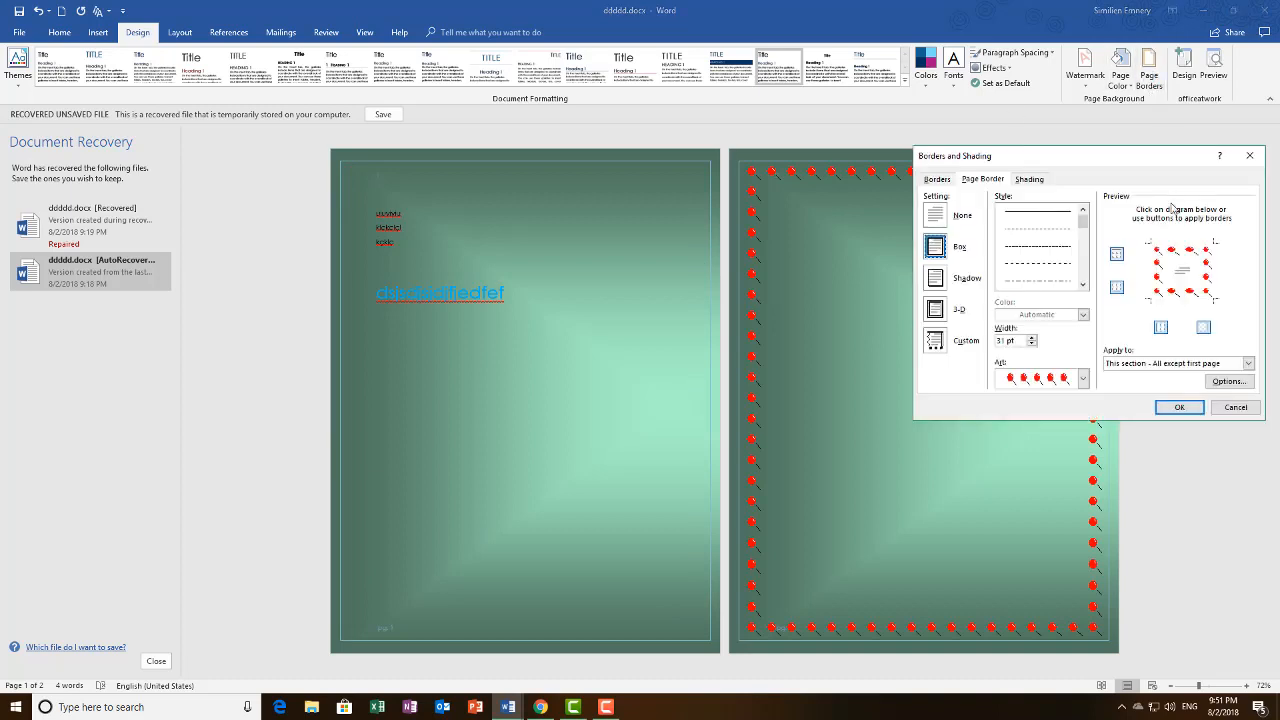
{"action": "left_click", "coordinate": [1175, 365]}
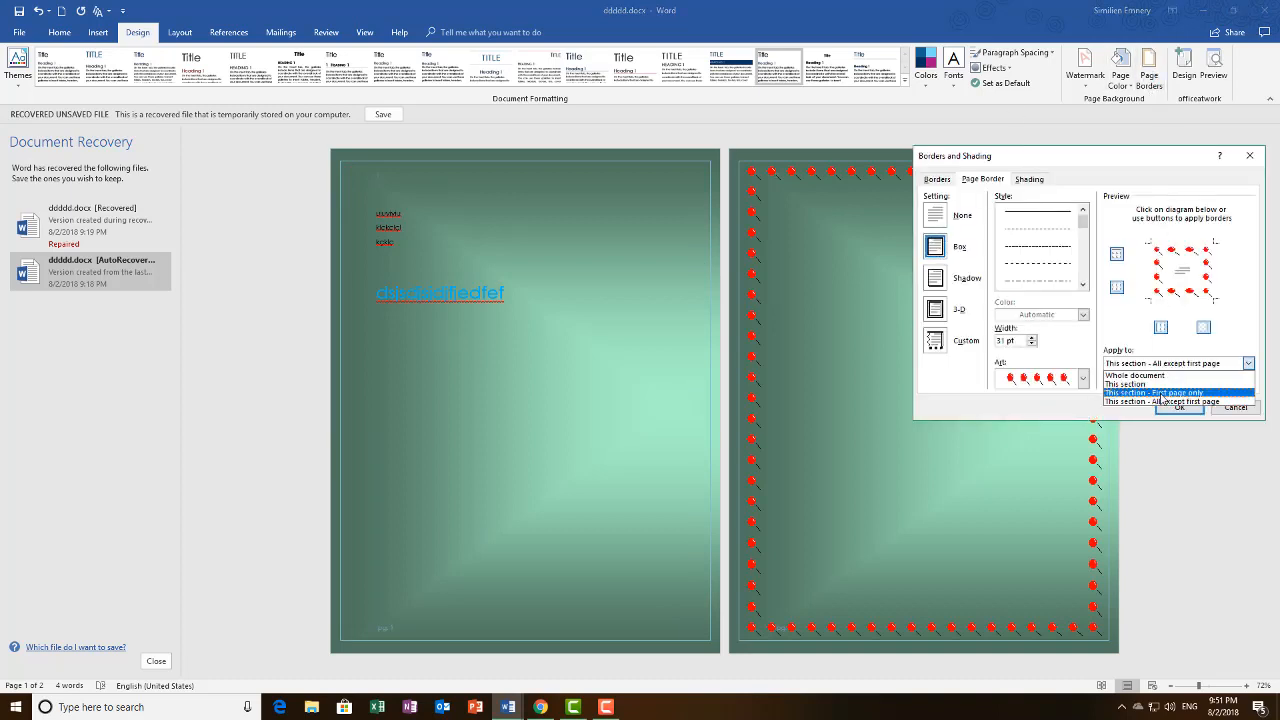
{"action": "left_click", "coordinate": [988, 416]}
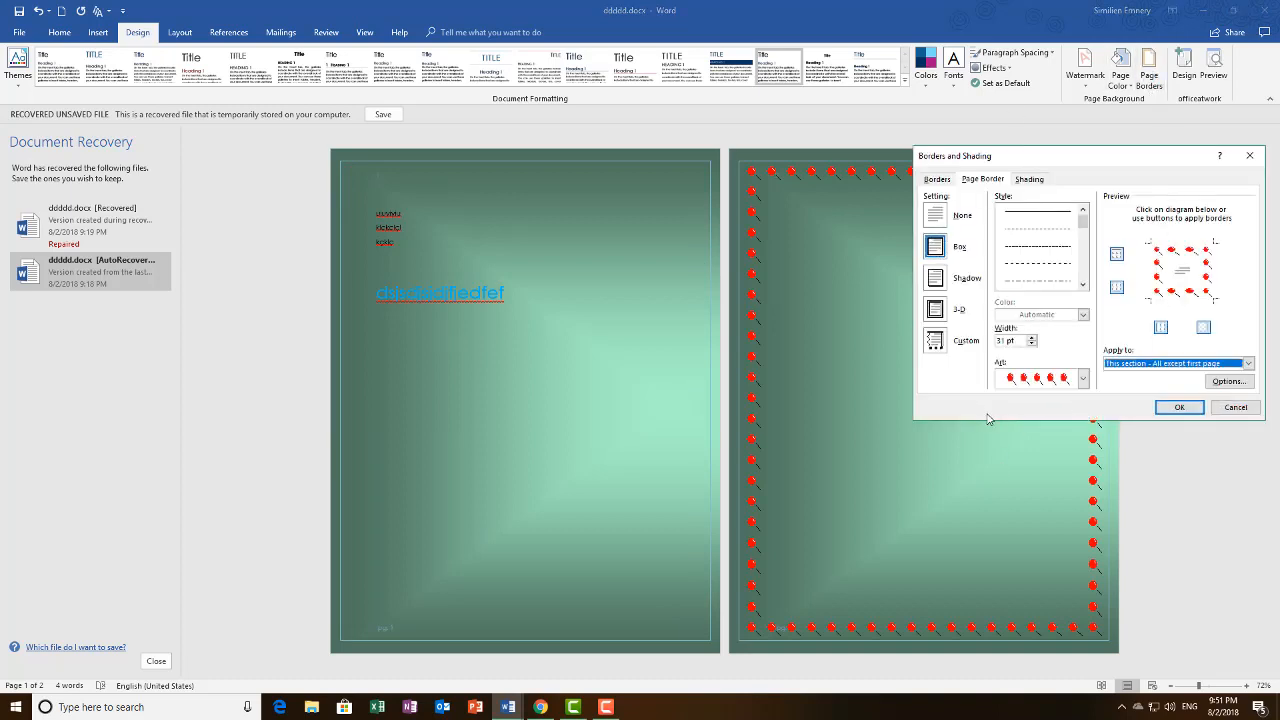
{"action": "left_click", "coordinate": [1176, 408]}
{"action": "left_click", "coordinate": [1149, 75]}
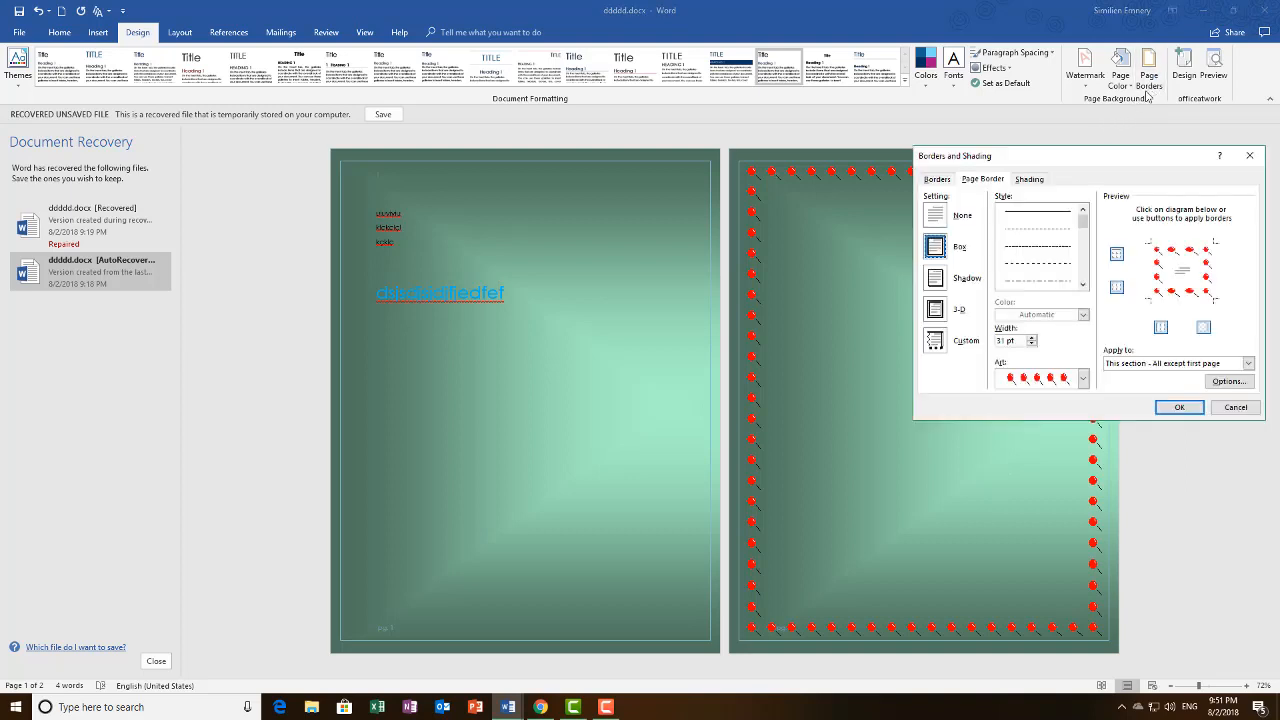
{"action": "left_click", "coordinate": [1029, 179]}
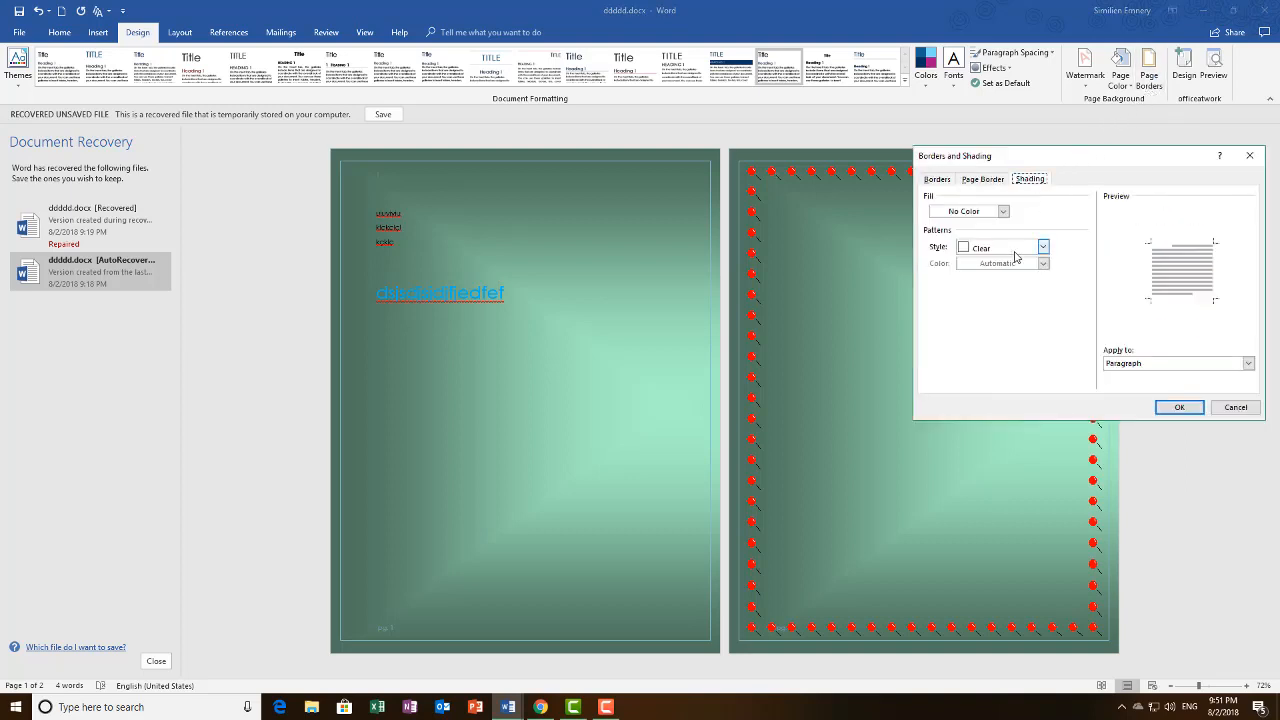
{"action": "left_click", "coordinate": [811, 358]}
{"action": "left_click", "coordinate": [1233, 407]}
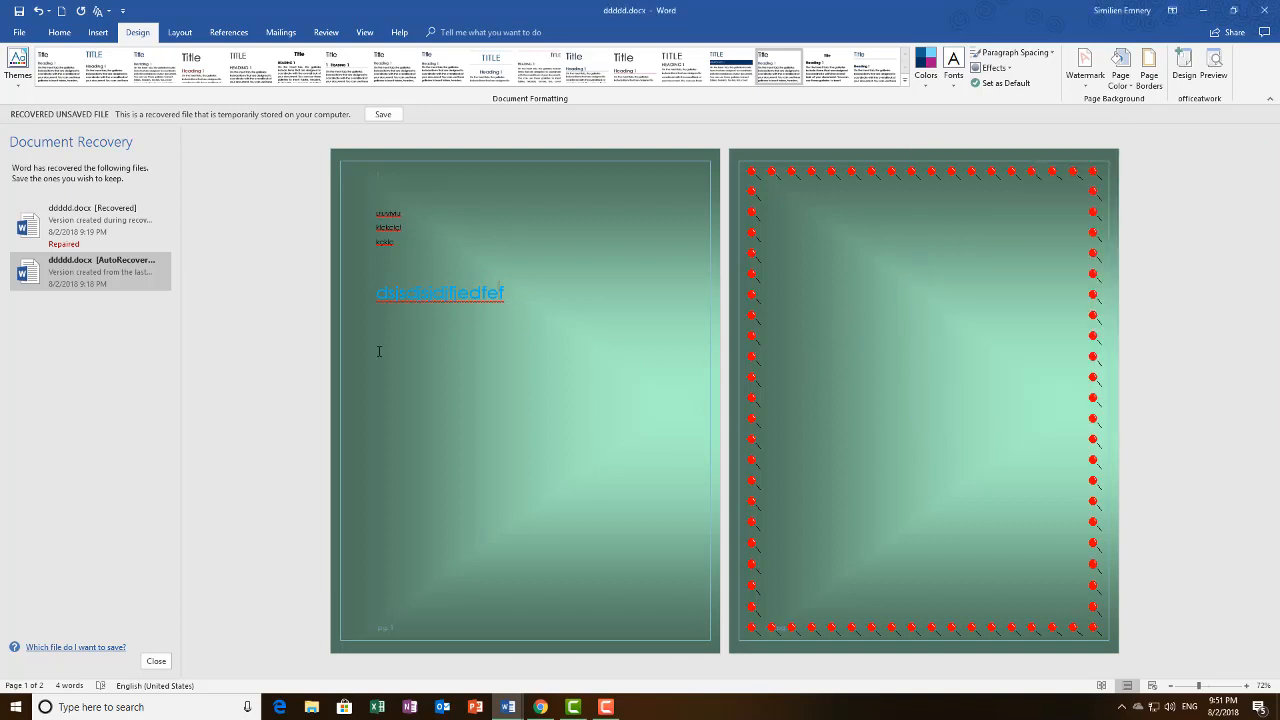
Shade the paragraph of the large blue text on the first page with a pink fill and the Solid (100%) pattern style.
{"action": "left_click_drag", "start_coordinate": [524, 292], "coordinate": [360, 292]}
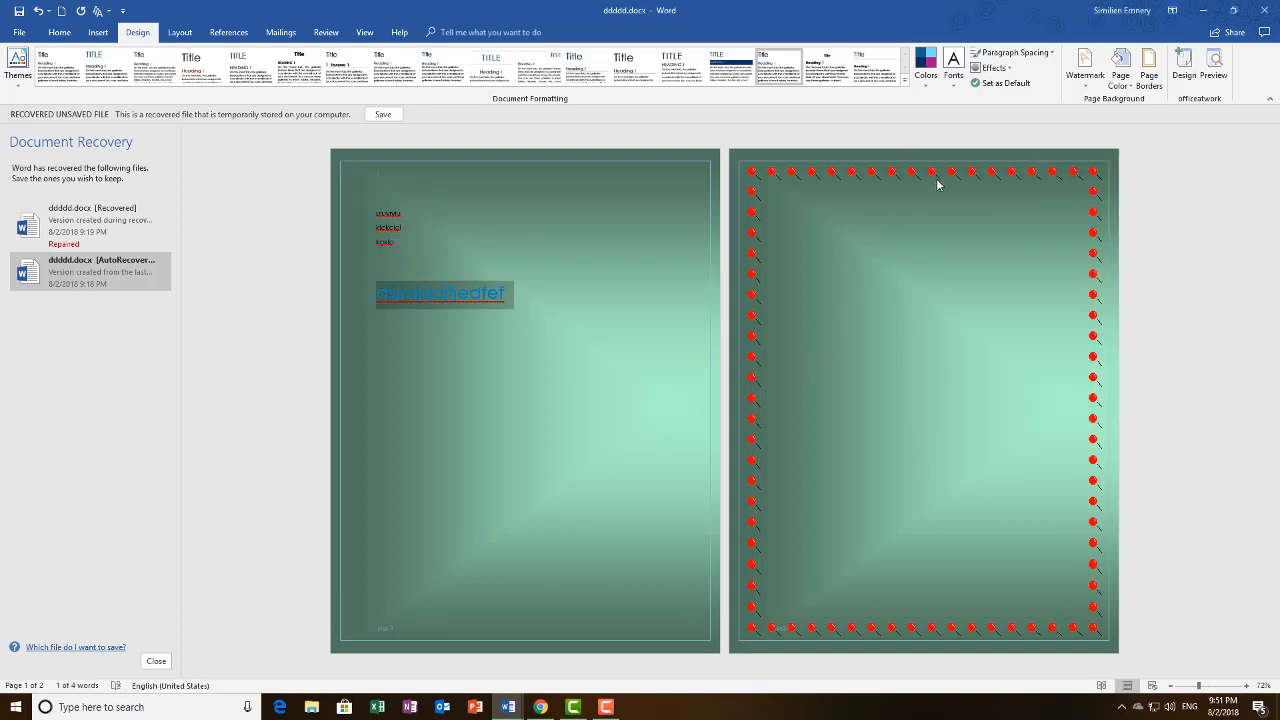
{"action": "left_click", "coordinate": [1155, 83]}
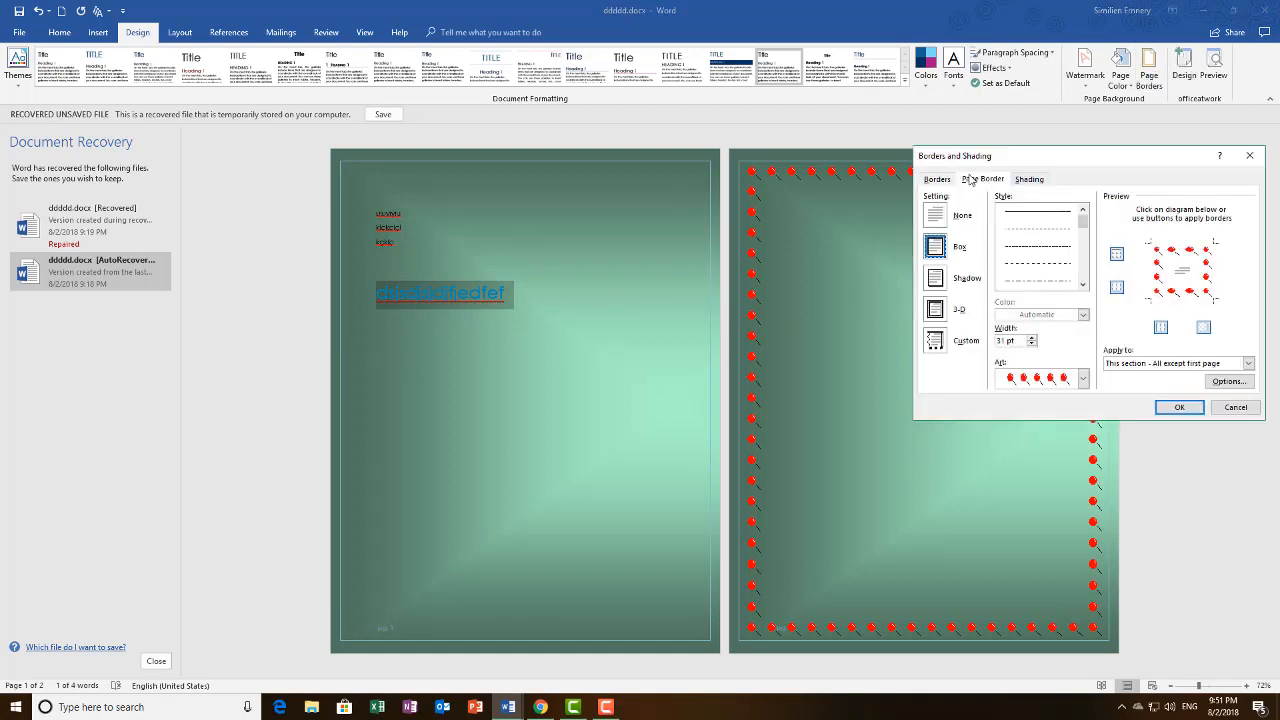
{"action": "left_click", "coordinate": [1028, 183]}
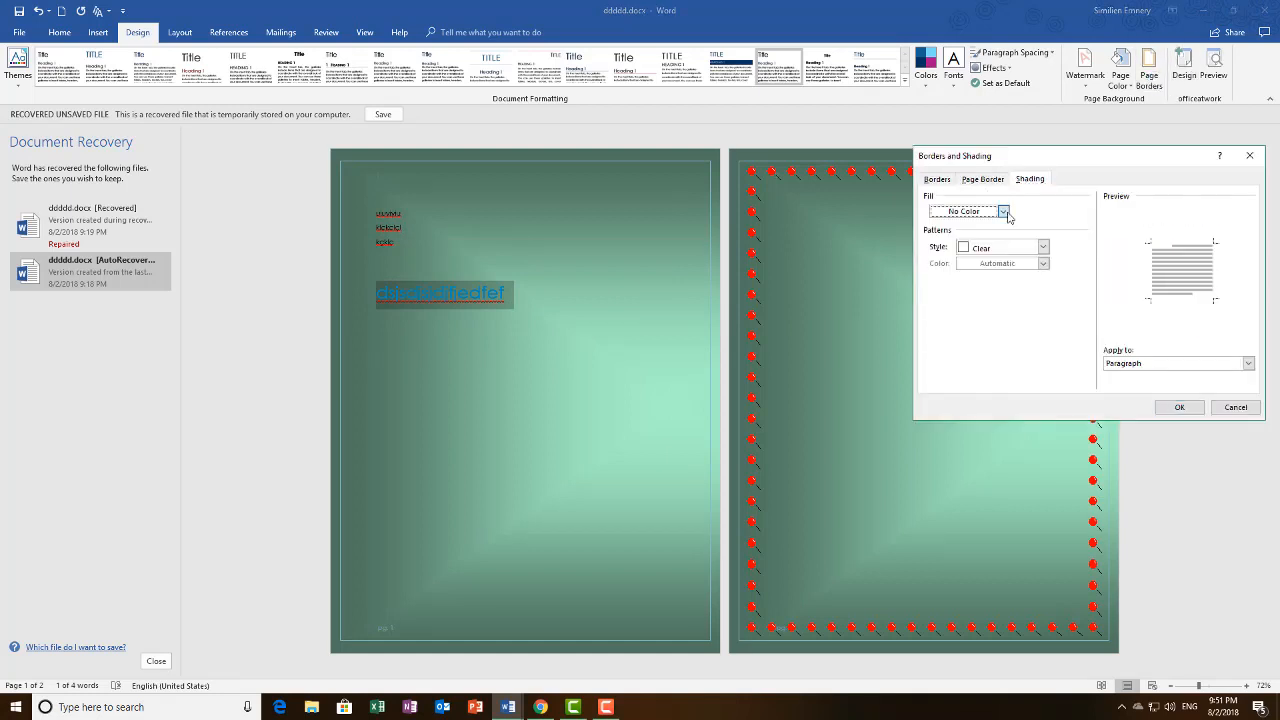
{"action": "left_click", "coordinate": [1003, 211]}
{"action": "left_click", "coordinate": [991, 270]}
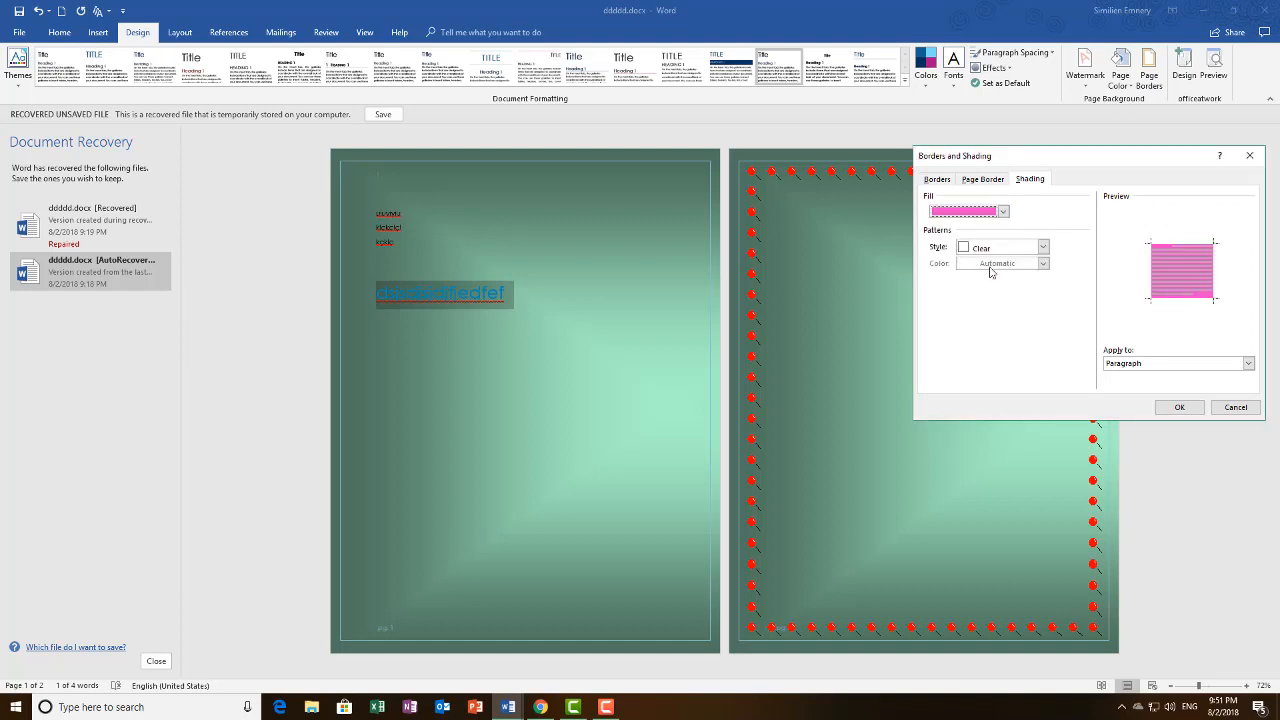
{"action": "left_click", "coordinate": [1008, 250]}
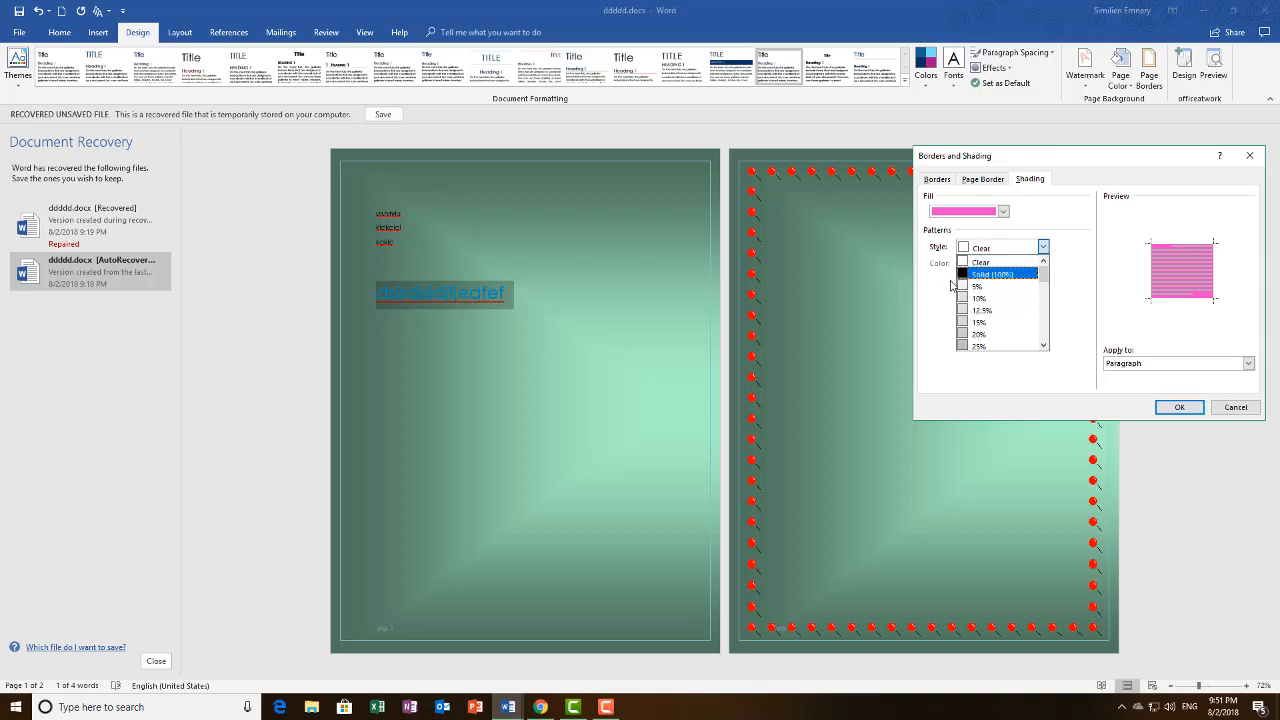
{"action": "left_click", "coordinate": [985, 275]}
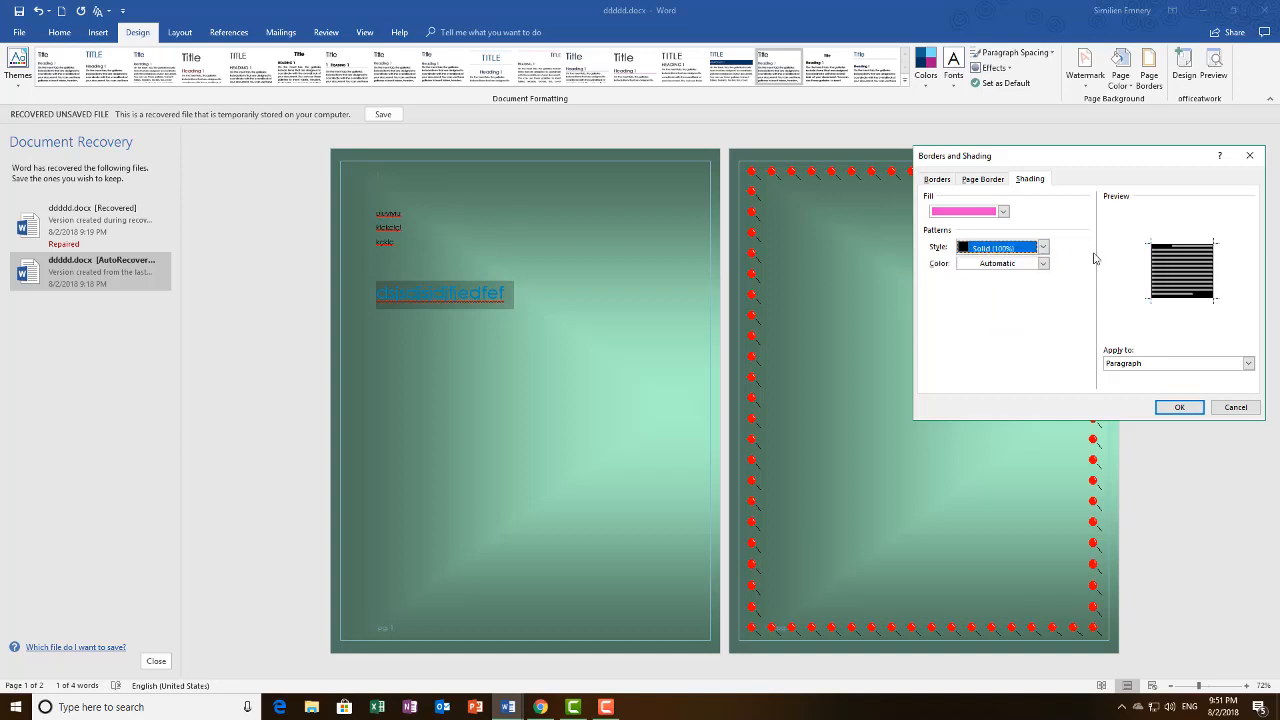
{"action": "left_click", "coordinate": [1180, 407]}
{"action": "left_click", "coordinate": [662, 329]}
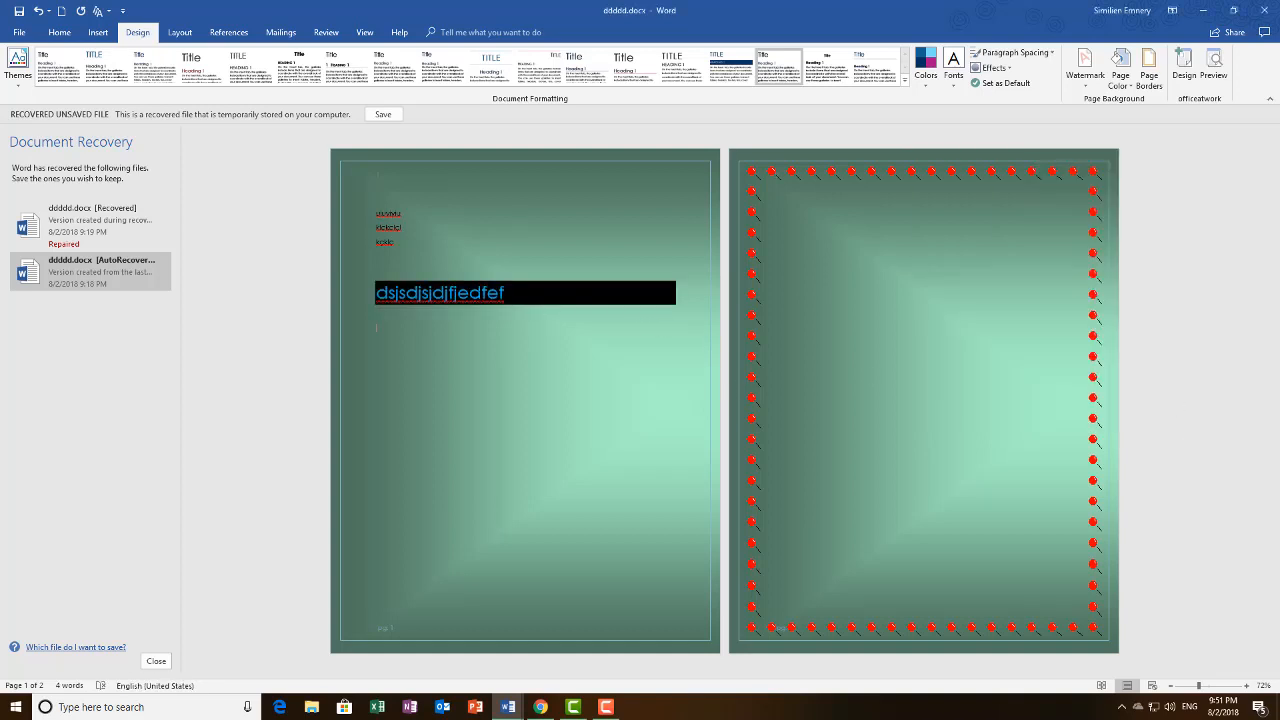
Change the shading pattern style of the large blue text's paragraph to 25%, trying 12.5% first and keeping the pink fill.
{"action": "double_click", "coordinate": [547, 301]}
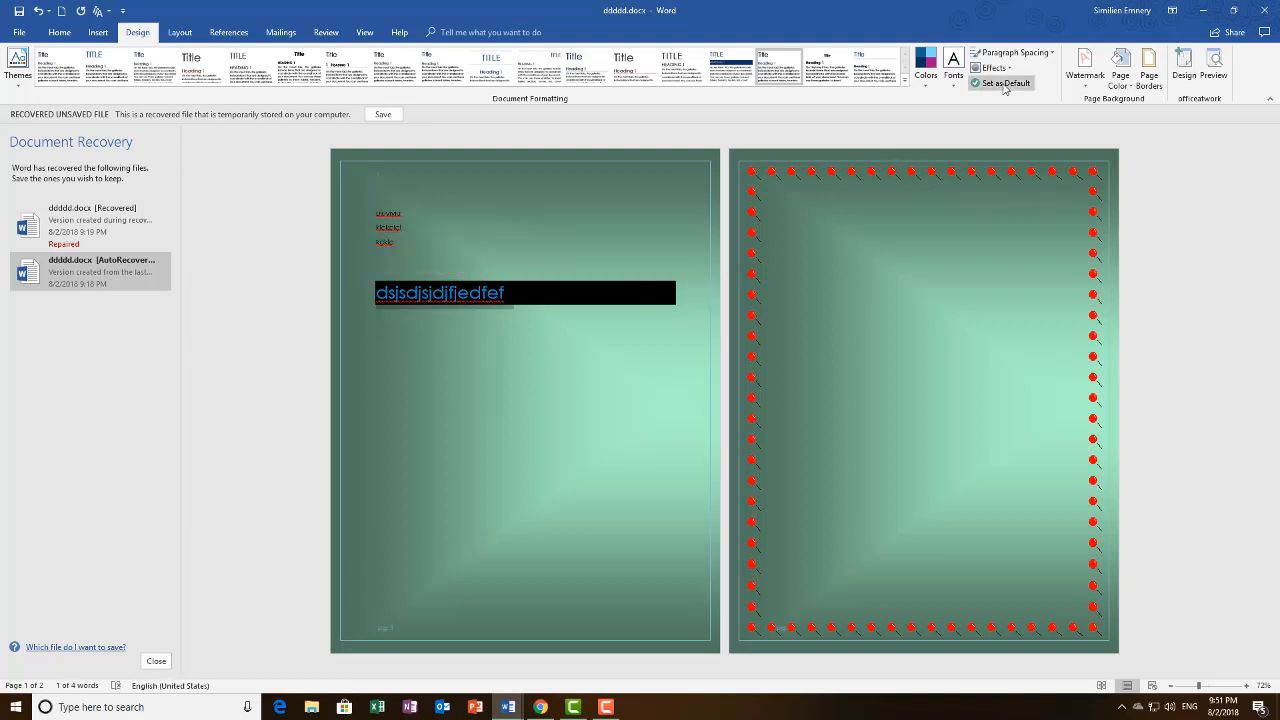
{"action": "left_click", "coordinate": [1149, 76]}
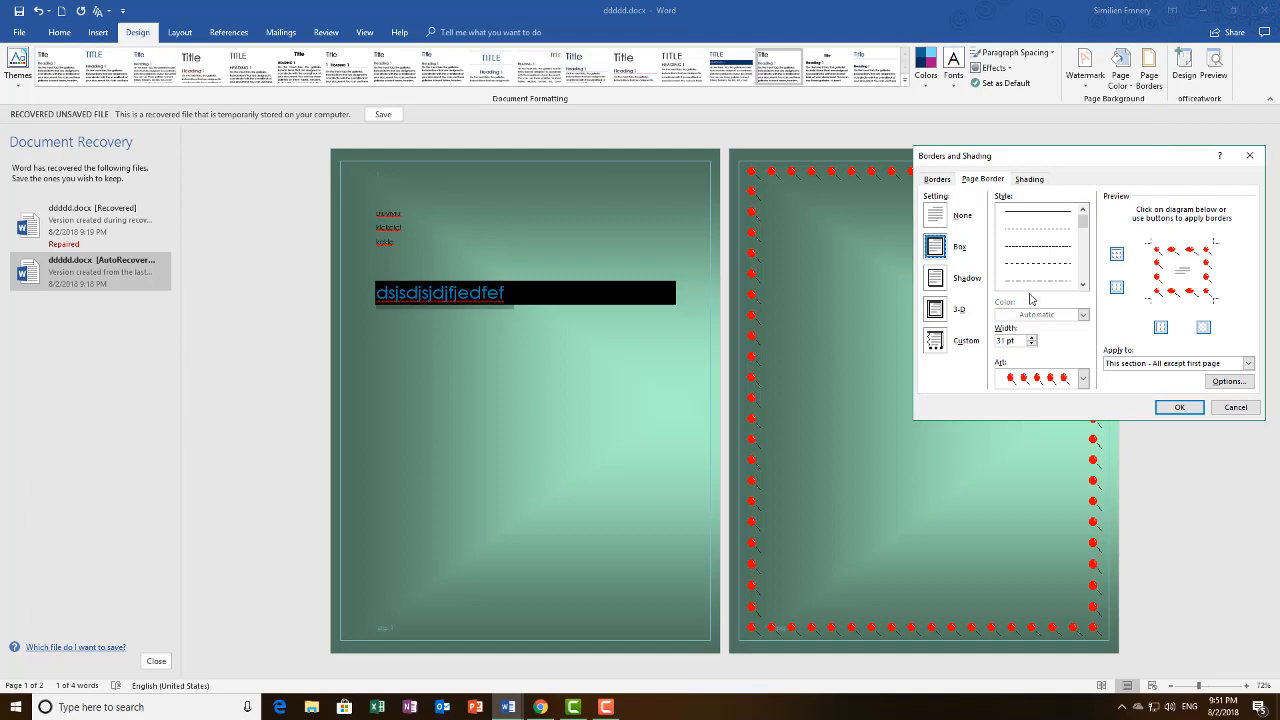
{"action": "left_click", "coordinate": [1029, 179]}
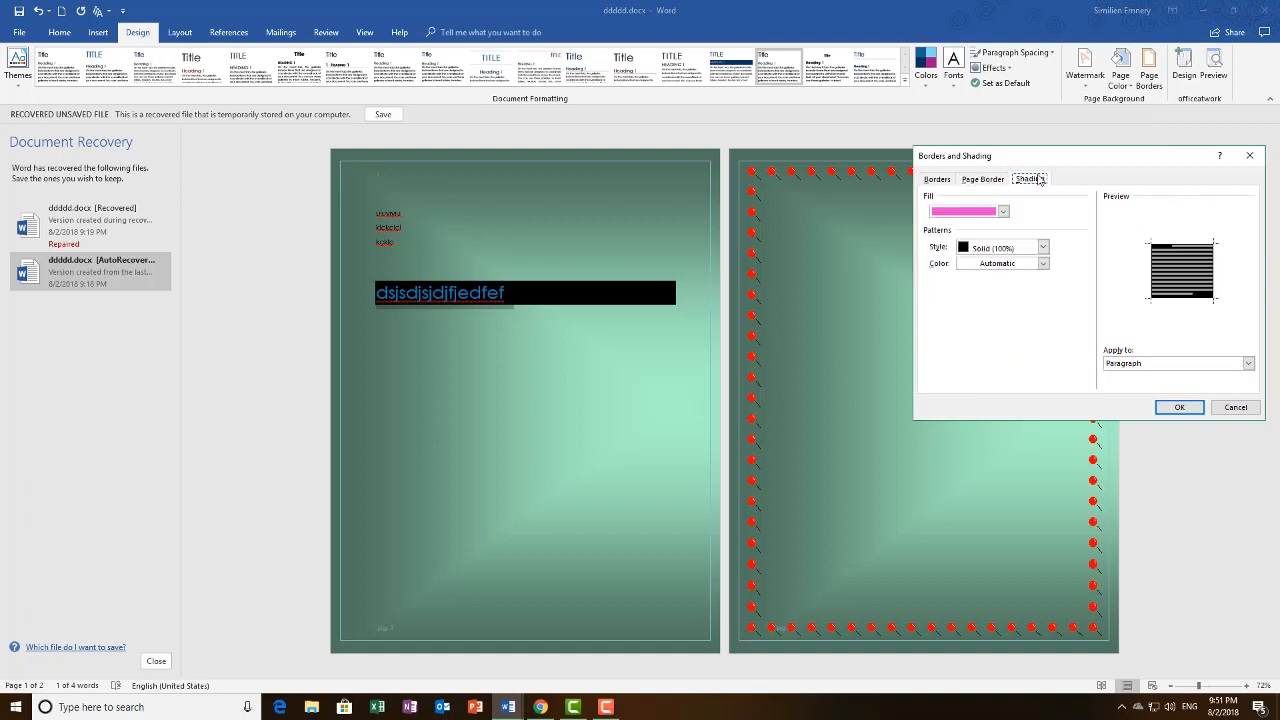
{"action": "left_click", "coordinate": [970, 250]}
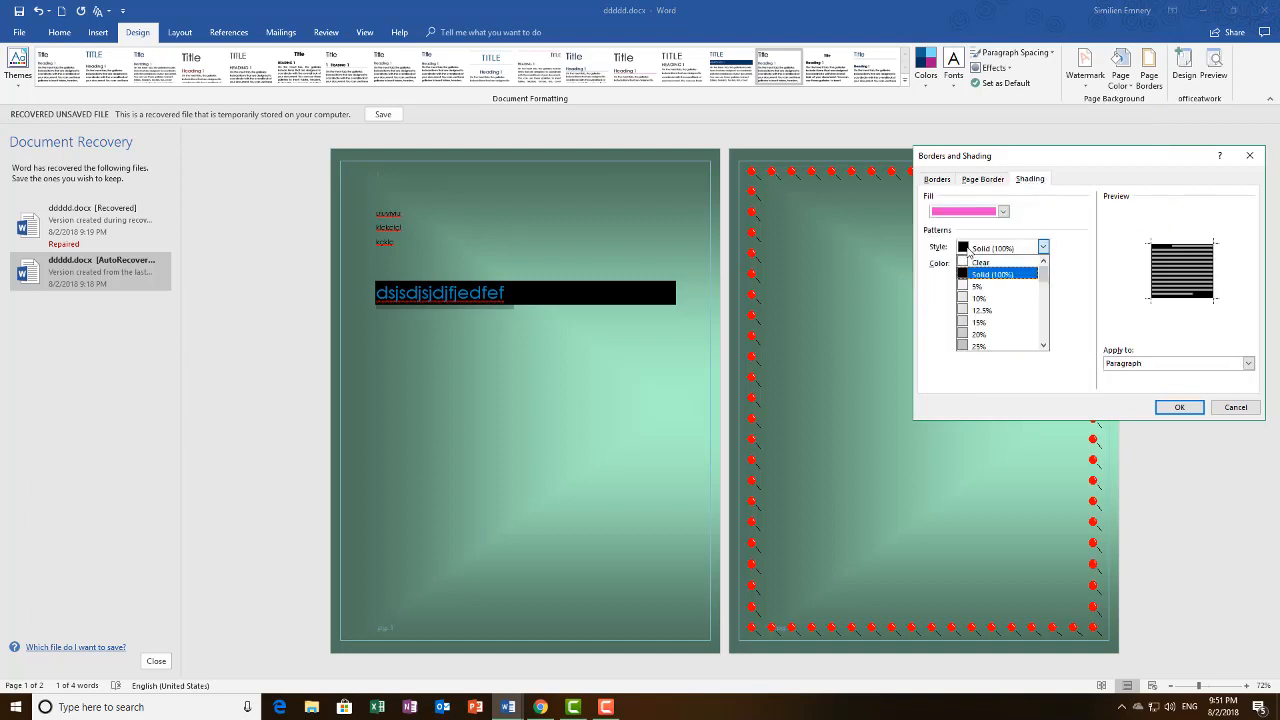
{"action": "left_click", "coordinate": [972, 310]}
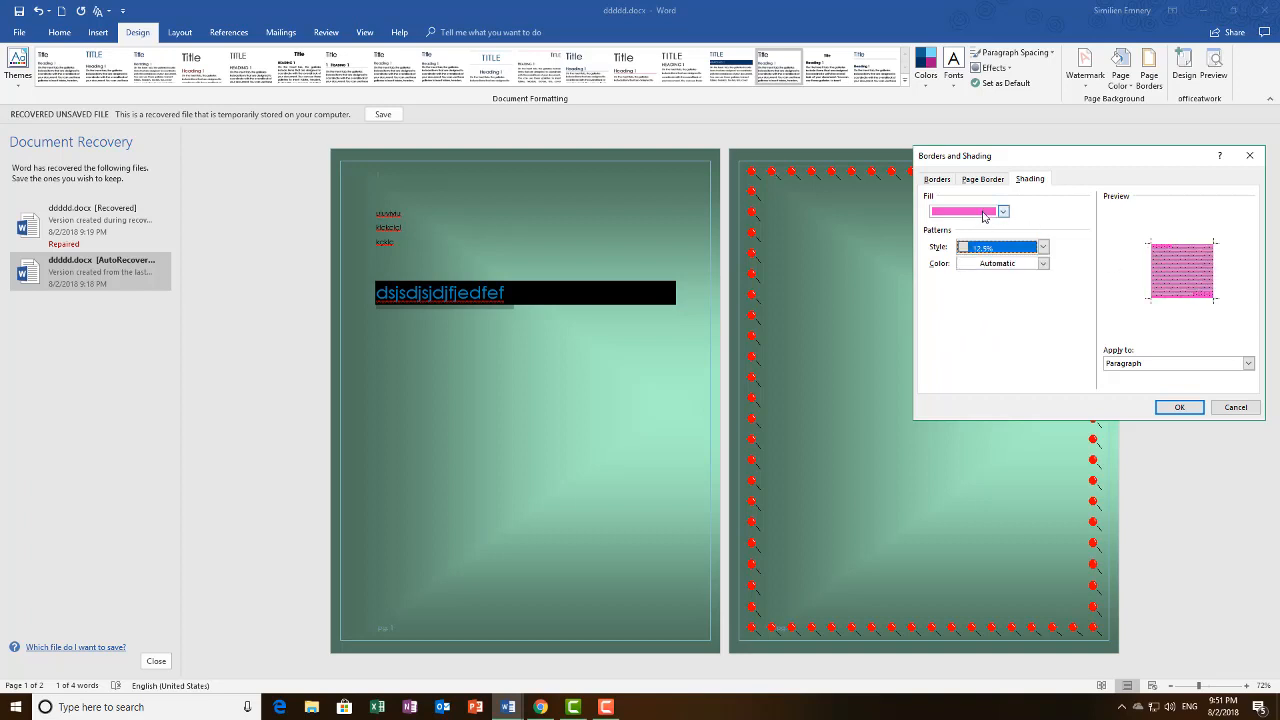
{"action": "left_click", "coordinate": [1031, 249]}
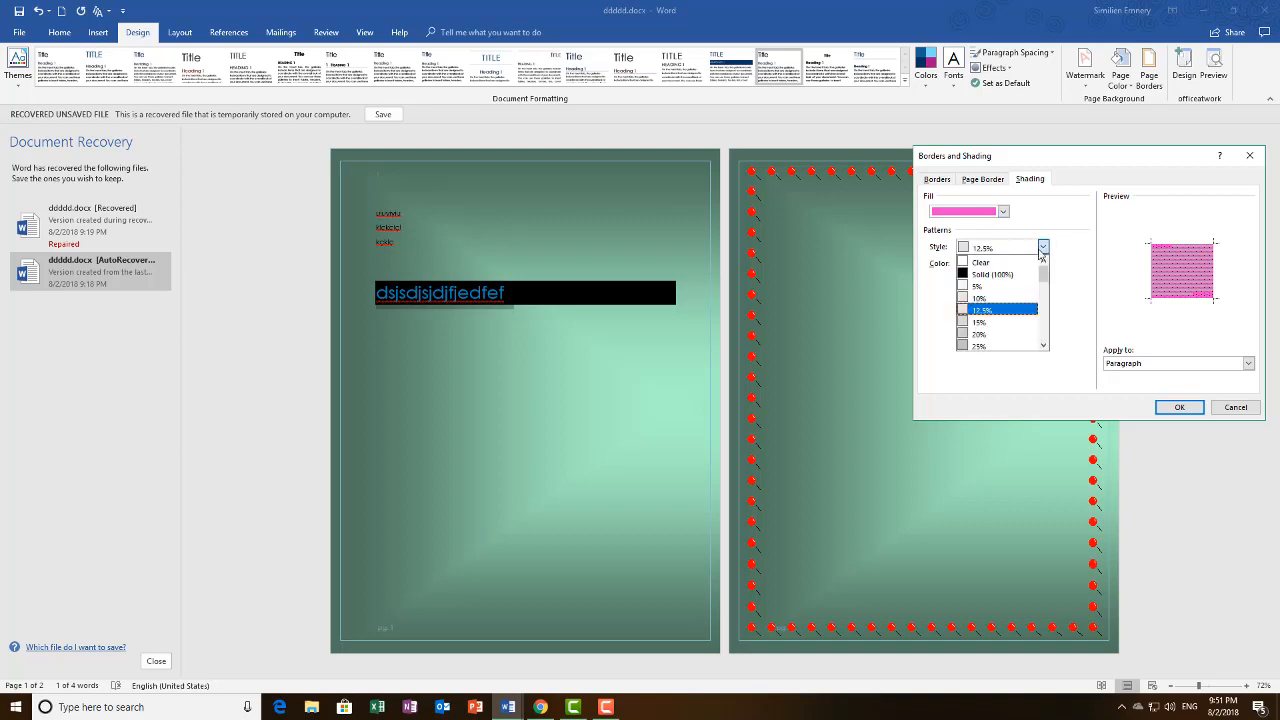
{"action": "left_click", "coordinate": [977, 348]}
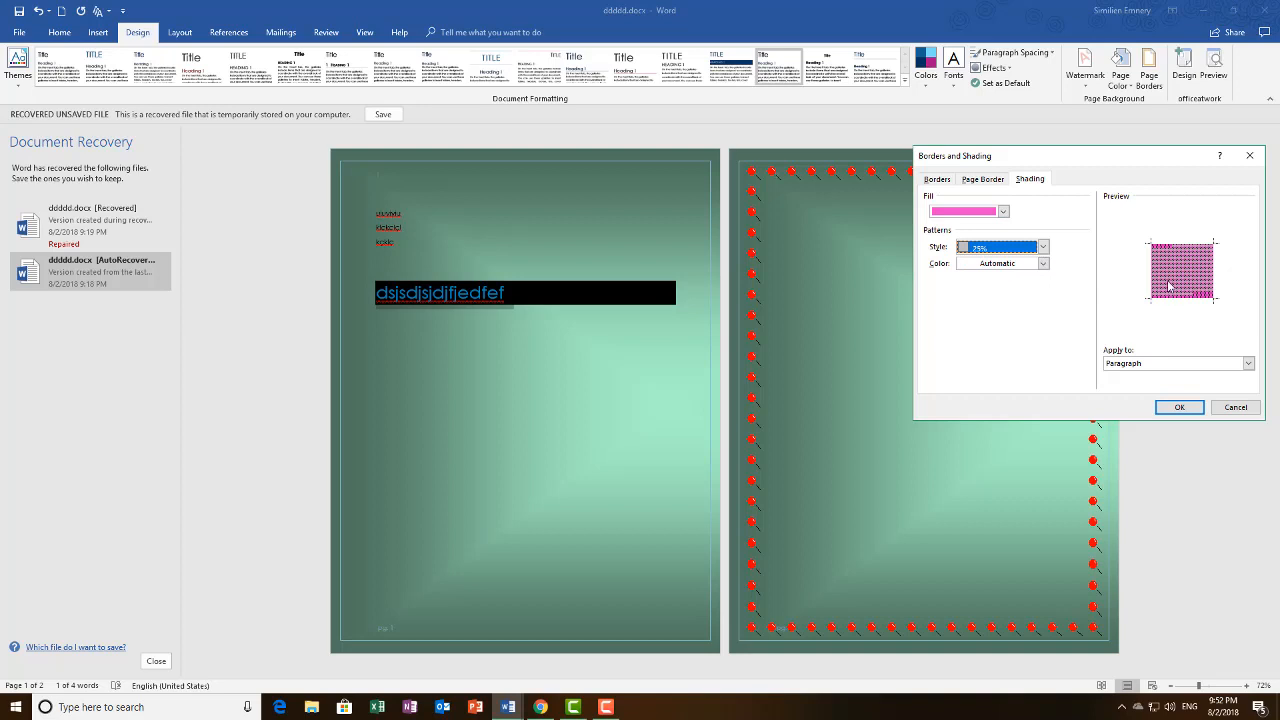
{"action": "left_click", "coordinate": [1179, 407]}
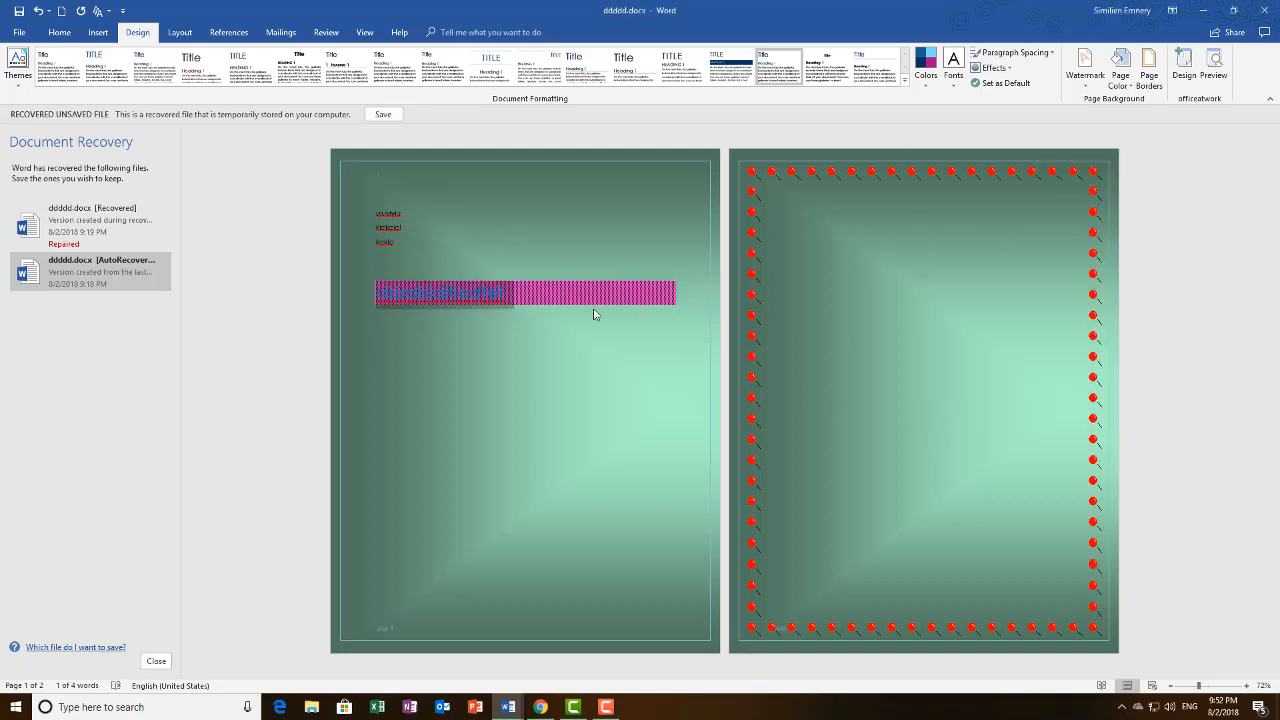
Examine the patterned shading on the blue text's paragraph up close and check the page border settings without changing them.
{"action": "left_click", "coordinate": [449, 336]}
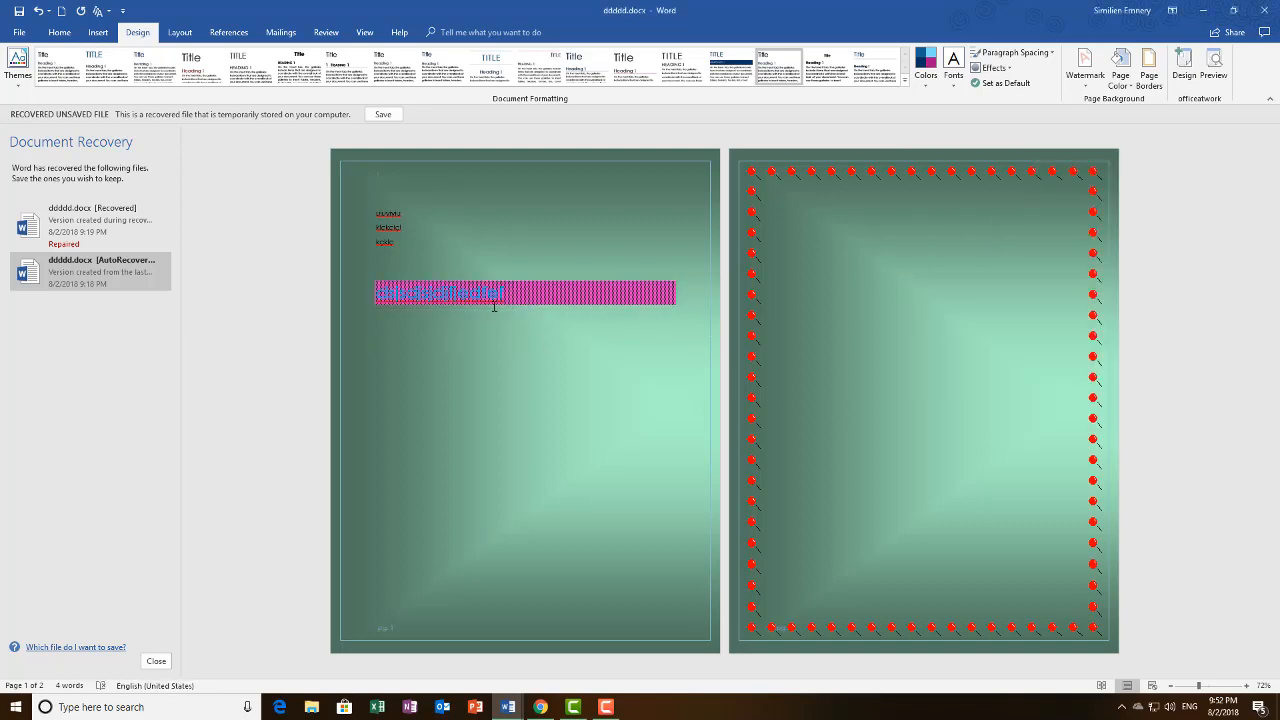
{"action": "key", "text": "shift+Up"}
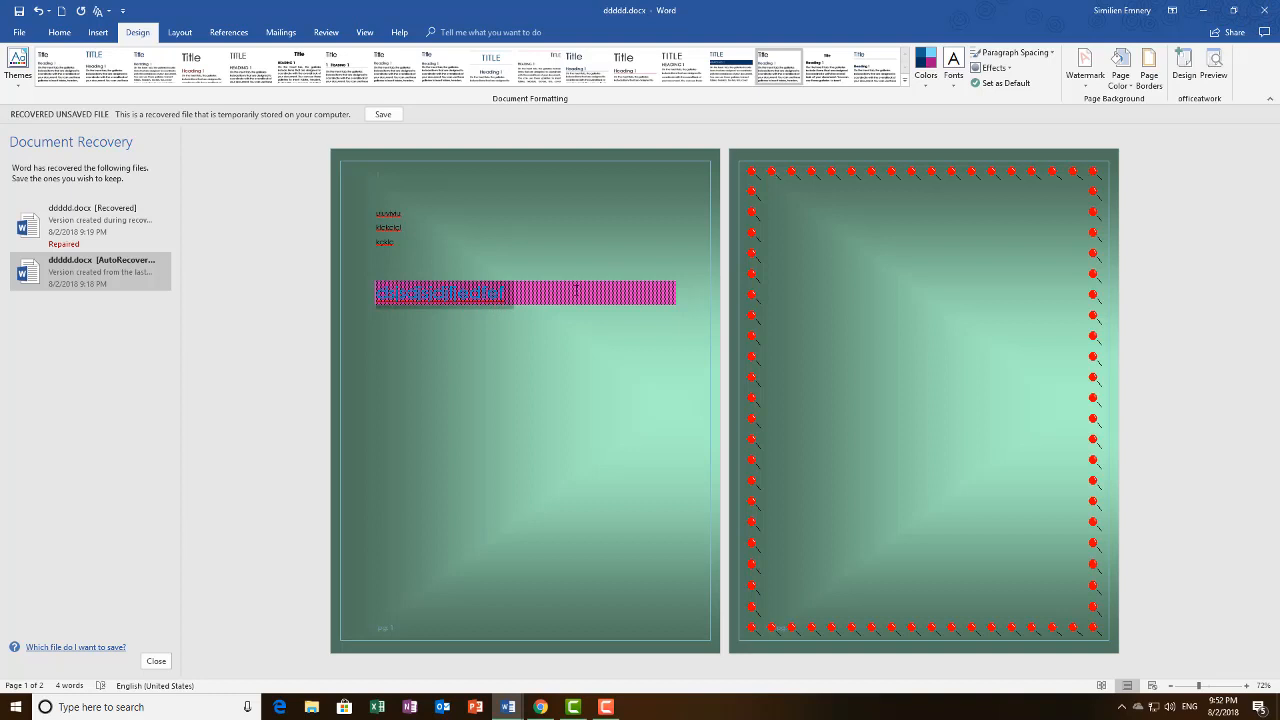
{"action": "left_click", "coordinate": [591, 314]}
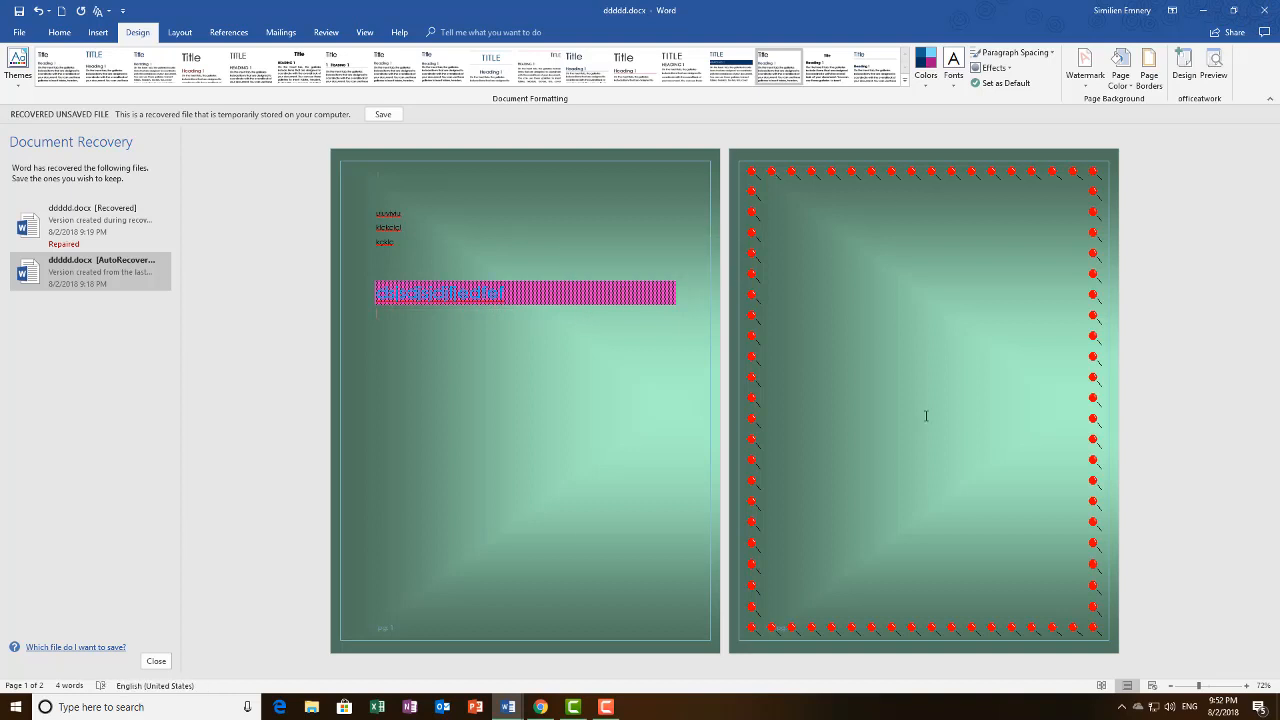
{"action": "scroll", "coordinate": [725, 452], "scroll_direction": "up", "scroll_amount": 2, "text": "ctrl"}
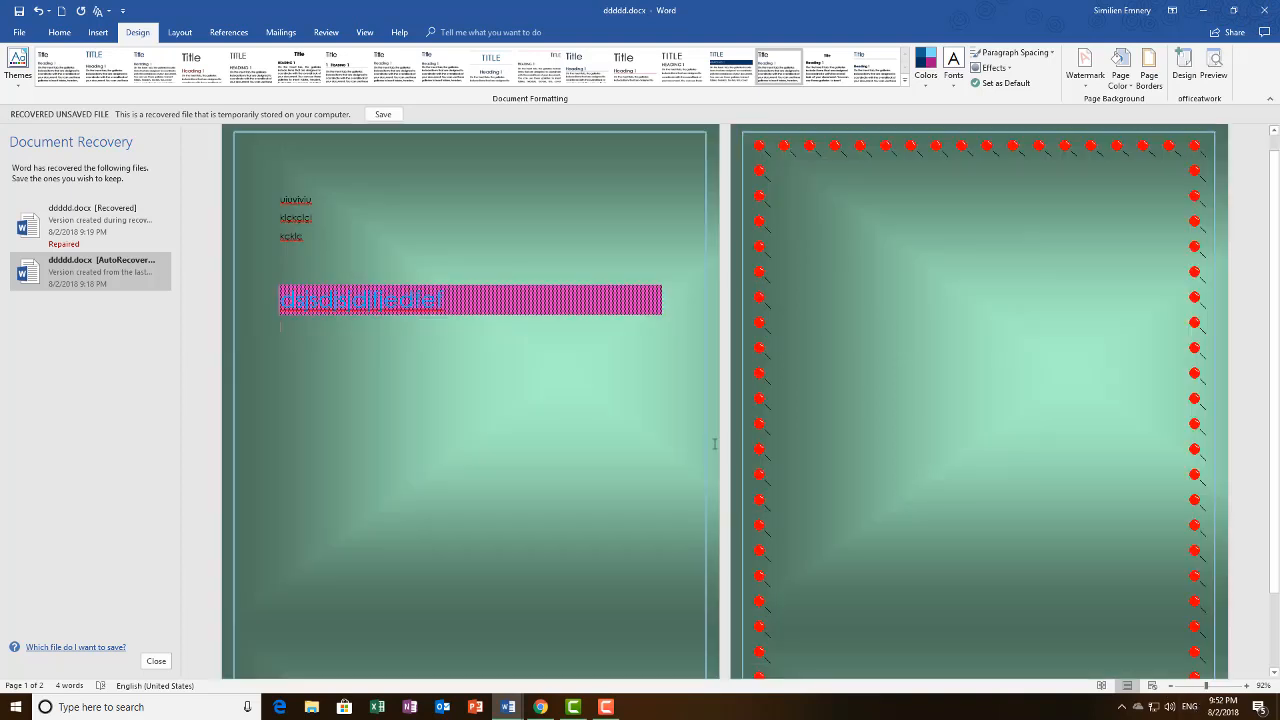
{"action": "scroll", "coordinate": [713, 443], "scroll_direction": "up", "scroll_amount": 1, "text": "ctrl"}
{"action": "scroll", "coordinate": [694, 423], "scroll_direction": "down", "scroll_amount": 1, "text": "ctrl"}
{"action": "double_click", "coordinate": [424, 291]}
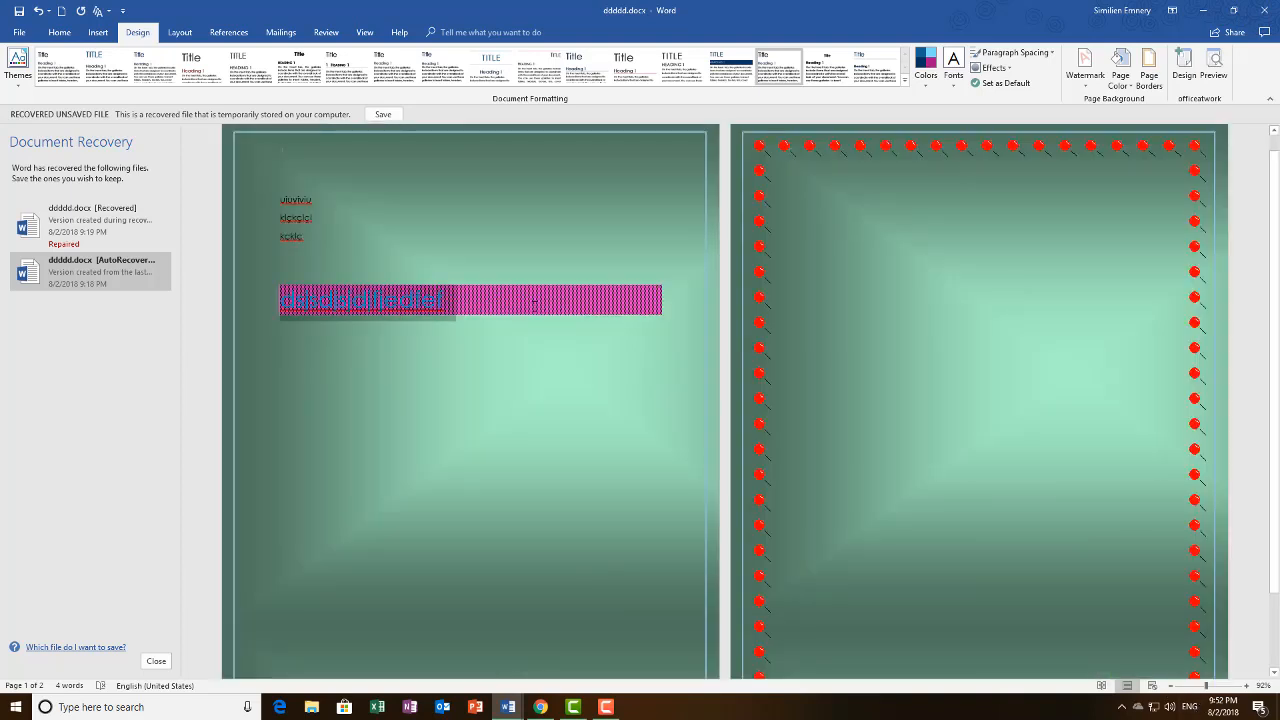
{"action": "left_click", "coordinate": [450, 317]}
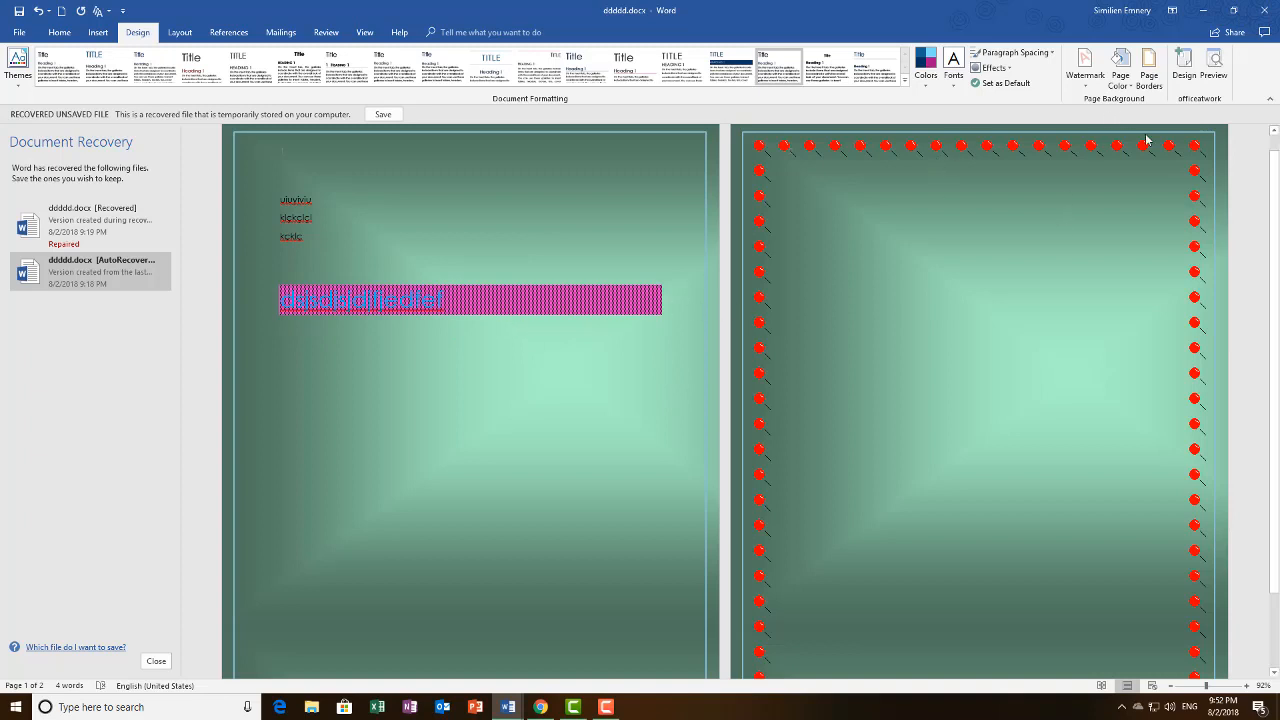
{"action": "left_click", "coordinate": [1149, 72]}
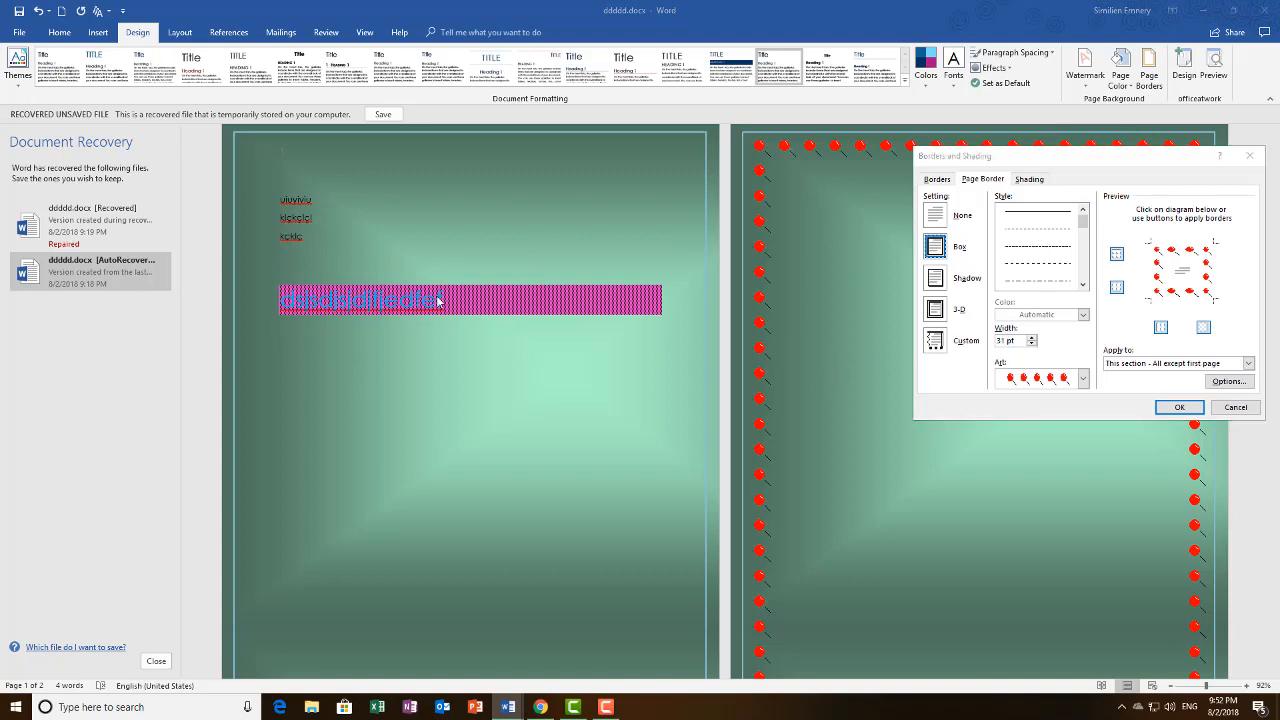
{"action": "left_click", "coordinate": [1176, 406]}
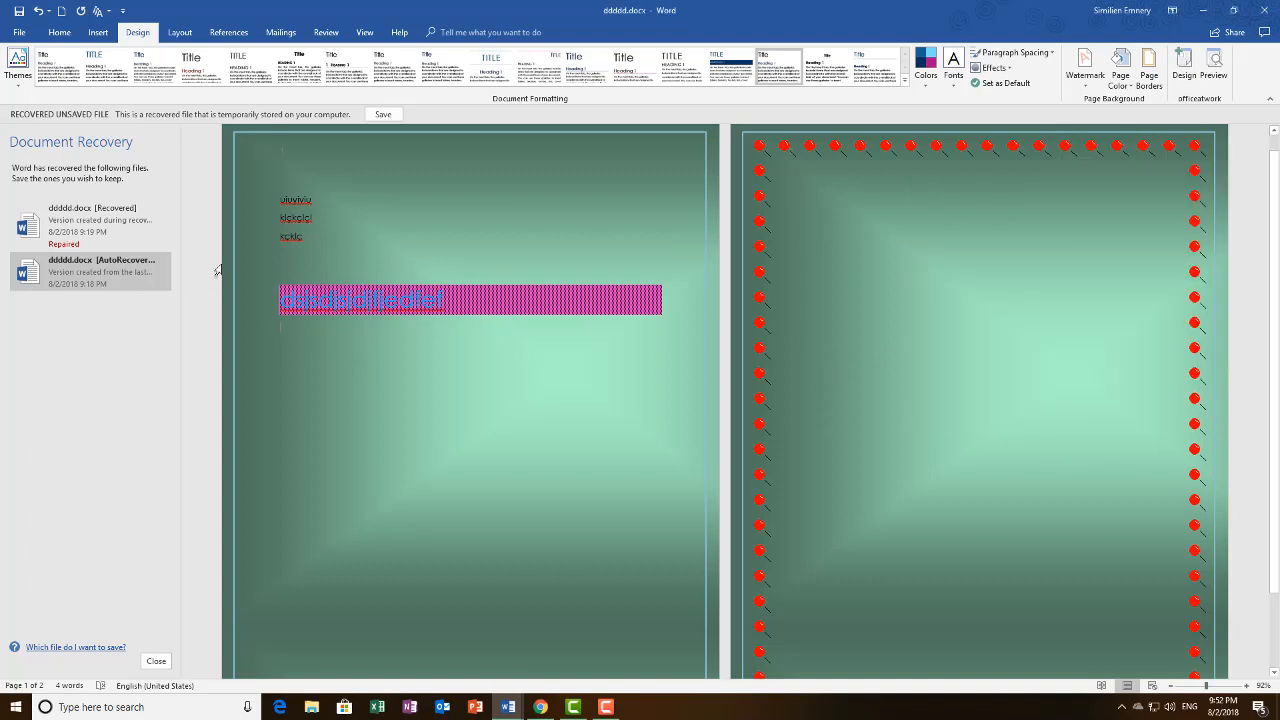
Enlarge the second small word on the first page, "klçkçlçl", to 72 pt.
{"action": "double_click", "coordinate": [298, 217]}
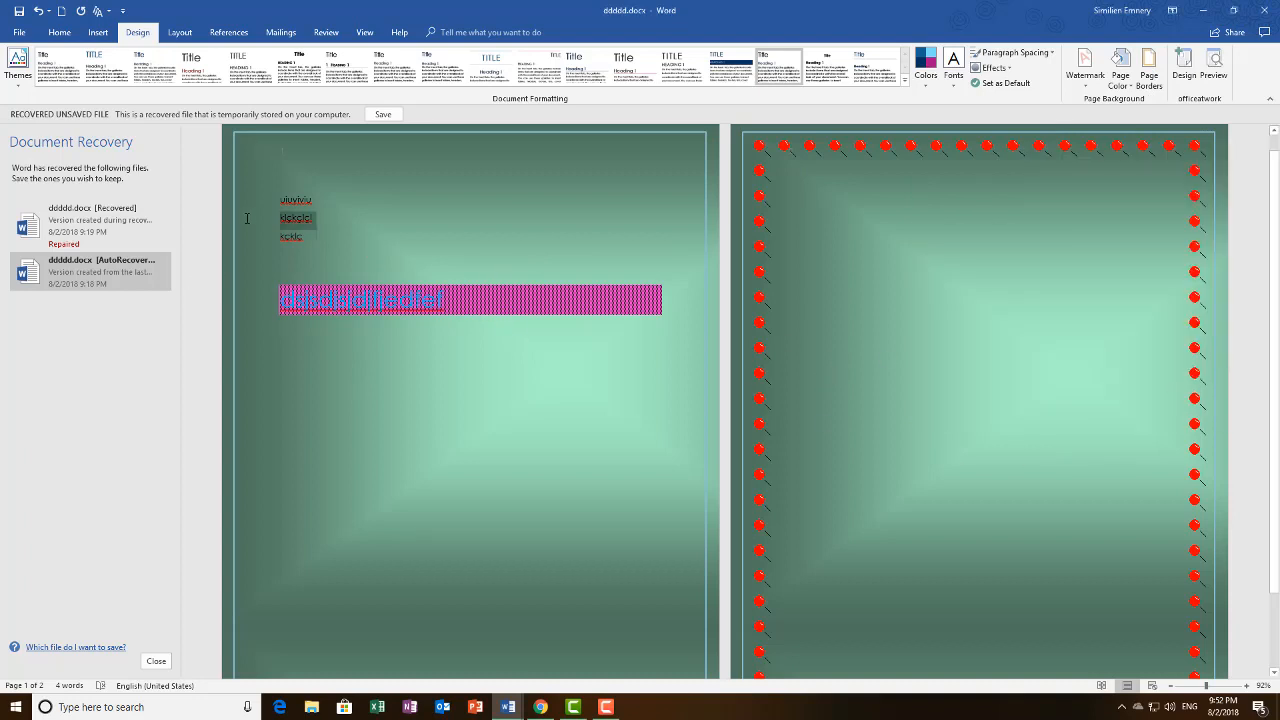
{"action": "left_click", "coordinate": [325, 245]}
{"action": "left_click_drag", "start_coordinate": [321, 222], "coordinate": [255, 203]}
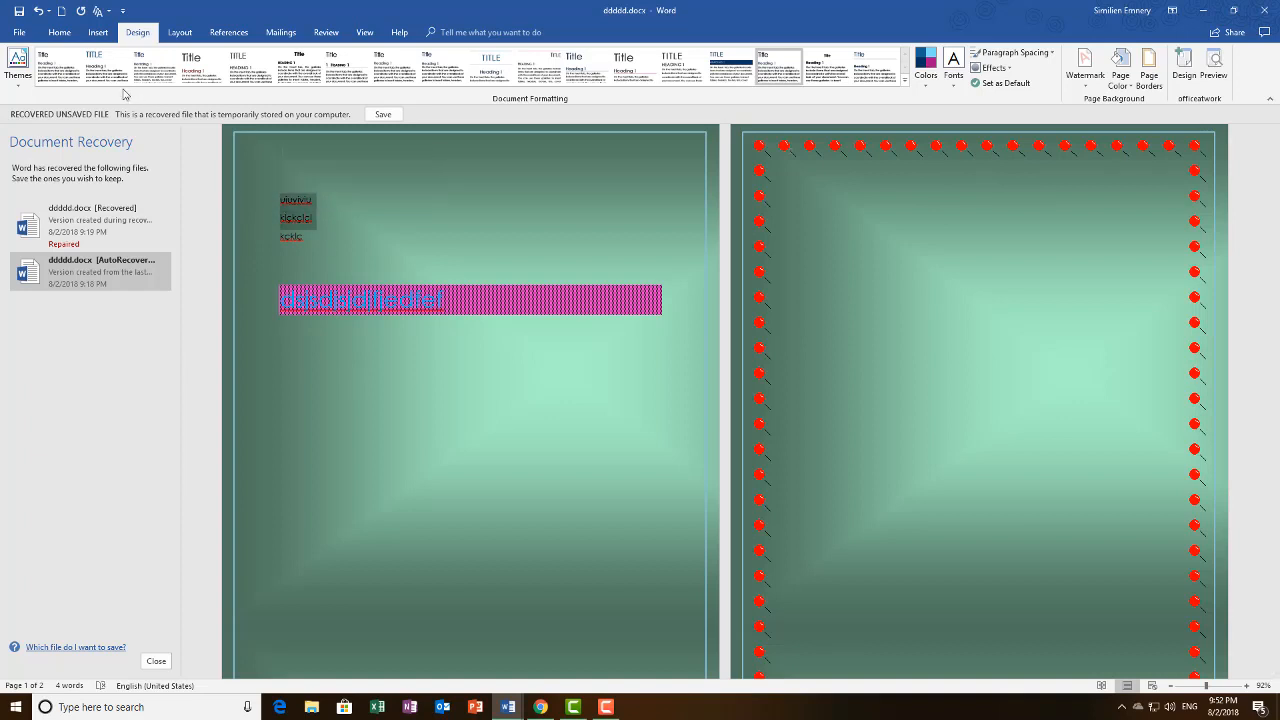
{"action": "double_click", "coordinate": [300, 218]}
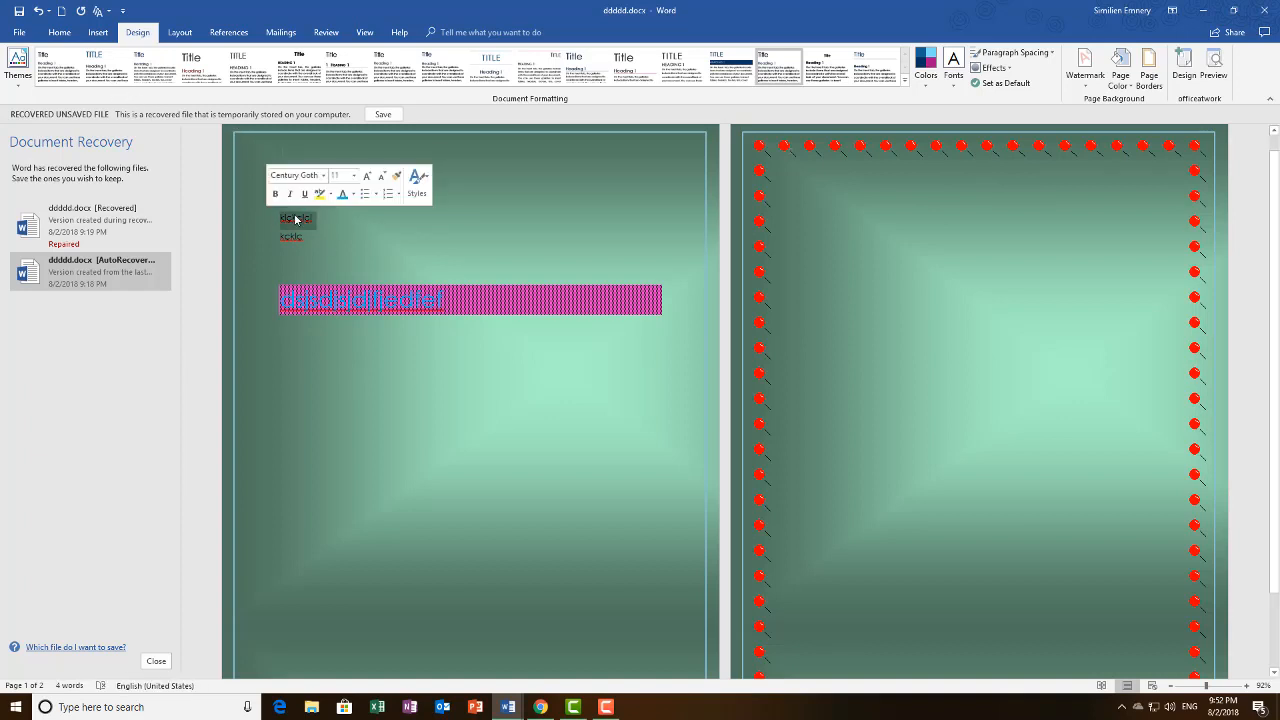
{"action": "left_click", "coordinate": [366, 176]}
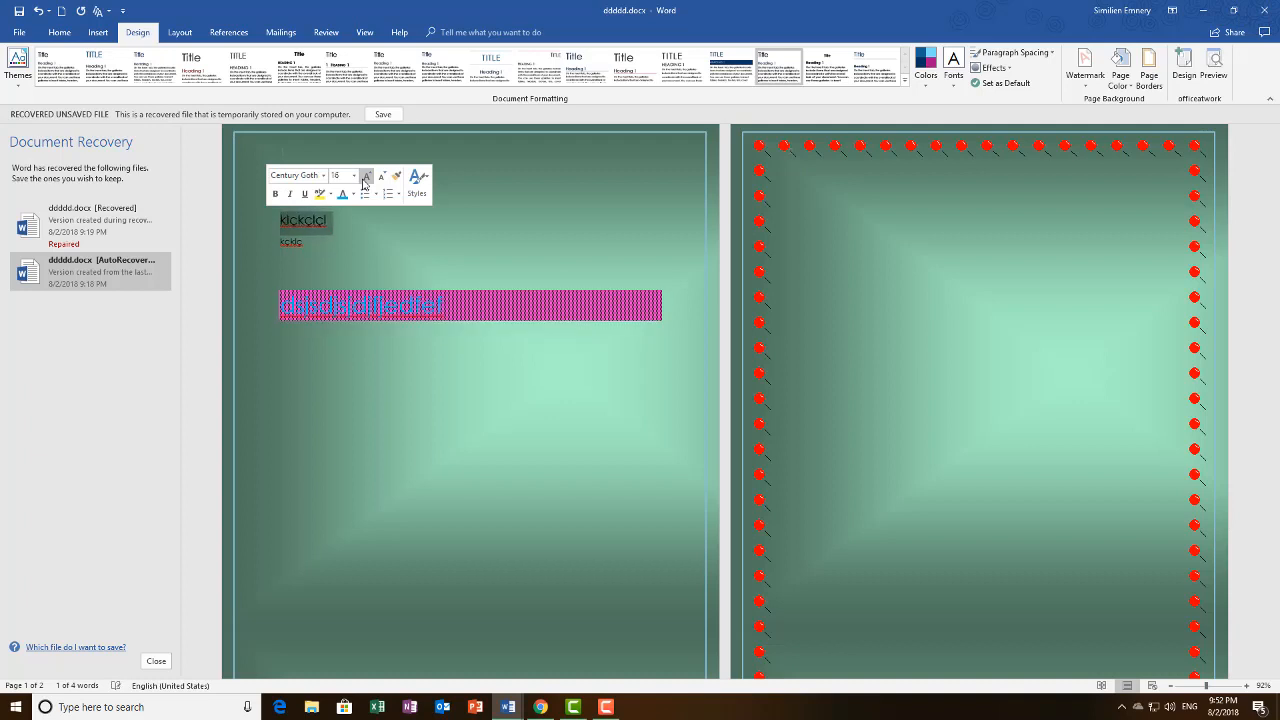
{"action": "left_click", "coordinate": [366, 176]}
{"action": "left_click", "coordinate": [366, 176]}
{"action": "left_click", "coordinate": [366, 176]}
{"action": "left_click", "coordinate": [366, 176]}
{"action": "left_click", "coordinate": [532, 267]}
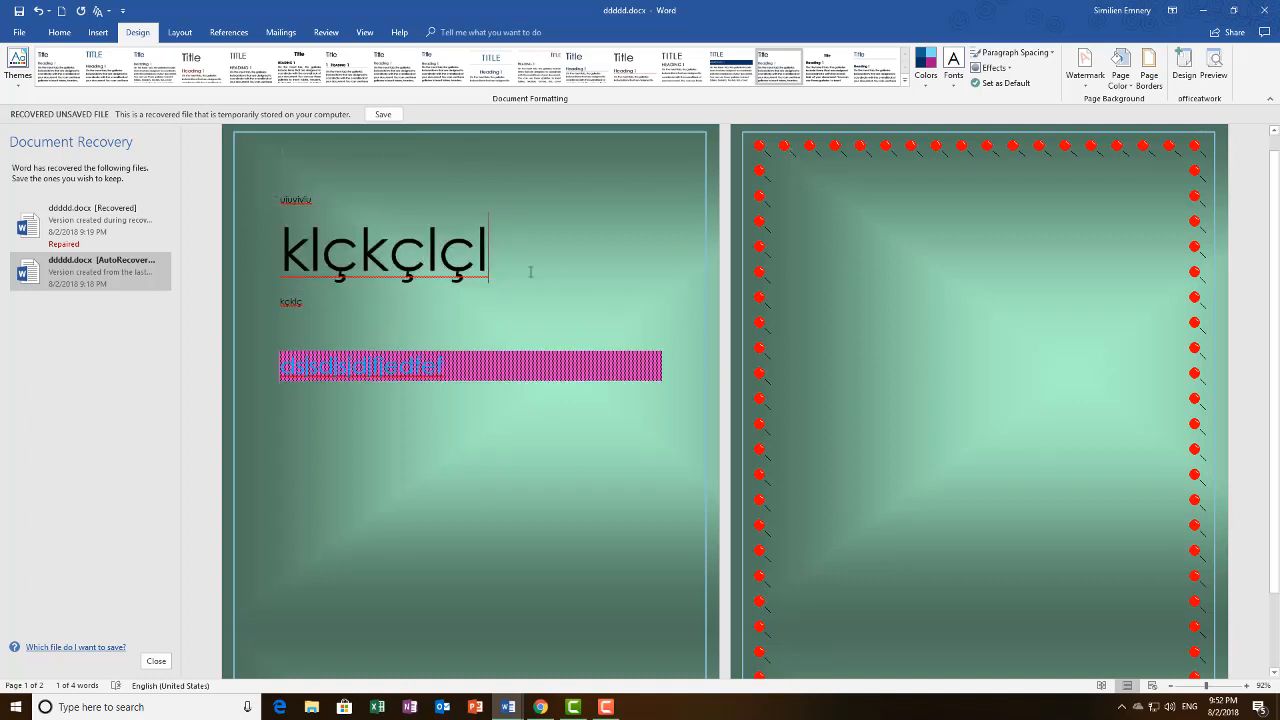
Set up a Box border for the enlarged word's paragraph with a 3 pt multi-line style in pink.
{"action": "left_click_drag", "start_coordinate": [526, 258], "coordinate": [288, 260]}
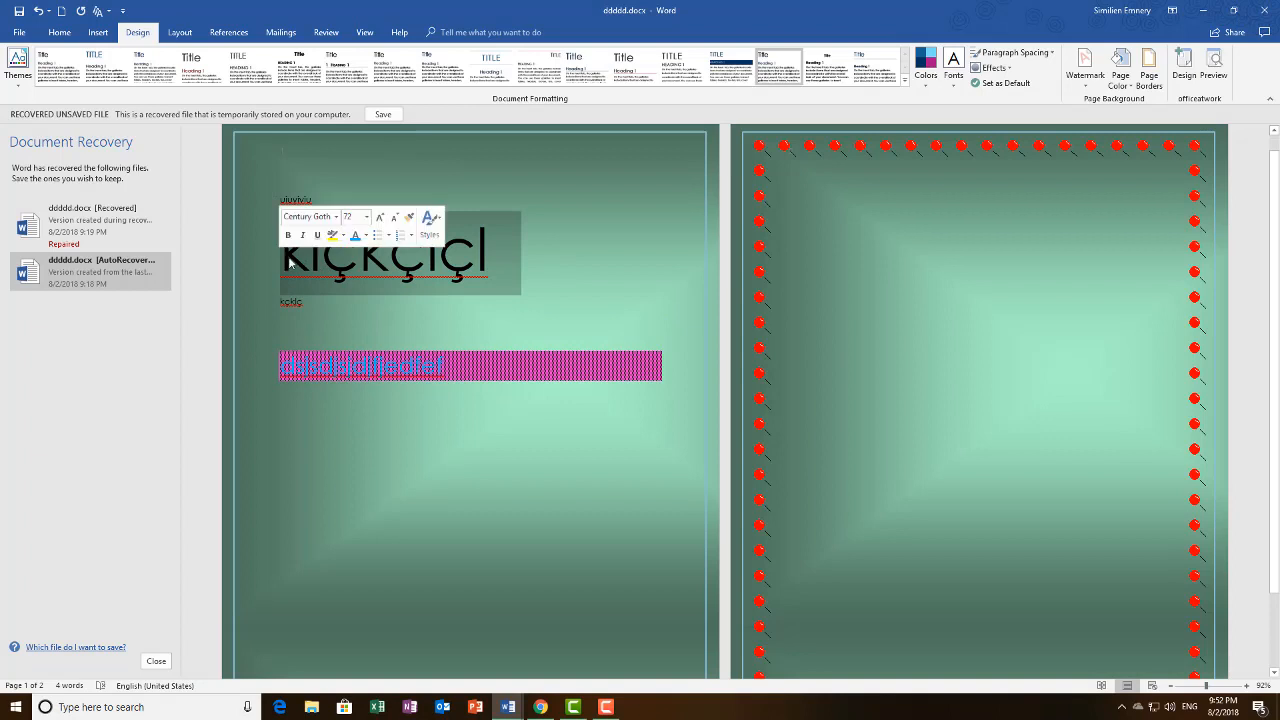
{"action": "left_click", "coordinate": [1148, 80]}
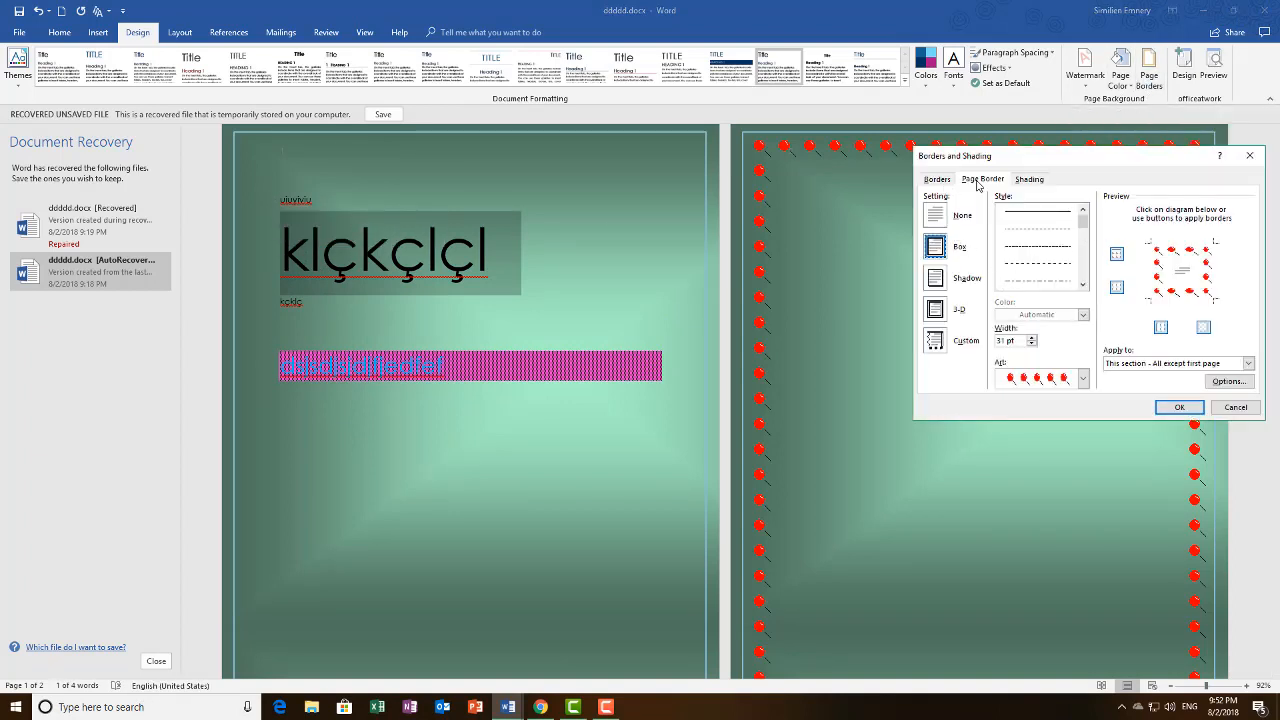
{"action": "left_click", "coordinate": [1033, 182]}
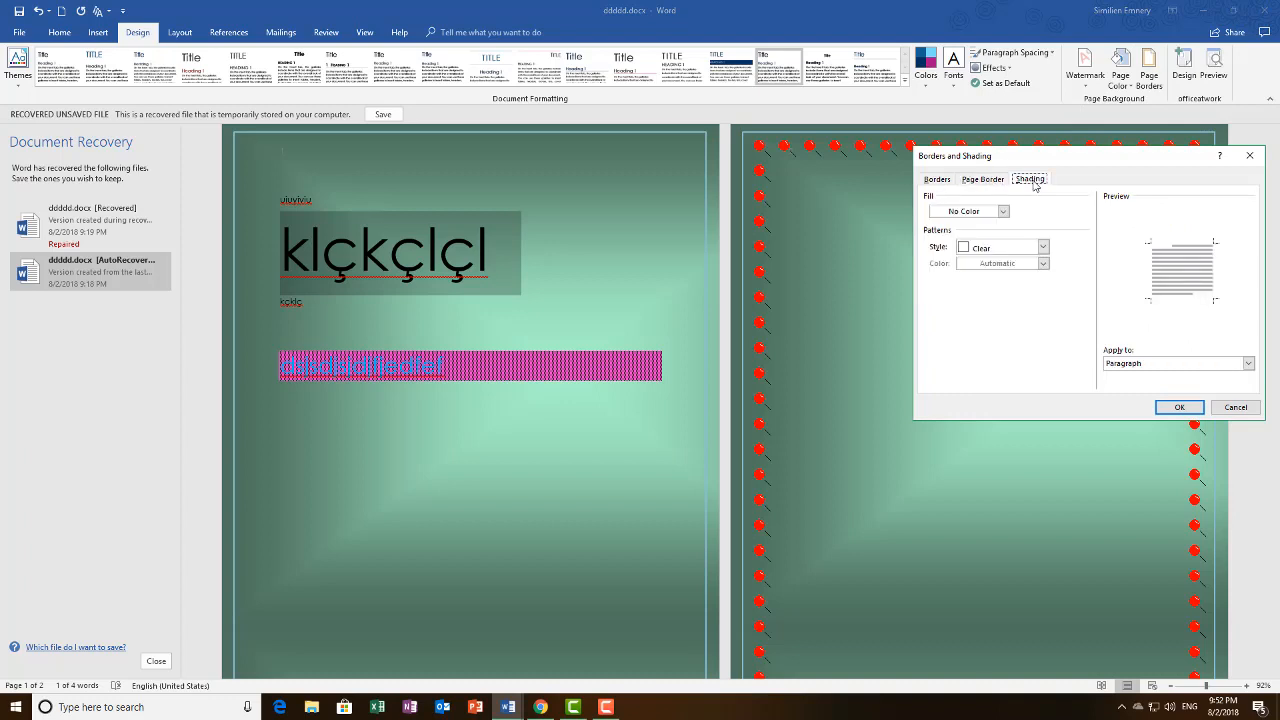
{"action": "left_click", "coordinate": [977, 184]}
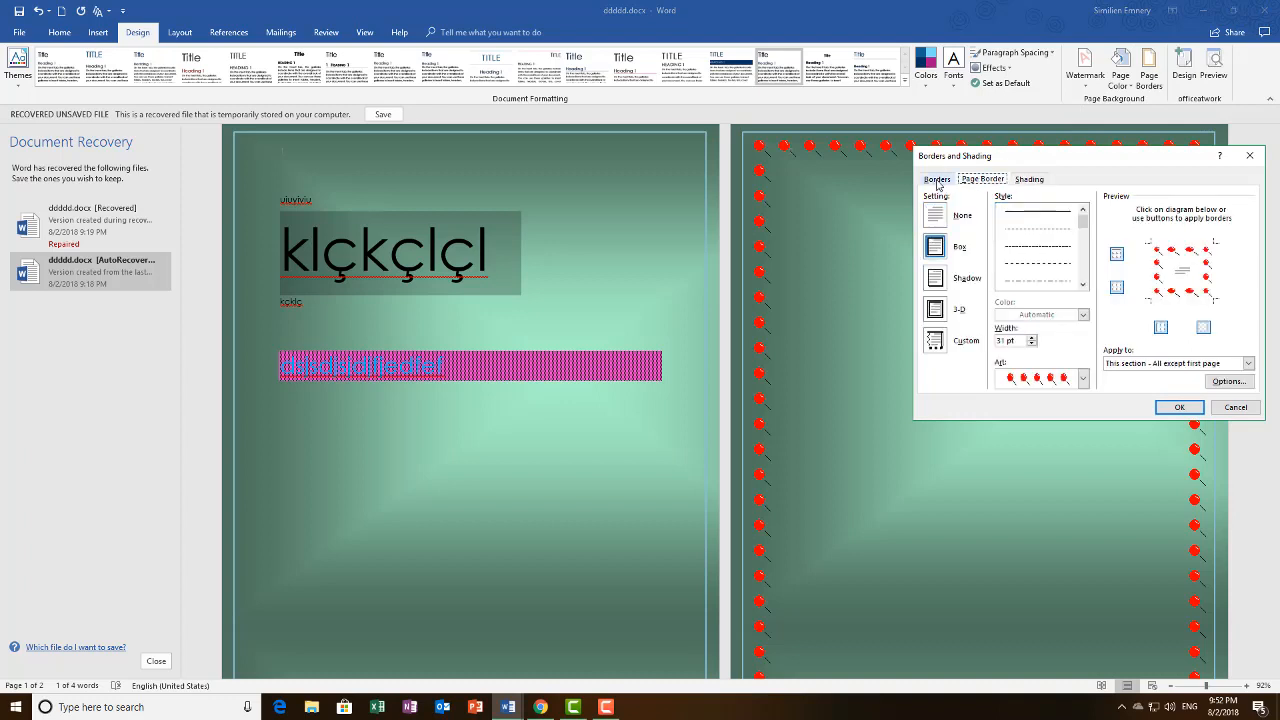
{"action": "left_click", "coordinate": [937, 182]}
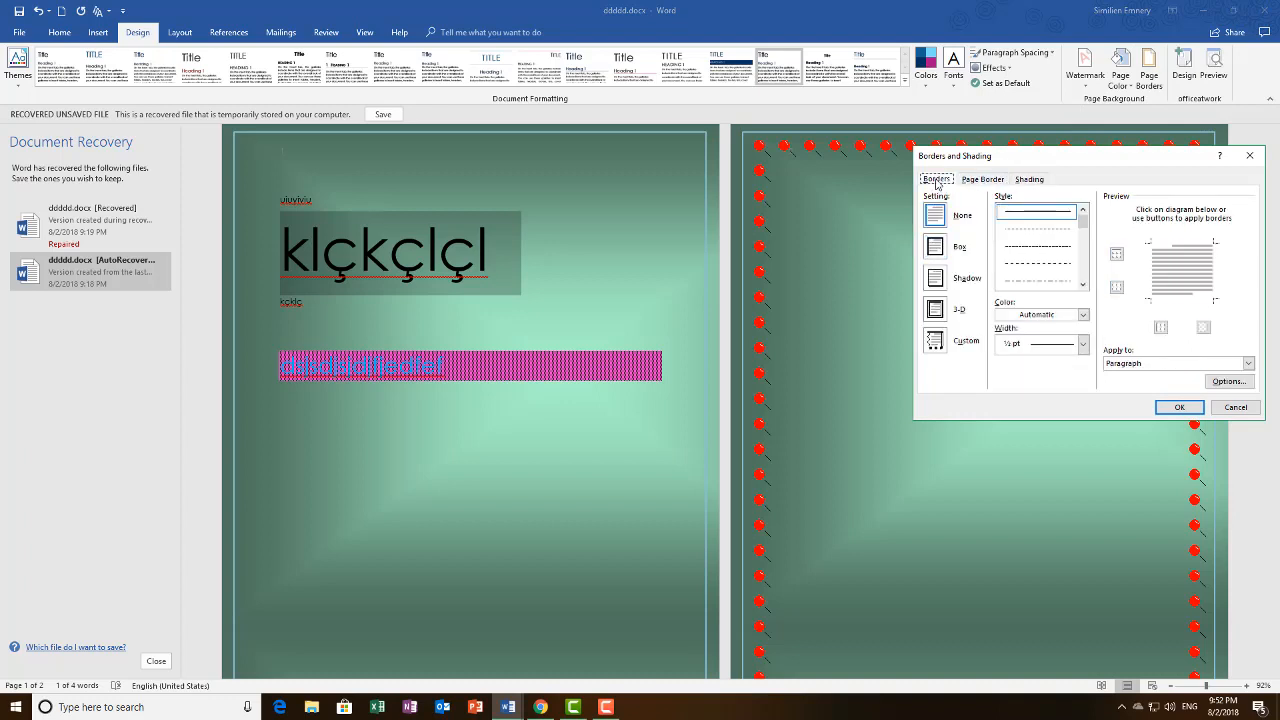
{"action": "left_click", "coordinate": [936, 248]}
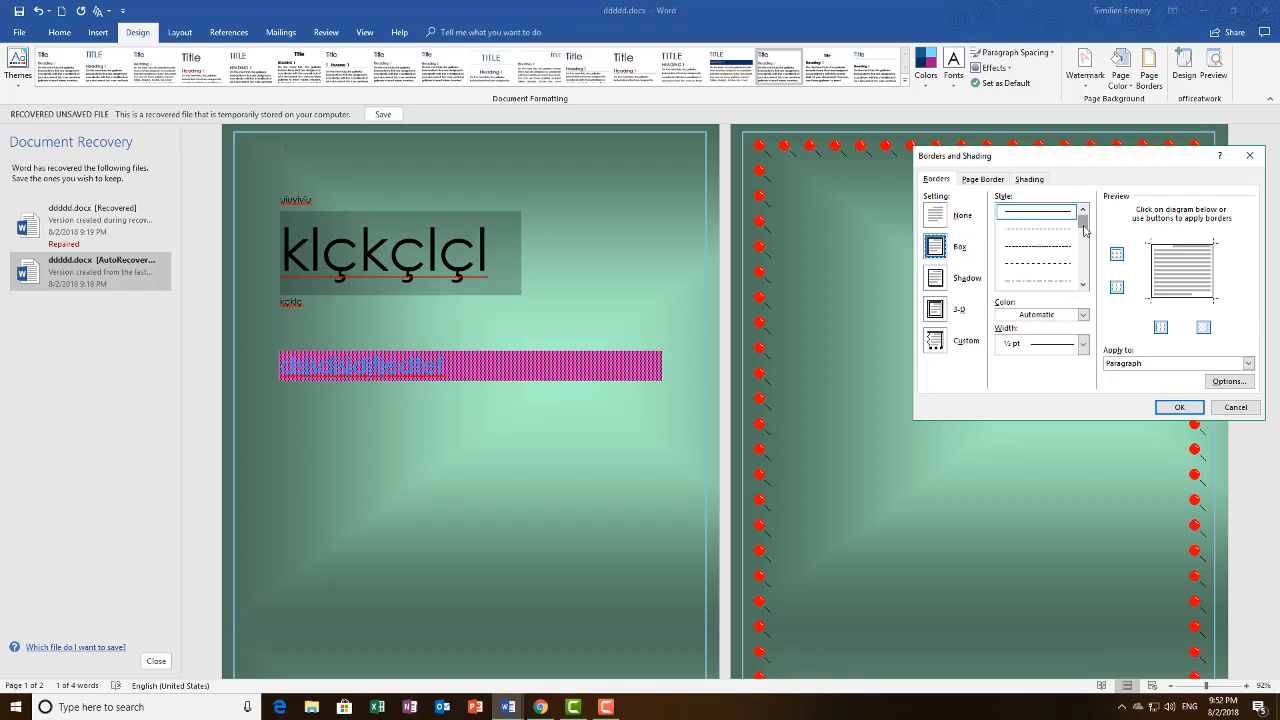
{"action": "left_click_drag", "start_coordinate": [1084, 224], "coordinate": [1073, 256]}
{"action": "left_click", "coordinate": [1047, 252]}
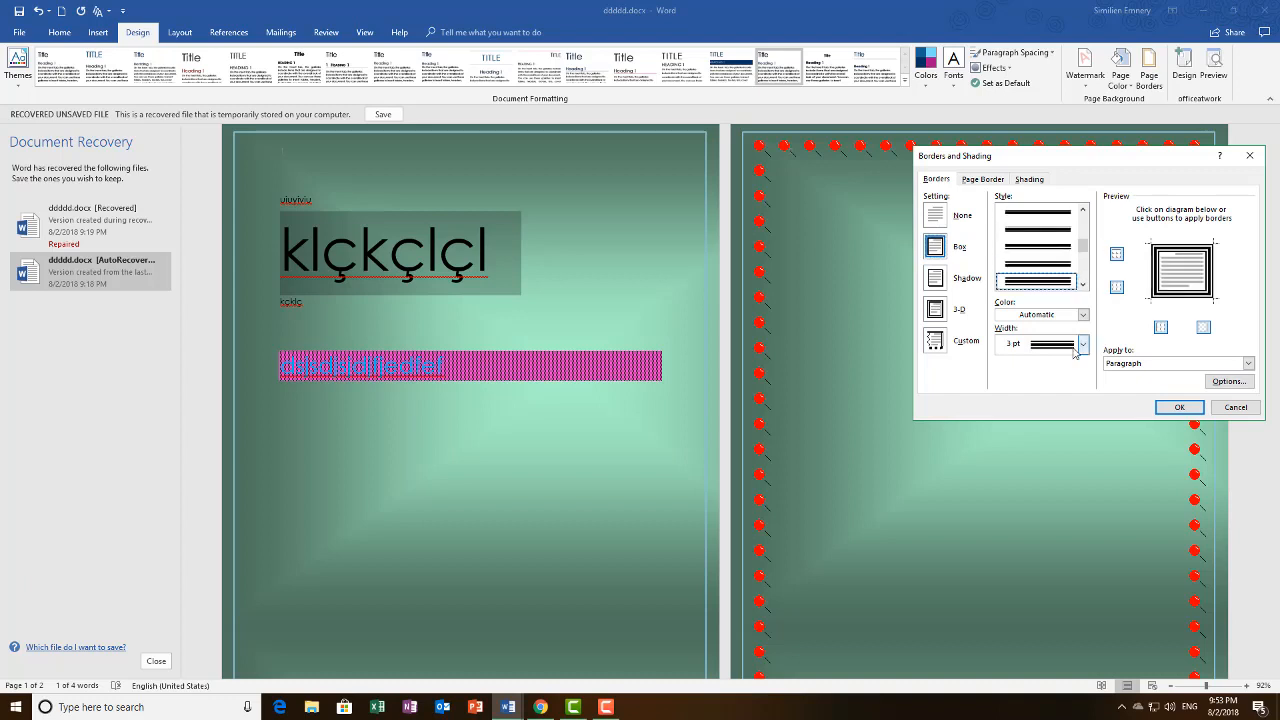
{"action": "left_click", "coordinate": [1083, 314]}
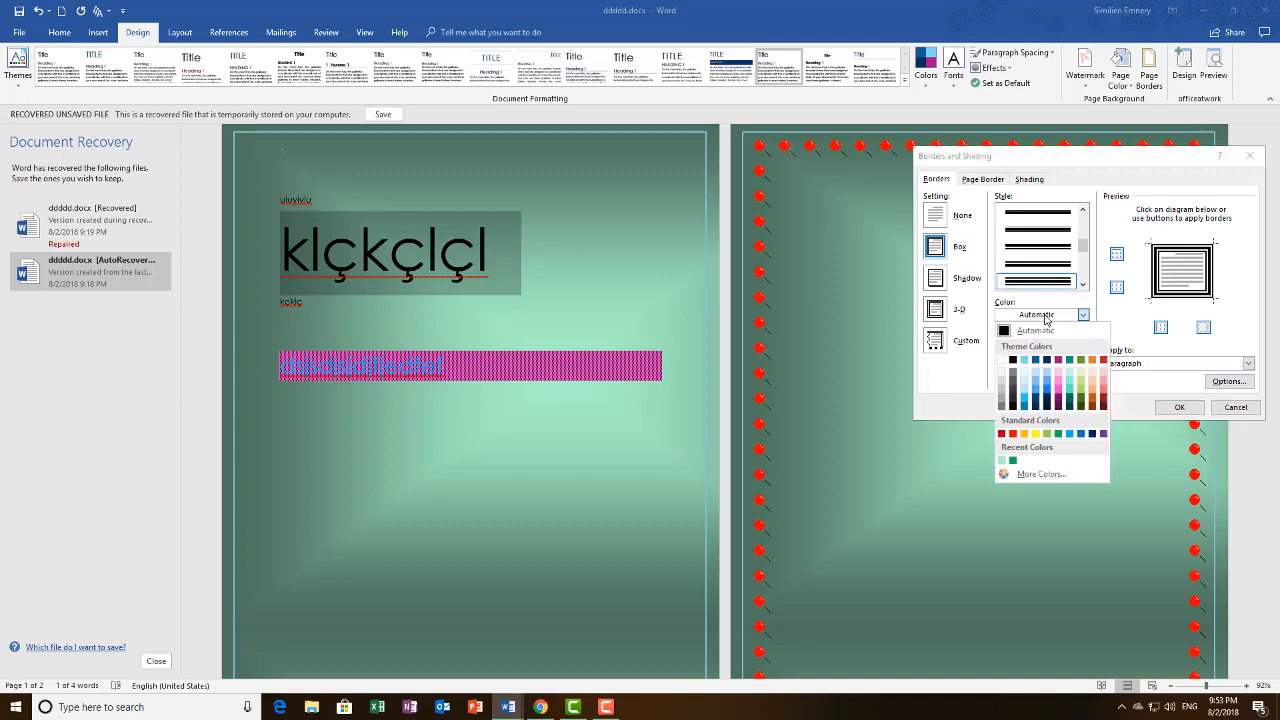
{"action": "left_click", "coordinate": [1060, 393]}
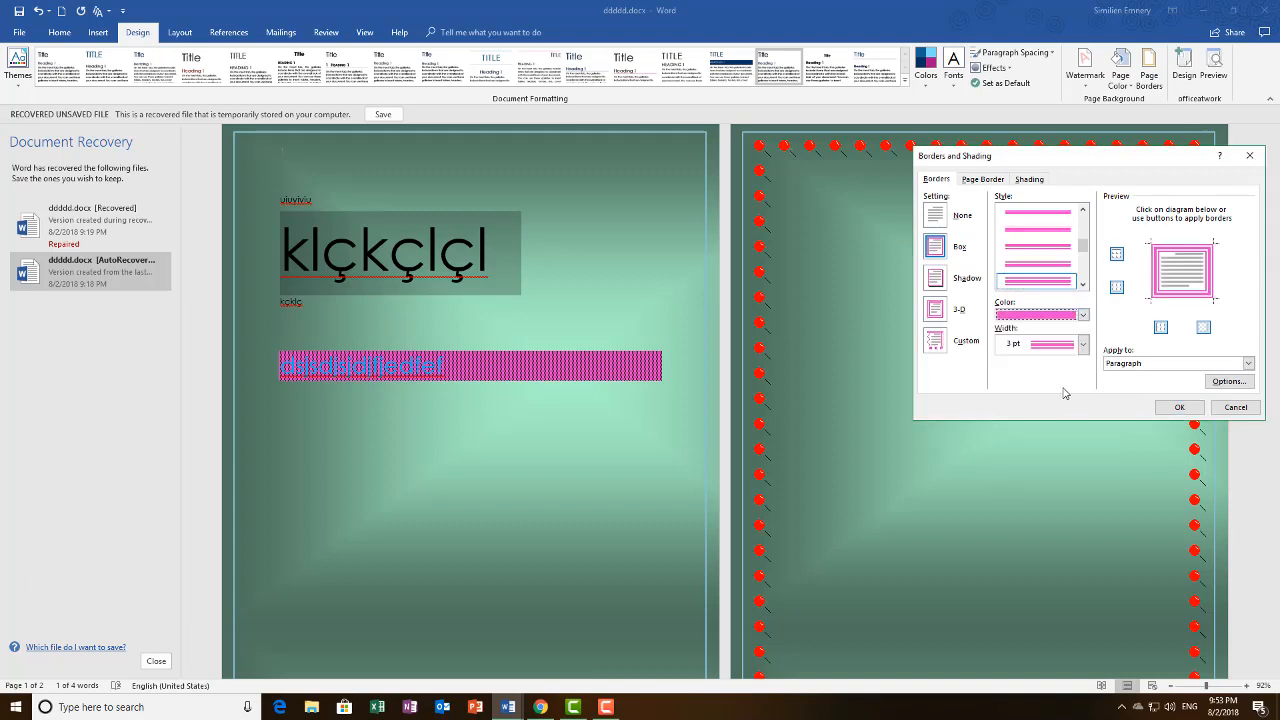
Preview the pink box border on Text, then apply it to Paragraph for the enlarged word.
{"action": "left_click", "coordinate": [1154, 369]}
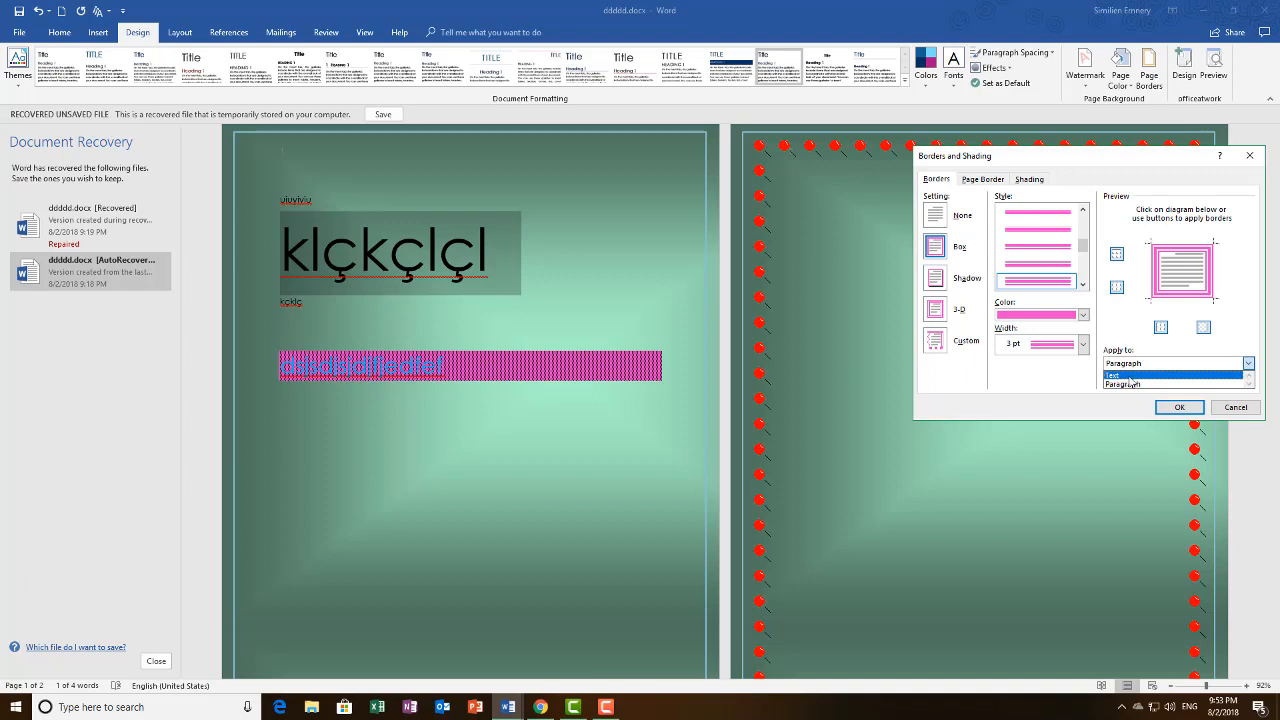
{"action": "left_click", "coordinate": [1128, 377]}
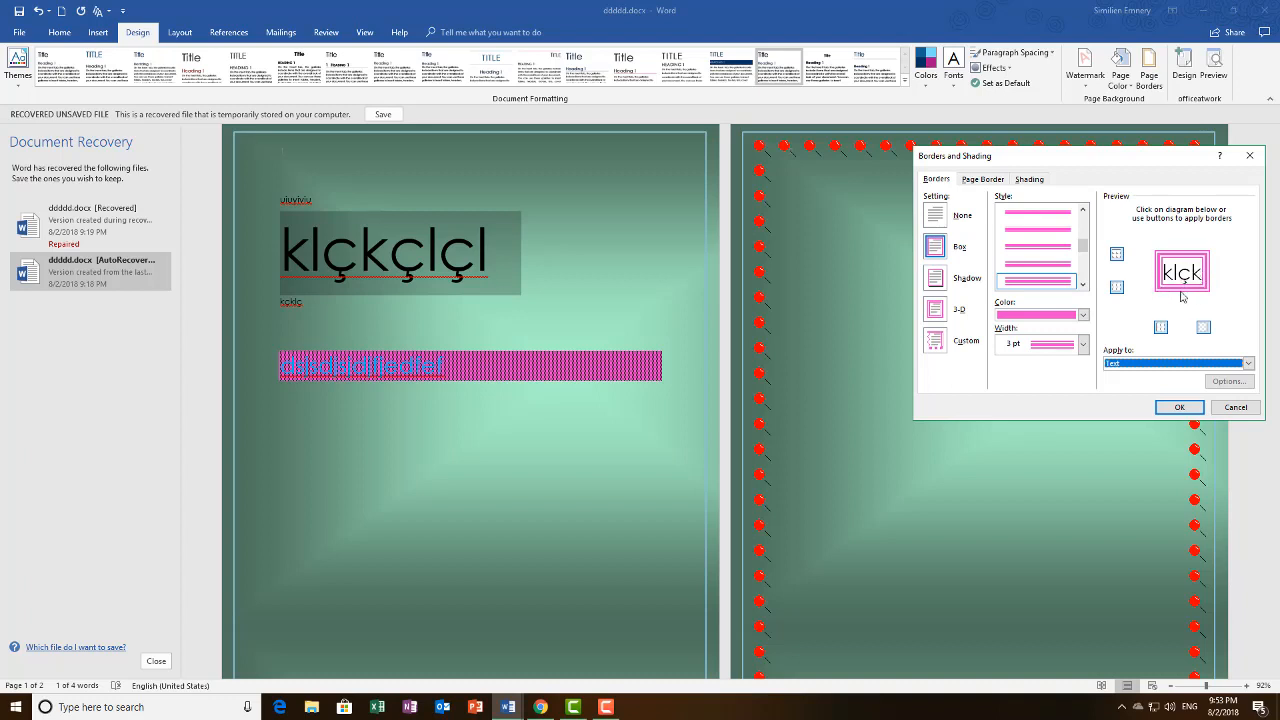
{"action": "left_click", "coordinate": [1162, 362]}
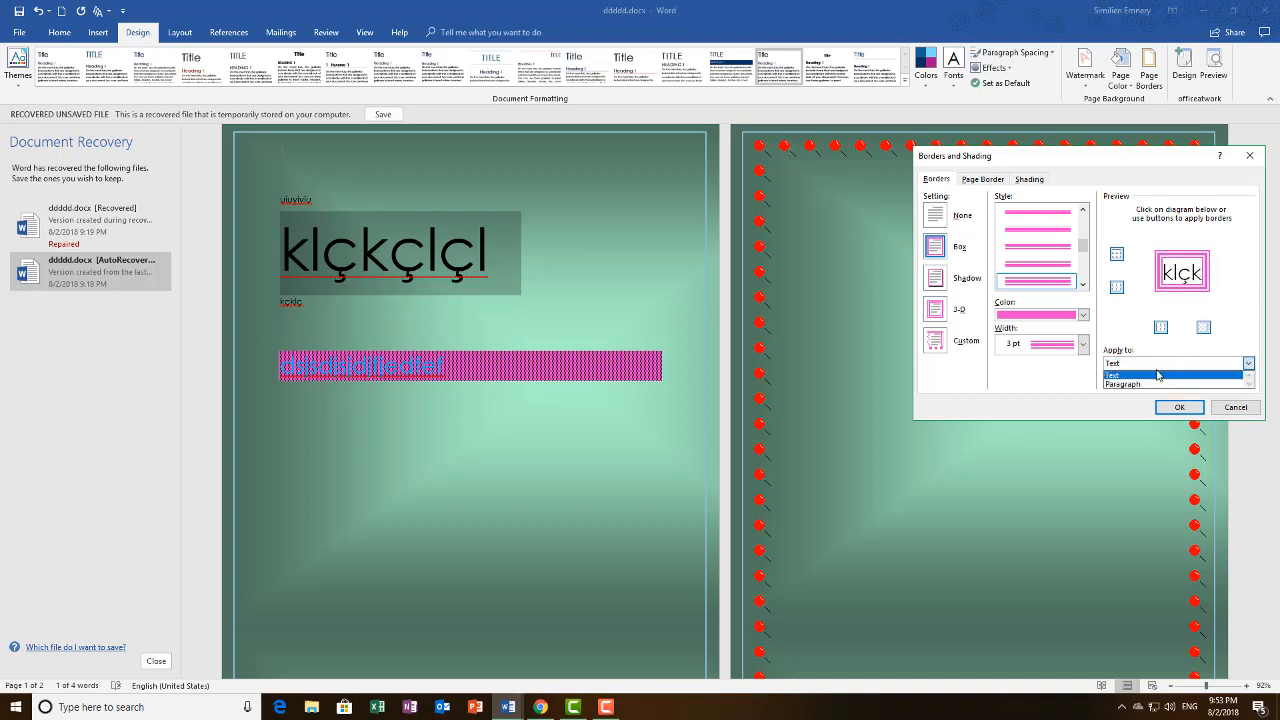
{"action": "left_click", "coordinate": [1156, 385]}
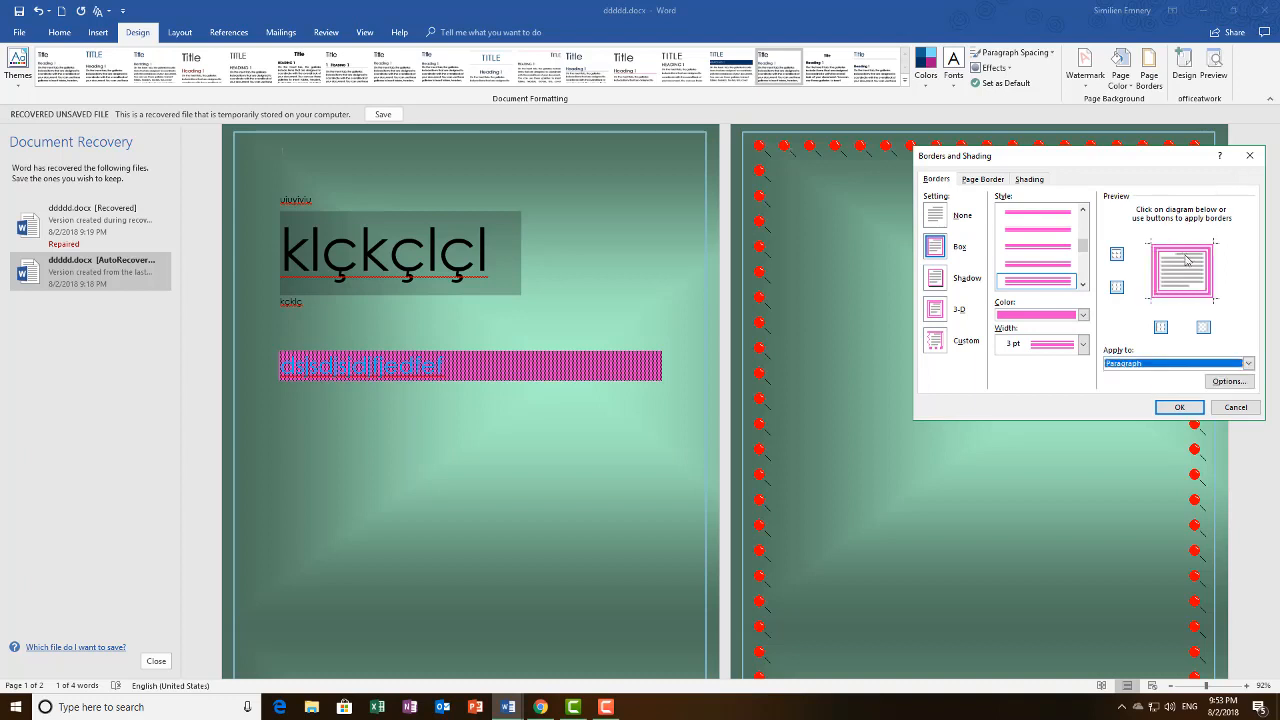
{"action": "left_click", "coordinate": [1179, 407]}
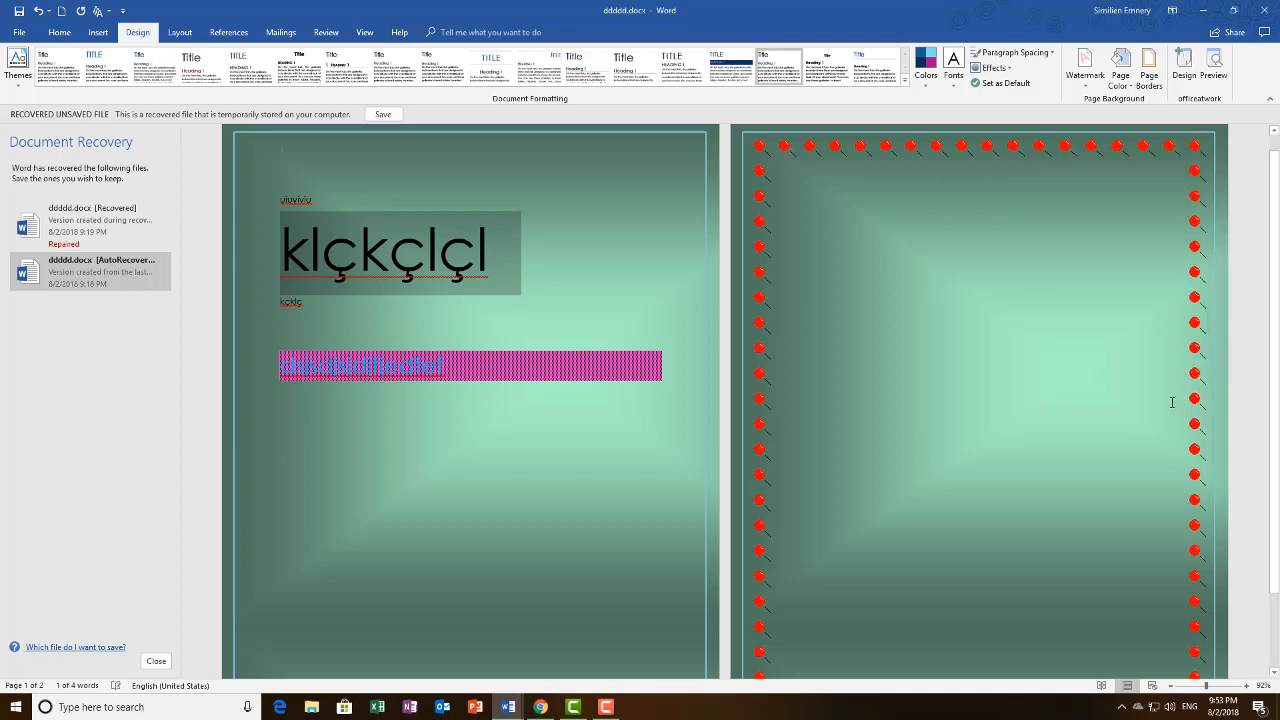
Apply the 3 pt pink multi-line Box border to Text for the enlarged word "klçkçlçl".
{"action": "left_click", "coordinate": [530, 261]}
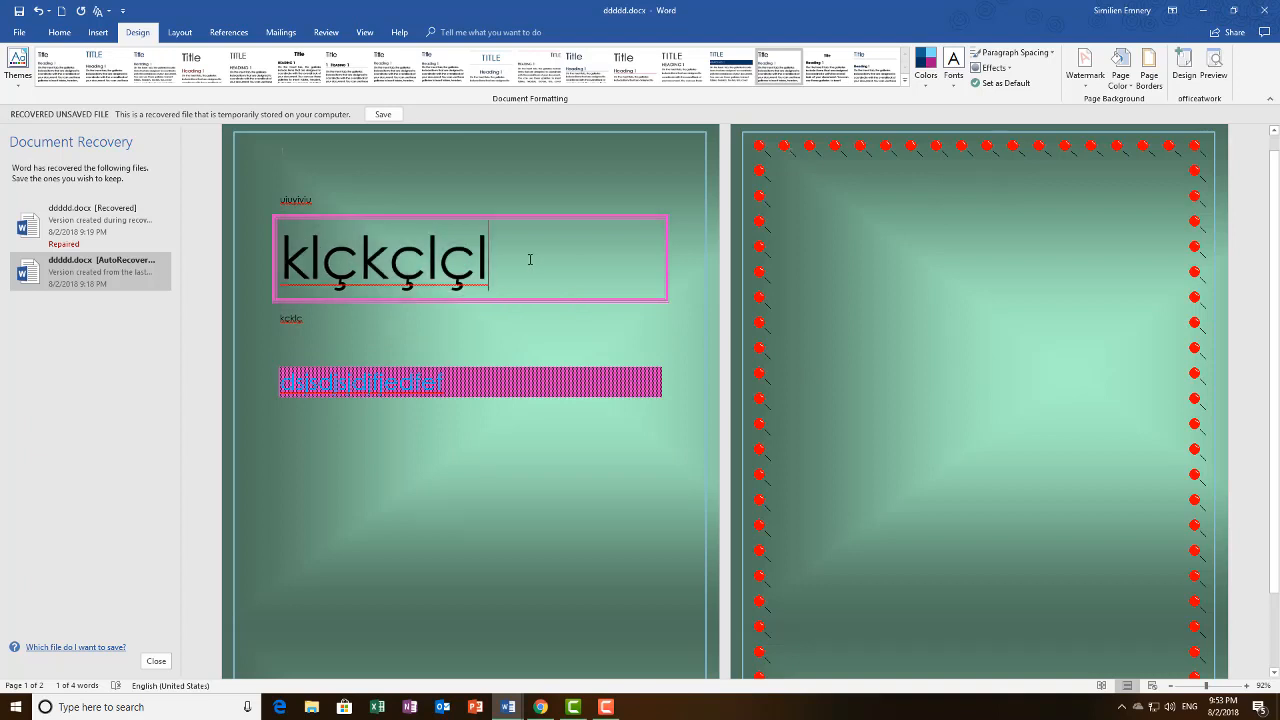
{"action": "left_click_drag", "start_coordinate": [476, 266], "coordinate": [356, 268]}
{"action": "left_click", "coordinate": [524, 263]}
{"action": "left_click_drag", "start_coordinate": [524, 263], "coordinate": [282, 265]}
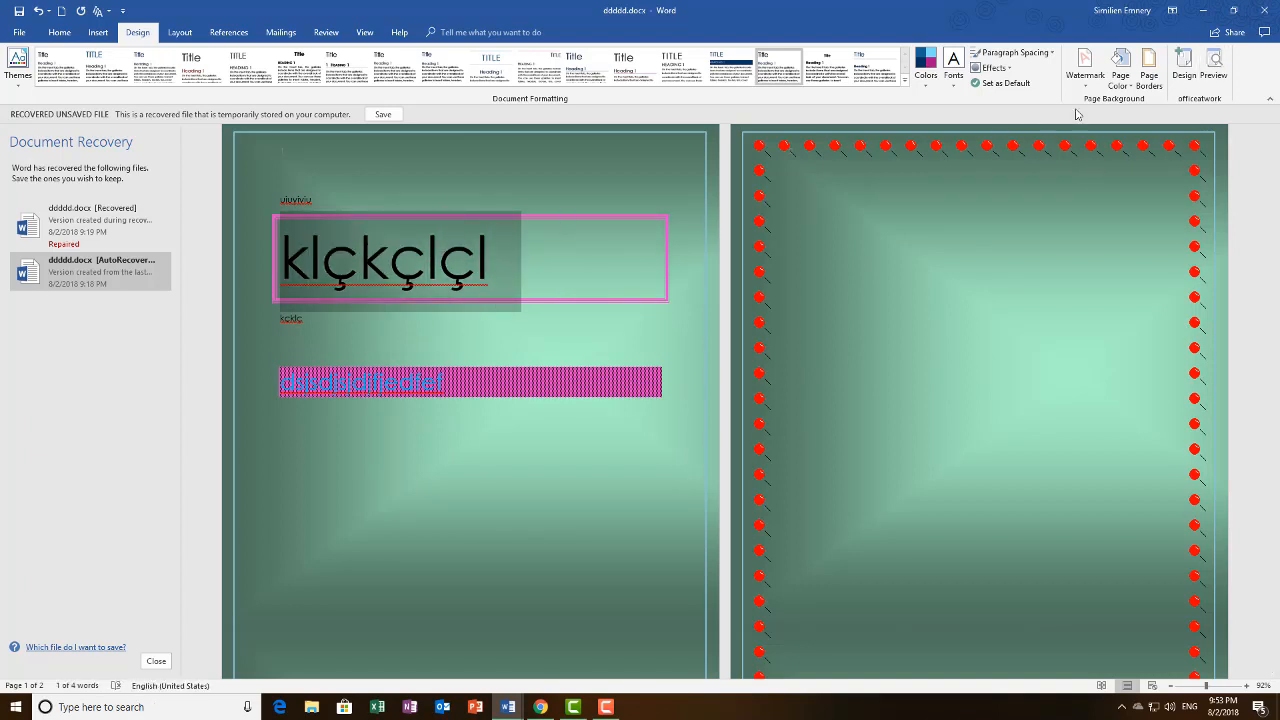
{"action": "left_click", "coordinate": [1149, 68]}
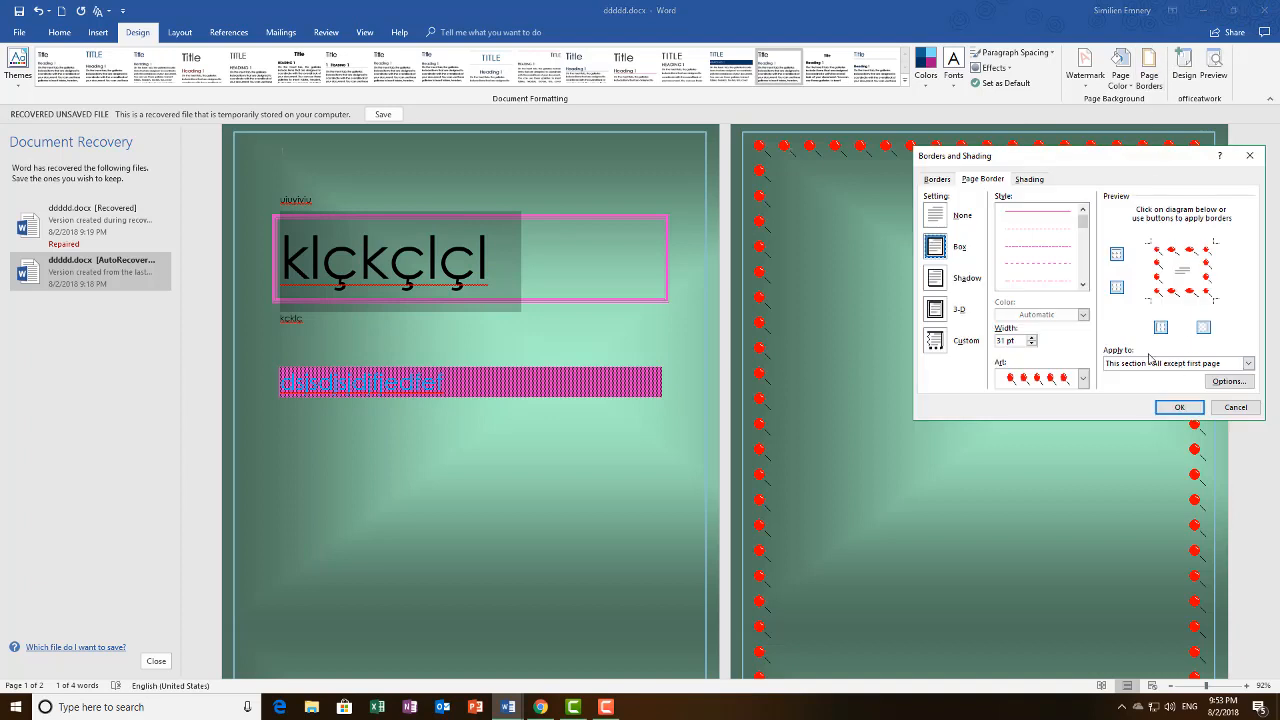
{"action": "left_click", "coordinate": [940, 181]}
{"action": "left_click", "coordinate": [1248, 364]}
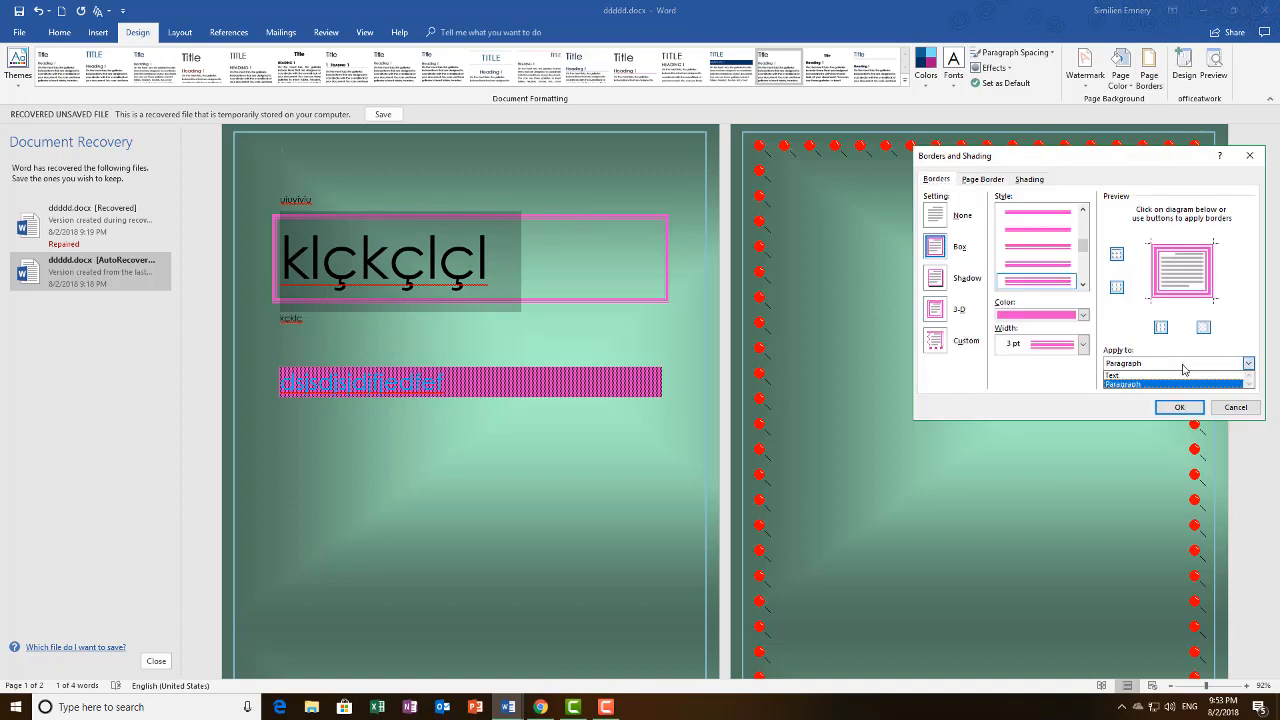
{"action": "left_click", "coordinate": [1168, 377]}
{"action": "left_click", "coordinate": [1179, 407]}
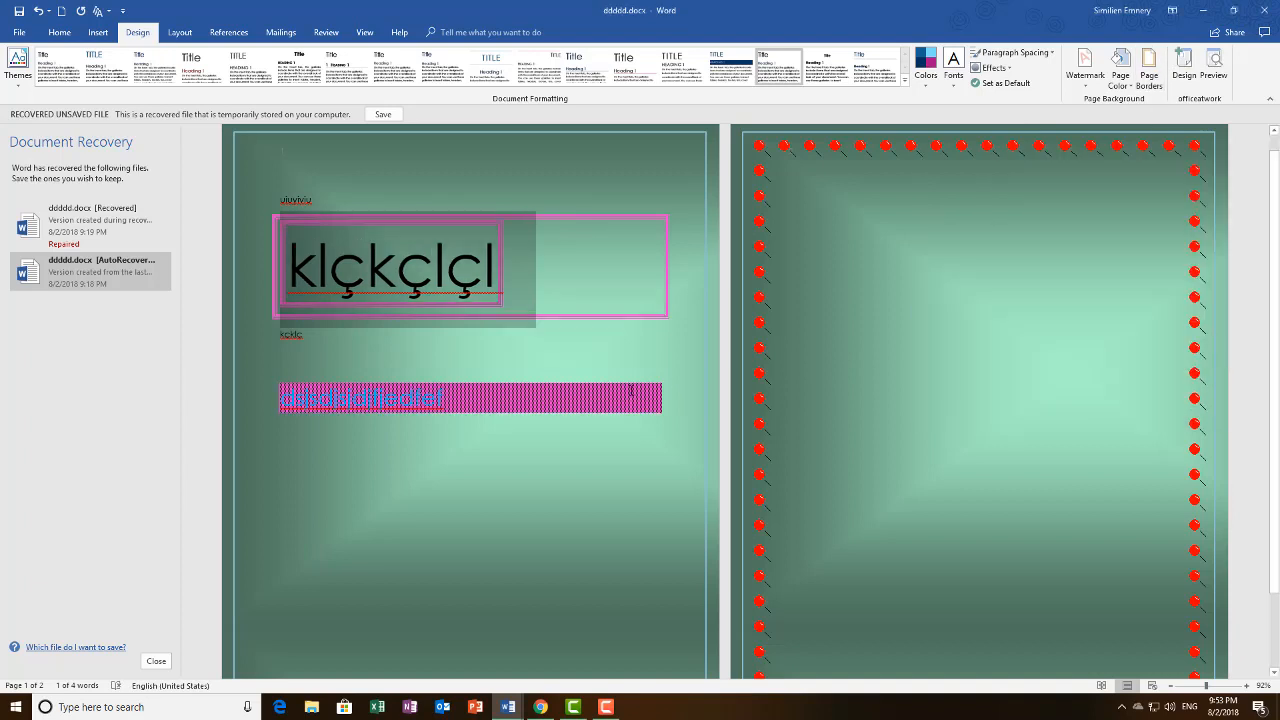
Remove the outer paragraph border from the enlarged word by setting its Paragraph border to None.
{"action": "left_click", "coordinate": [514, 295]}
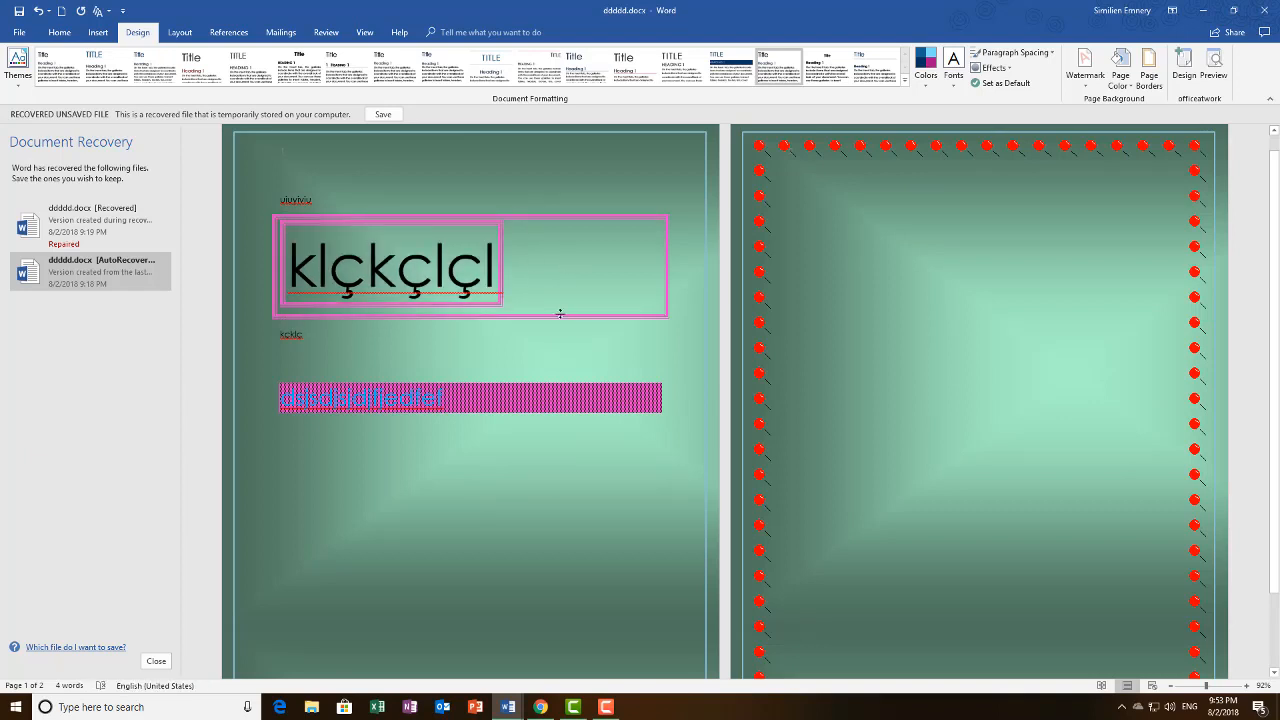
{"action": "left_click_drag", "start_coordinate": [516, 282], "coordinate": [270, 271]}
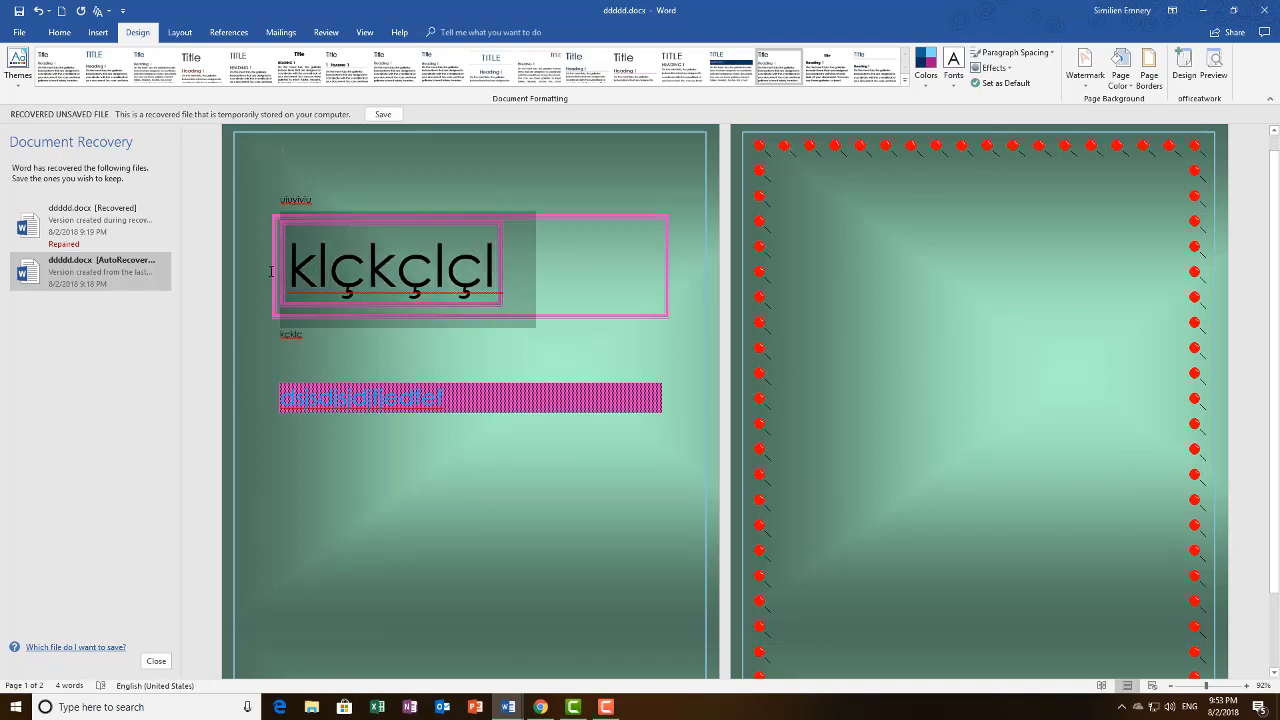
{"action": "left_click", "coordinate": [546, 256]}
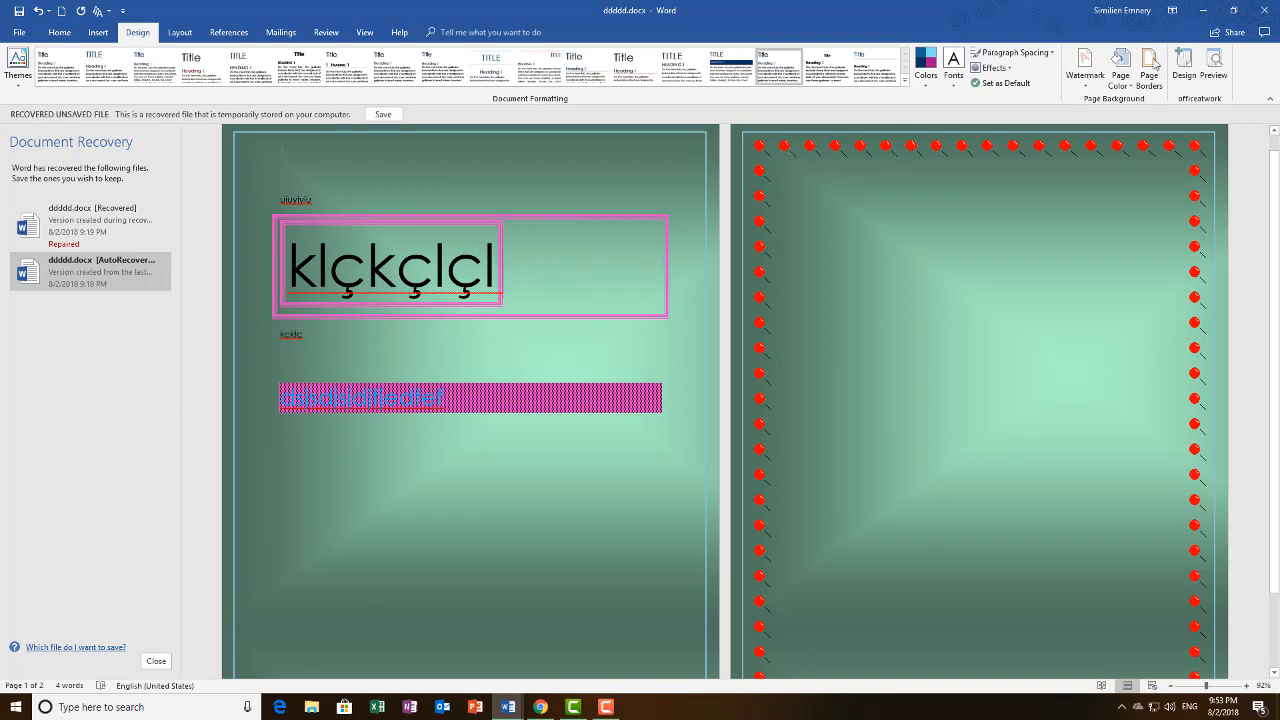
{"action": "double_click", "coordinate": [510, 287]}
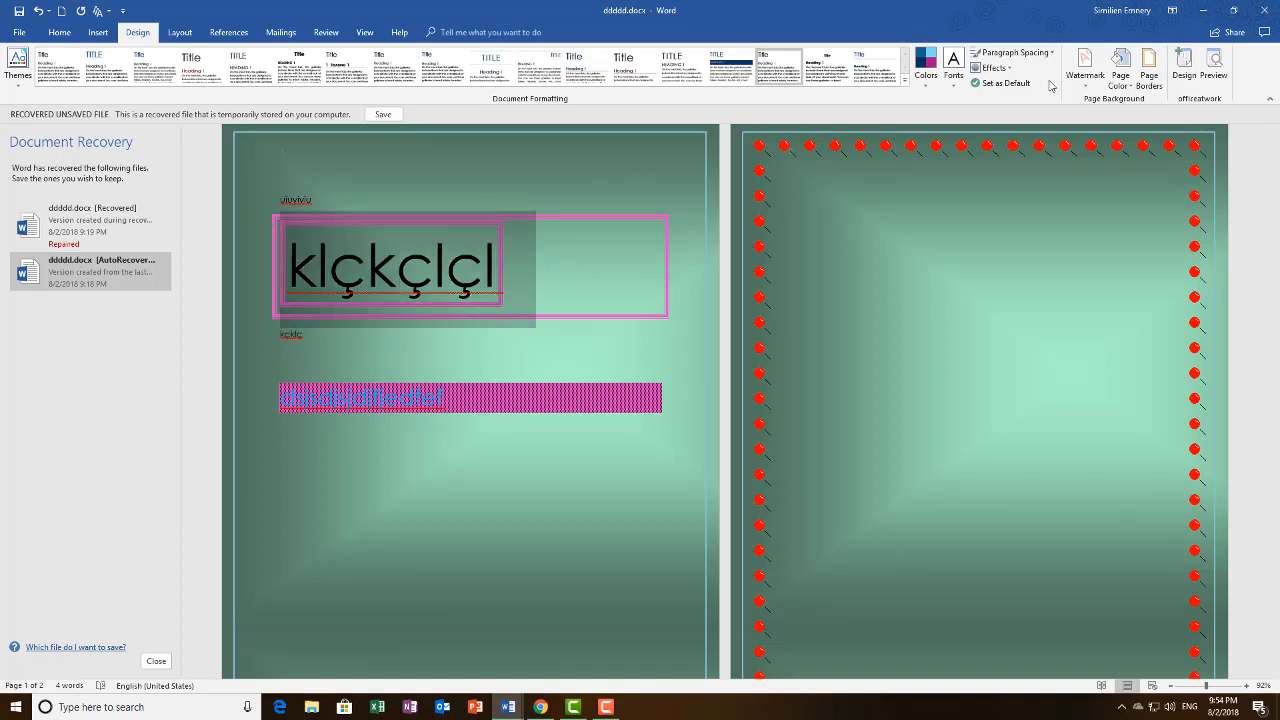
{"action": "left_click", "coordinate": [1149, 74]}
{"action": "left_click", "coordinate": [937, 179]}
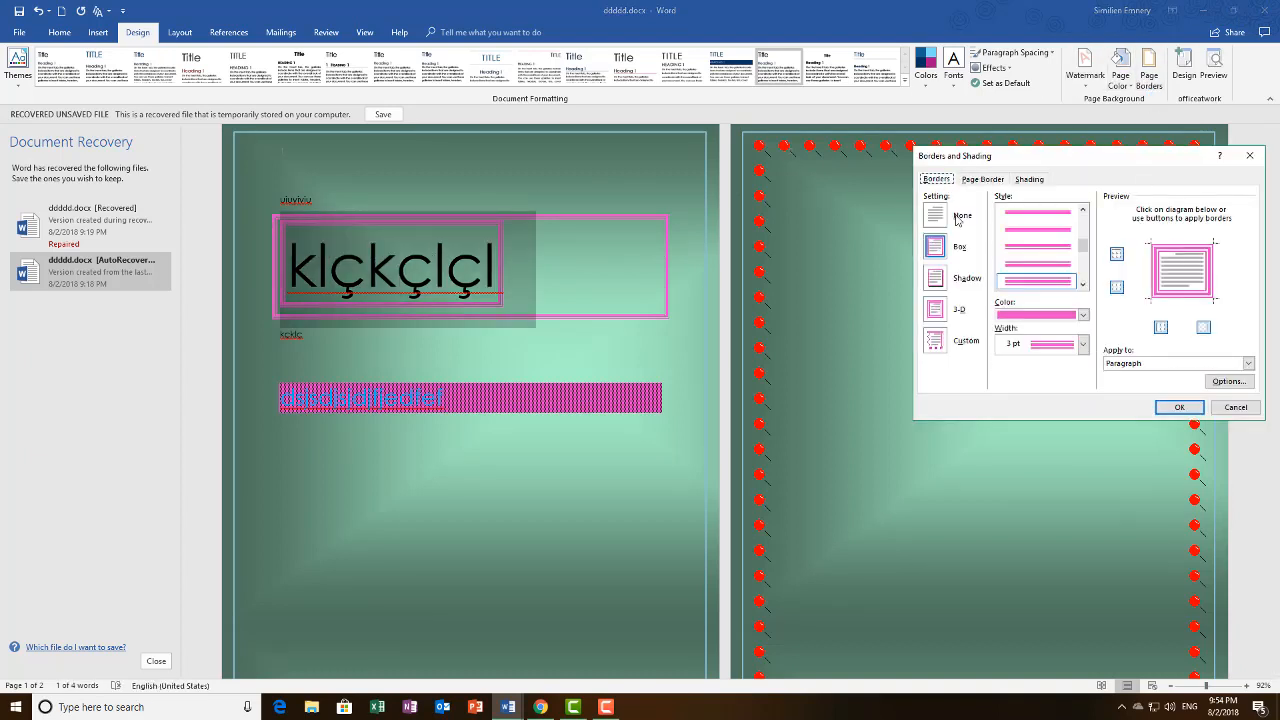
{"action": "left_click", "coordinate": [945, 220]}
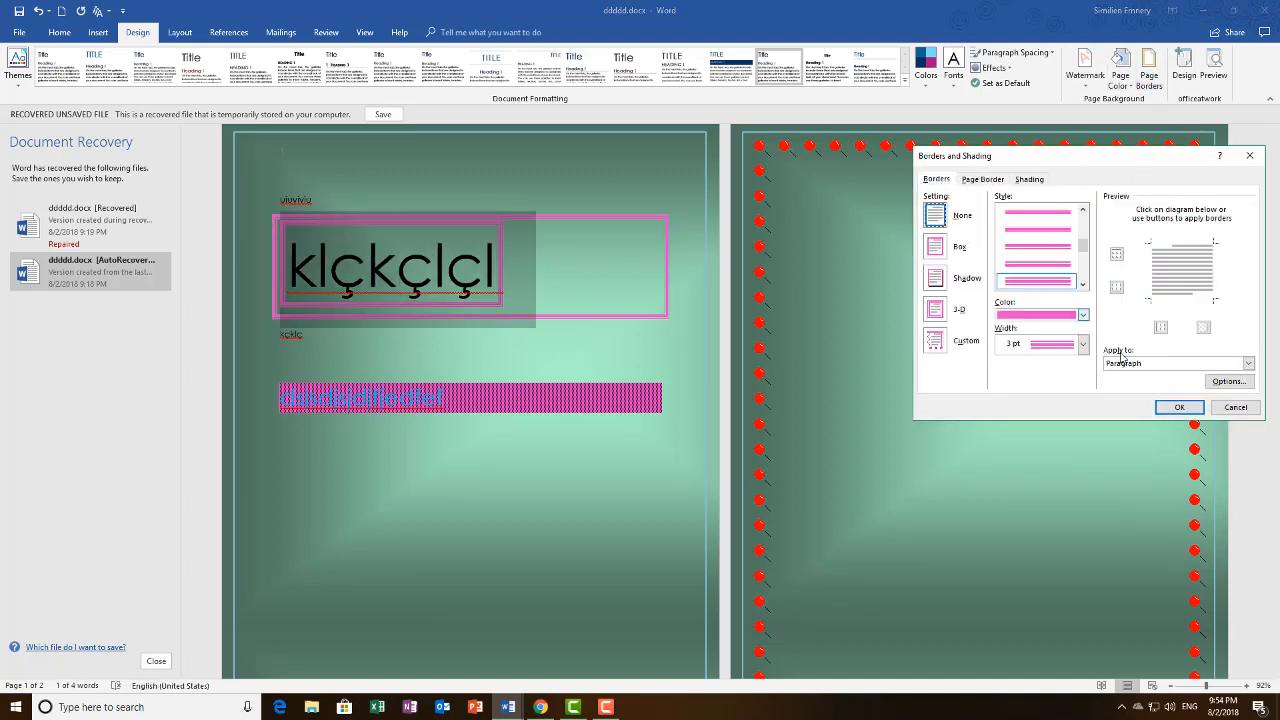
{"action": "left_click", "coordinate": [1179, 407]}
{"action": "left_click", "coordinate": [539, 277]}
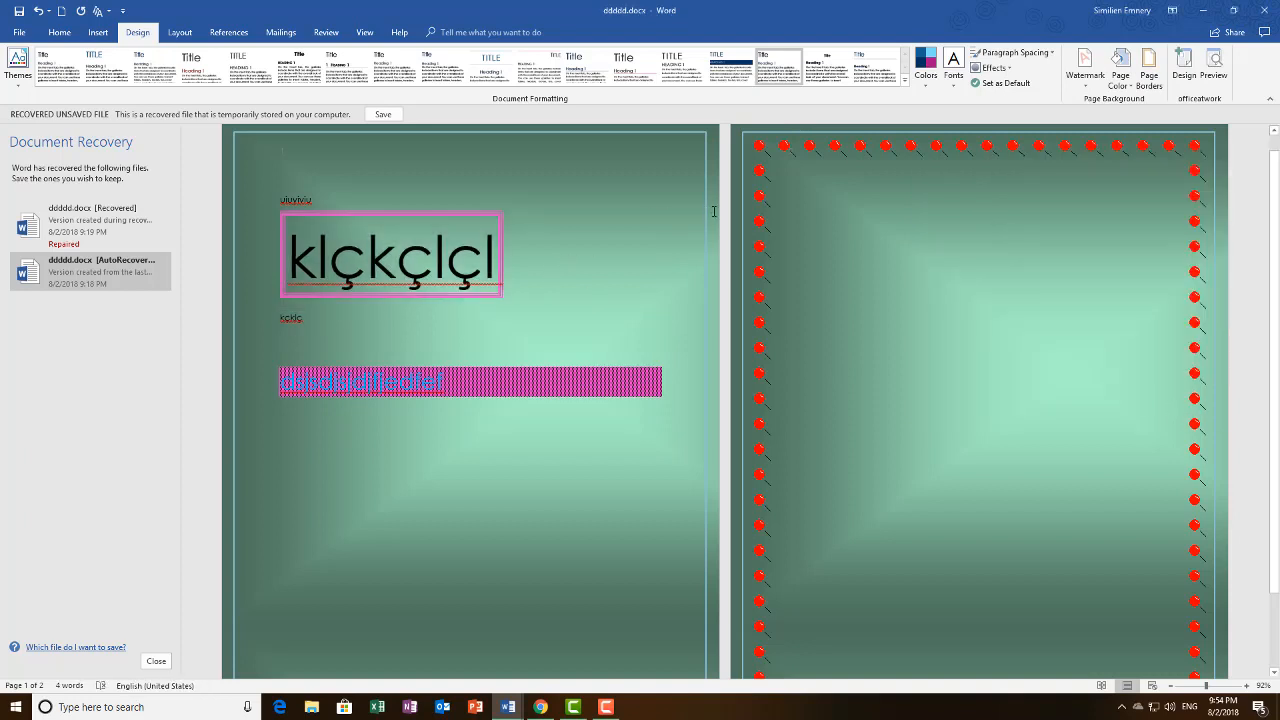
Remove the remaining pink border around the enlarged word by applying the None setting to Text.
{"action": "left_click_drag", "start_coordinate": [569, 252], "coordinate": [315, 265]}
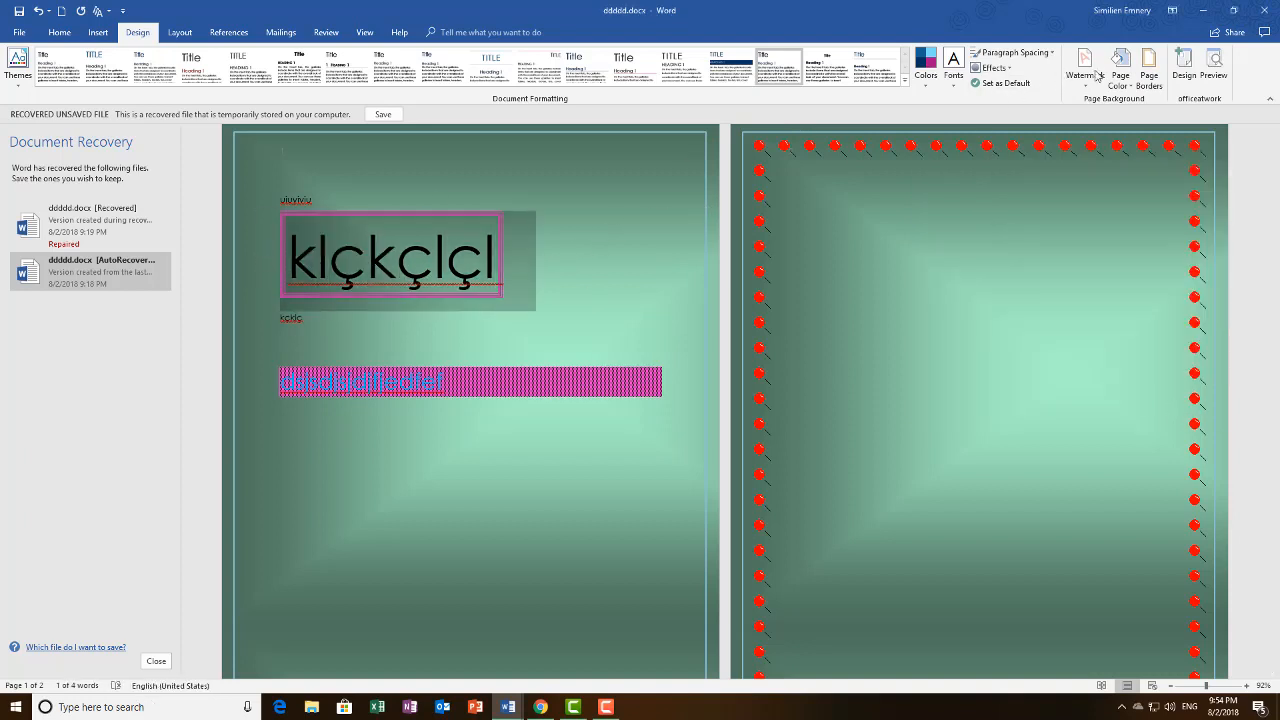
{"action": "left_click", "coordinate": [1149, 75]}
{"action": "left_click", "coordinate": [938, 181]}
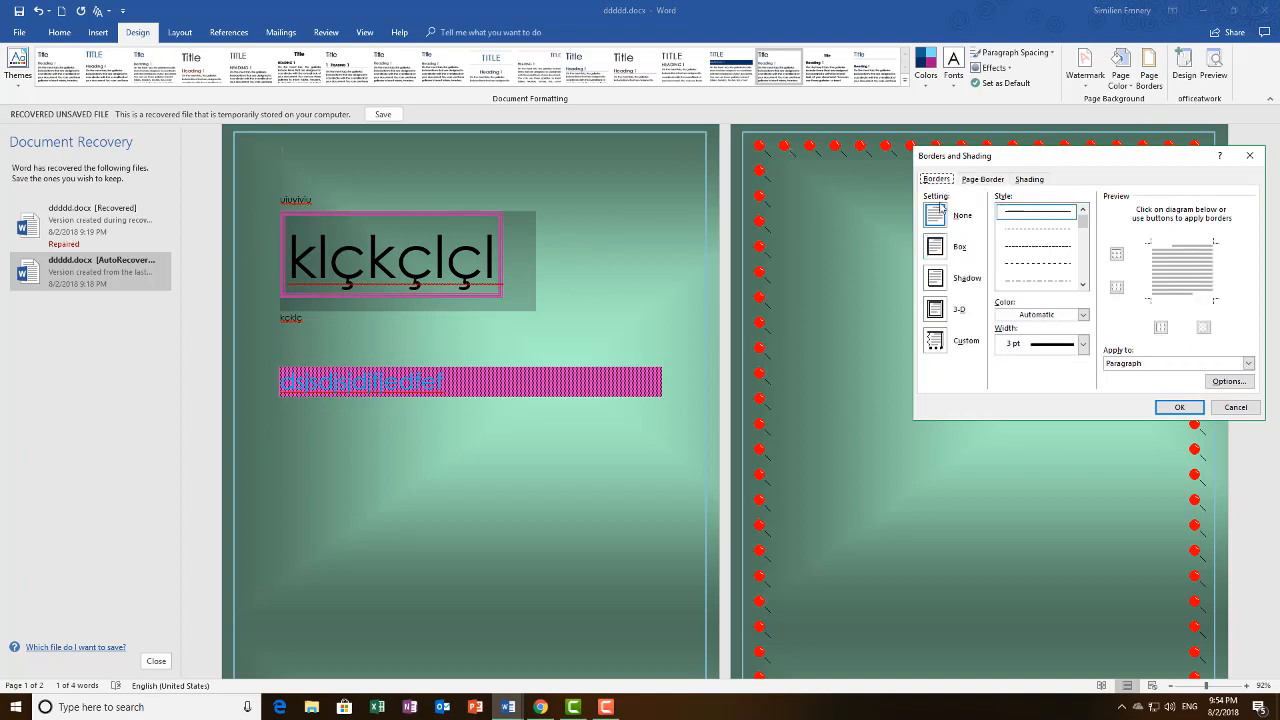
{"action": "left_click", "coordinate": [938, 214]}
{"action": "left_click", "coordinate": [1148, 364]}
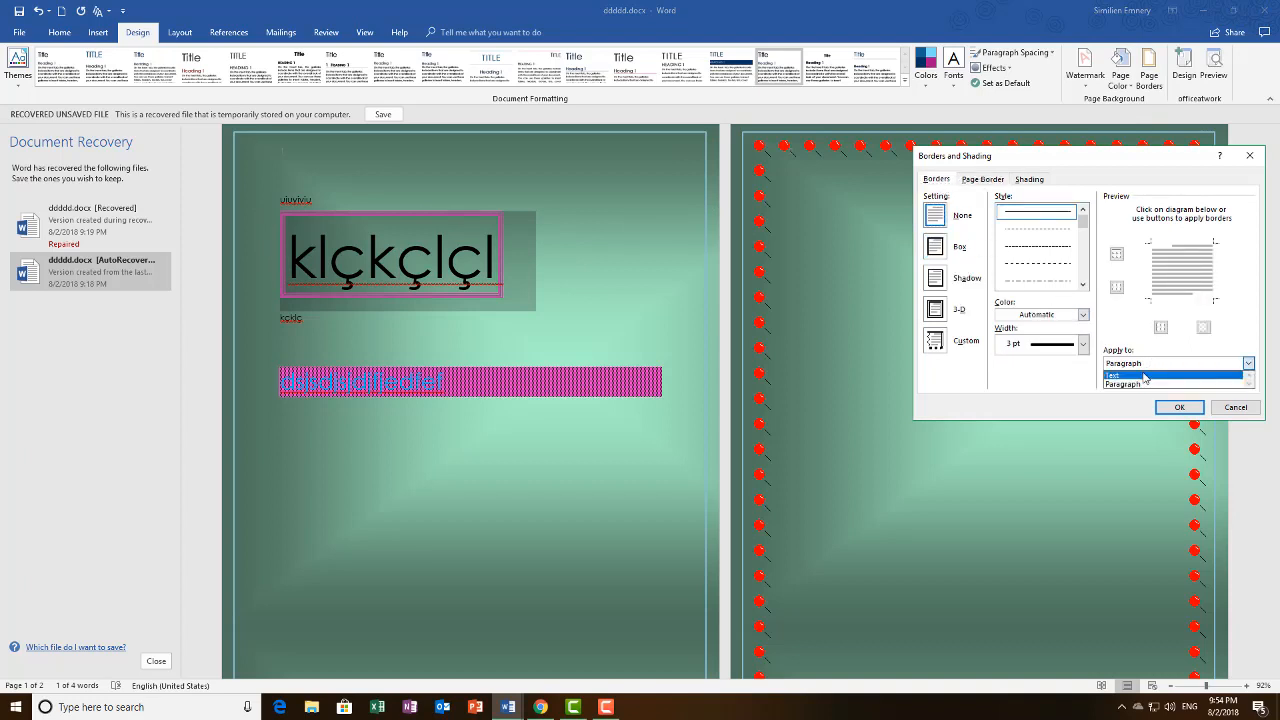
{"action": "left_click", "coordinate": [1147, 378]}
{"action": "left_click", "coordinate": [1186, 409]}
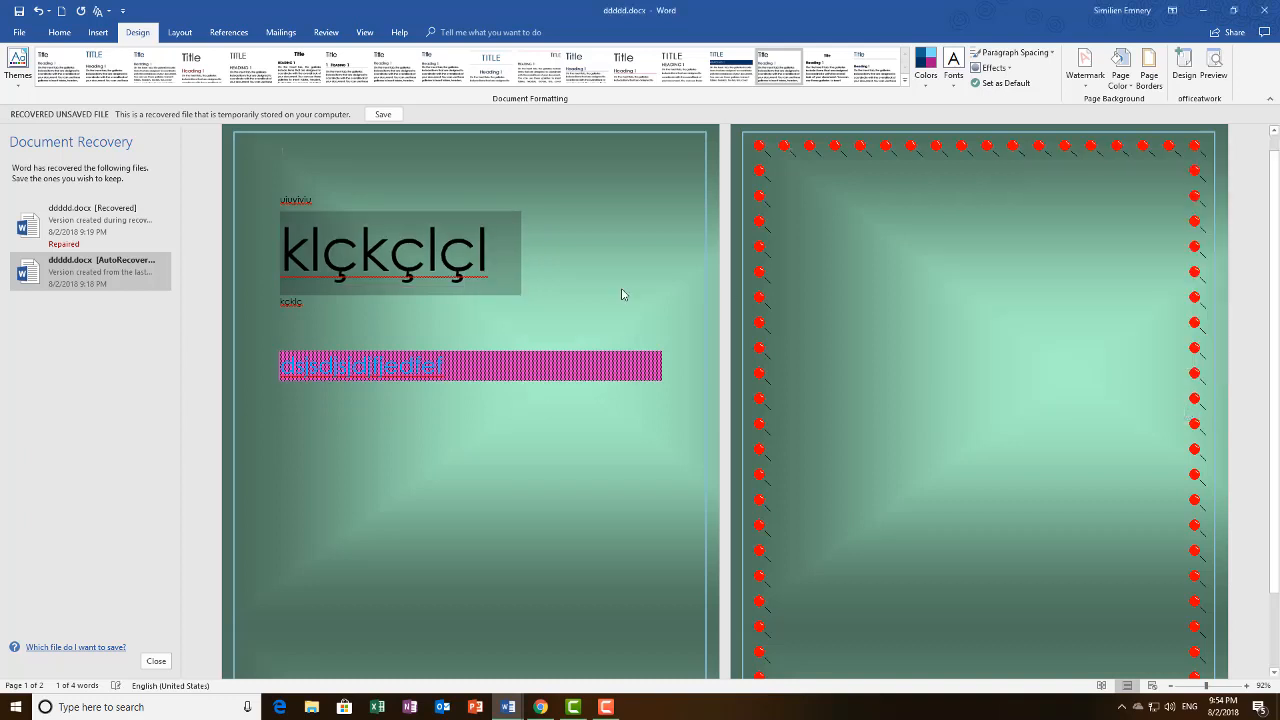
Add a solid 3 pt Box border in Automatic color to the enlarged word, applied to Text.
{"action": "left_click", "coordinate": [1149, 70]}
{"action": "left_click", "coordinate": [937, 180]}
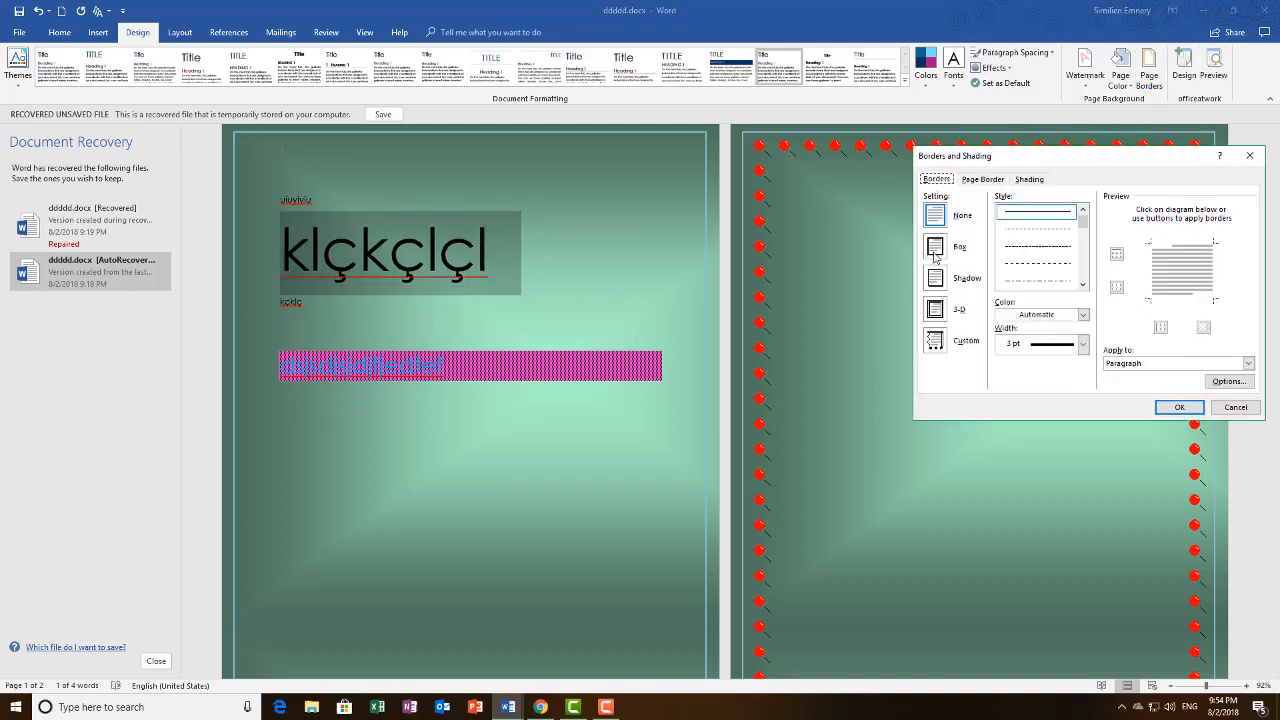
{"action": "left_click", "coordinate": [935, 247]}
{"action": "left_click", "coordinate": [1135, 363]}
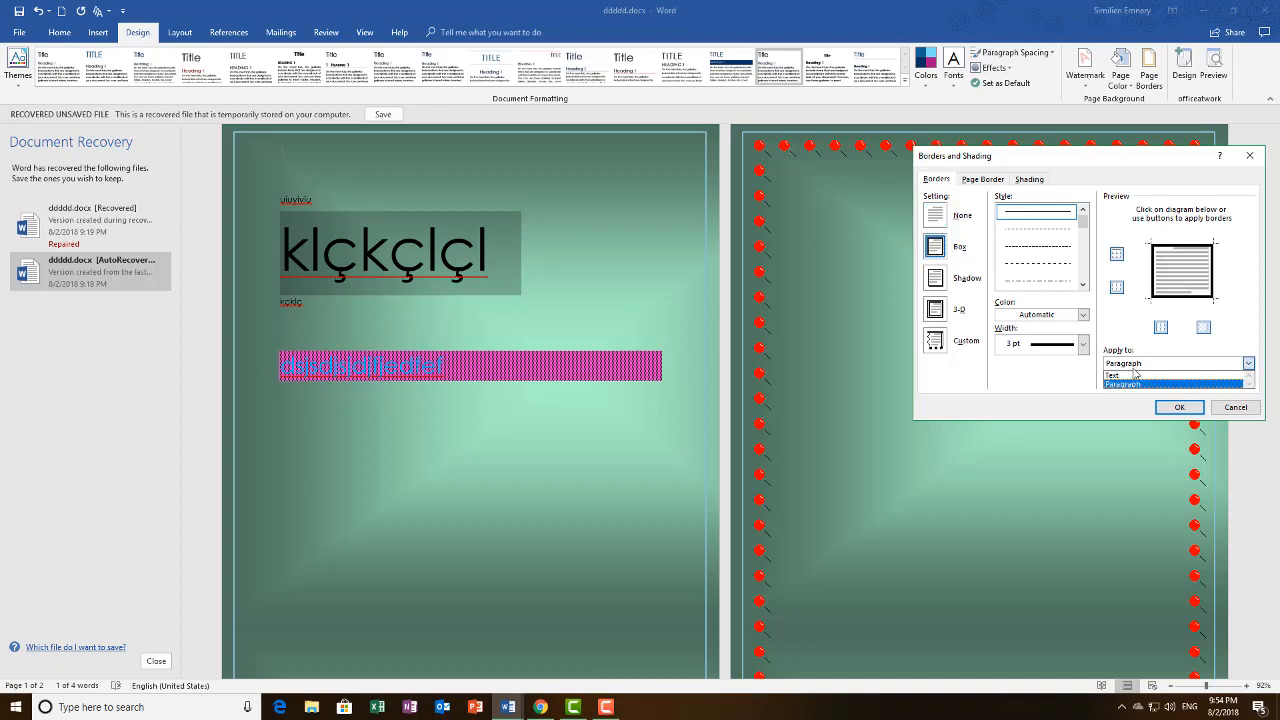
{"action": "left_click", "coordinate": [1135, 378]}
{"action": "left_click", "coordinate": [1179, 408]}
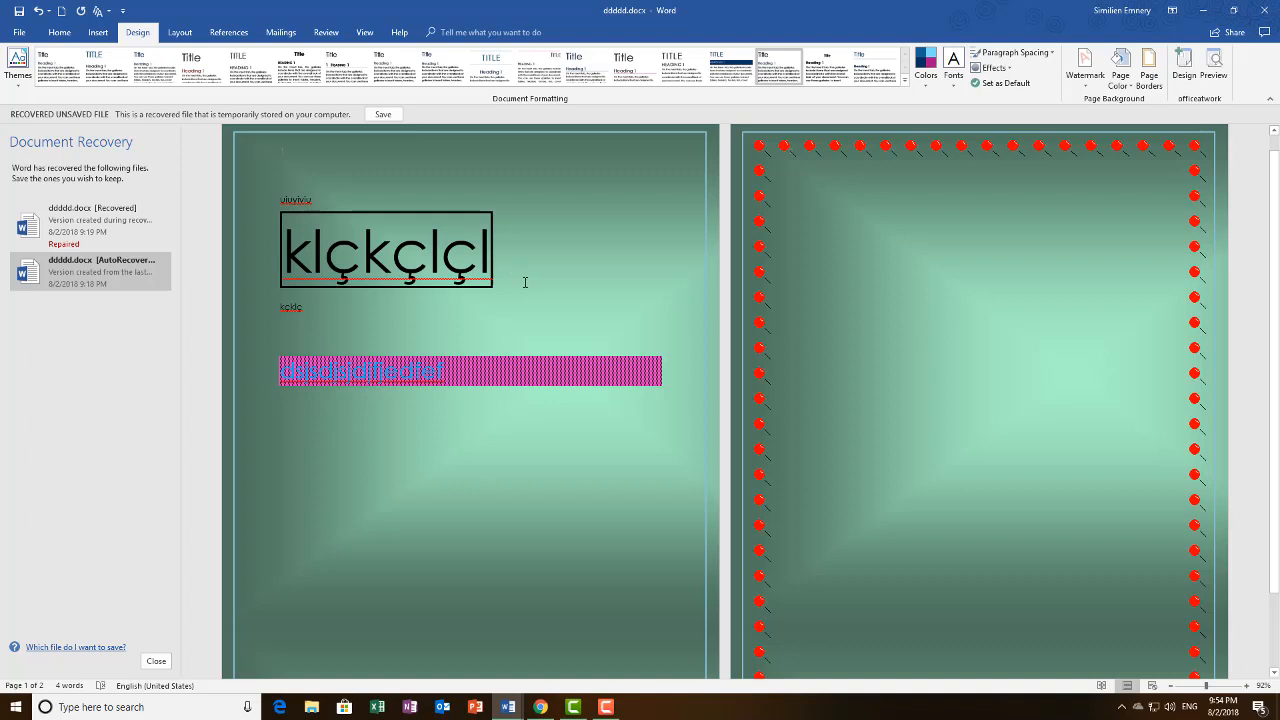
Apply the pink shading with the 25% pattern to Text for the blue line.
{"action": "left_click_drag", "start_coordinate": [455, 372], "coordinate": [268, 370]}
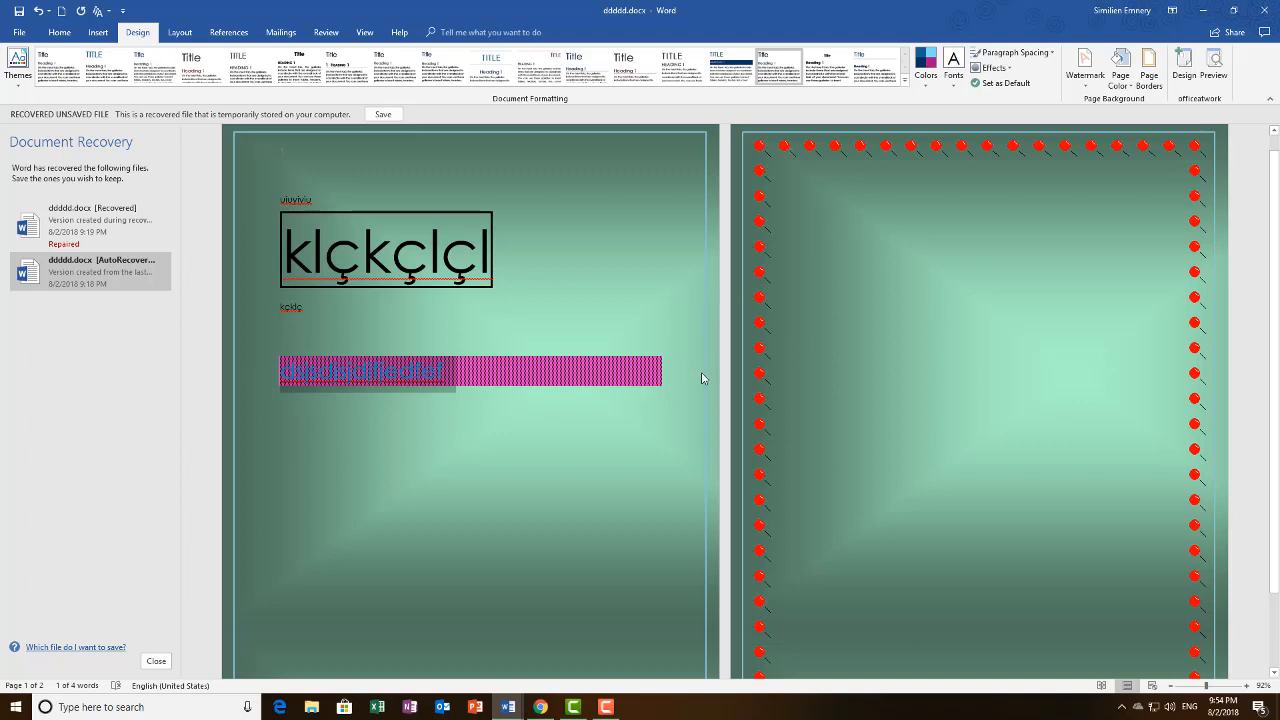
{"action": "left_click", "coordinate": [608, 371]}
{"action": "double_click", "coordinate": [433, 375]}
{"action": "left_click", "coordinate": [1149, 70]}
{"action": "left_click", "coordinate": [1030, 179]}
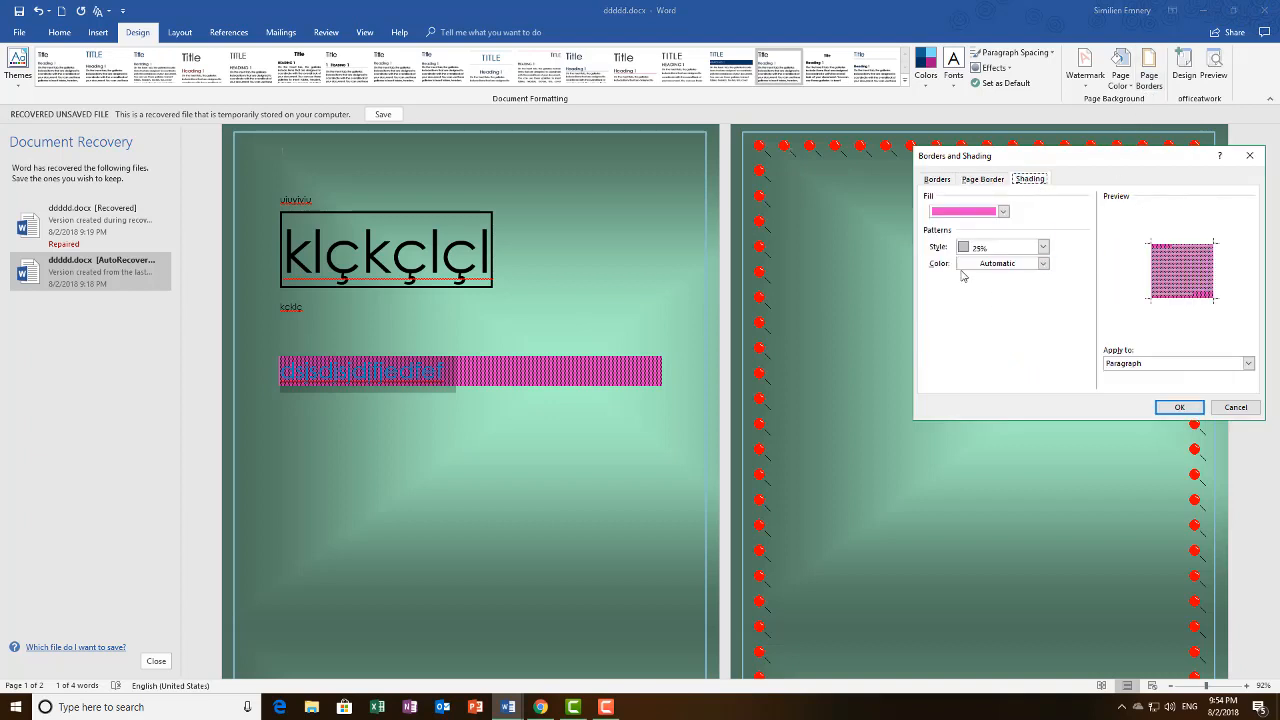
{"action": "left_click", "coordinate": [1138, 363]}
{"action": "left_click", "coordinate": [1135, 377]}
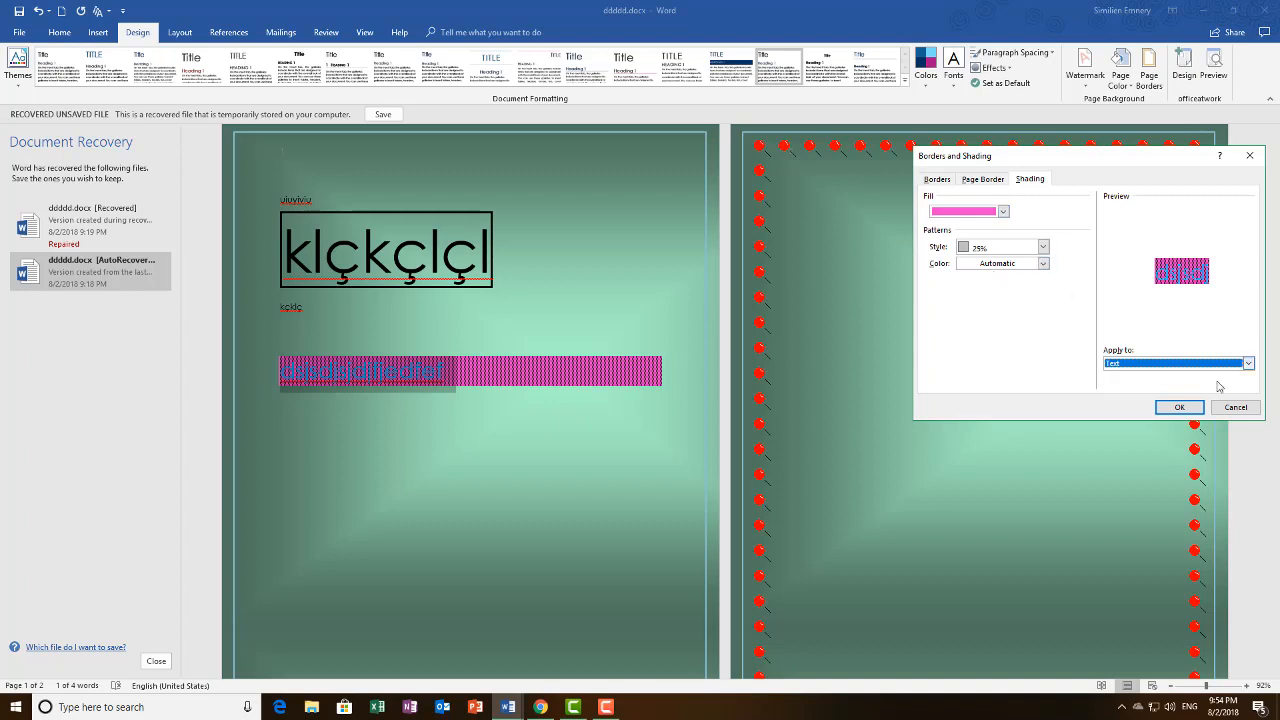
{"action": "left_click", "coordinate": [1177, 412]}
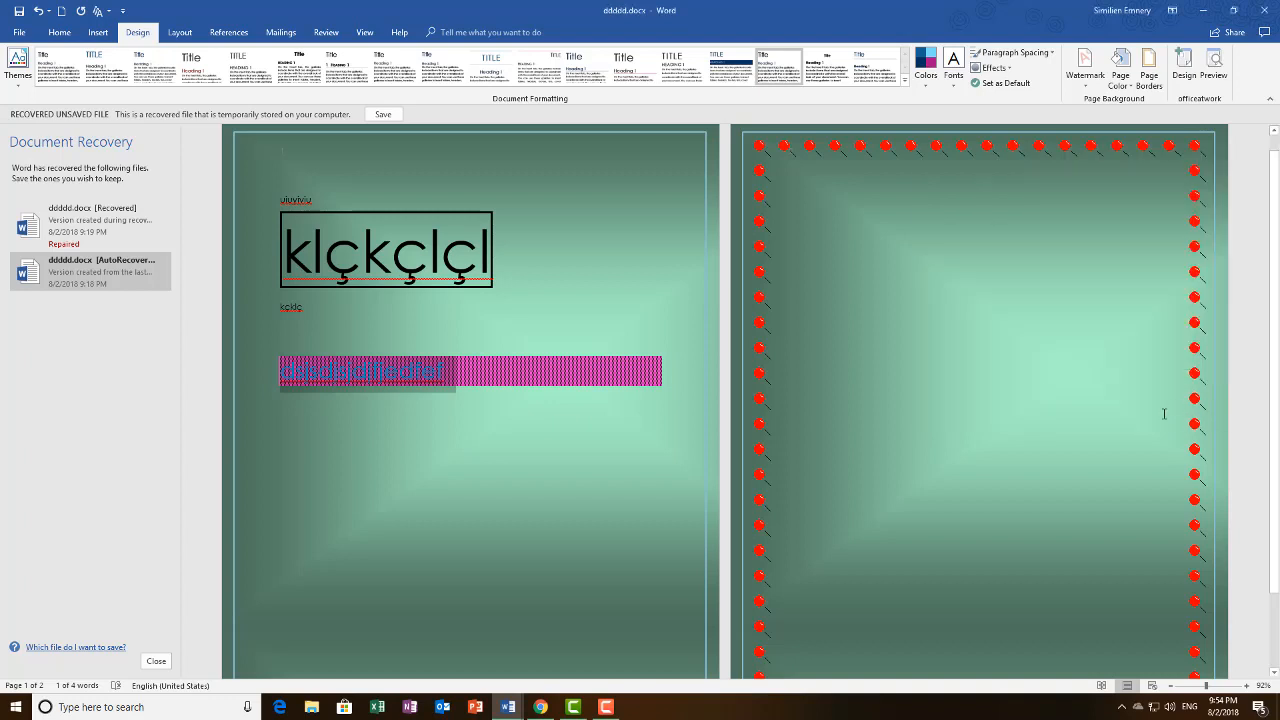
{"action": "left_click", "coordinate": [531, 391]}
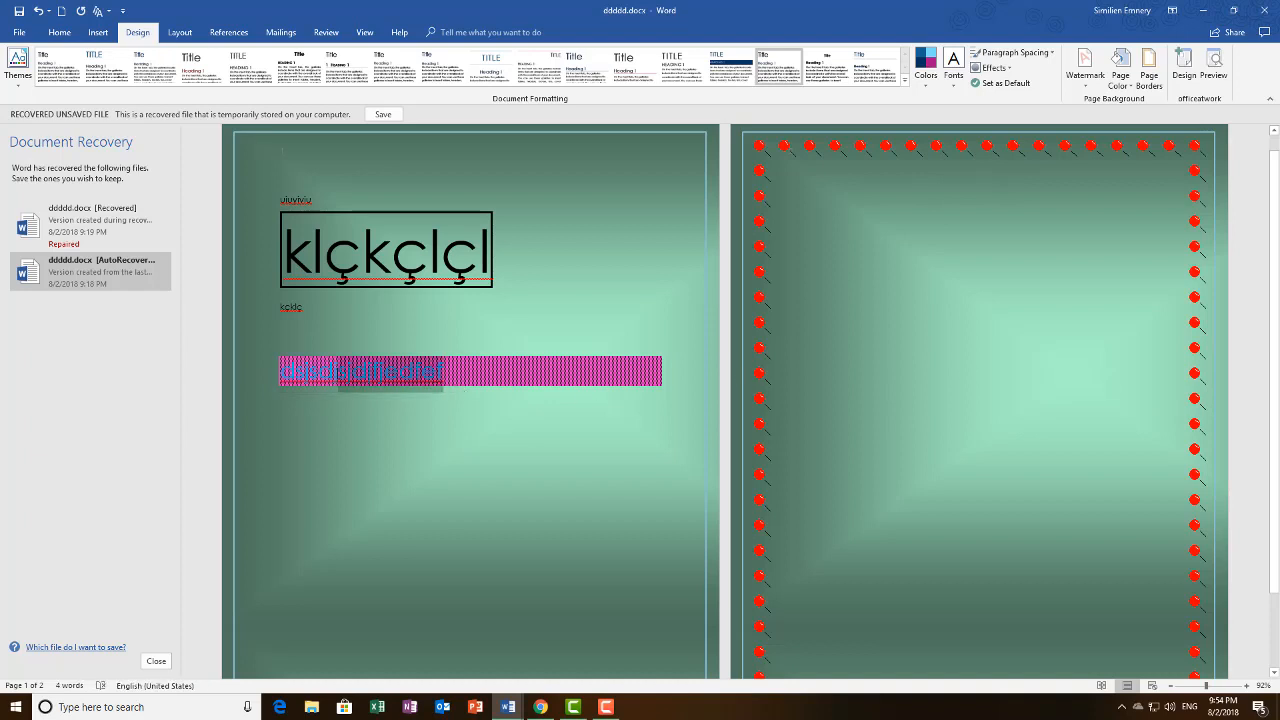
Remove the shading from the blue text's paragraph with a Clear pattern style and No Color fill.
{"action": "left_click_drag", "start_coordinate": [305, 376], "coordinate": [267, 379]}
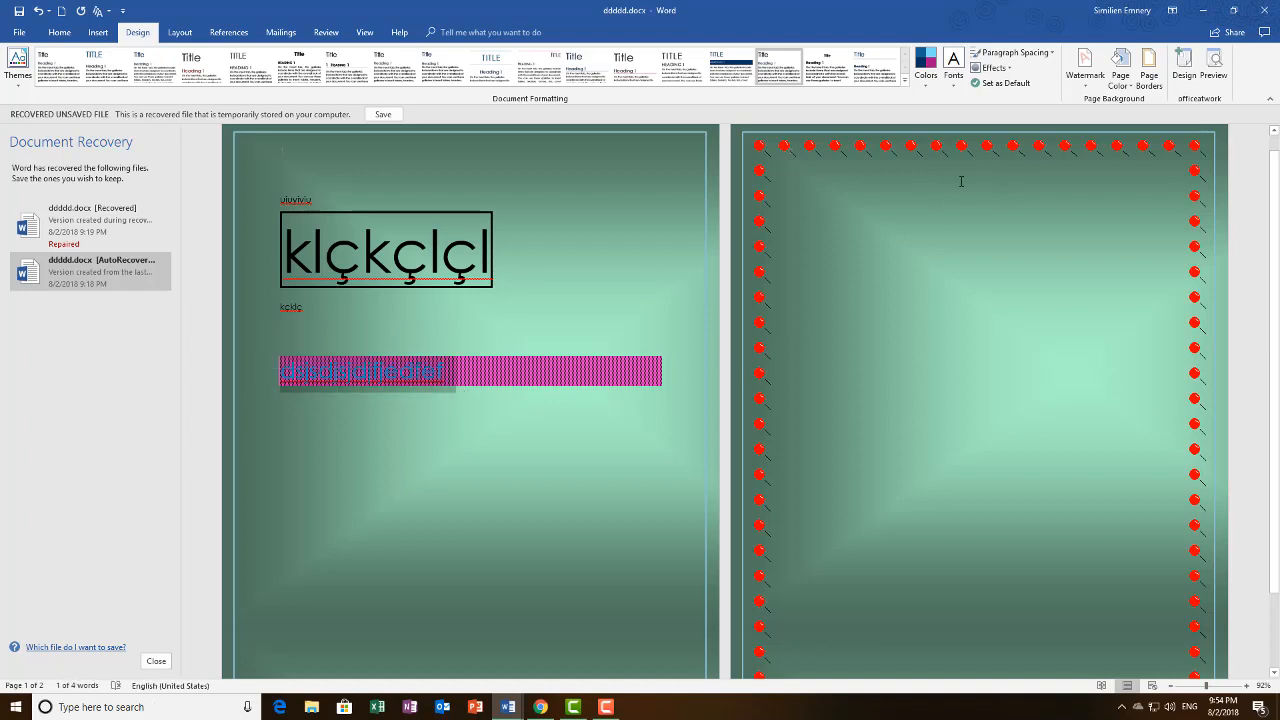
{"action": "left_click", "coordinate": [1149, 75]}
{"action": "left_click", "coordinate": [1030, 179]}
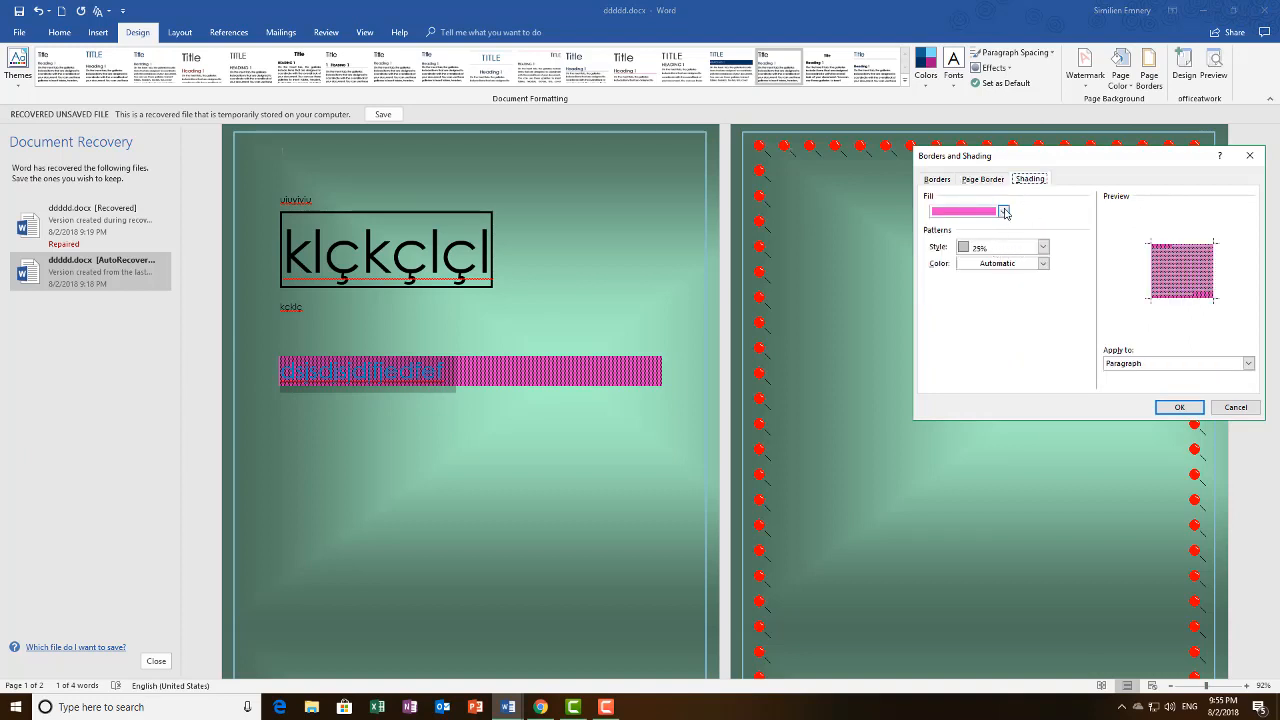
{"action": "left_click", "coordinate": [1043, 247]}
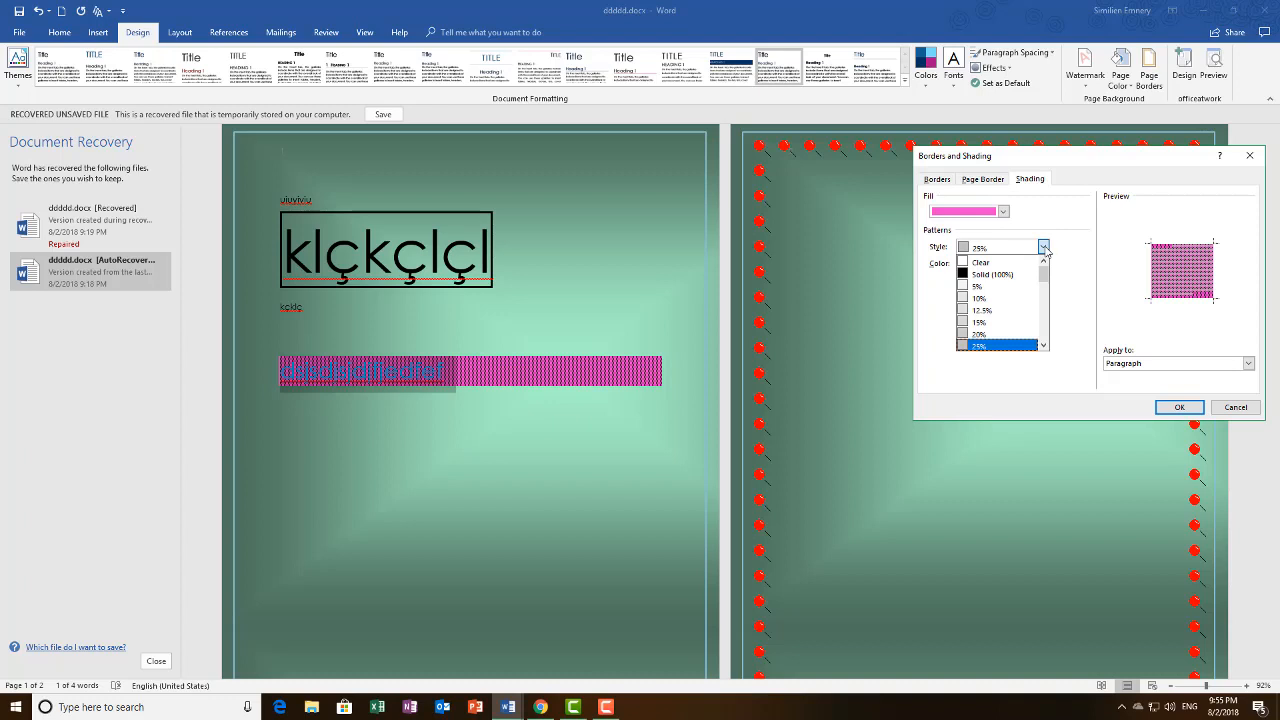
{"action": "left_click", "coordinate": [1012, 264]}
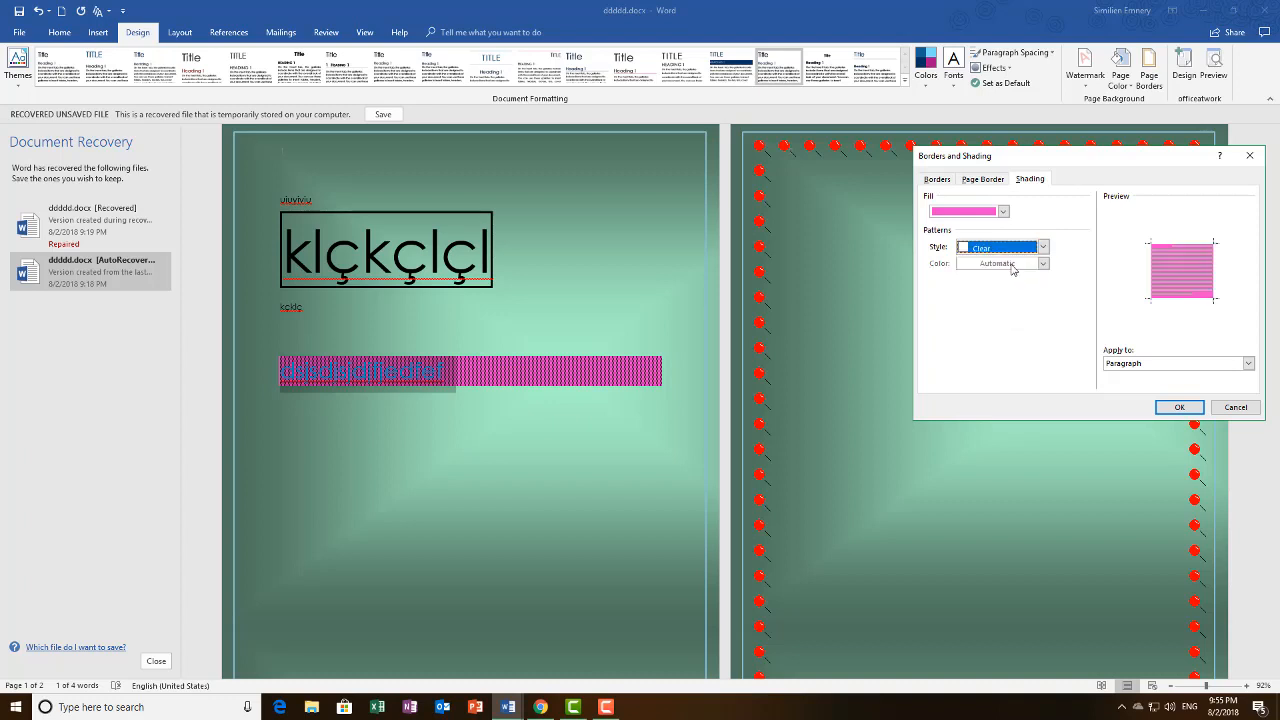
{"action": "left_click", "coordinate": [1003, 212]}
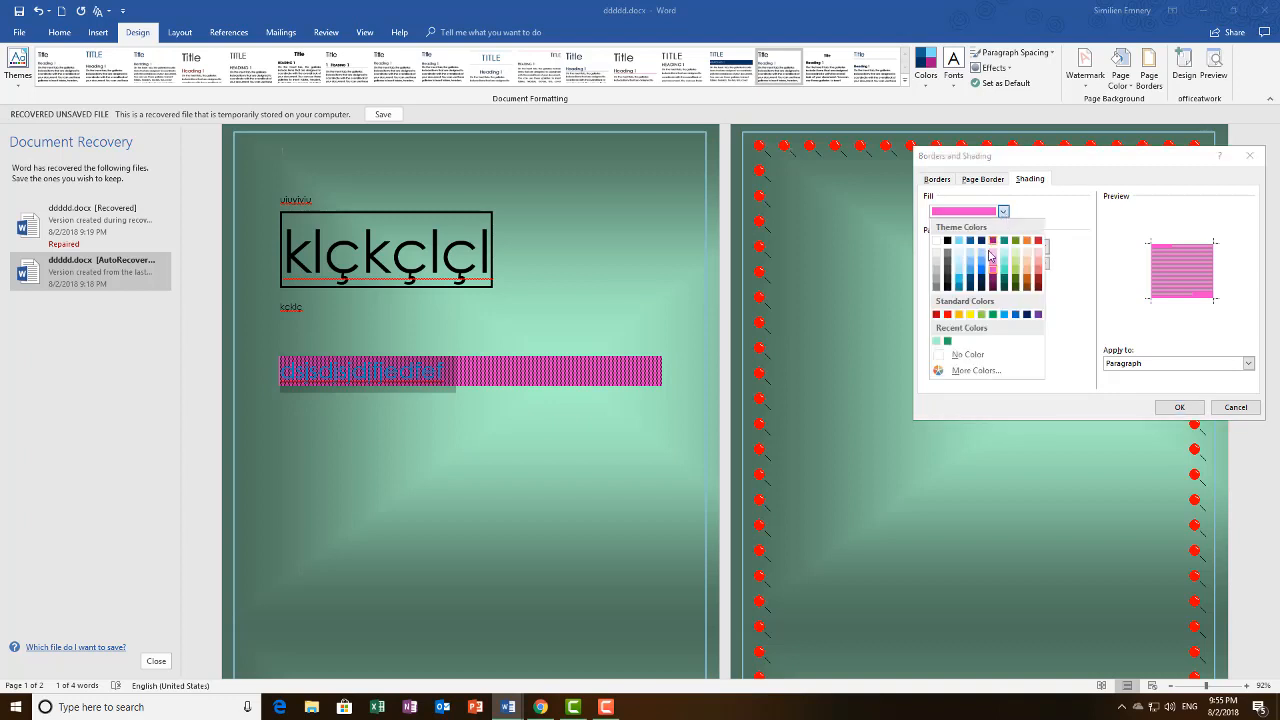
{"action": "left_click", "coordinate": [967, 354]}
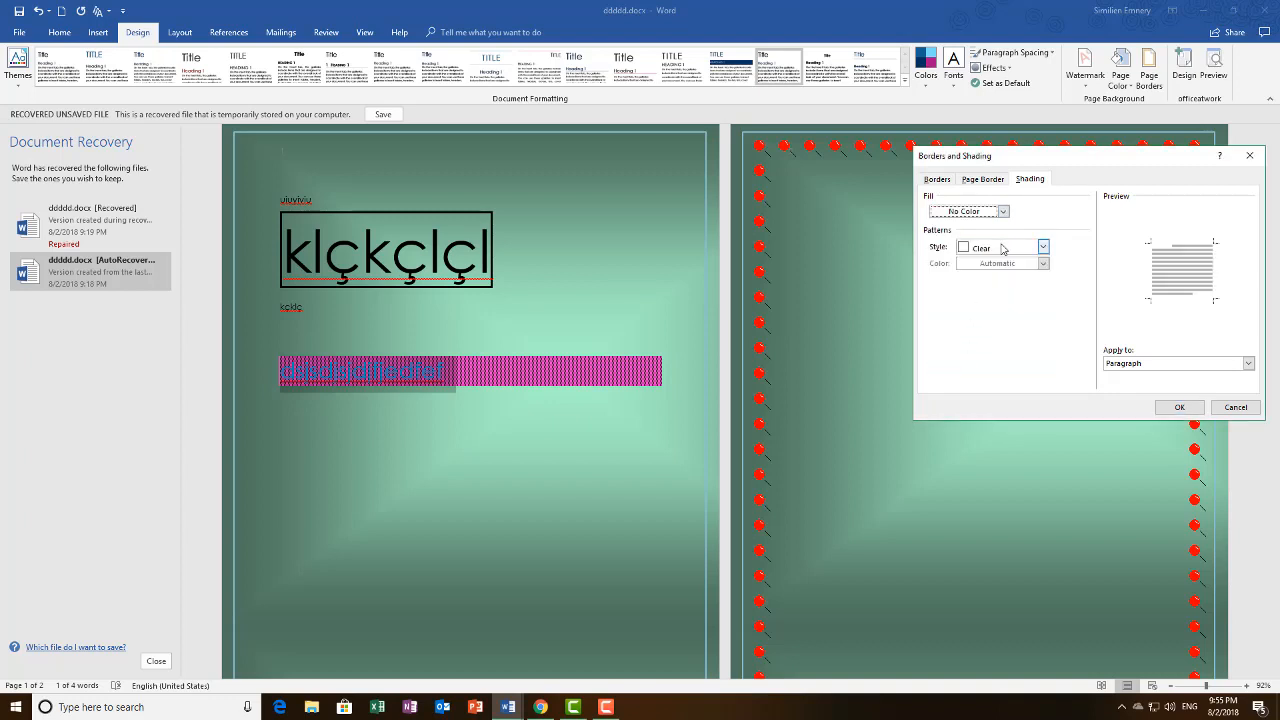
{"action": "left_click", "coordinate": [1180, 407]}
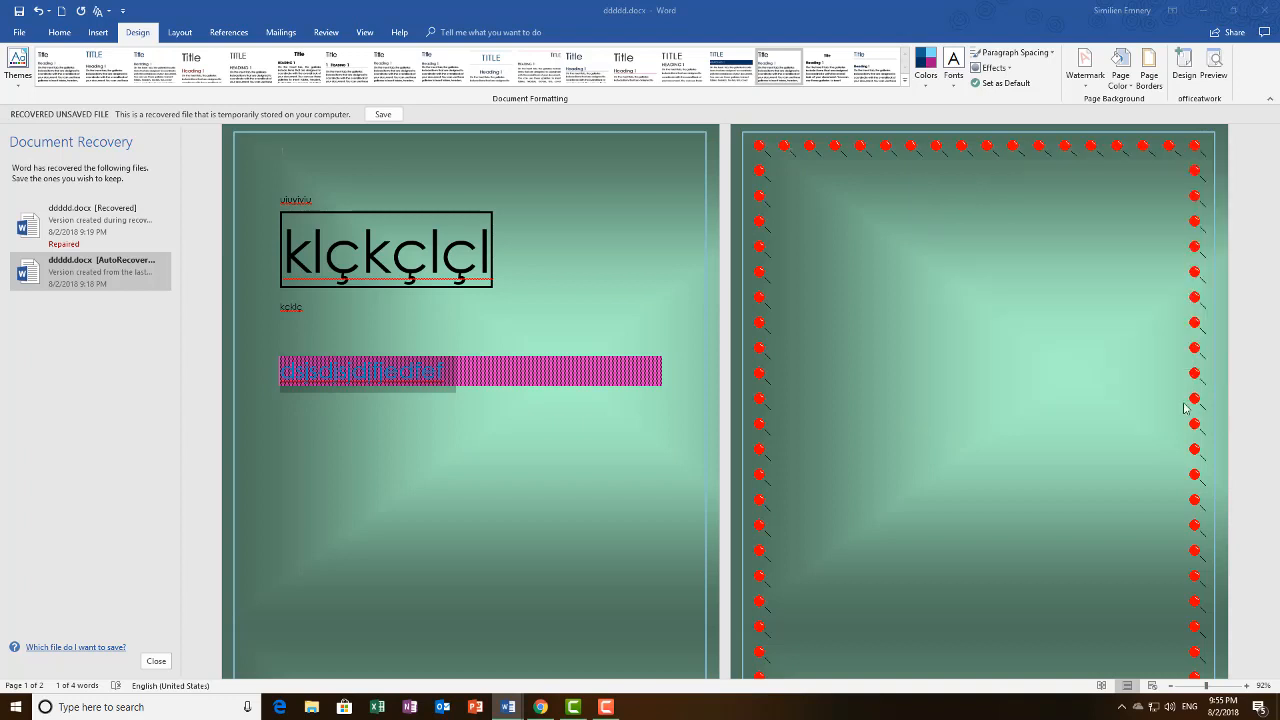
{"action": "left_click", "coordinate": [466, 372]}
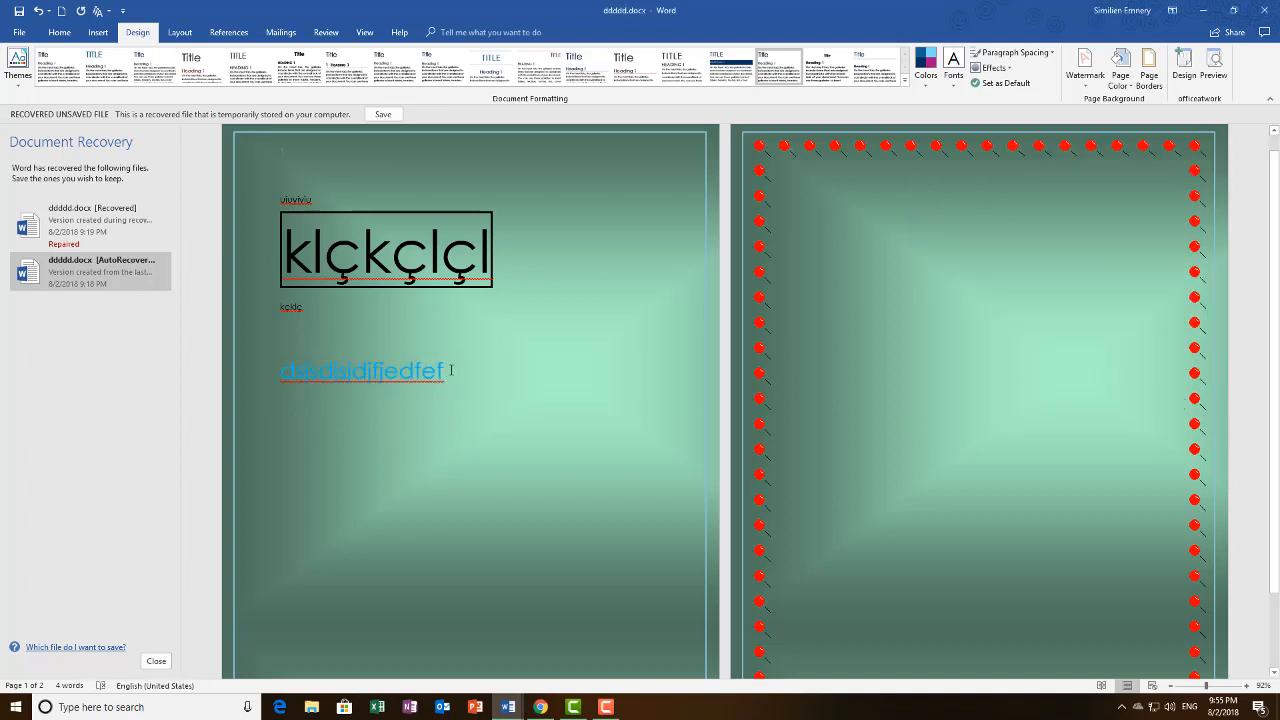
Set up shading for the blue line with a pink fill and a 20% pattern in blue.
{"action": "left_click_drag", "start_coordinate": [451, 370], "coordinate": [260, 370]}
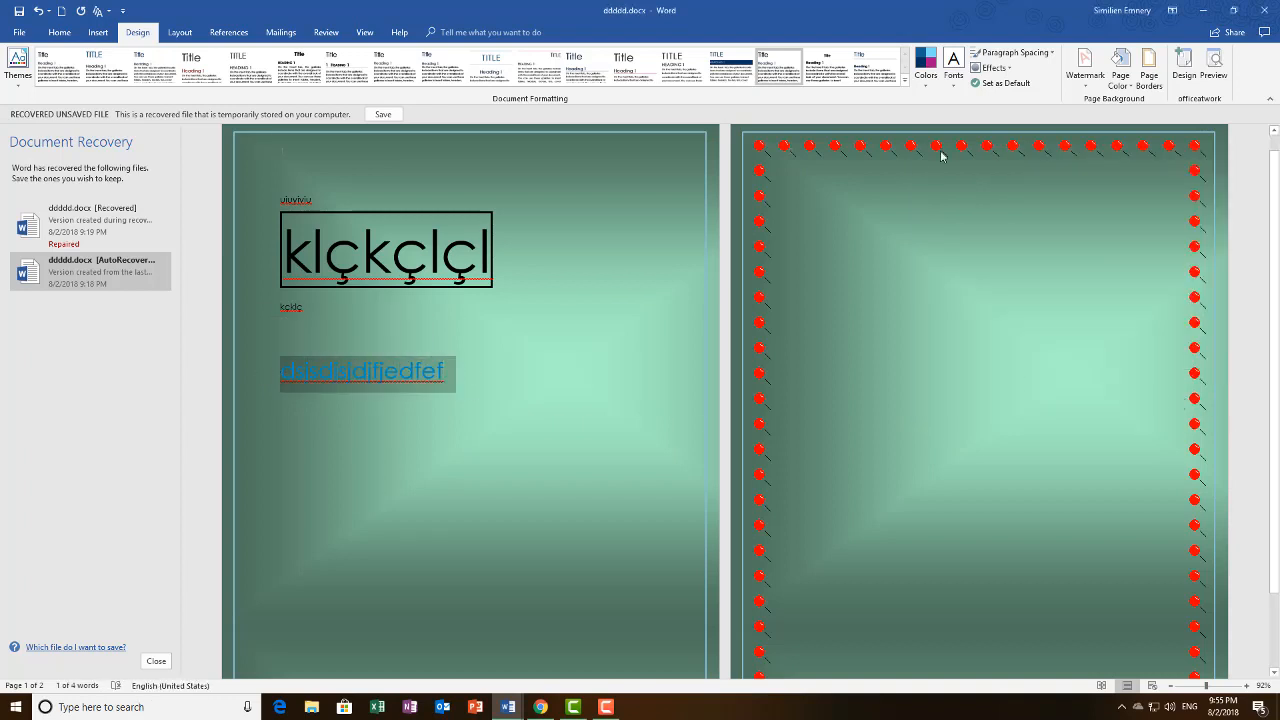
{"action": "left_click", "coordinate": [1149, 72]}
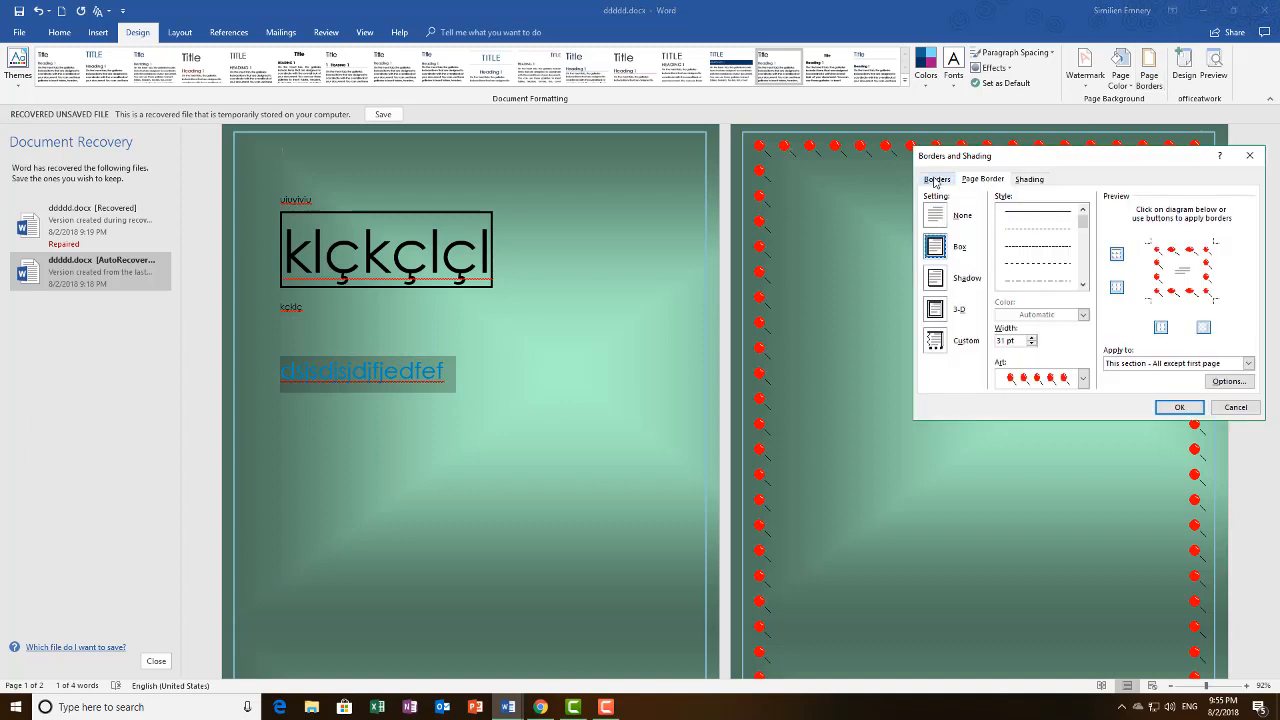
{"action": "left_click", "coordinate": [1029, 179]}
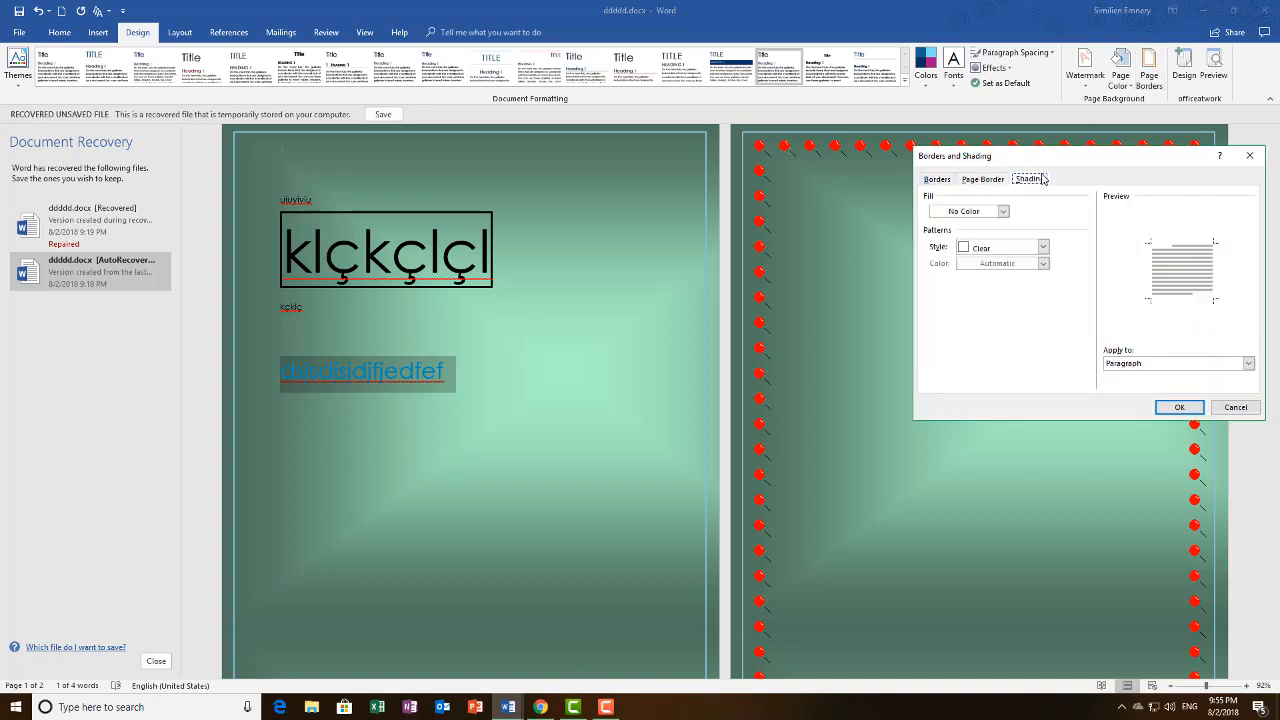
{"action": "left_click", "coordinate": [985, 213]}
{"action": "left_click", "coordinate": [995, 270]}
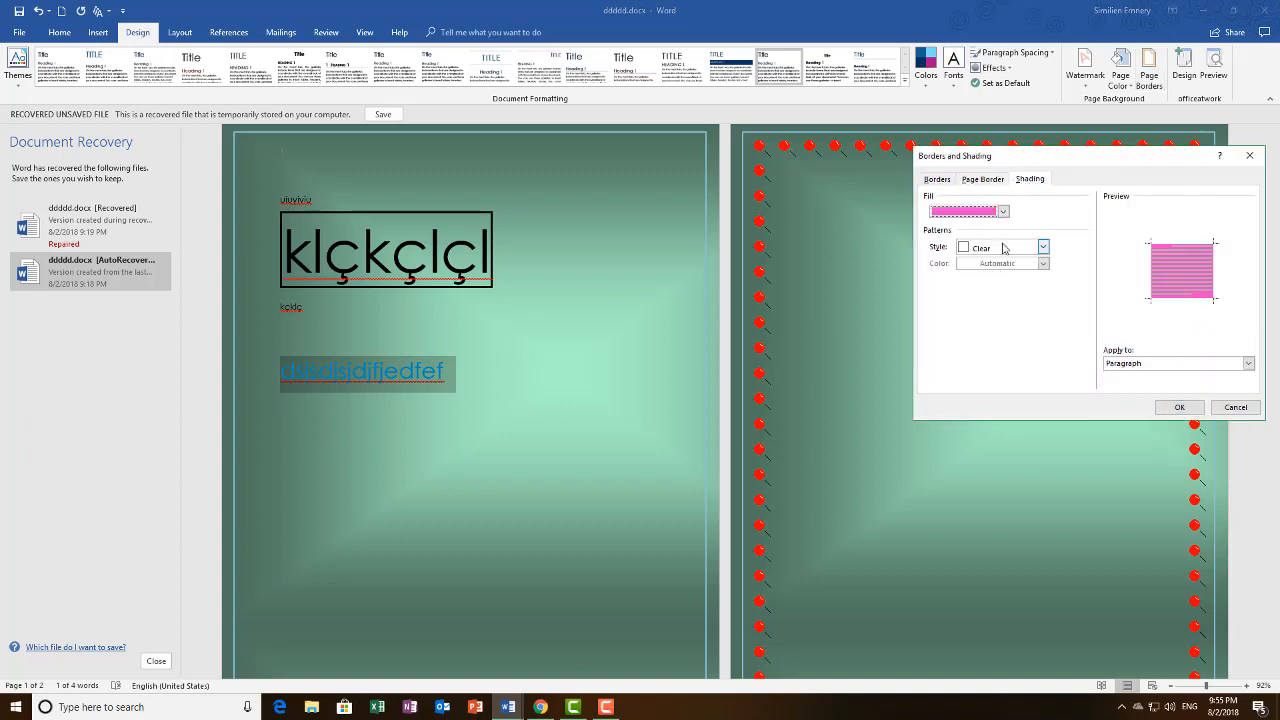
{"action": "left_click", "coordinate": [985, 248]}
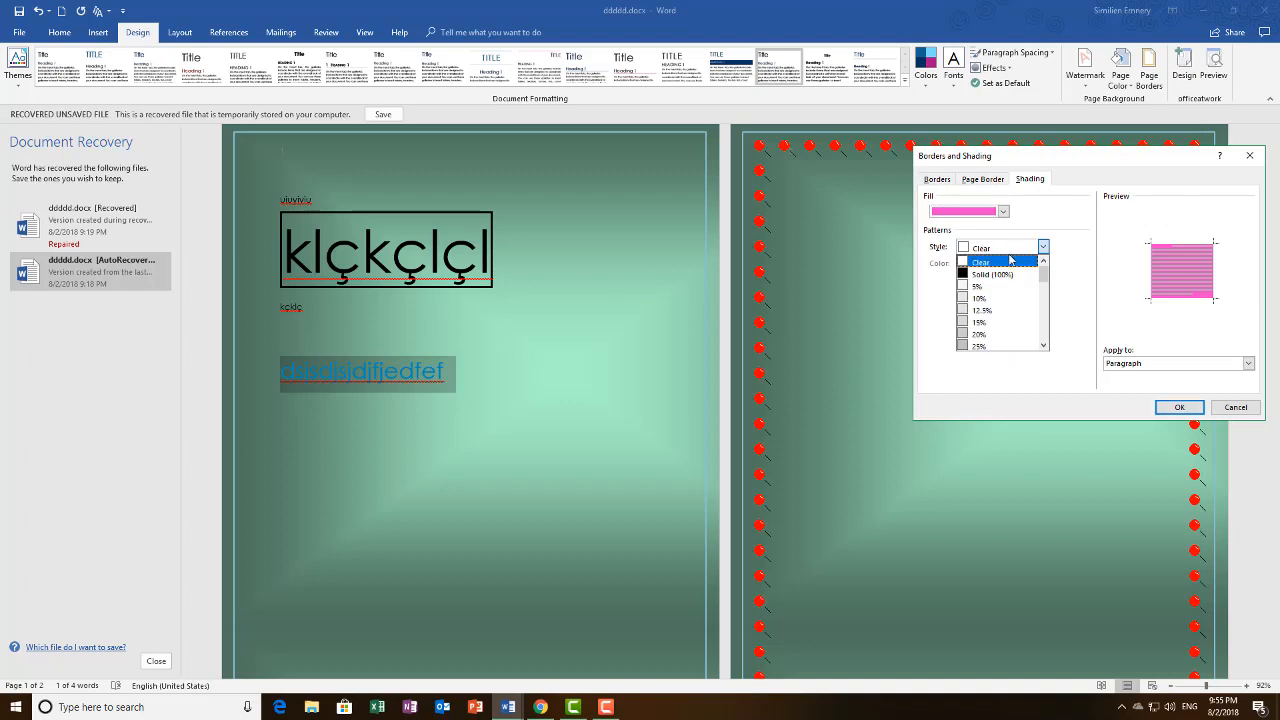
{"action": "left_click", "coordinate": [979, 336]}
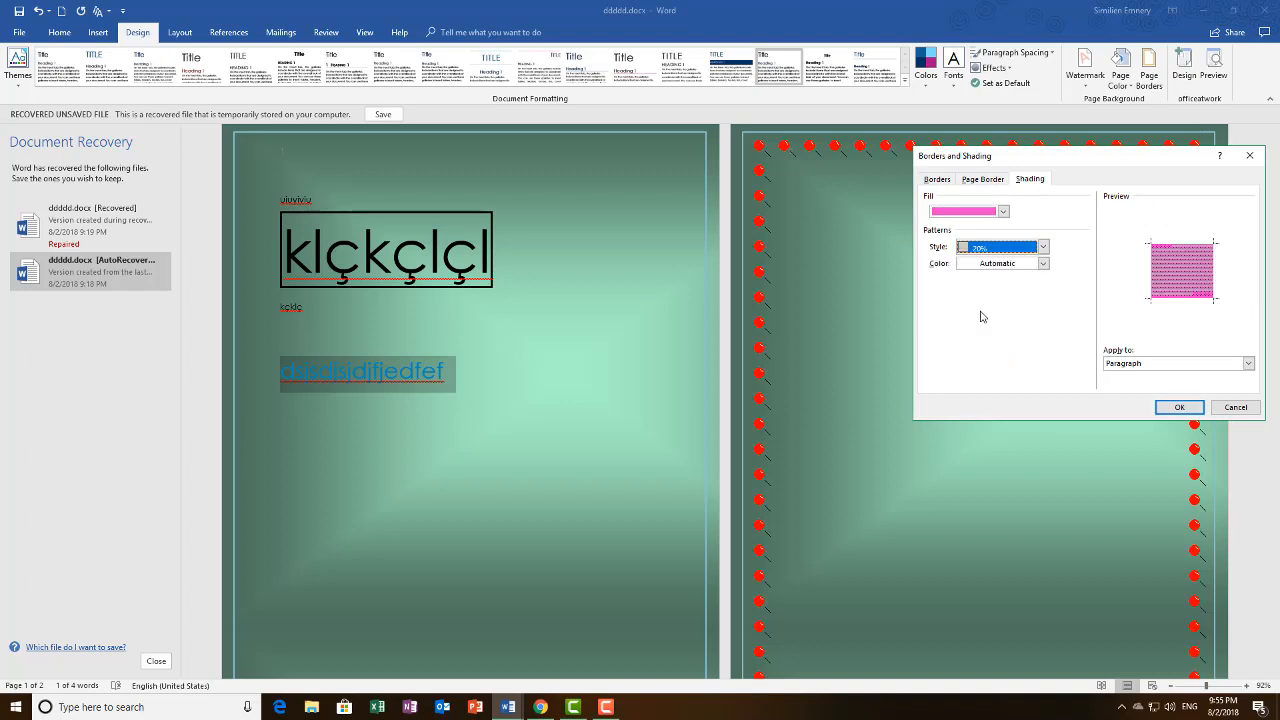
{"action": "left_click", "coordinate": [1002, 264]}
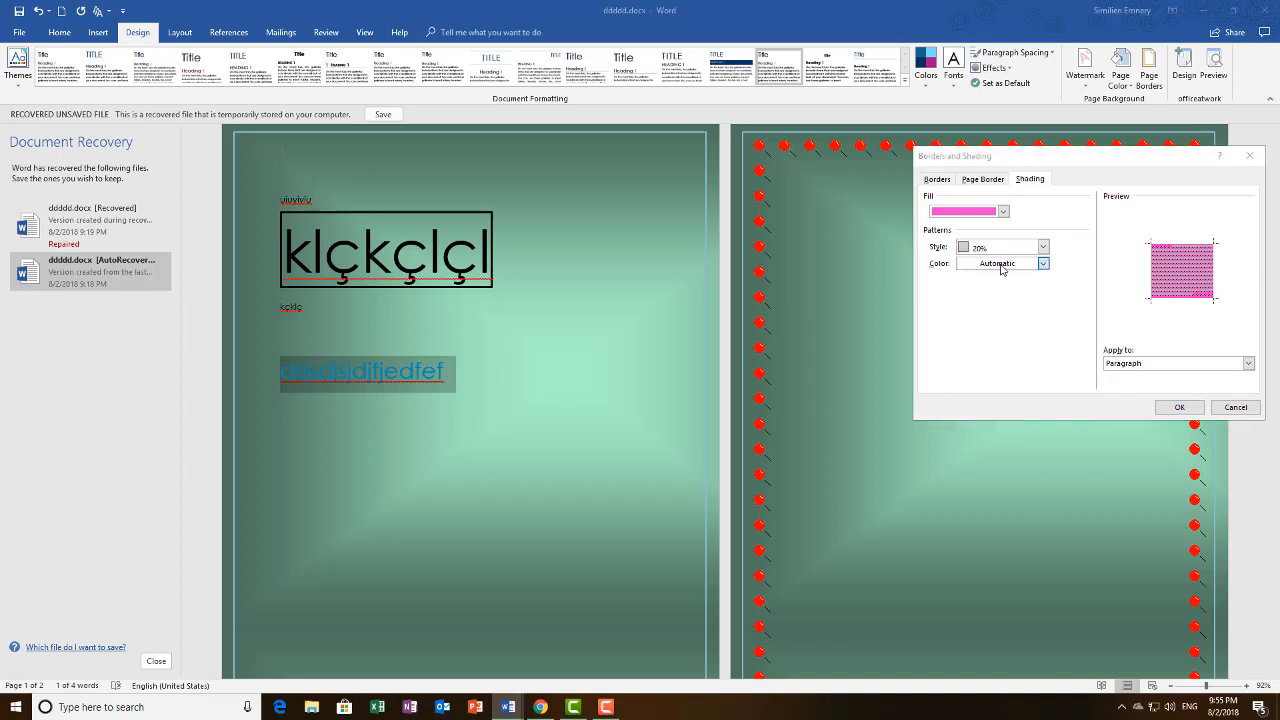
{"action": "left_click", "coordinate": [986, 345]}
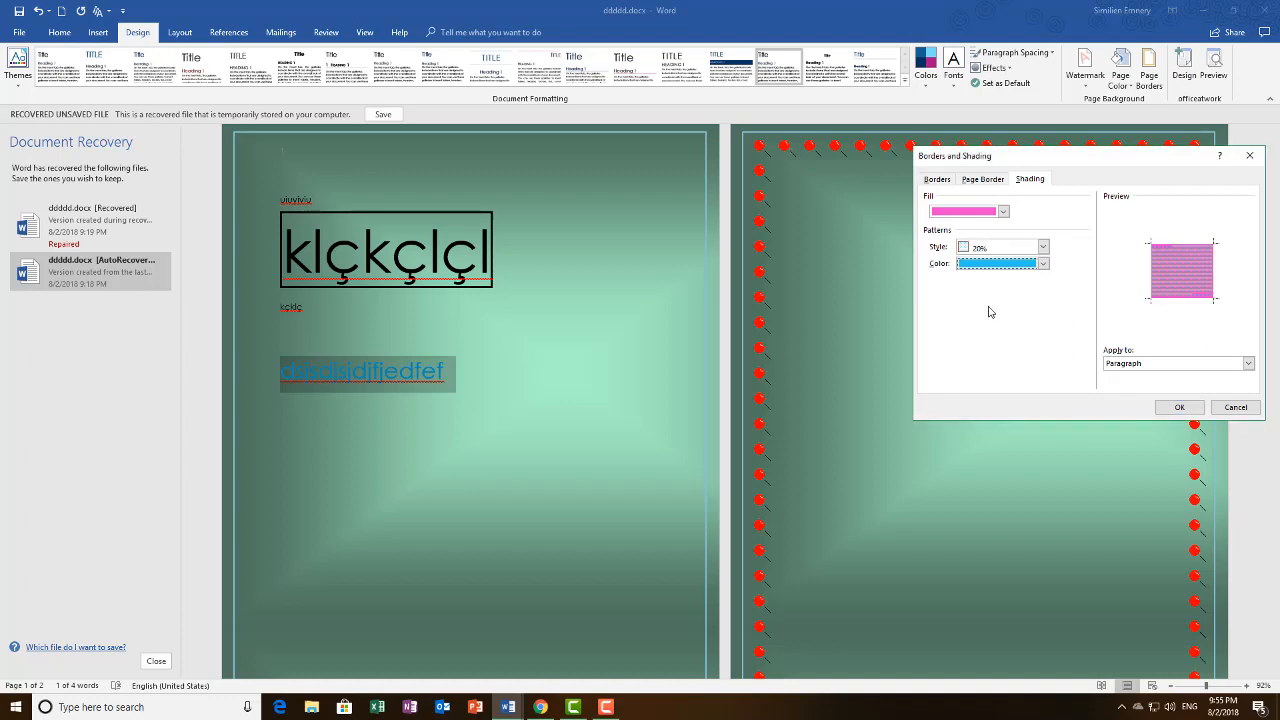
Change the blue line's shading pattern to 25% in blue and apply the shading to Text.
{"action": "left_click", "coordinate": [1043, 247]}
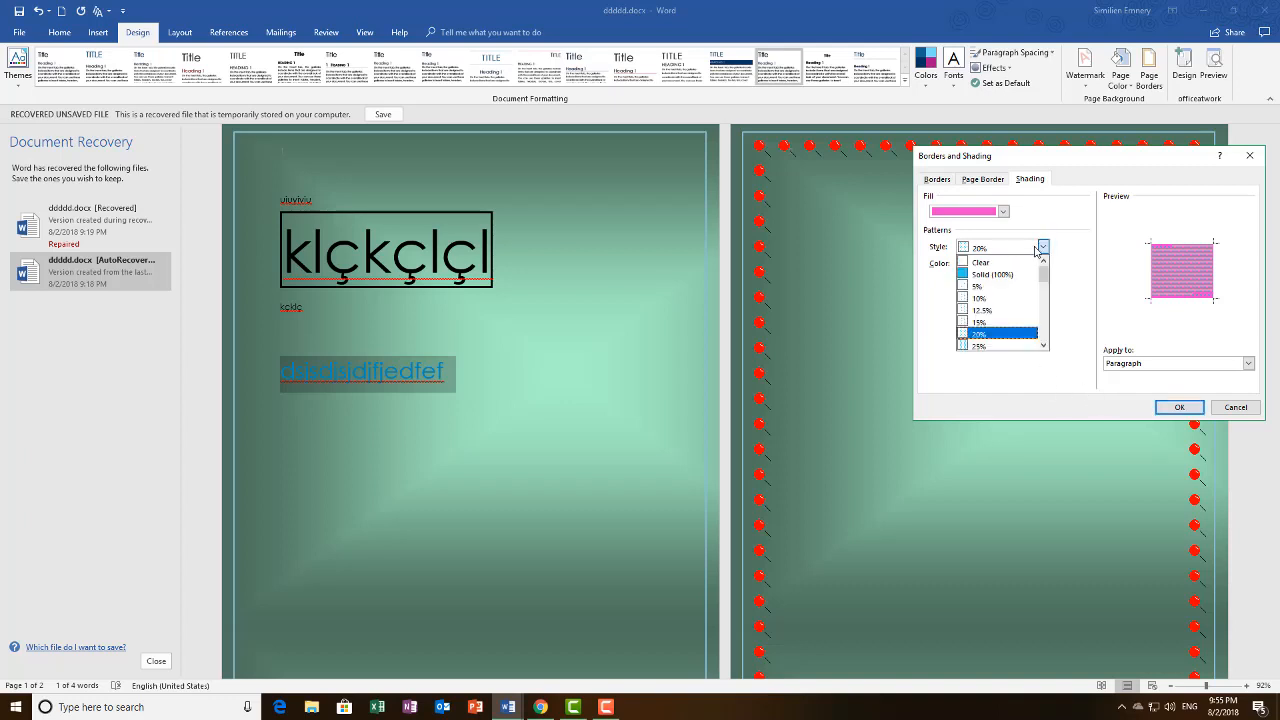
{"action": "left_click", "coordinate": [974, 346]}
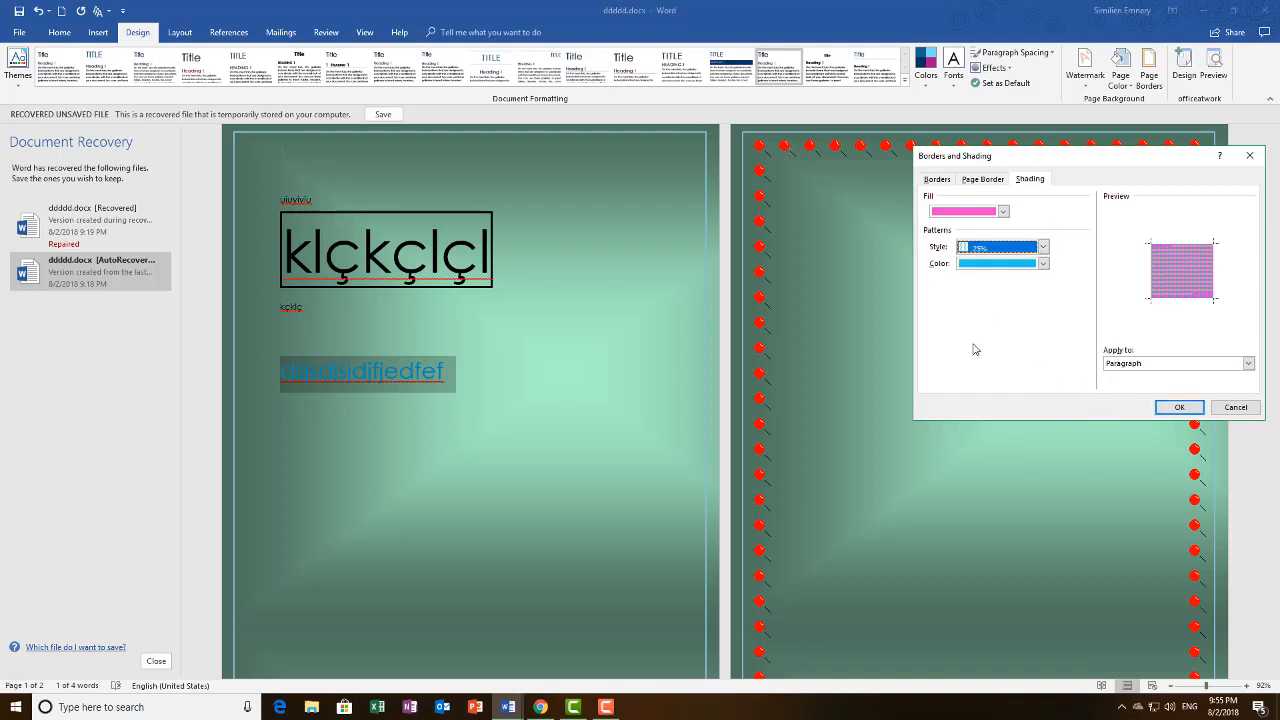
{"action": "left_click", "coordinate": [996, 268]}
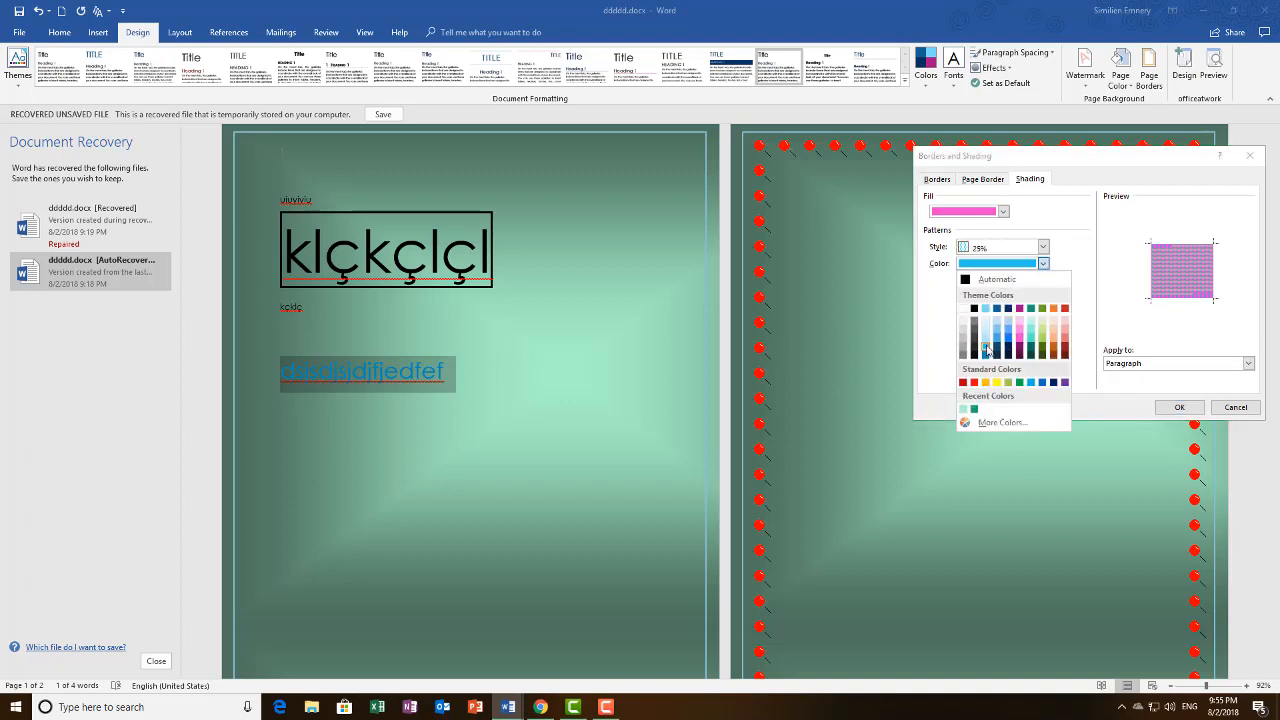
{"action": "left_click", "coordinate": [988, 351]}
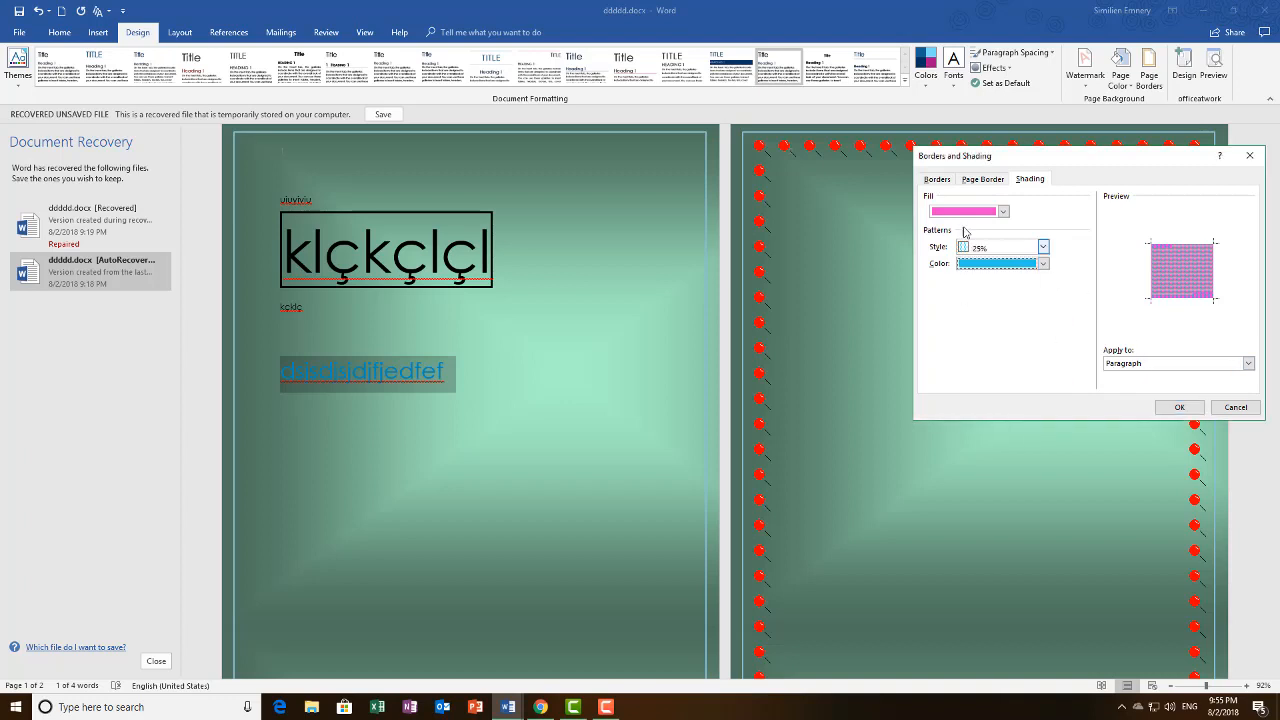
{"action": "left_click", "coordinate": [1170, 366]}
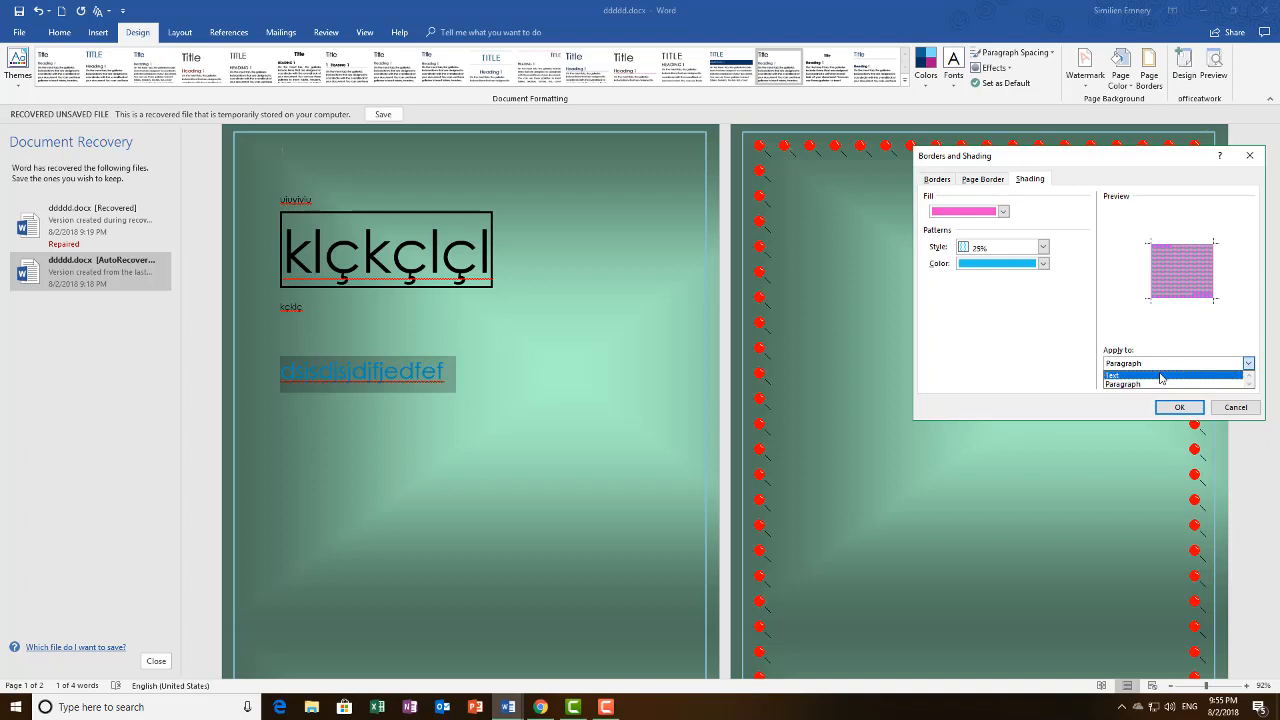
{"action": "left_click", "coordinate": [1161, 380]}
{"action": "left_click", "coordinate": [1180, 407]}
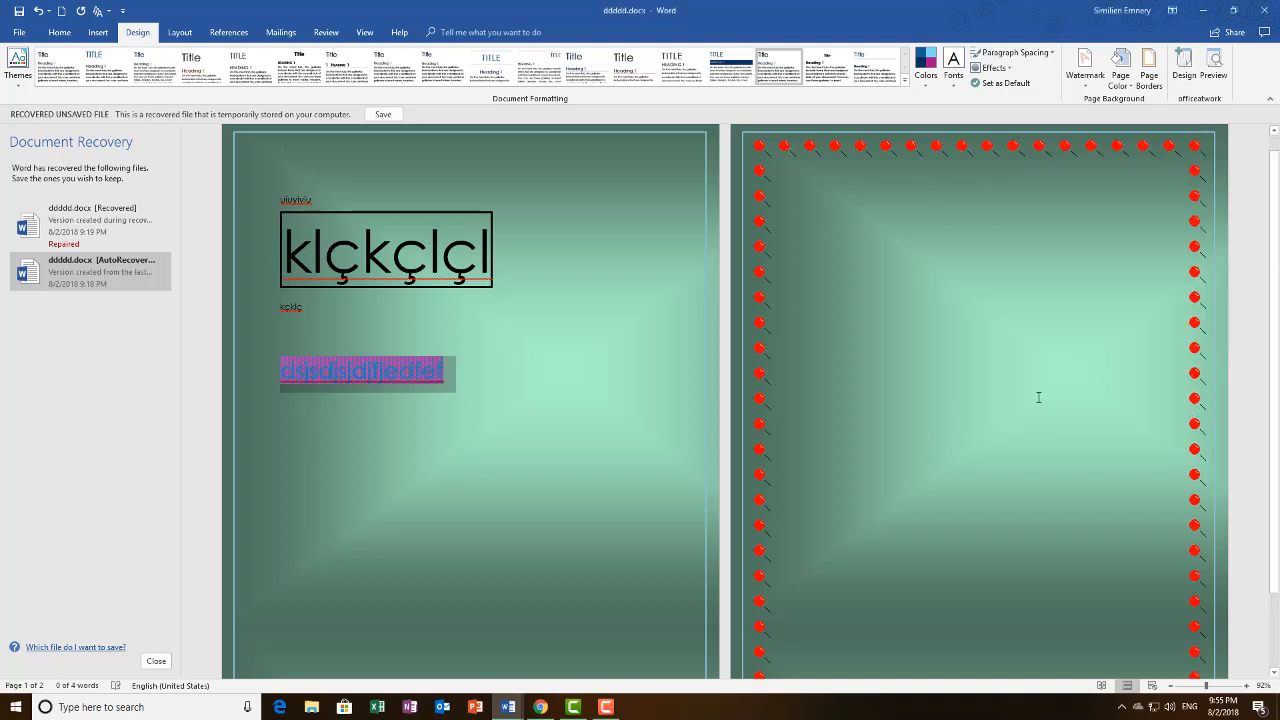
{"action": "left_click", "coordinate": [460, 394]}
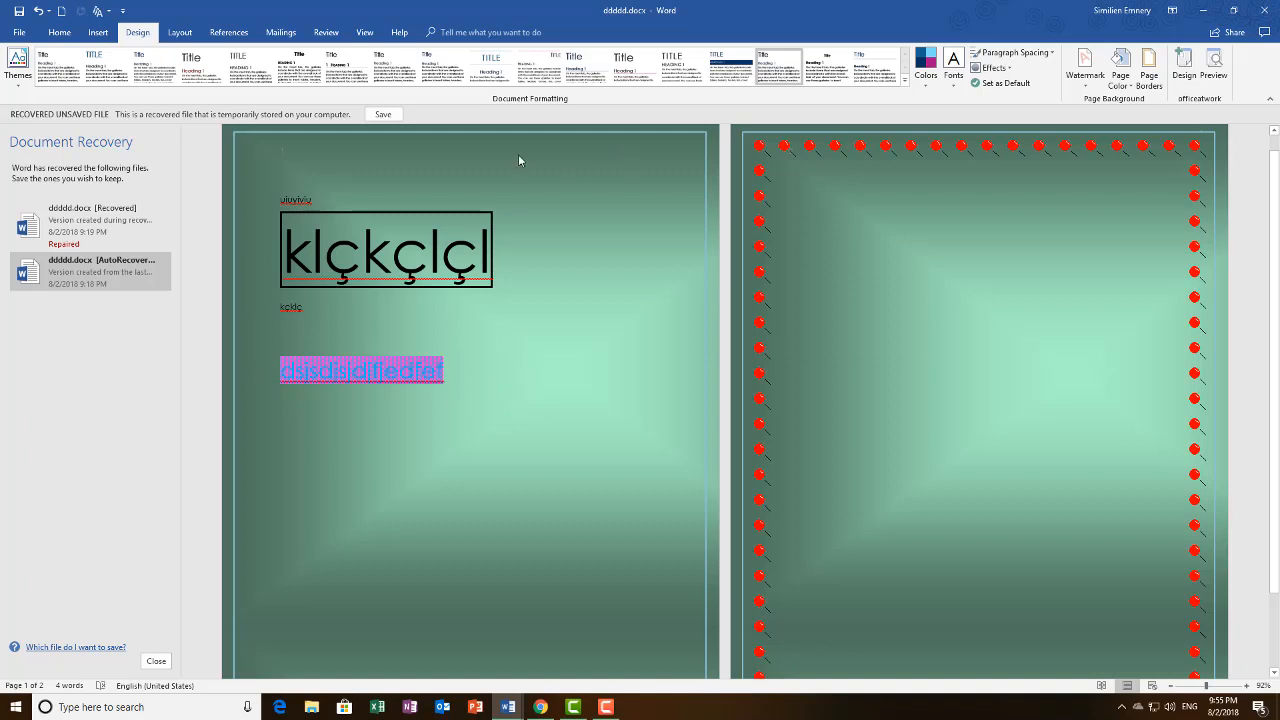
View the officeatwork Designer add-in's welcome page and close the add-in.
{"action": "left_click", "coordinate": [1185, 80]}
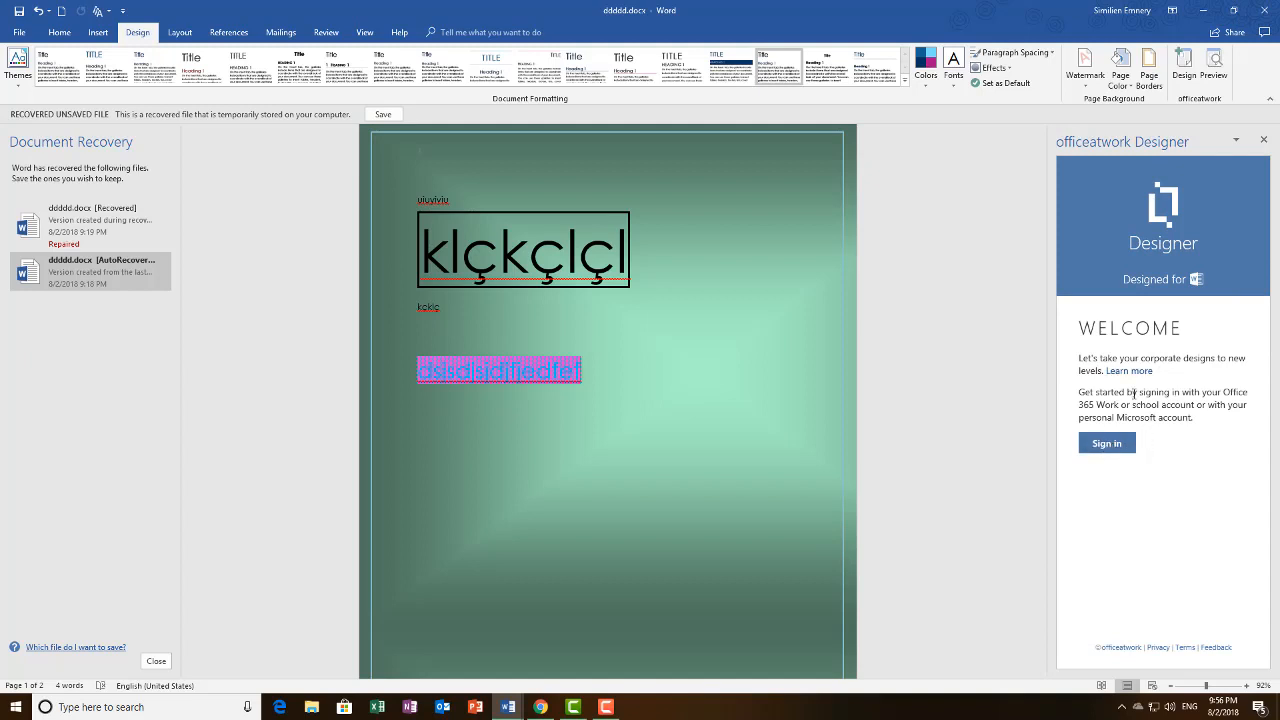
{"action": "left_click", "coordinate": [1263, 141]}
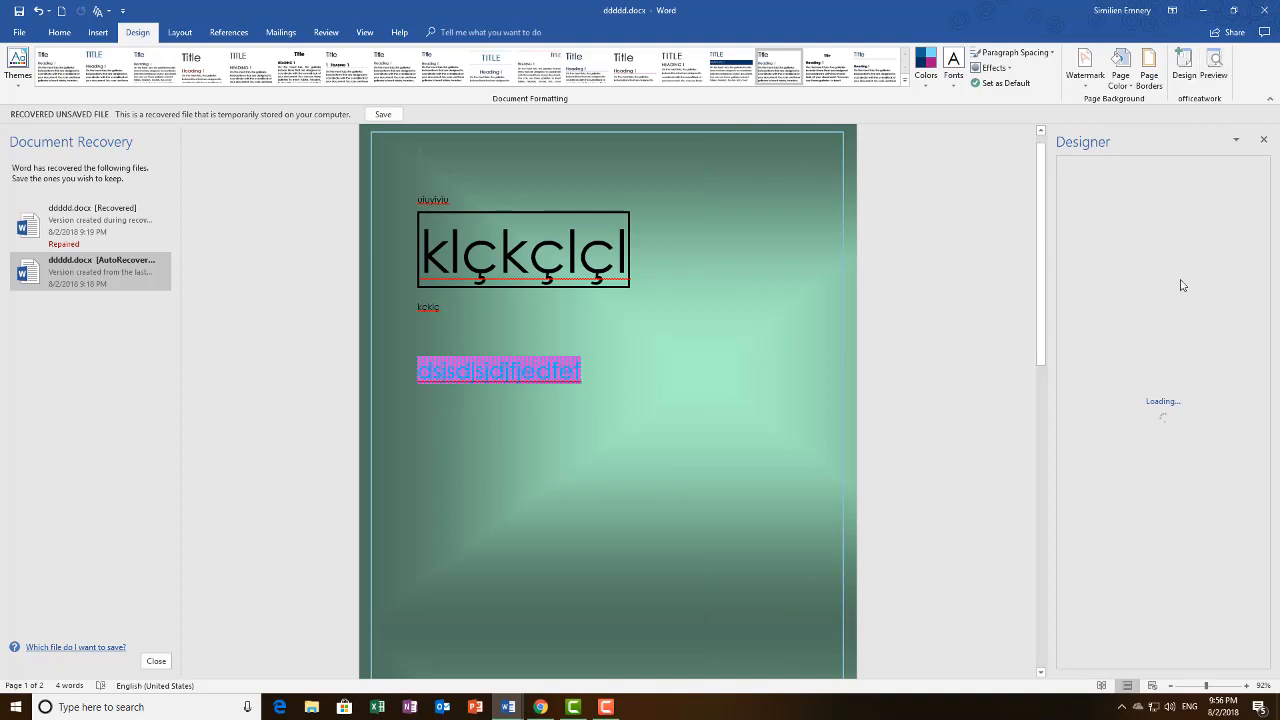
{"action": "left_click", "coordinate": [1264, 142]}
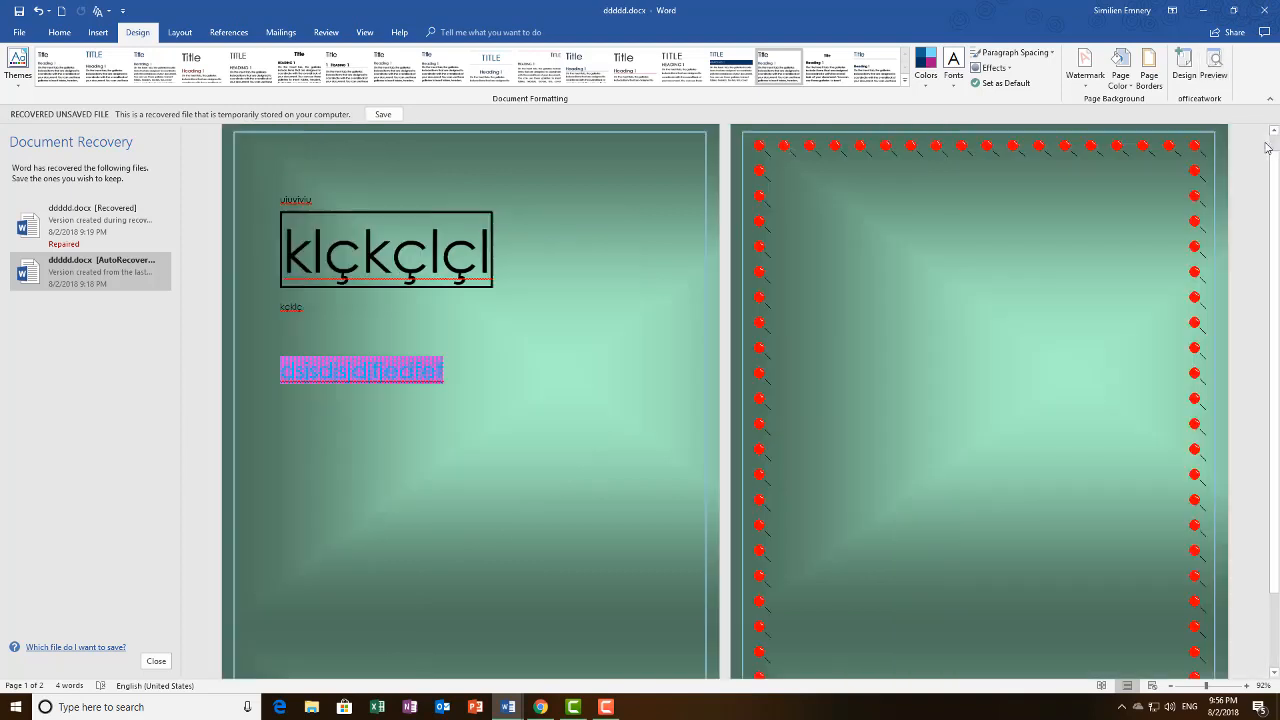